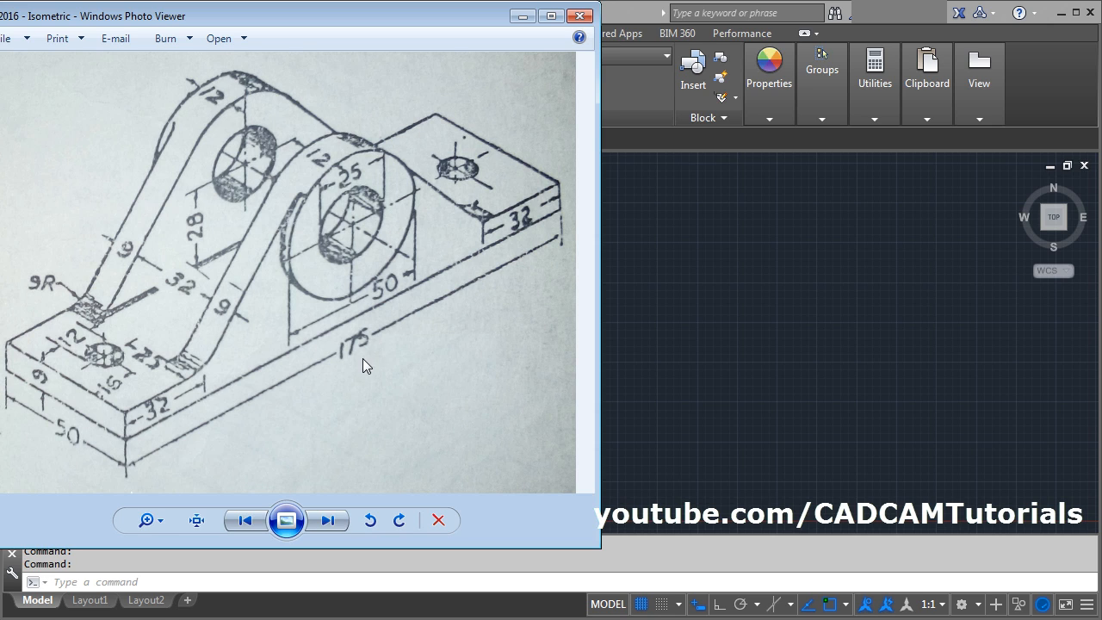
# Step: Switch to AutoCAD and set the drawing limits from 0,0 to 250,250
pyautogui.click(717, 355)
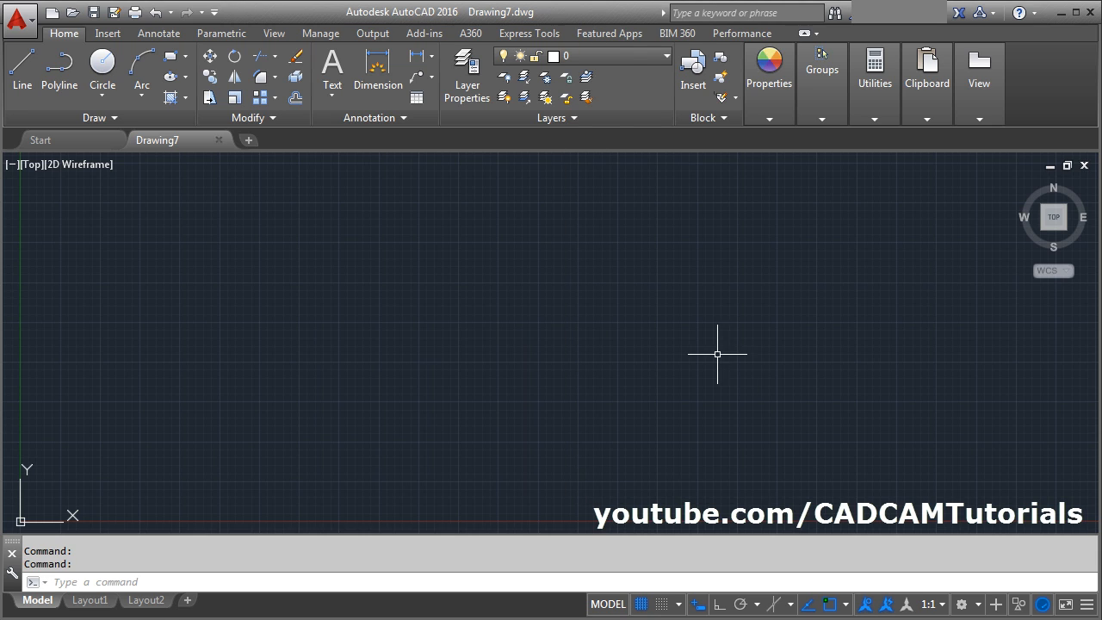
pyautogui.write('lim')
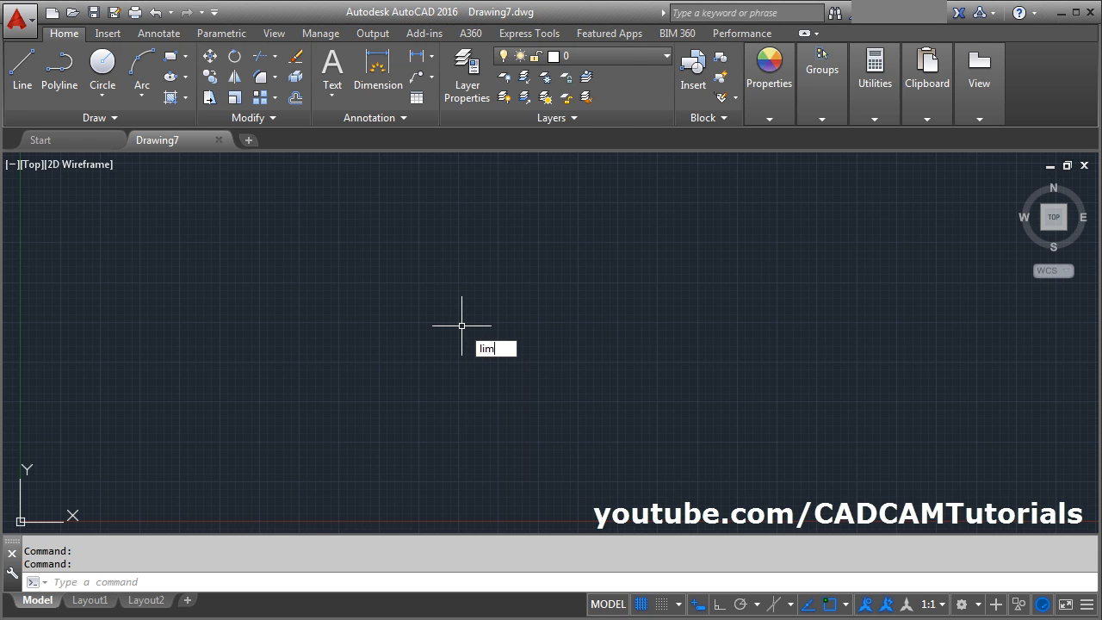
pyautogui.write('its')
pyautogui.press('Return')
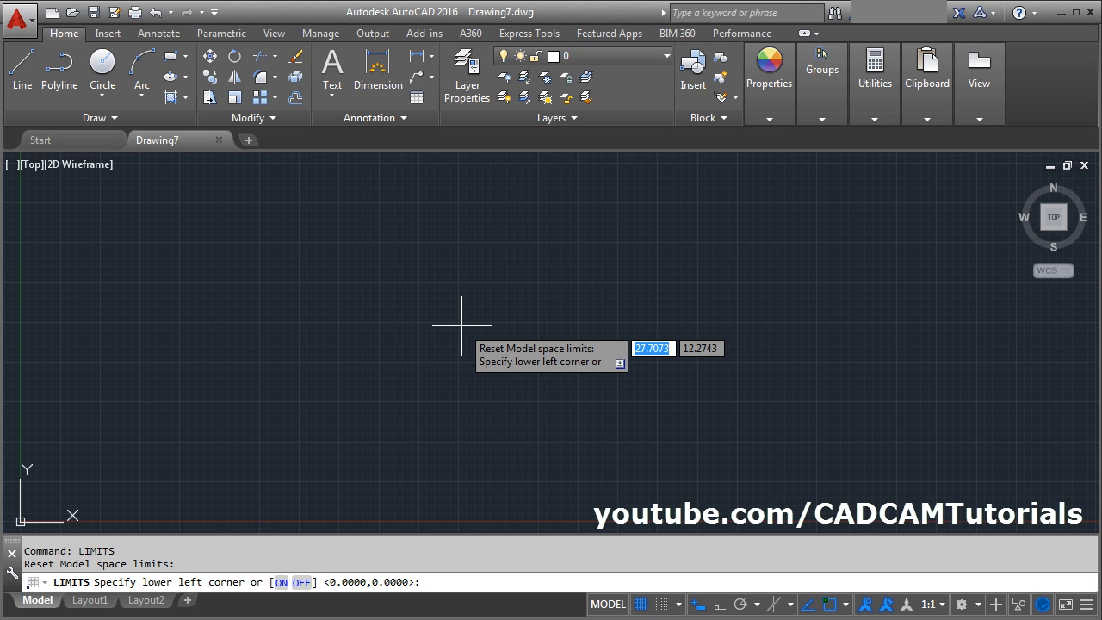
pyautogui.write('0,0')
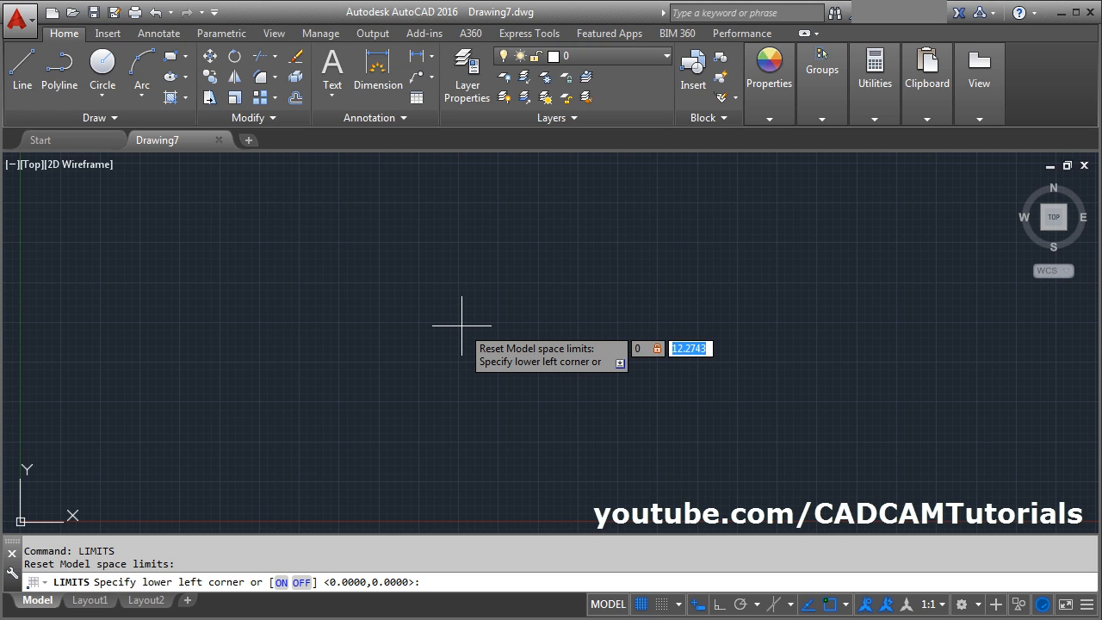
pyautogui.press('Return')
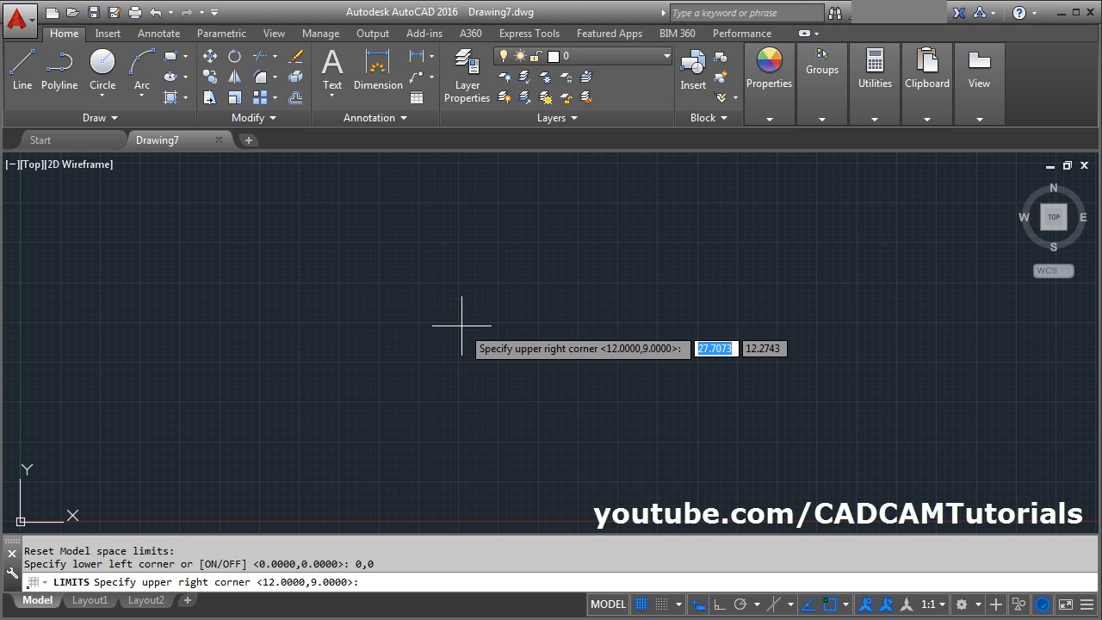
pyautogui.write('250')
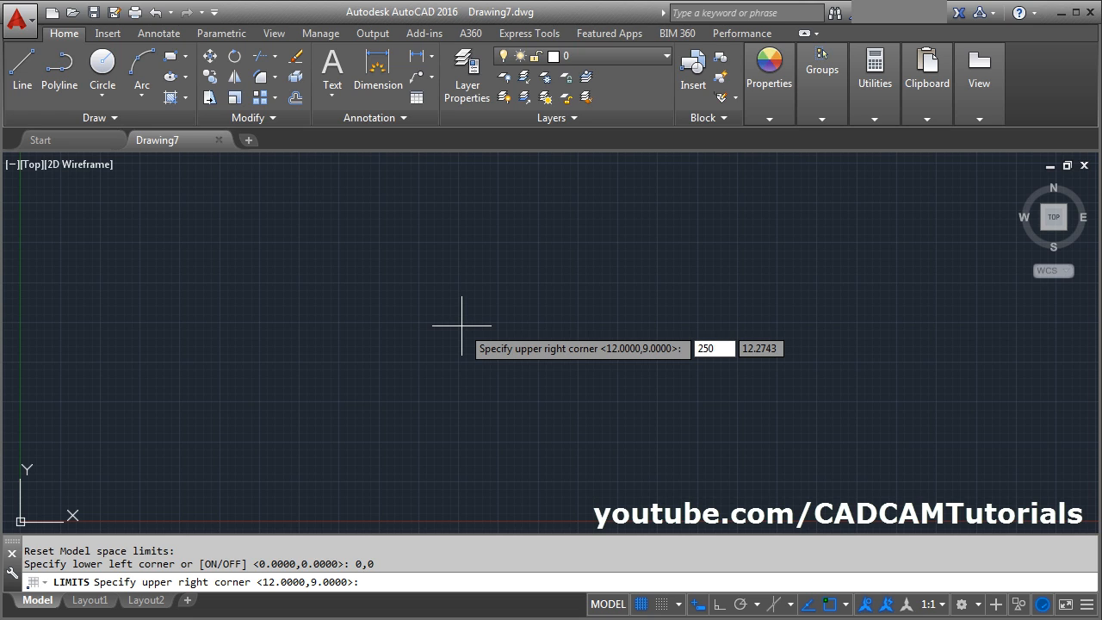
pyautogui.press('Tab')
pyautogui.write('250')
pyautogui.press('Return')
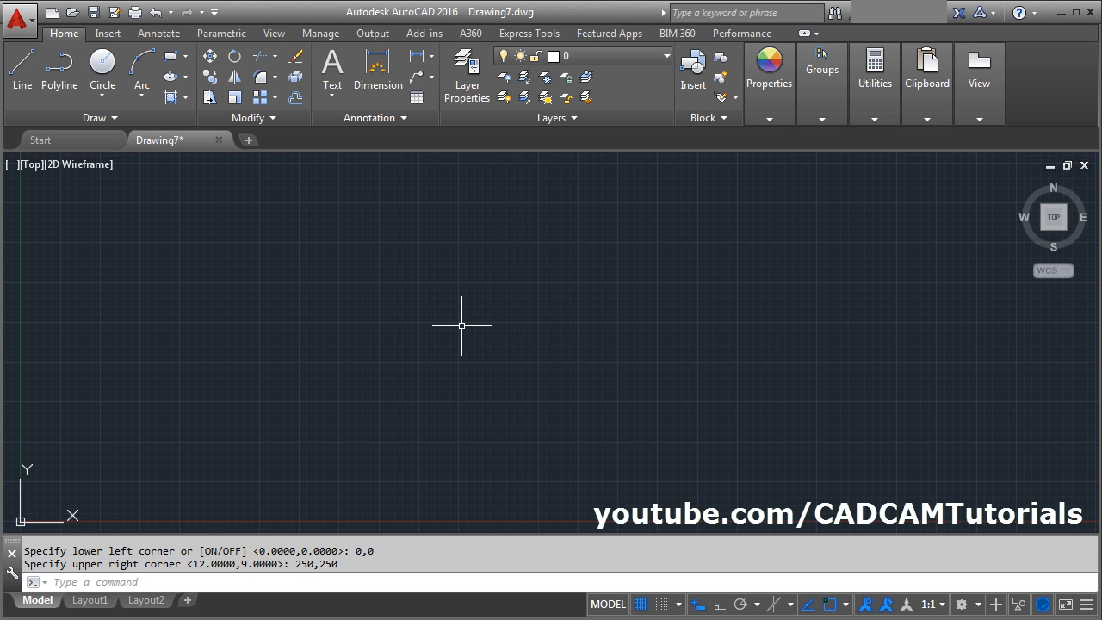
# Step: Zoom to All so the view covers the full drawing limits
pyautogui.write('z')
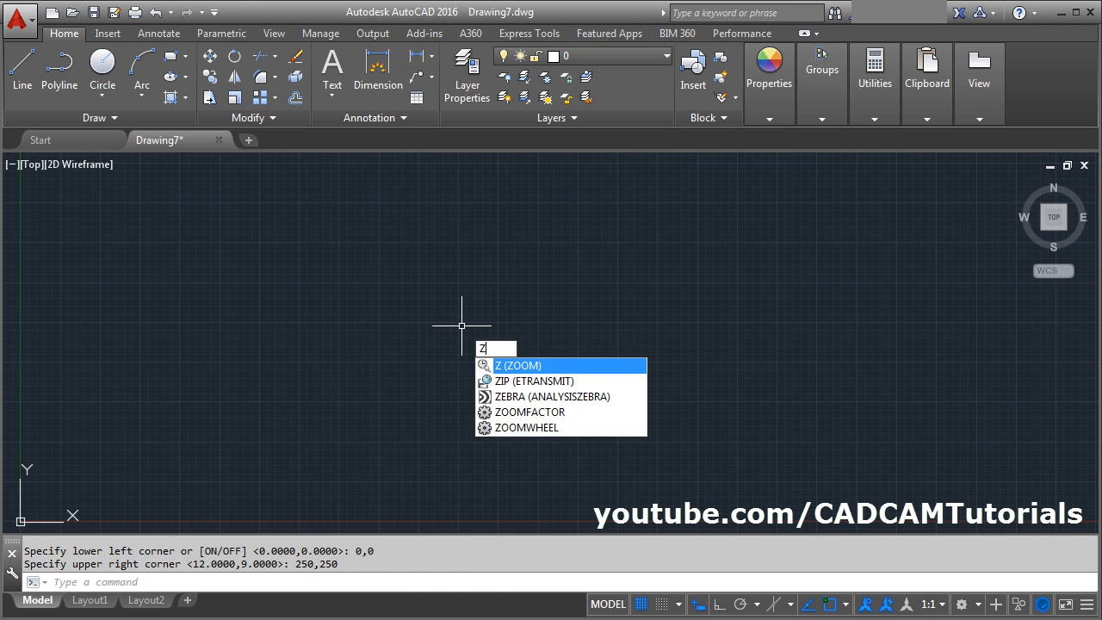
pyautogui.press('Return')
pyautogui.write('a')
pyautogui.press('Return')
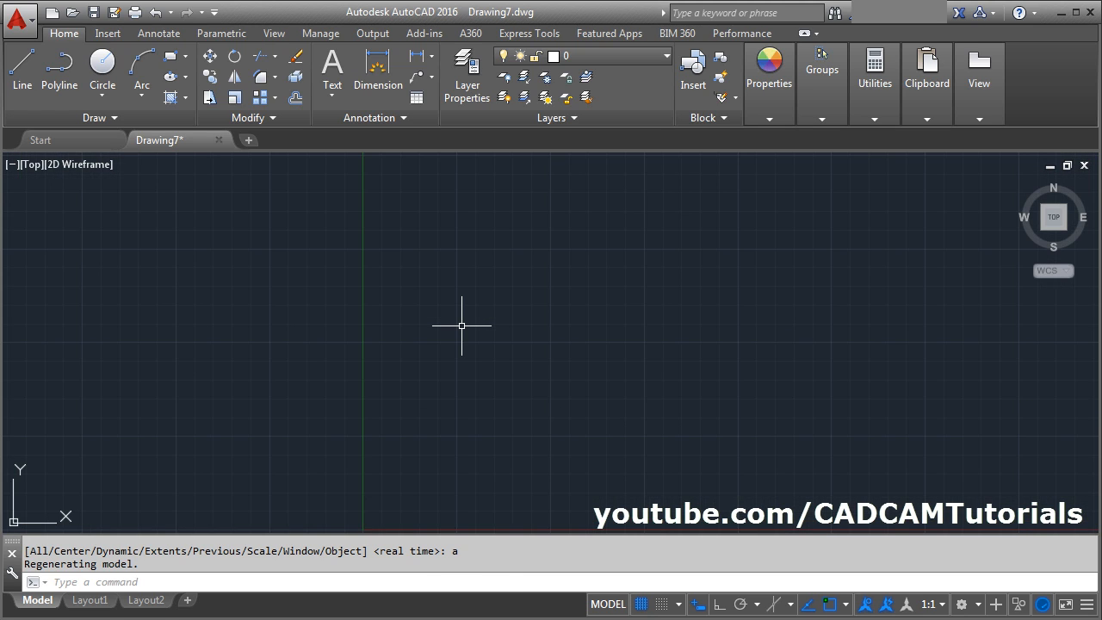
# Step: Turn on isometric drafting with the right isoplane active, checking the reference image for the part's orientation
pyautogui.click(775, 606)
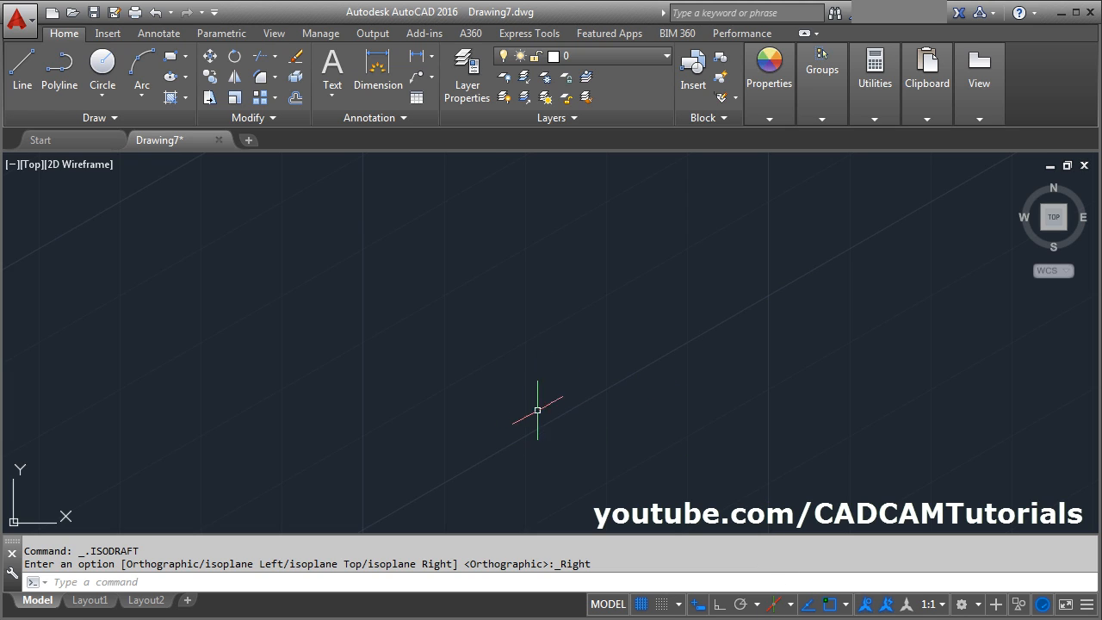
pyautogui.hotkey('alt', 'Tab')
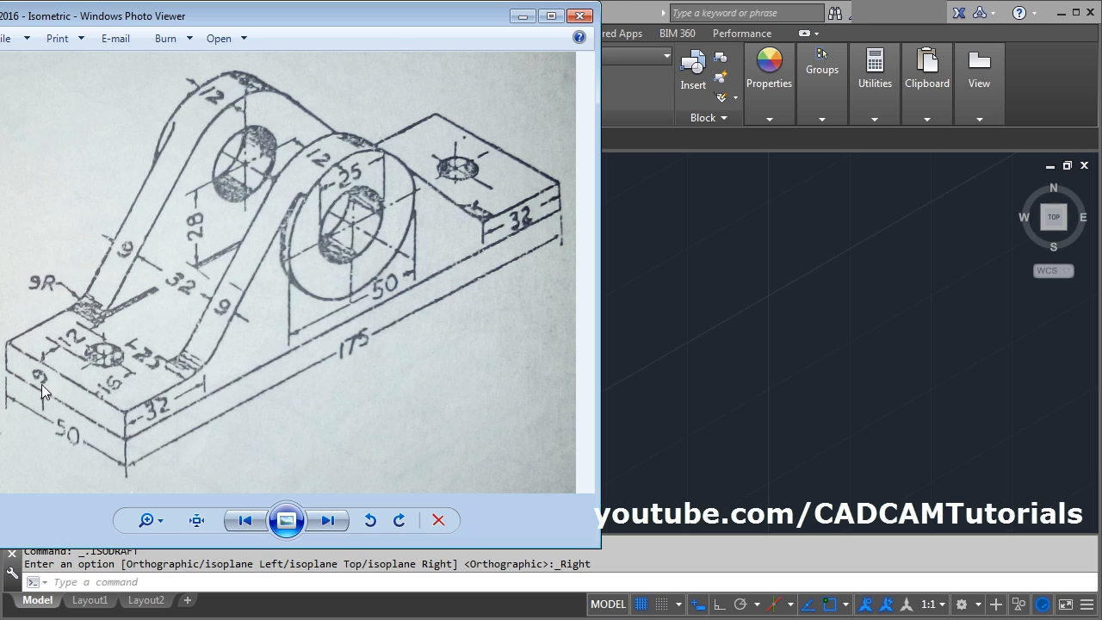
pyautogui.click(736, 310)
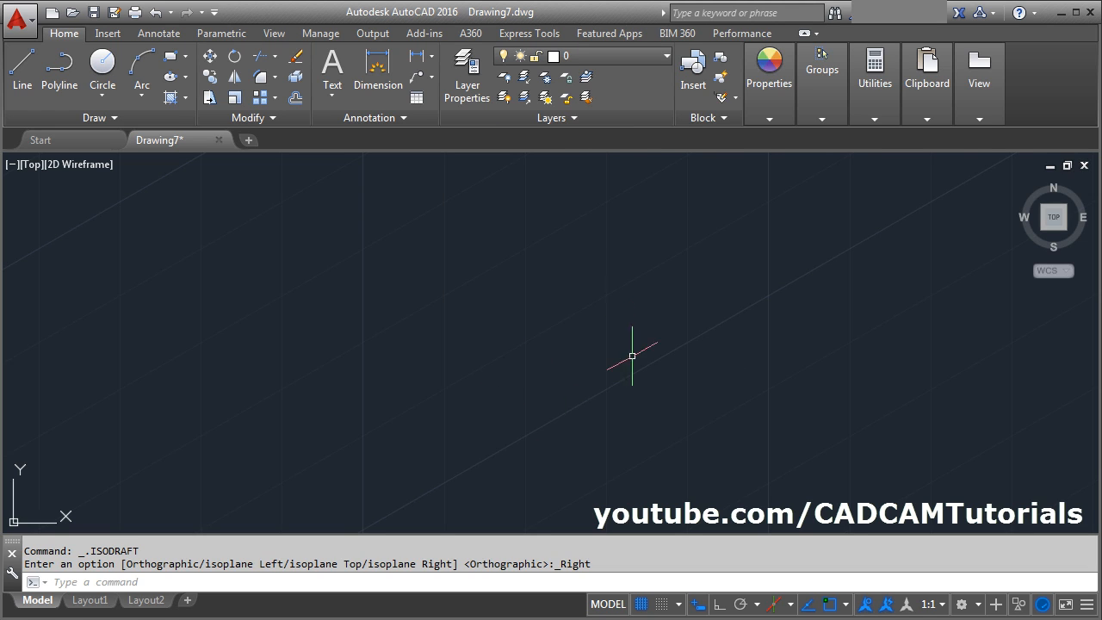
pyautogui.click(790, 604)
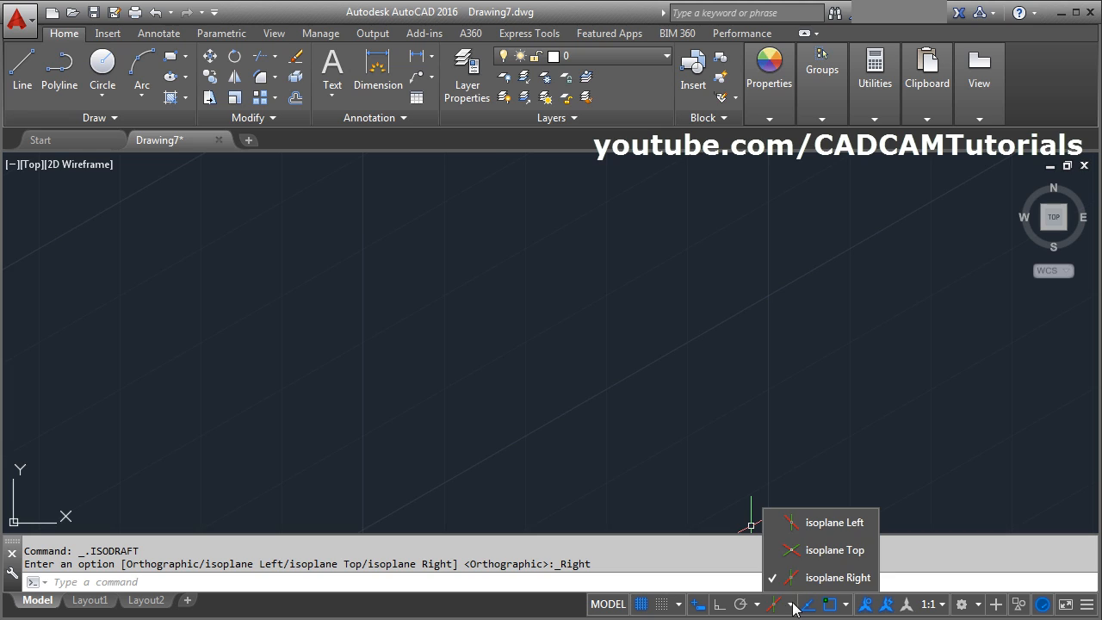
pyautogui.click(830, 578)
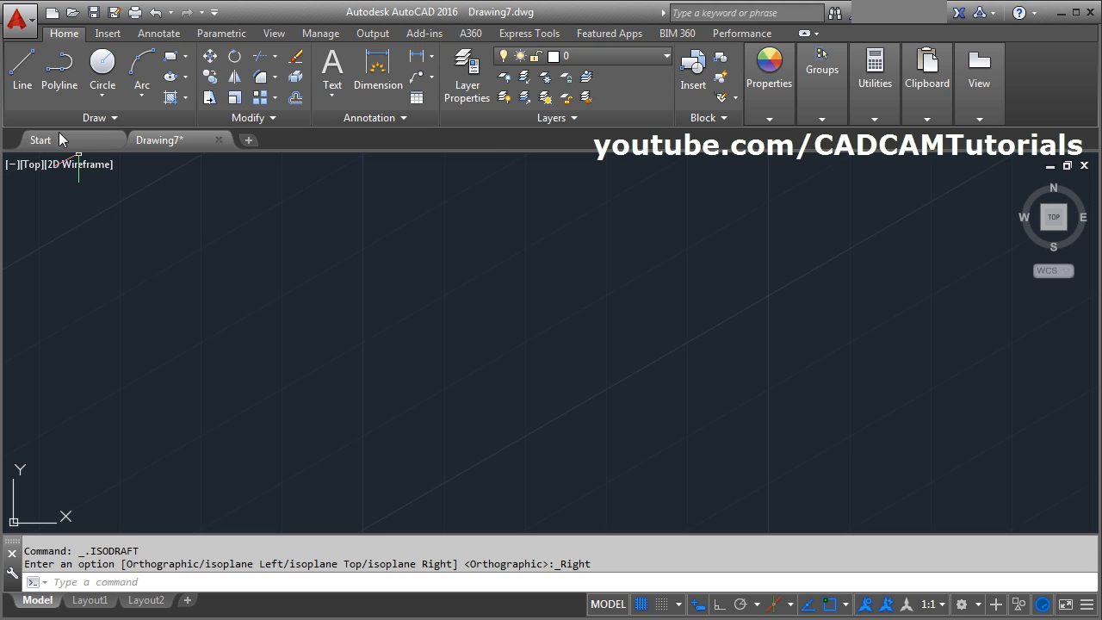
# Step: With ortho on, draw connected base outline lines: 32 at 210°, 9 straight down, and 175 at 30°
pyautogui.click(21, 81)
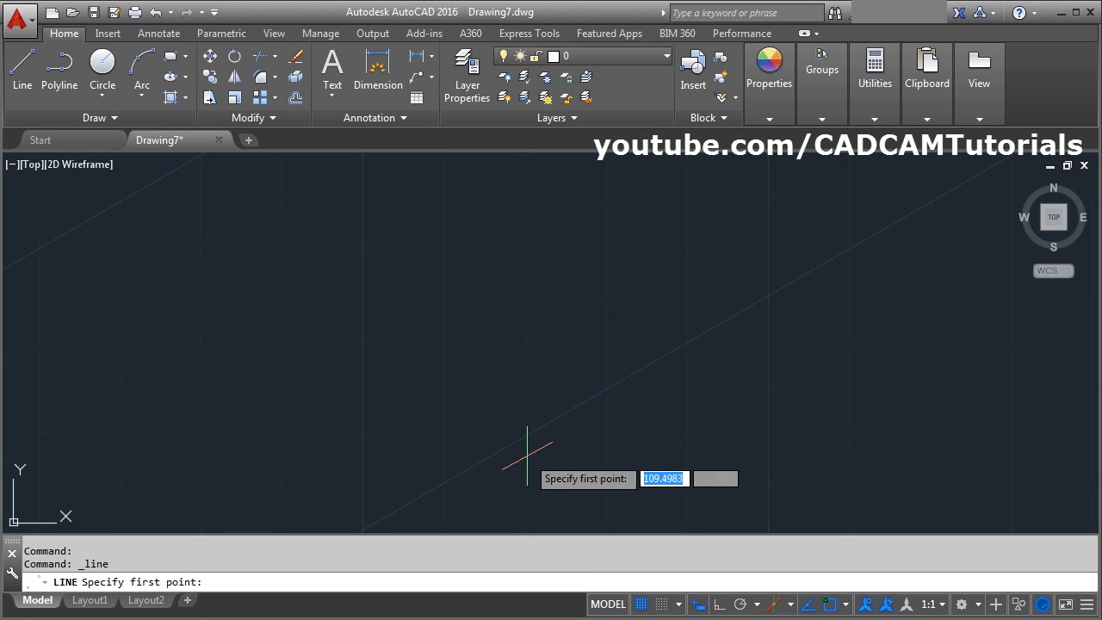
pyautogui.click(456, 387)
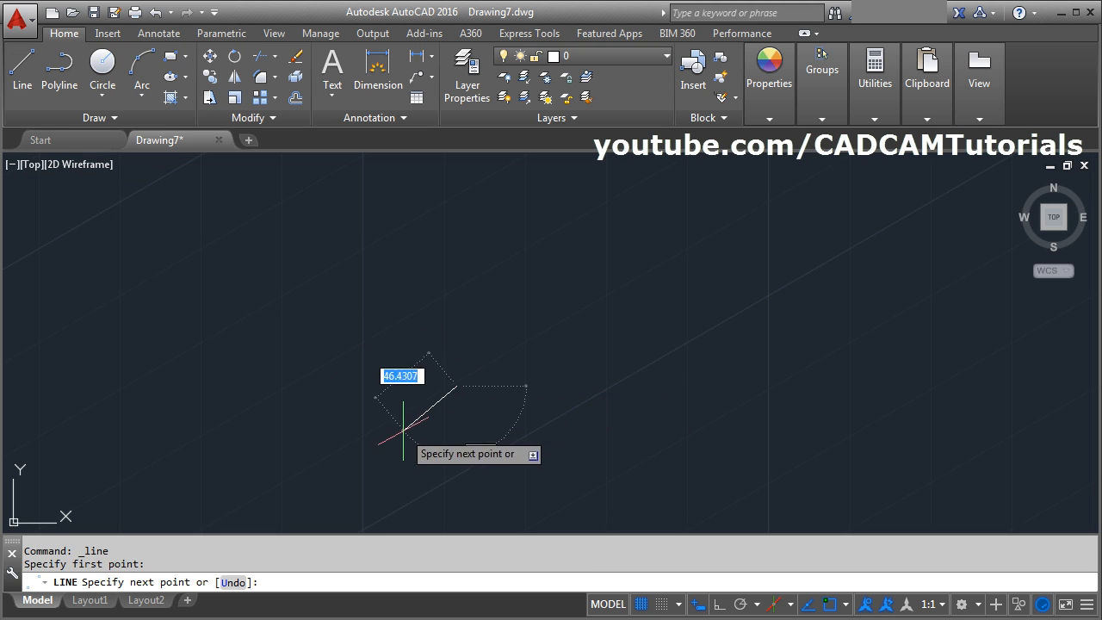
pyautogui.click(719, 605)
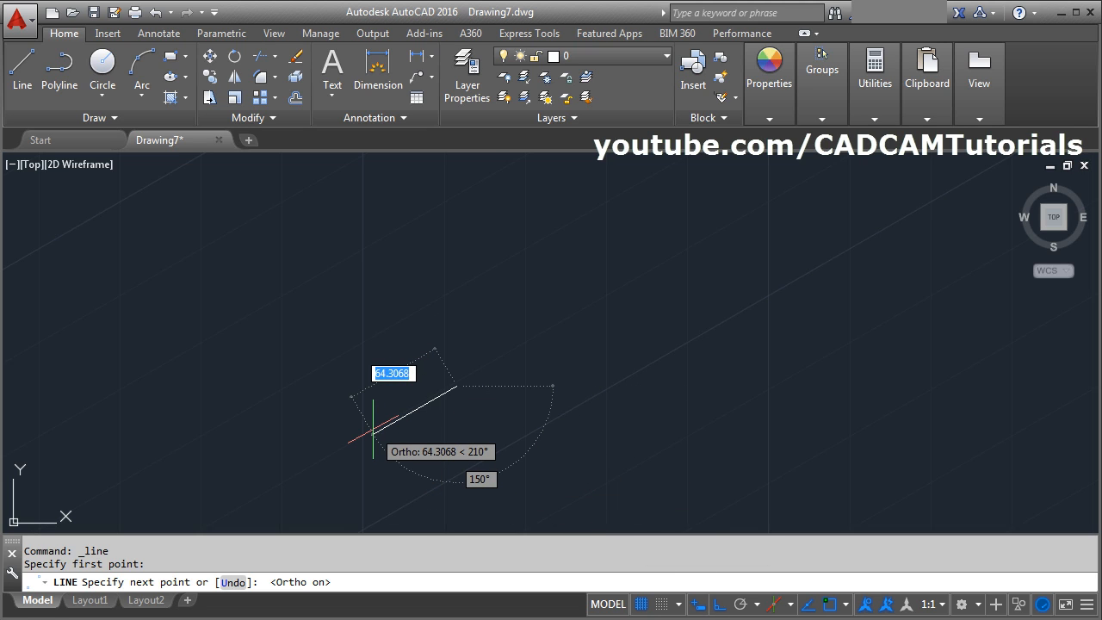
pyautogui.write('32')
pyautogui.press('Return')
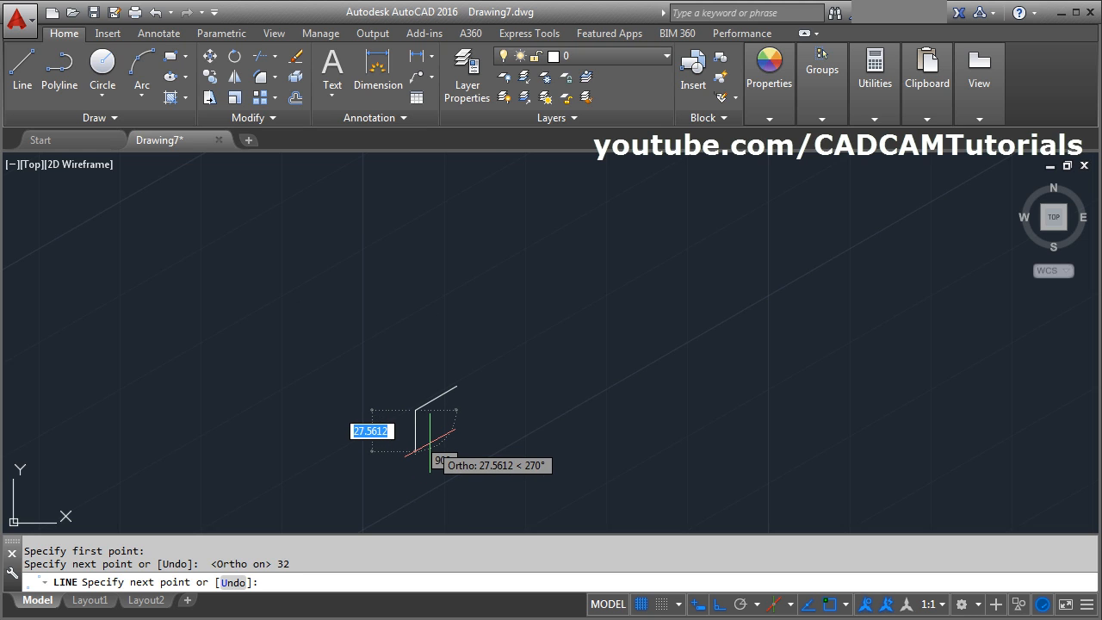
pyautogui.write('9')
pyautogui.press('Return')
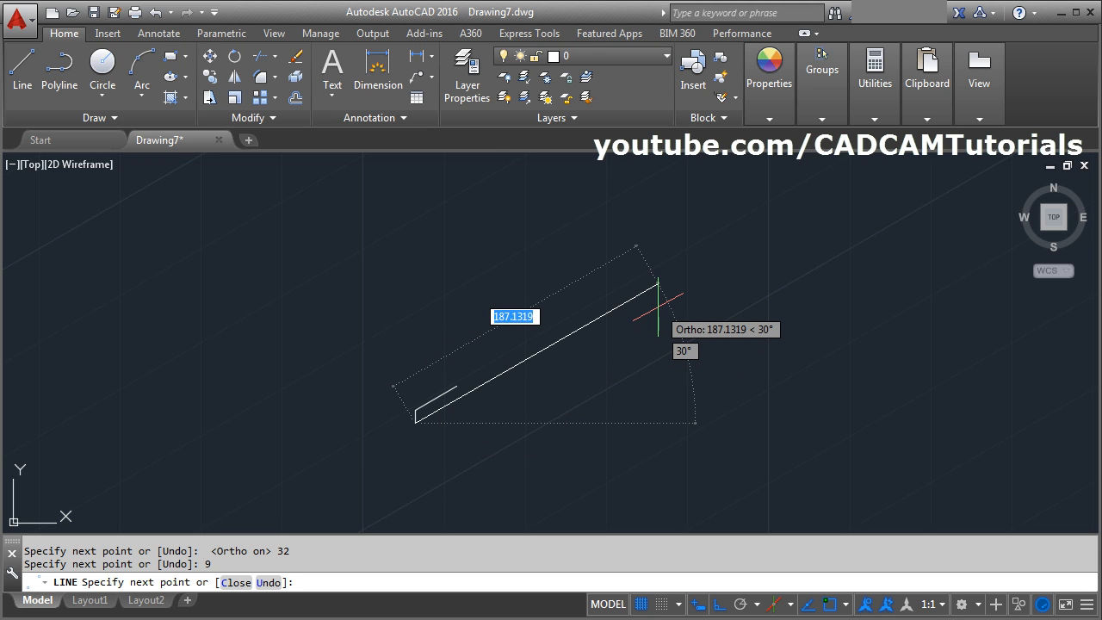
pyautogui.write('175')
pyautogui.press('Return')
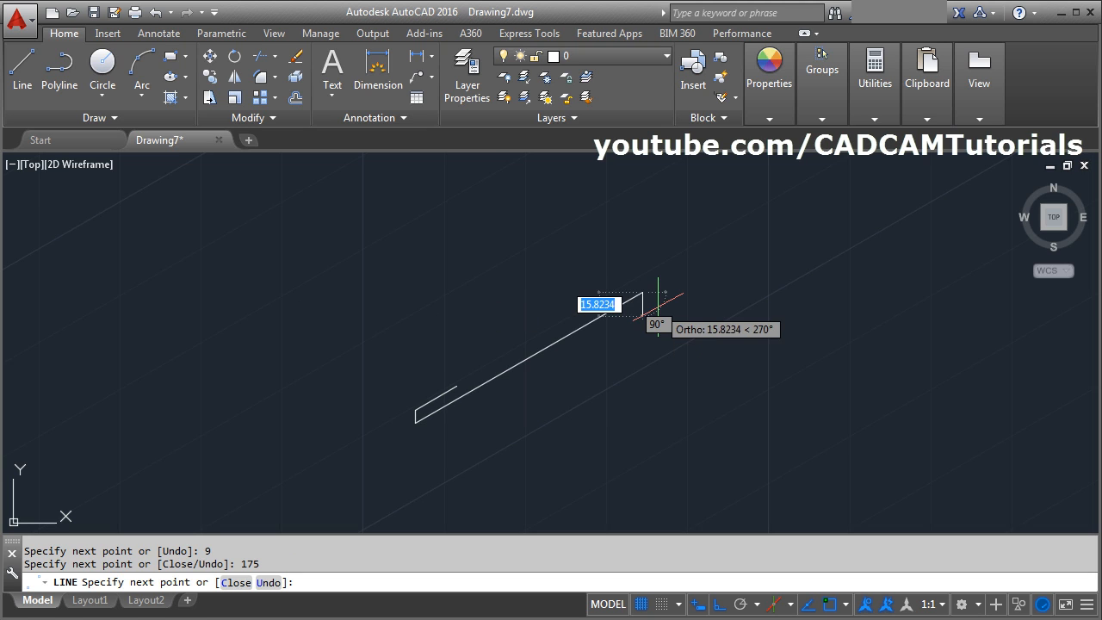
# Step: Continue the base outline with a 9 unit line straight up and a 32 unit line at 210°, and end it
pyautogui.scroll(2, 649, 298)
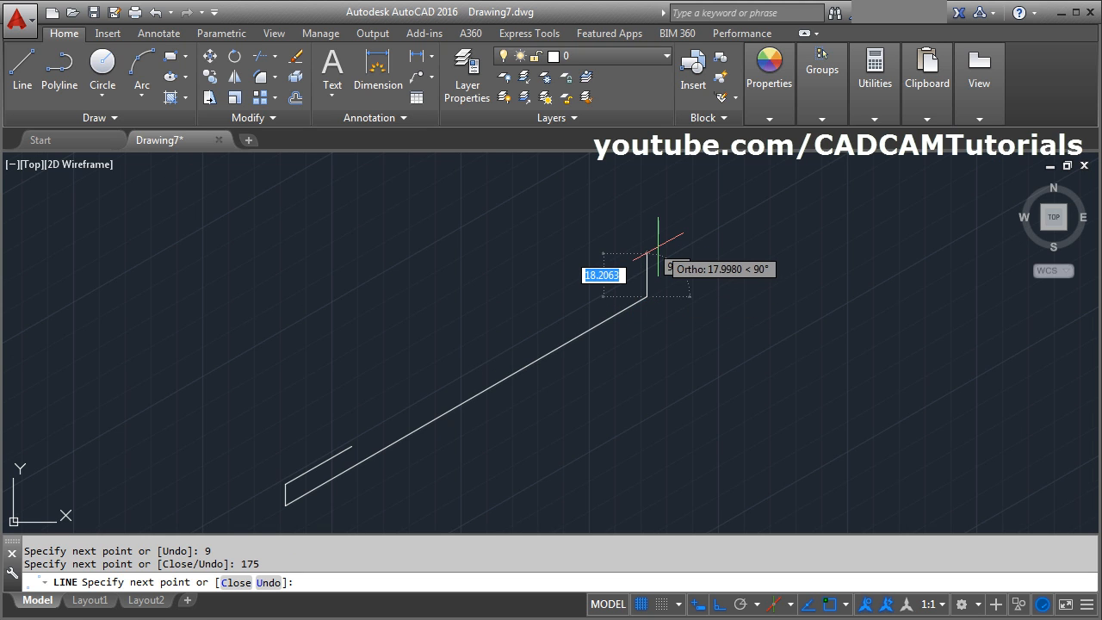
pyautogui.write('9')
pyautogui.press('Return')
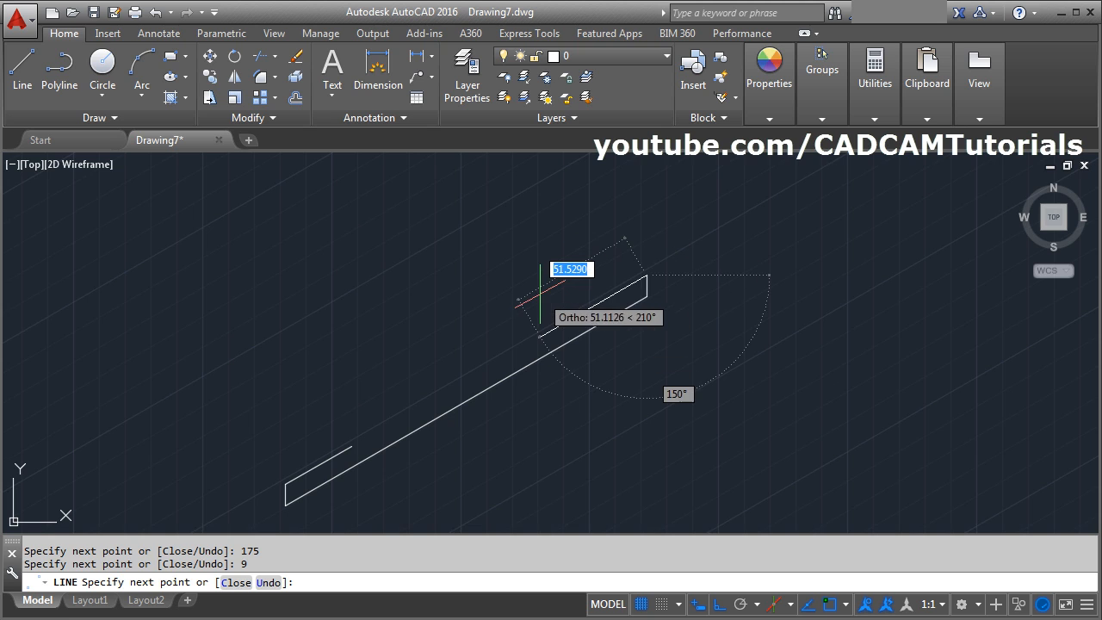
pyautogui.write('32')
pyautogui.press('Return')
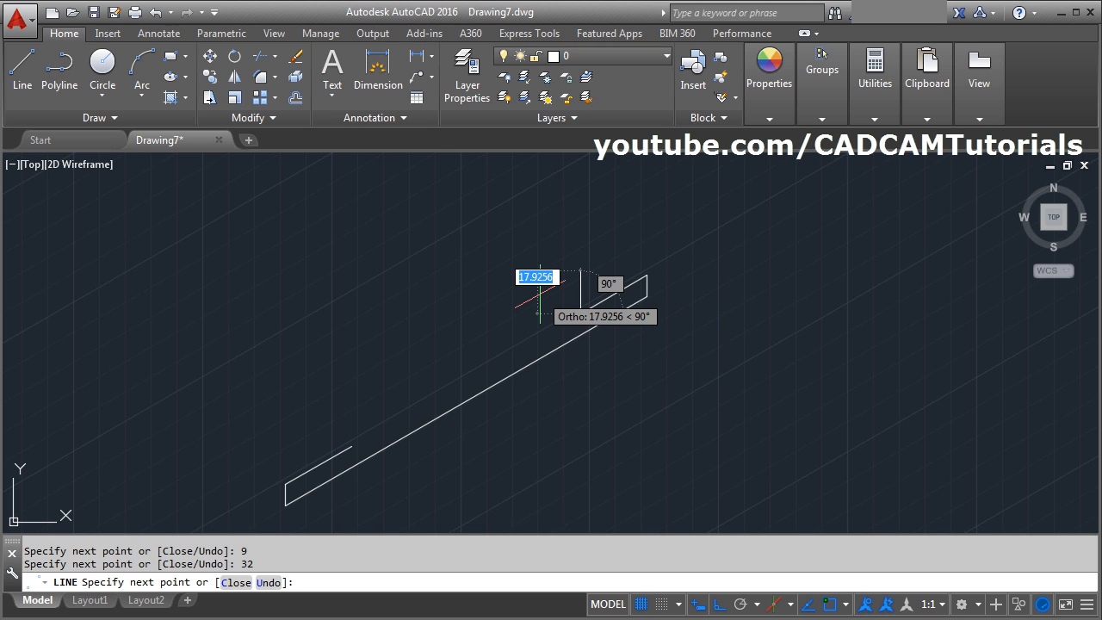
pyautogui.press('Return')
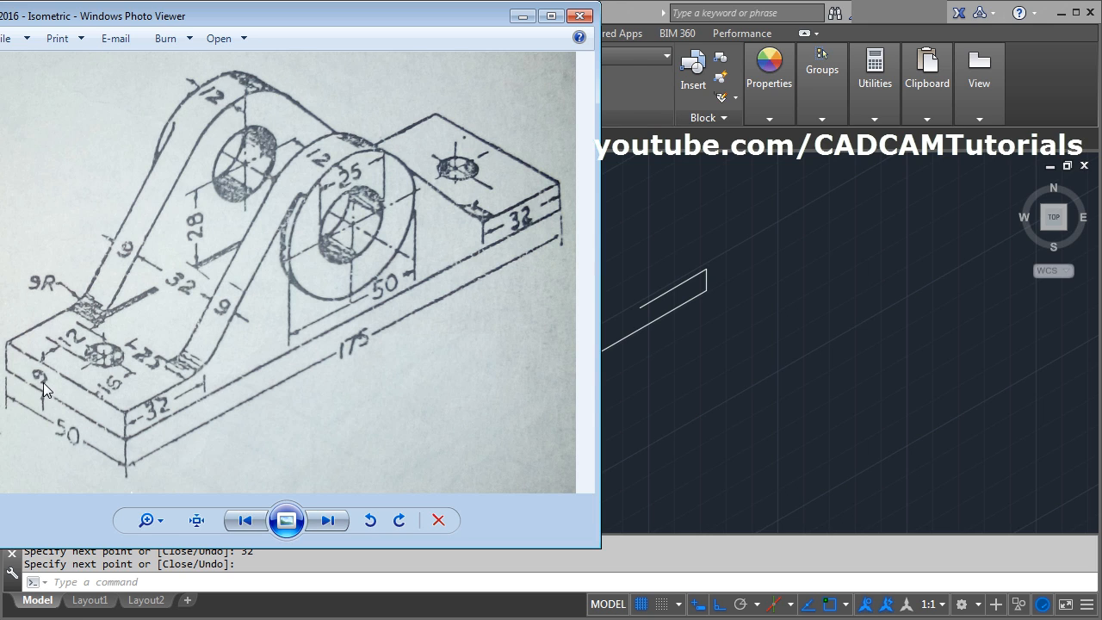
# Step: Draw a vertical line 37 units up from the midpoint of the base's 175 unit bottom edge
pyautogui.hotkey('alt', 'Tab')
pyautogui.click(22, 84)
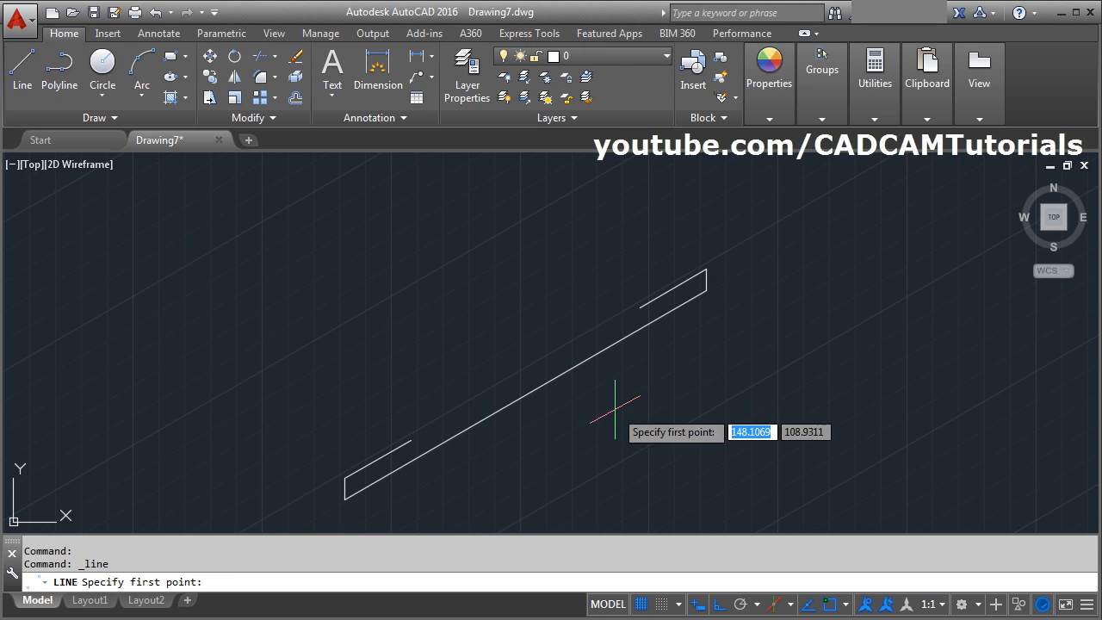
pyautogui.click(525, 396)
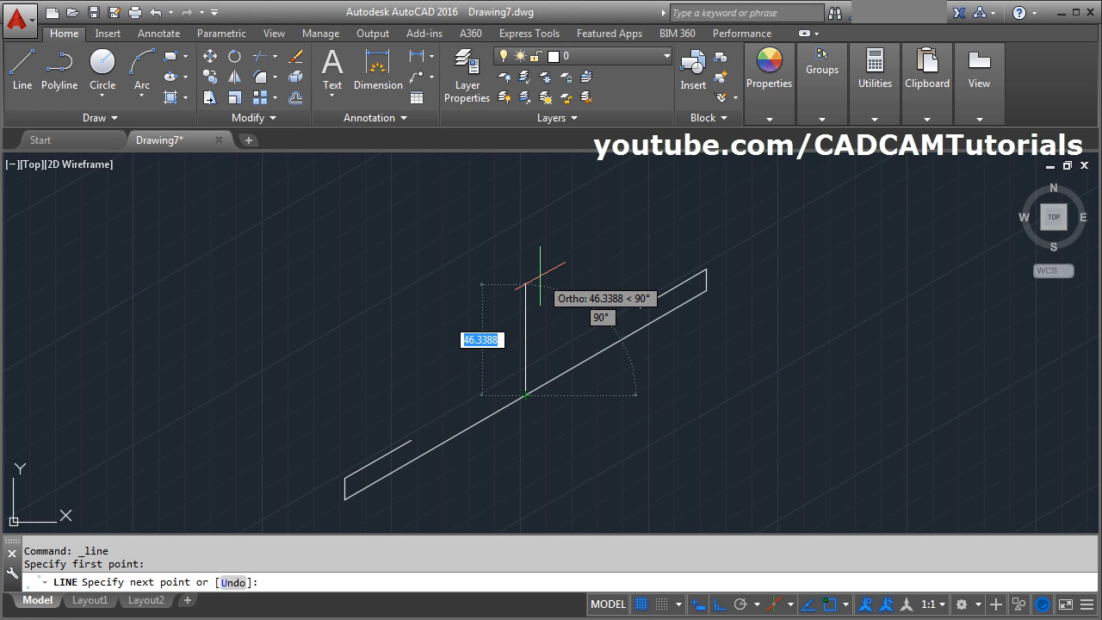
pyautogui.write('37')
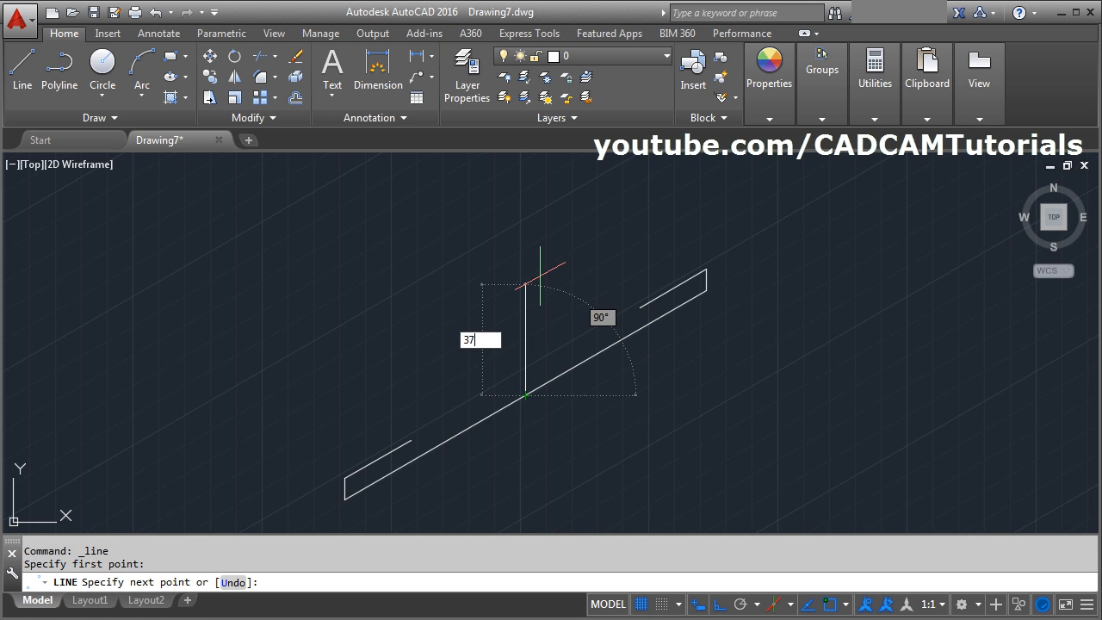
pyautogui.press('Return')
# Step: Draw an isocircle of radius 25 centred on the upper end of the vertical line, checking the reference image for its size
pyautogui.hotkey('alt', 'Tab')
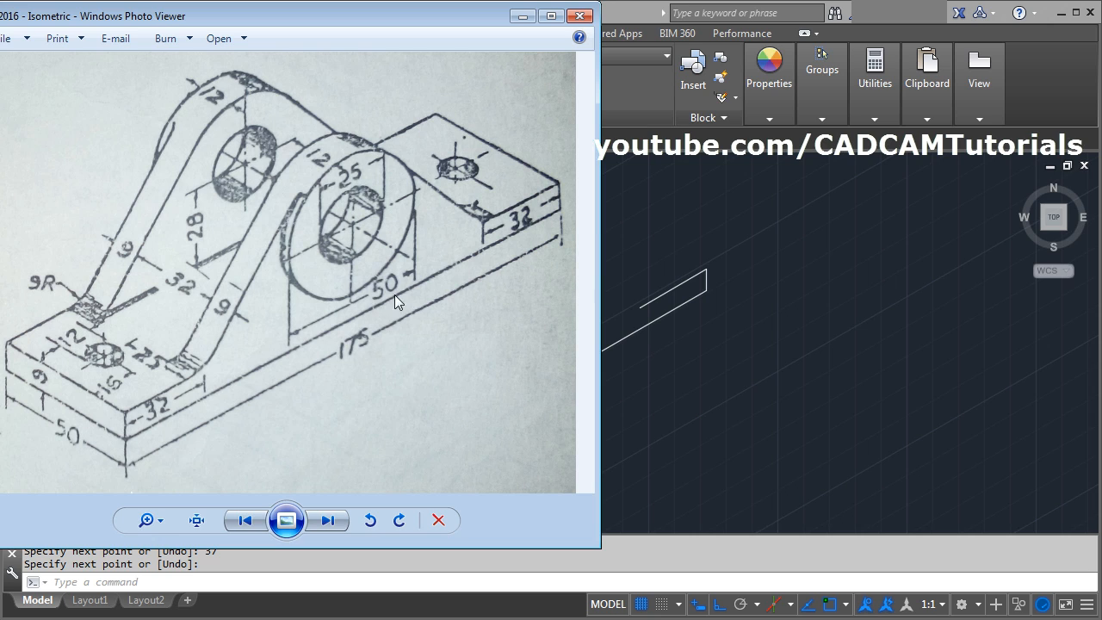
pyautogui.hotkey('alt', 'Tab')
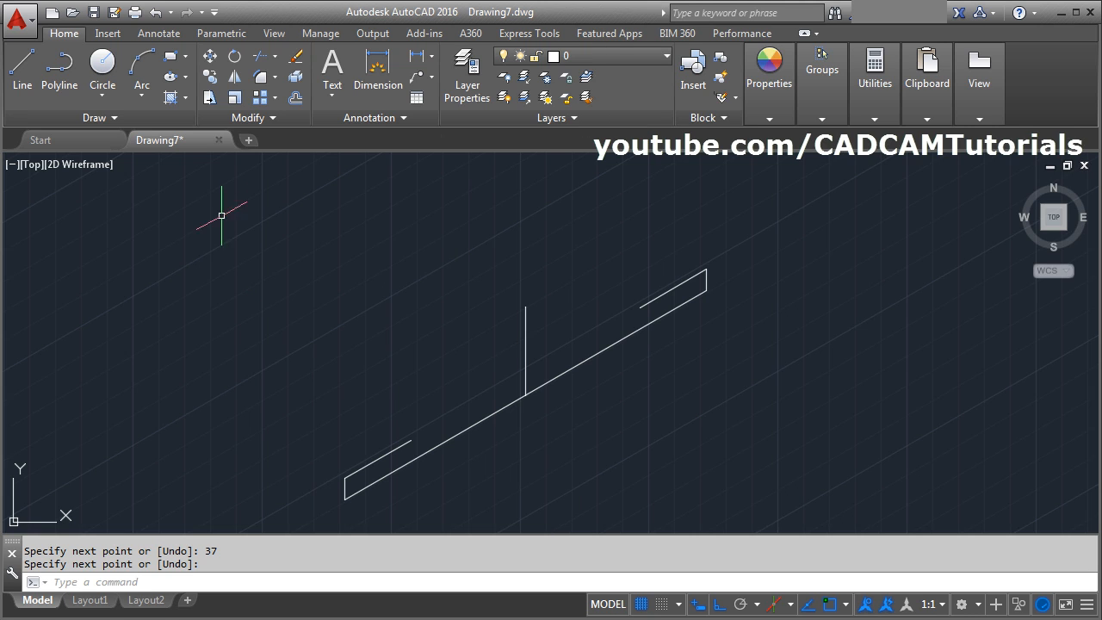
pyautogui.click(186, 77)
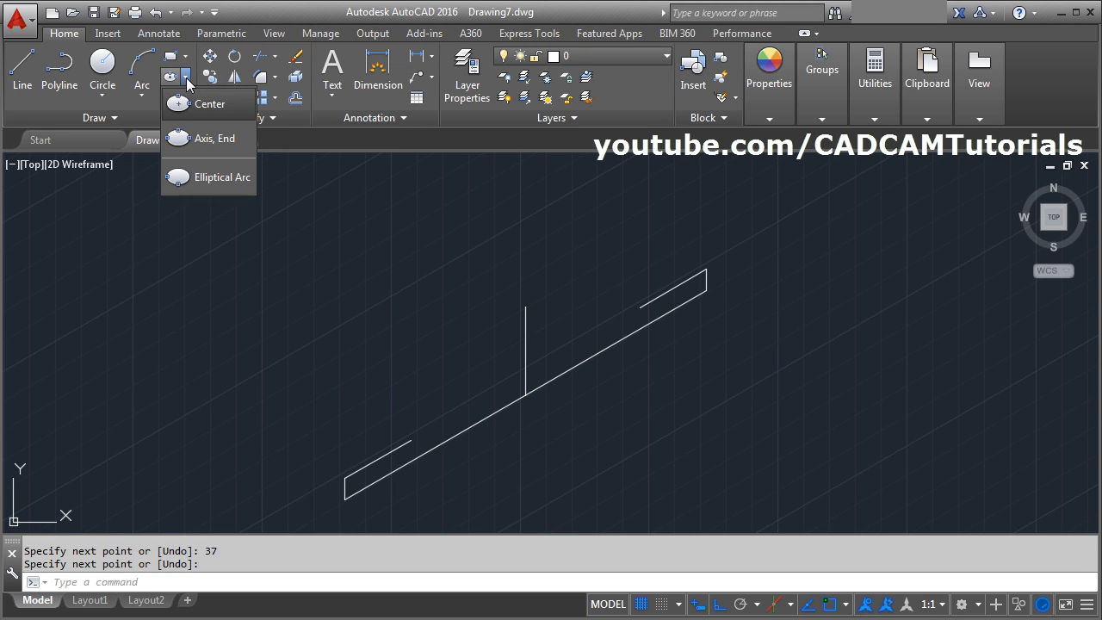
pyautogui.click(212, 140)
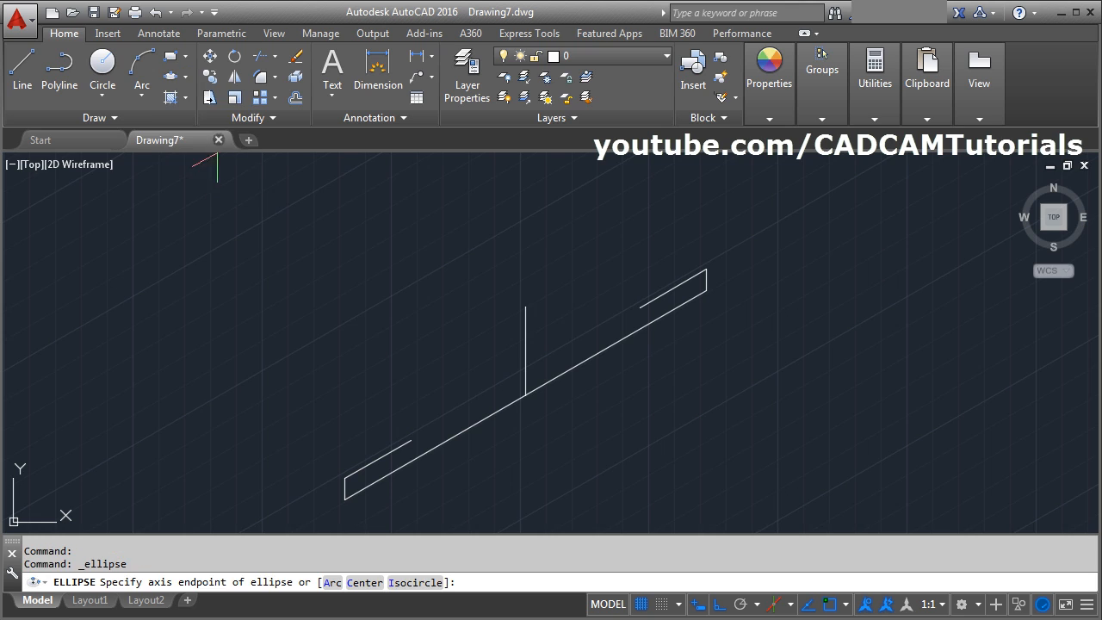
pyautogui.click(414, 583)
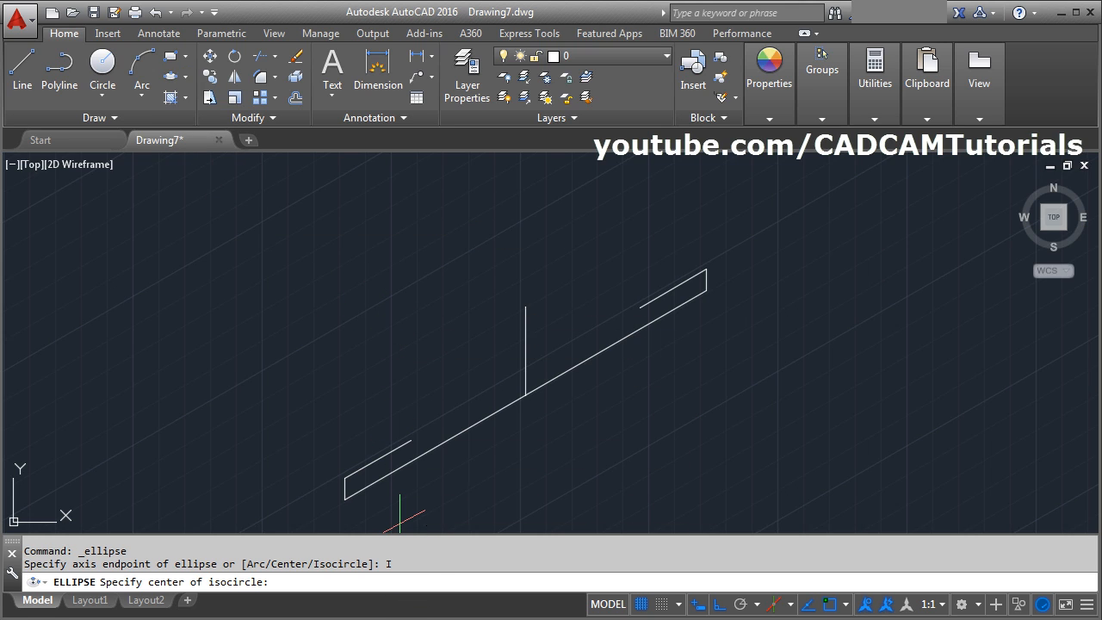
pyautogui.click(525, 306)
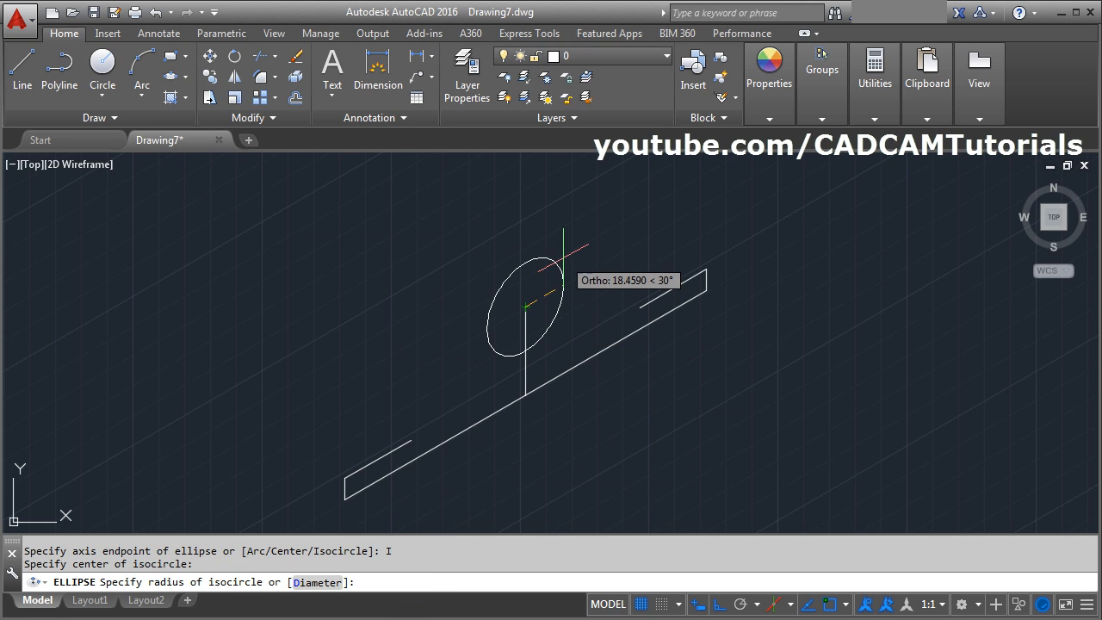
pyautogui.write('25')
pyautogui.press('Return')
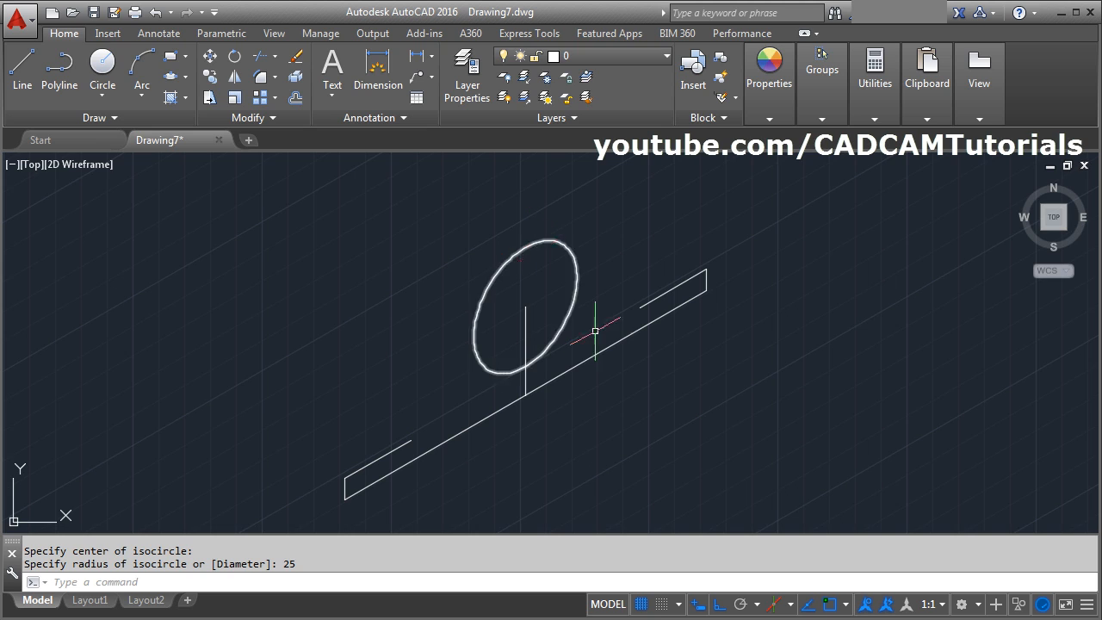
# Step: Draw two sloping lines from the inner ends of the base's upper edges to the left and right sides of the isocircle
pyautogui.click(23, 71)
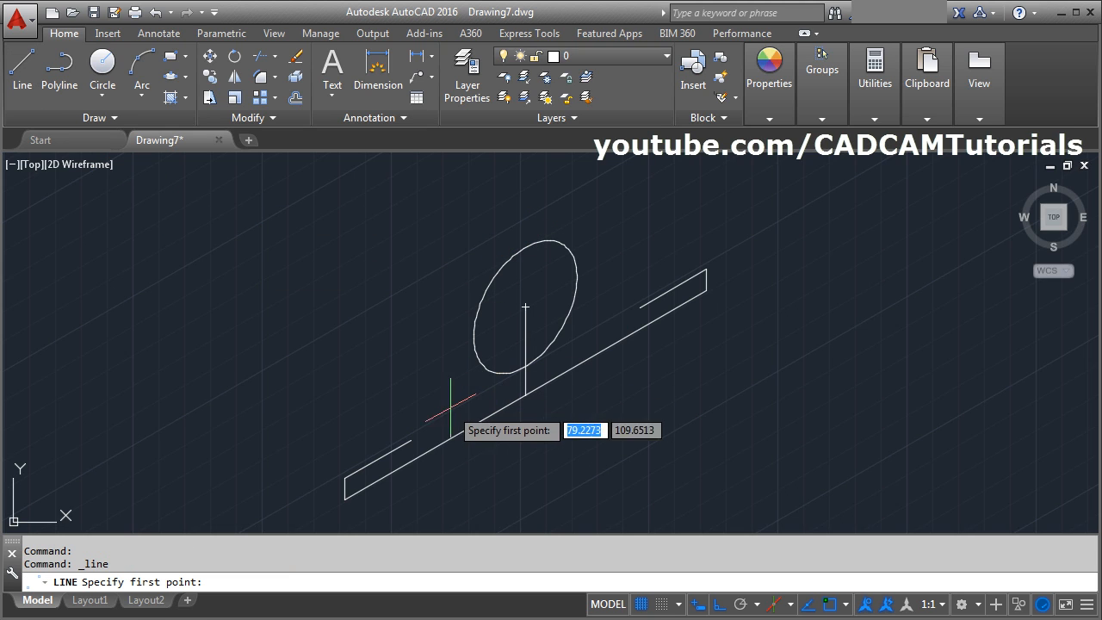
pyautogui.click(410, 440)
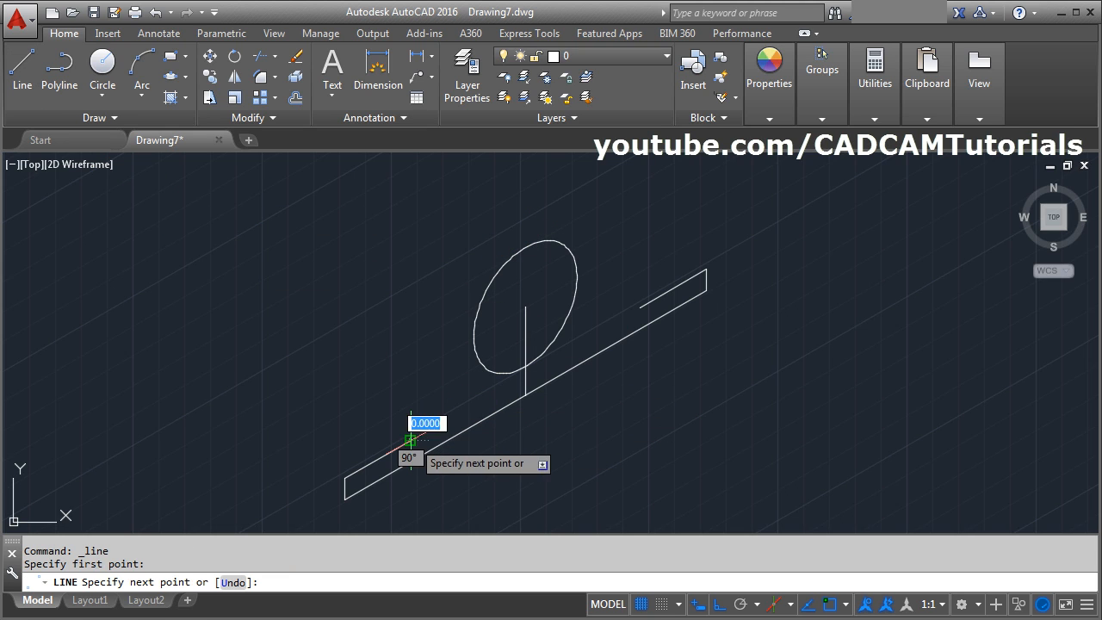
pyautogui.click(489, 285)
pyautogui.press('Return')
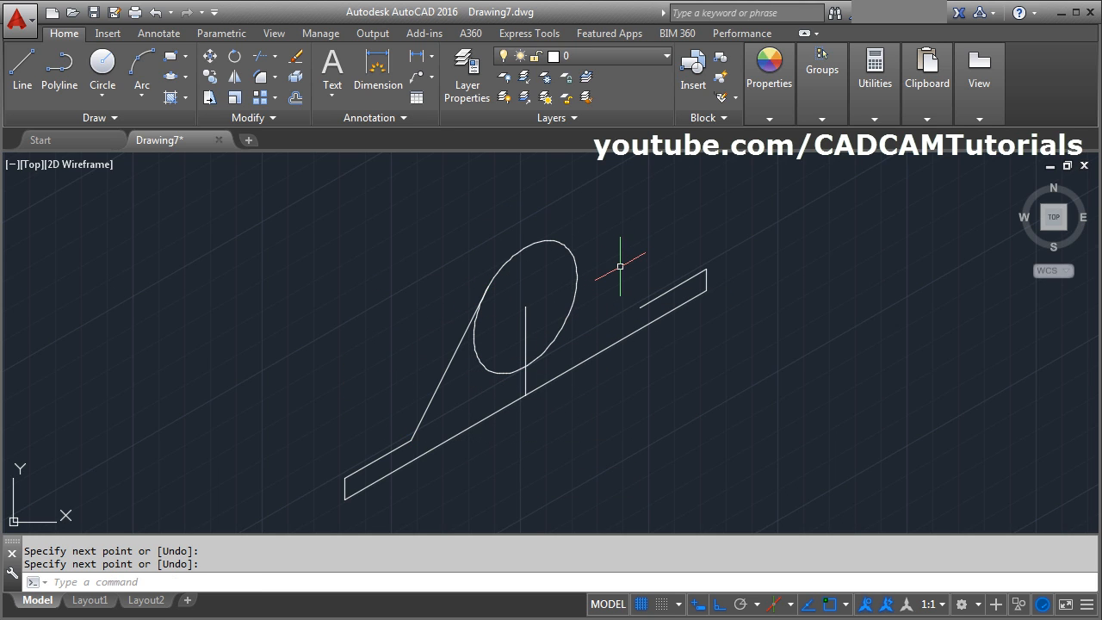
pyautogui.press('Return')
pyautogui.click(639, 307)
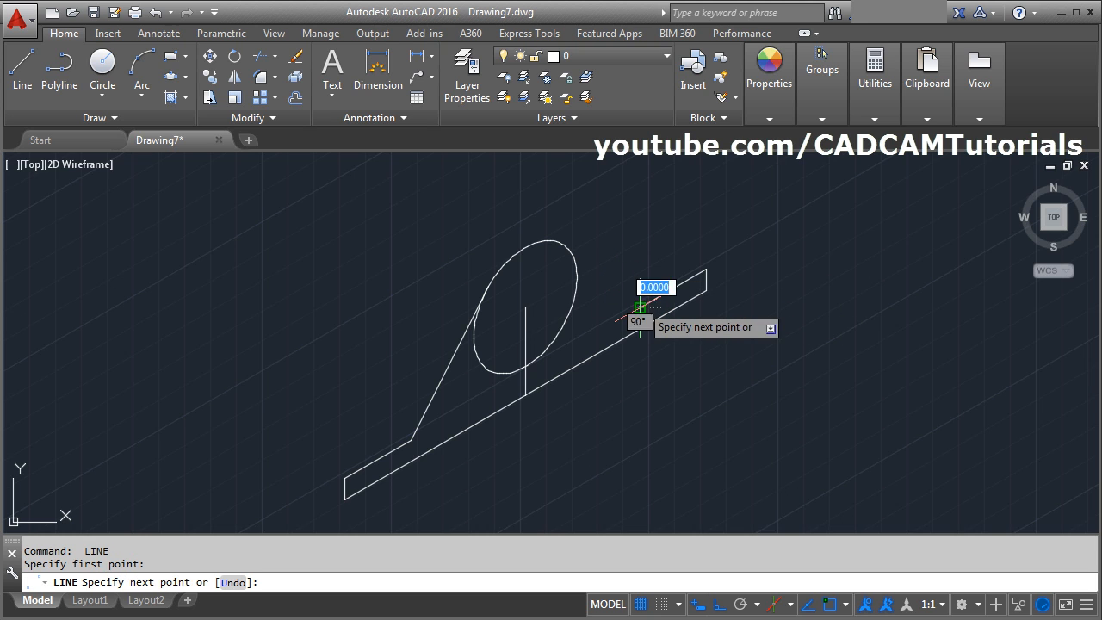
pyautogui.click(570, 252)
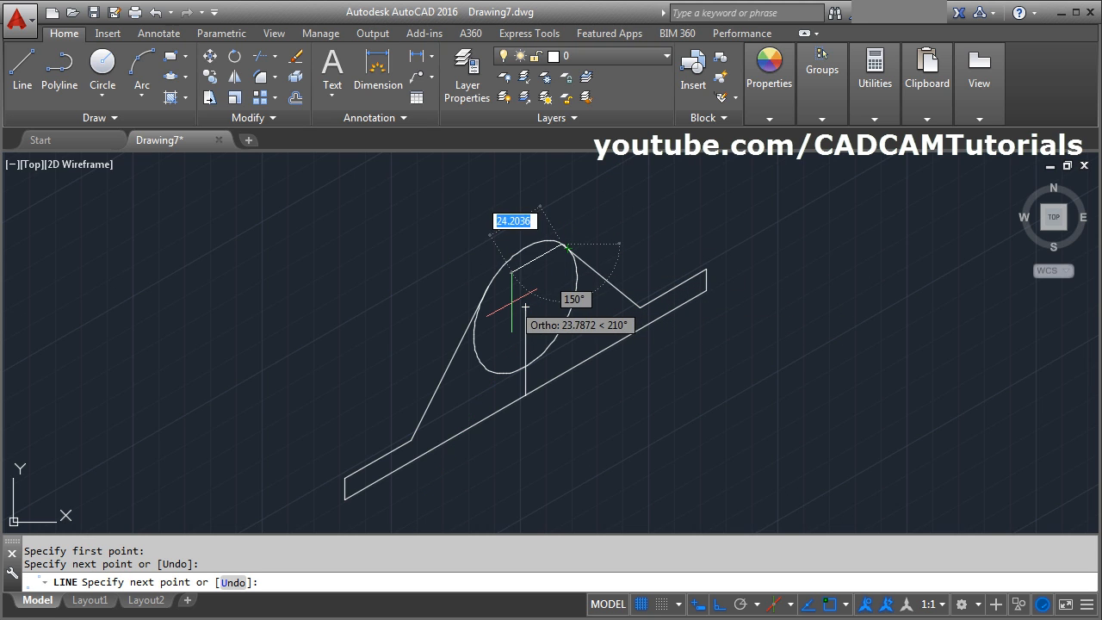
pyautogui.press('Return')
# Step: Apply a Tangent constraint between the left sloping line and the isocircle
pyautogui.scroll(5, 482, 246)
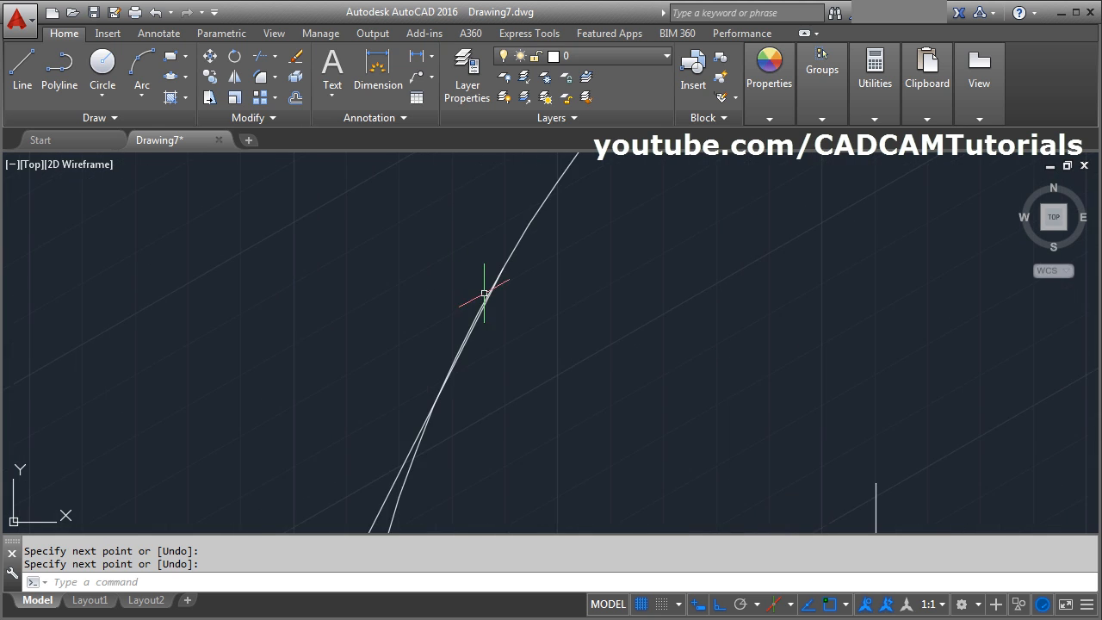
pyautogui.moveTo(514, 368); pyautogui.dragTo(507, 317, button='middle')
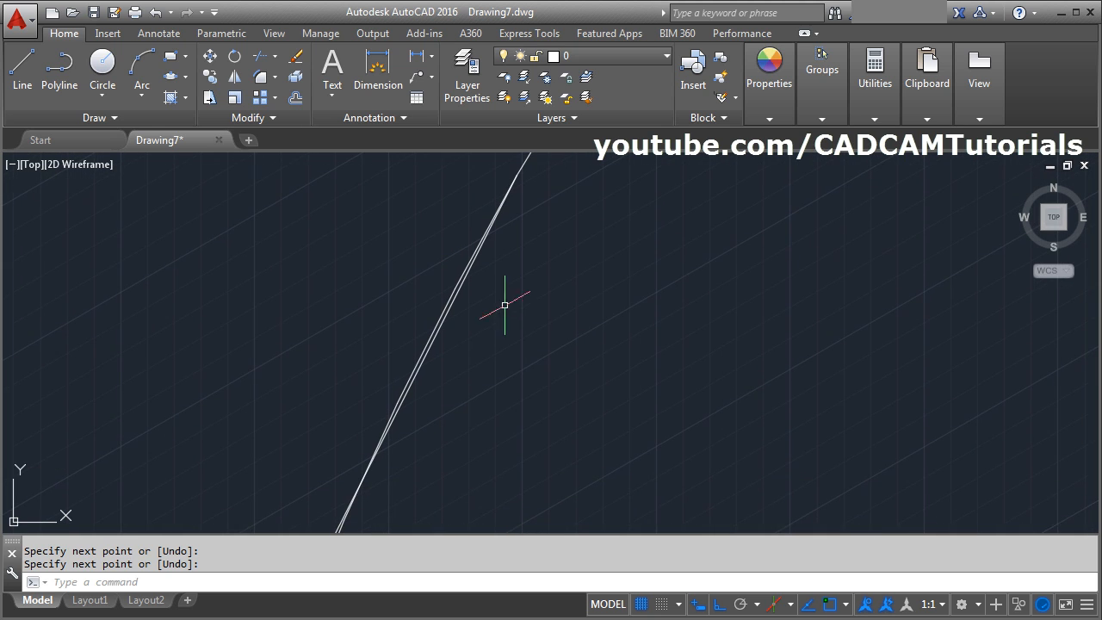
pyautogui.middleClick(411, 359)
pyautogui.middleClick(411, 358)
pyautogui.scroll(2, 477, 285)
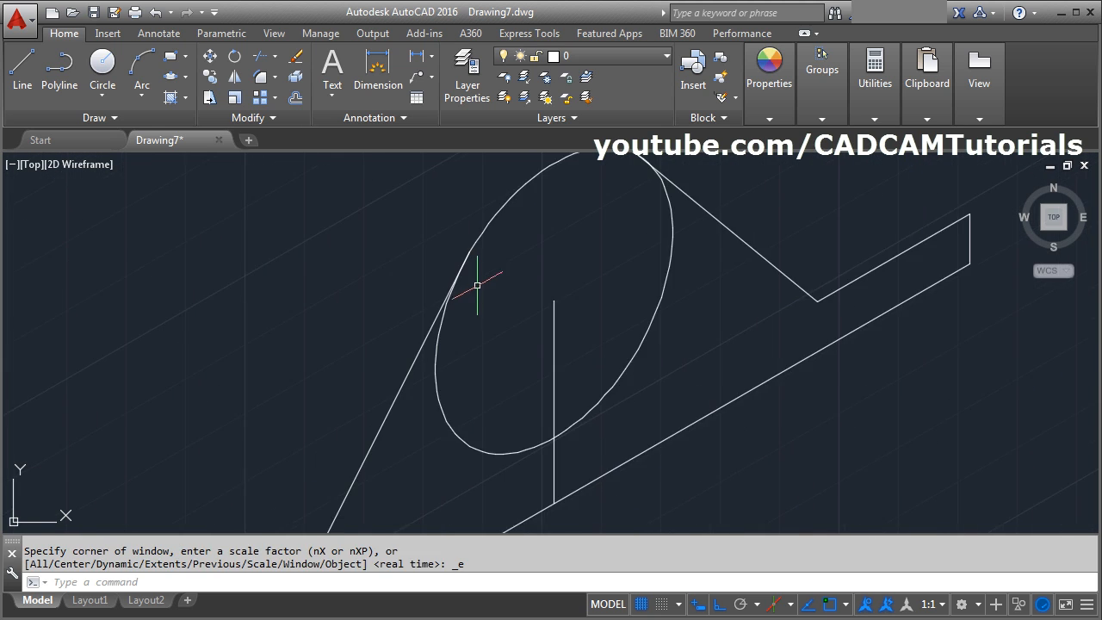
pyautogui.scroll(1, 477, 285)
pyautogui.scroll(2, 499, 319)
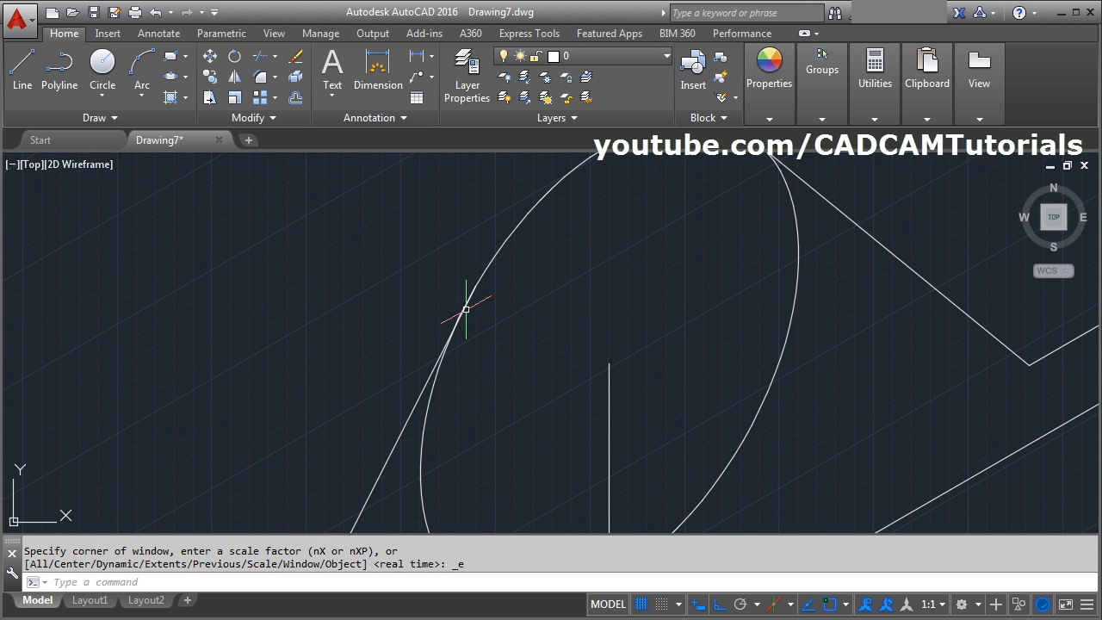
pyautogui.scroll(1, 460, 319)
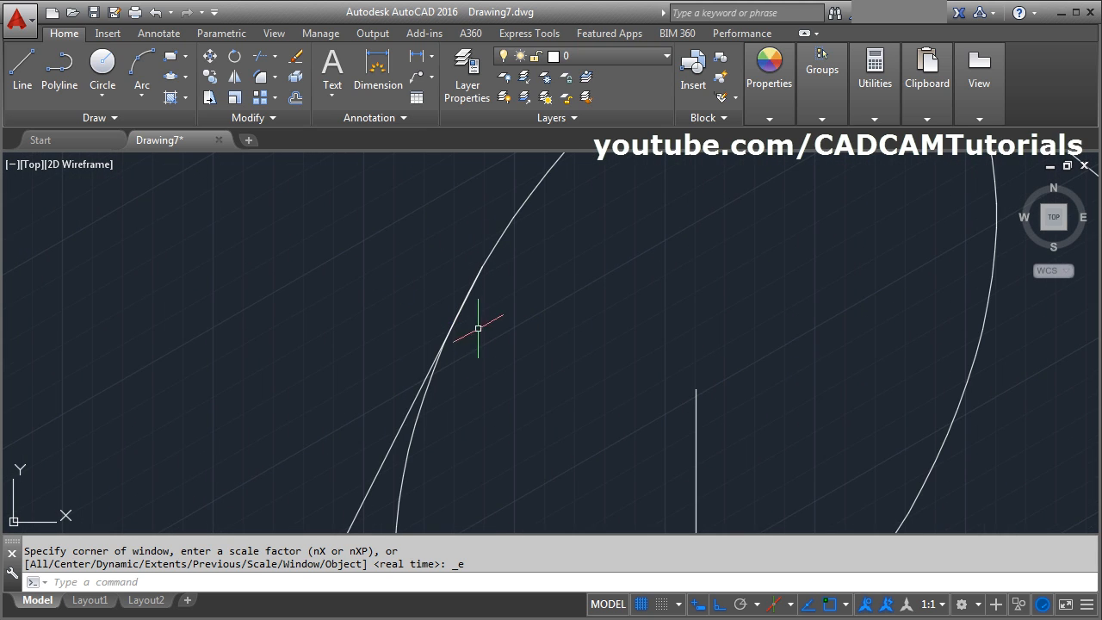
pyautogui.moveTo(557, 338); pyautogui.dragTo(529, 350, button='middle')
pyautogui.click(225, 35)
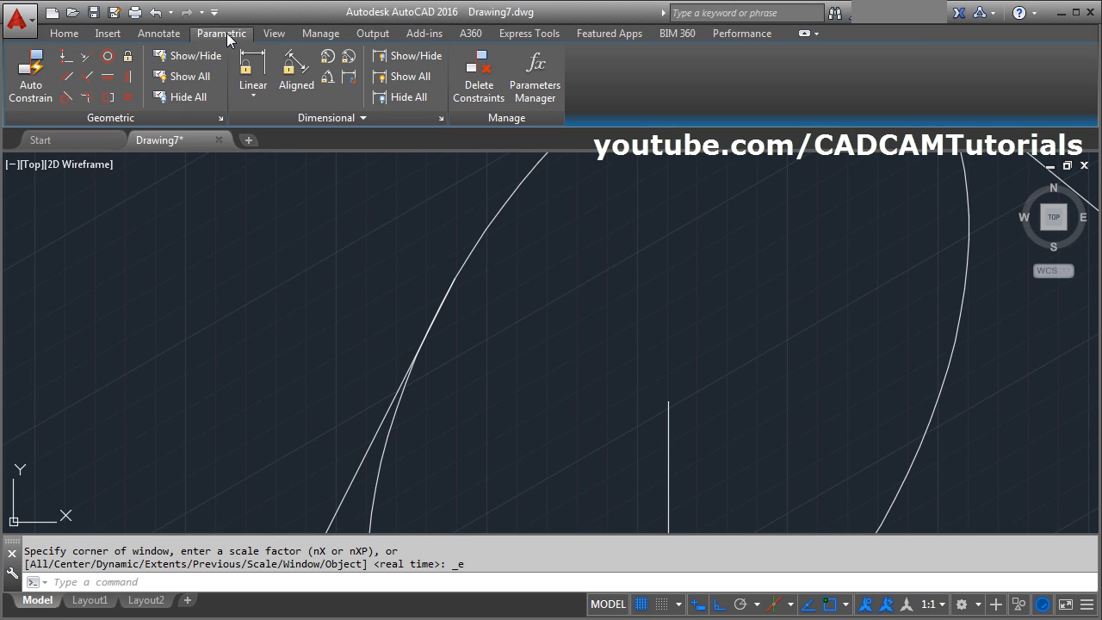
pyautogui.click(67, 97)
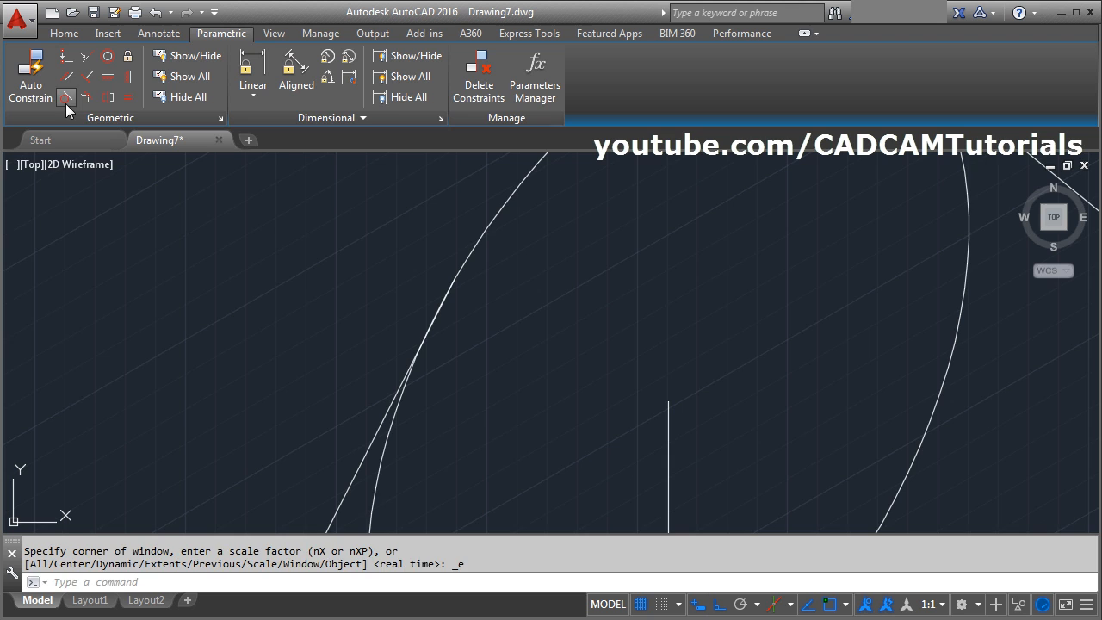
pyautogui.click(373, 438)
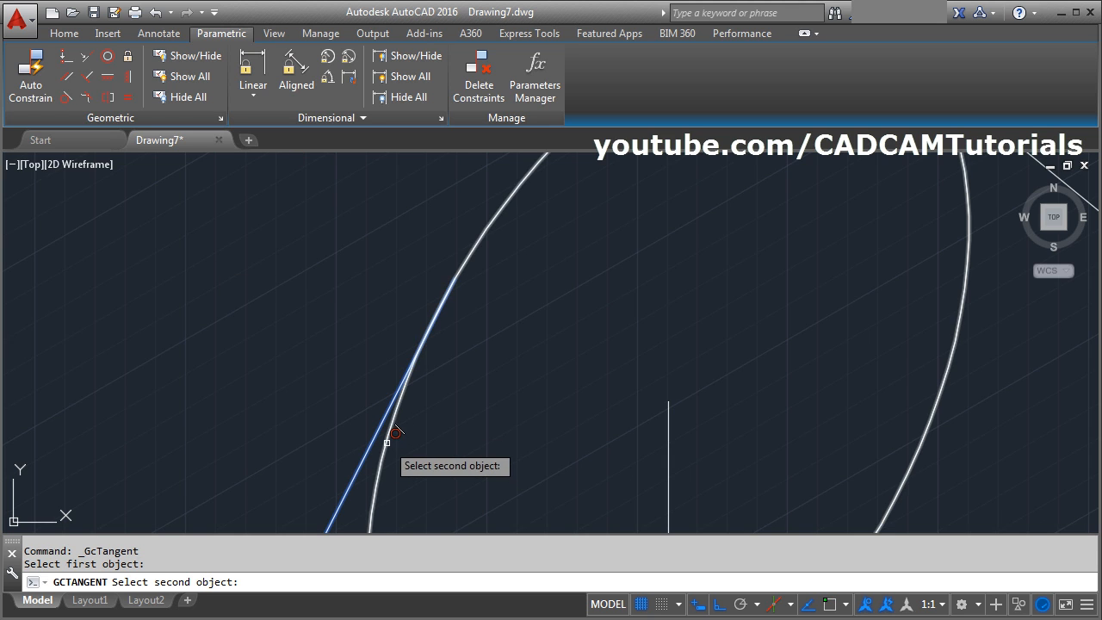
pyautogui.click(386, 439)
# Step: Constrain the right sloping line and the isocircle to be tangent
pyautogui.scroll(-4, 387, 439)
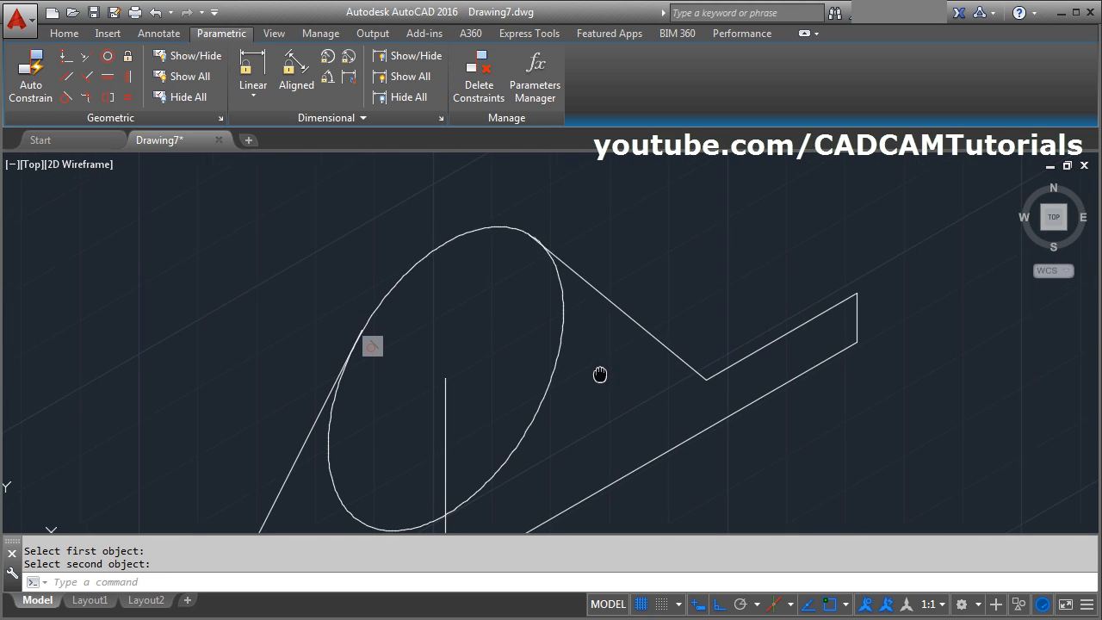
pyautogui.click(67, 97)
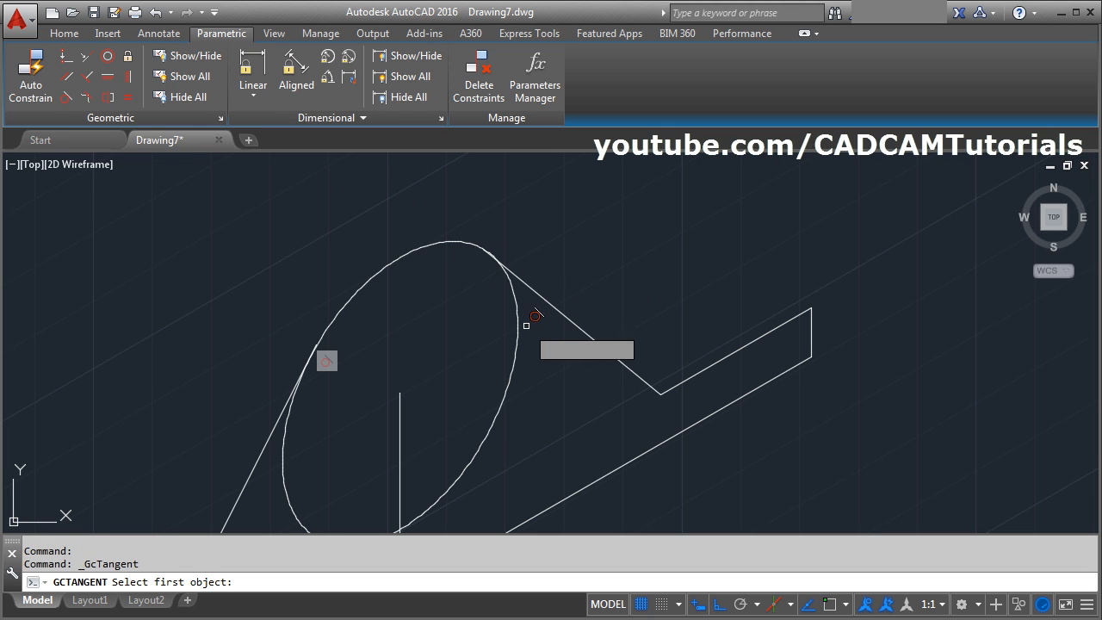
pyautogui.click(517, 316)
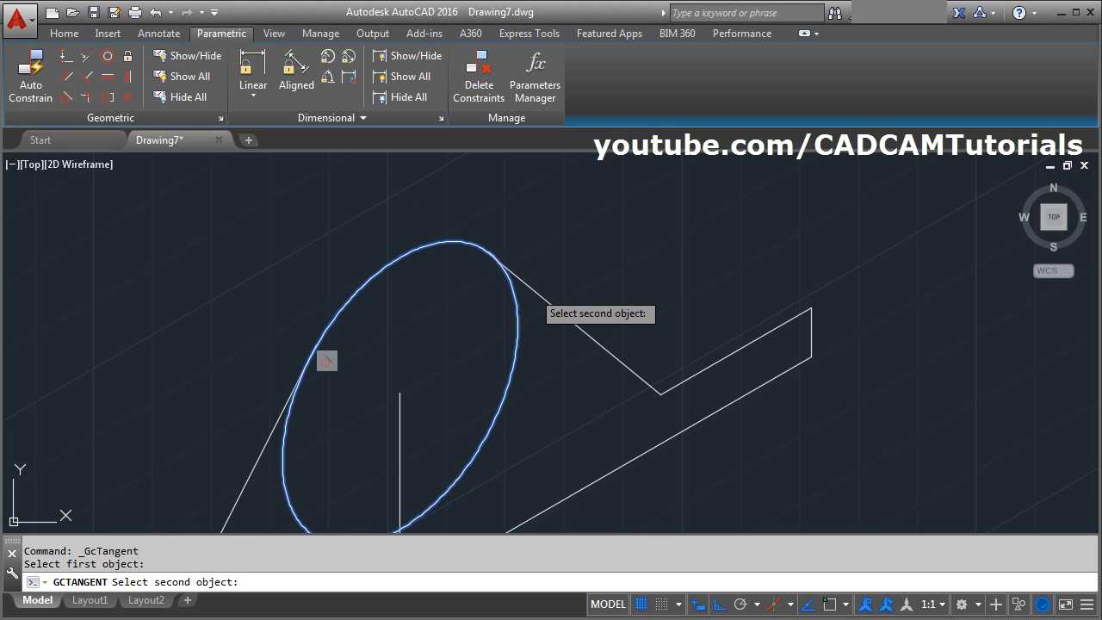
pyautogui.click(516, 277)
# Step: Trim the upper ends of both sloping lines that overshoot the isocircle, using the isocircle as cutting edge
pyautogui.scroll(6, 481, 239)
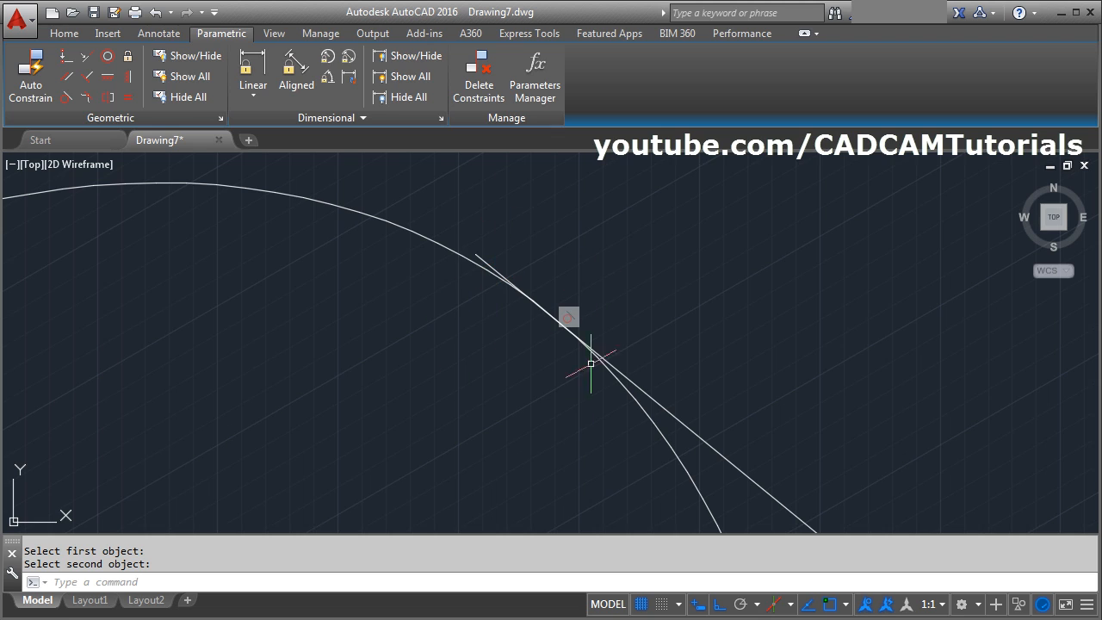
pyautogui.click(64, 34)
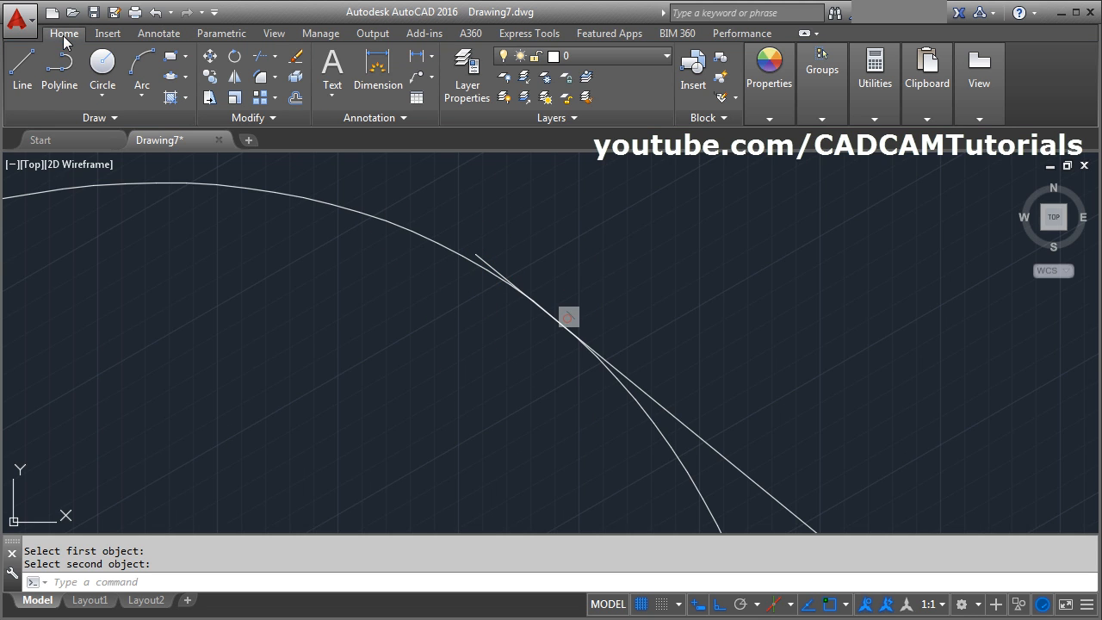
pyautogui.click(261, 56)
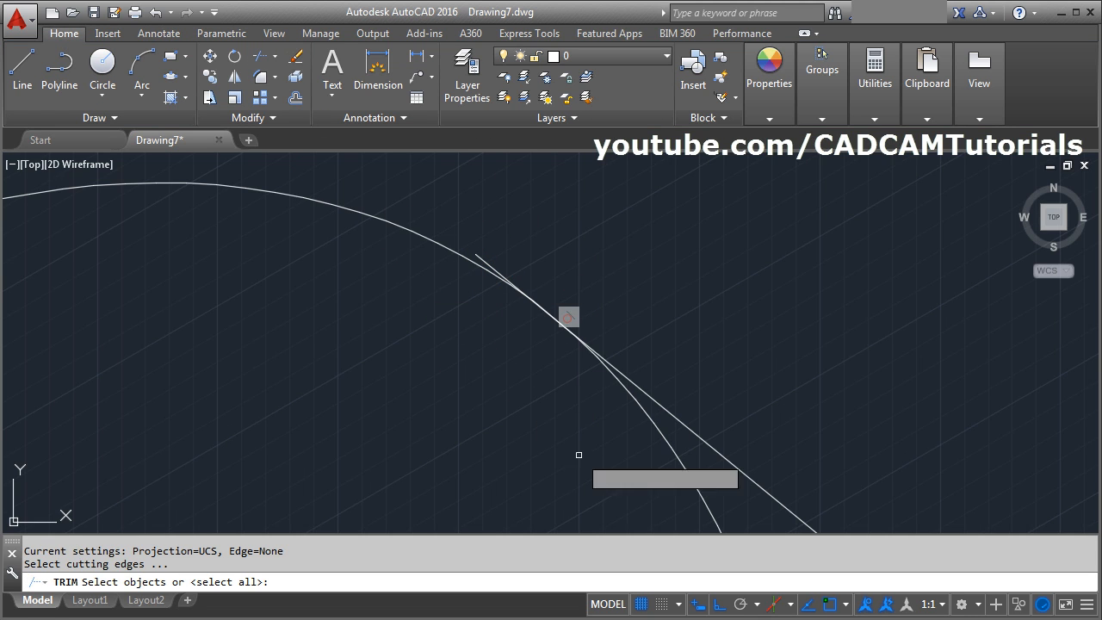
pyautogui.click(677, 458)
pyautogui.press('Return')
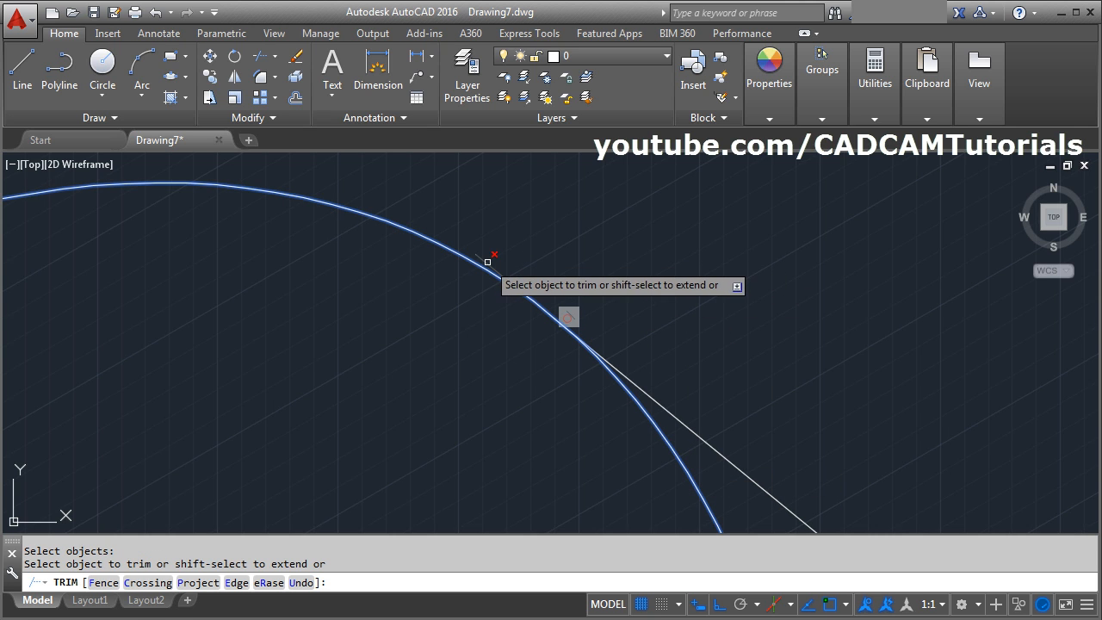
pyautogui.click(488, 261)
pyautogui.scroll(-6, 645, 199)
pyautogui.moveTo(182, 442); pyautogui.dragTo(355, 290, button='middle')
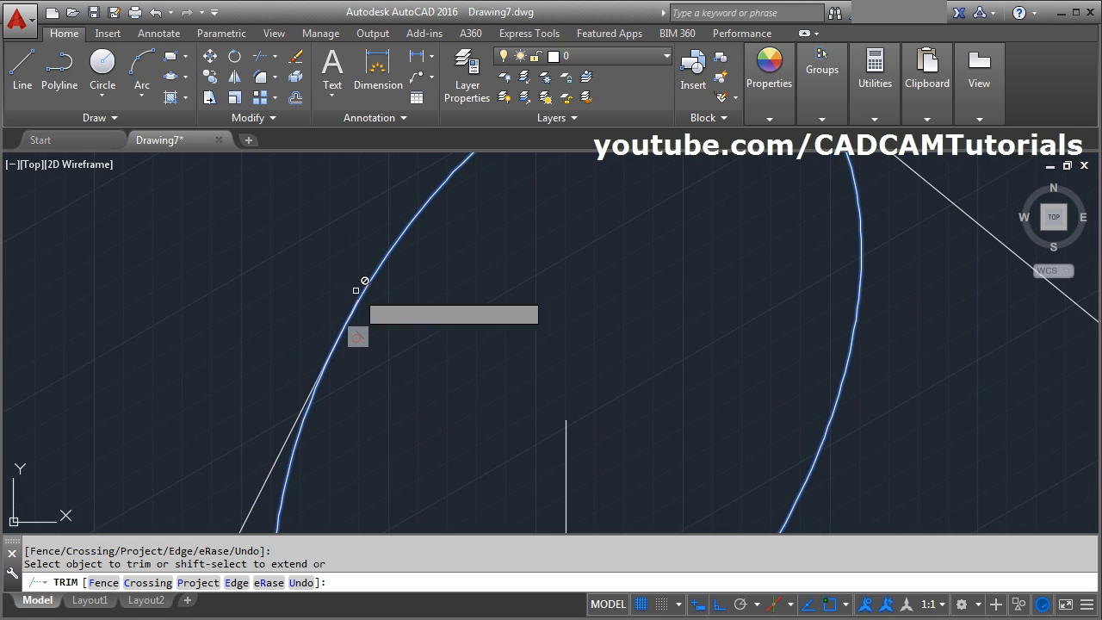
pyautogui.scroll(4, 355, 290)
pyautogui.click(450, 219)
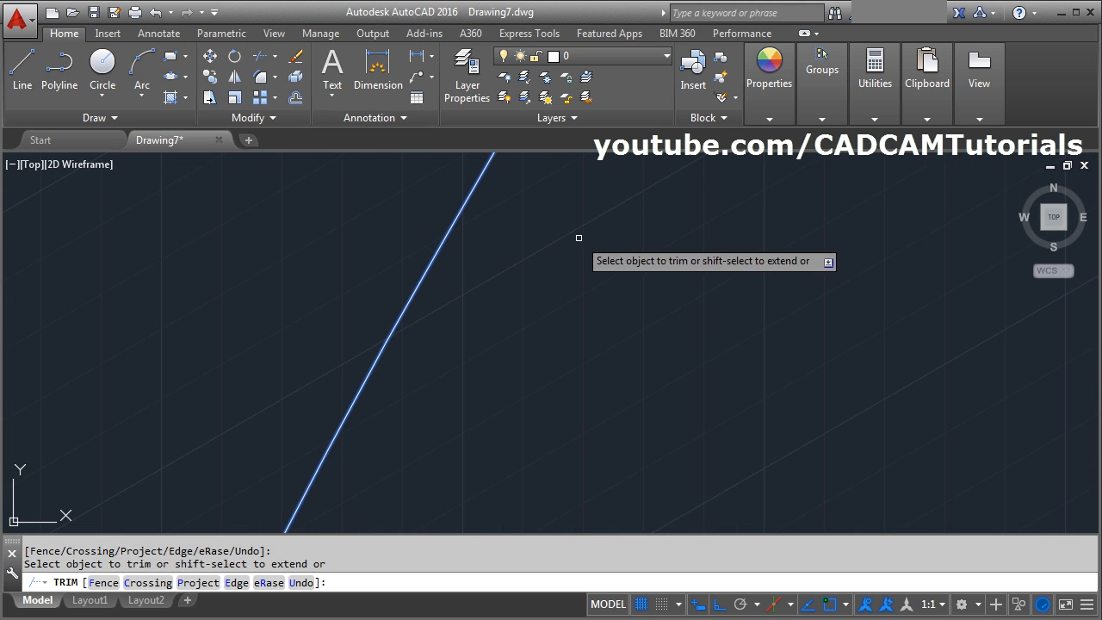
pyautogui.press('Return')
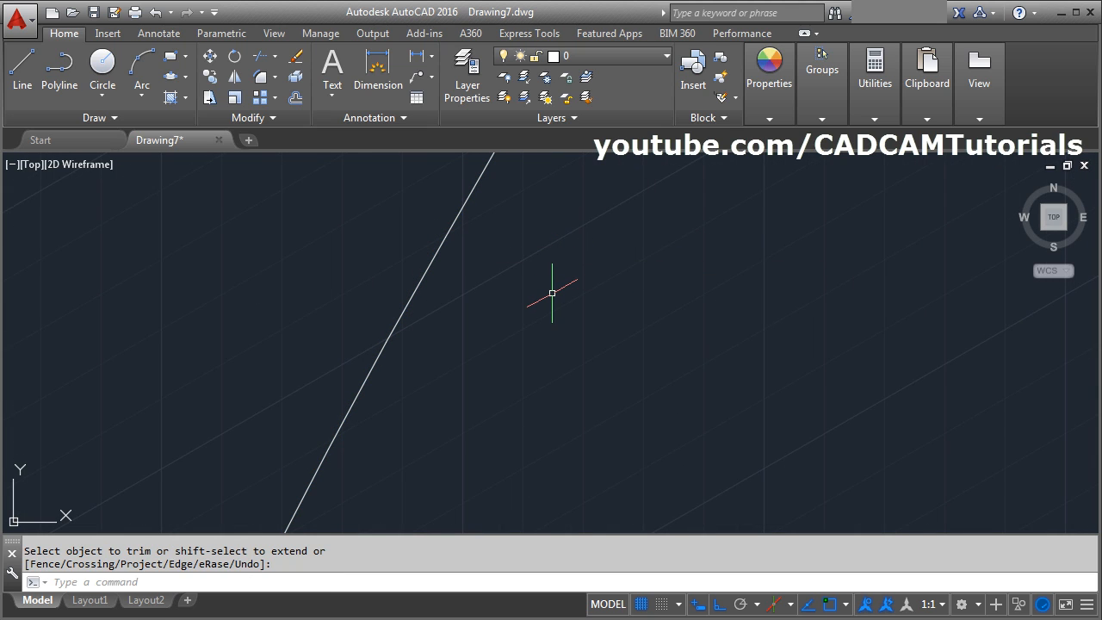
# Step: Stretch the lower end of the right sloping line onto the inner endpoint of the base's right upper edge
pyautogui.scroll(-5, 551, 294)
pyautogui.middleClick(664, 365)
pyautogui.middleClick(664, 364)
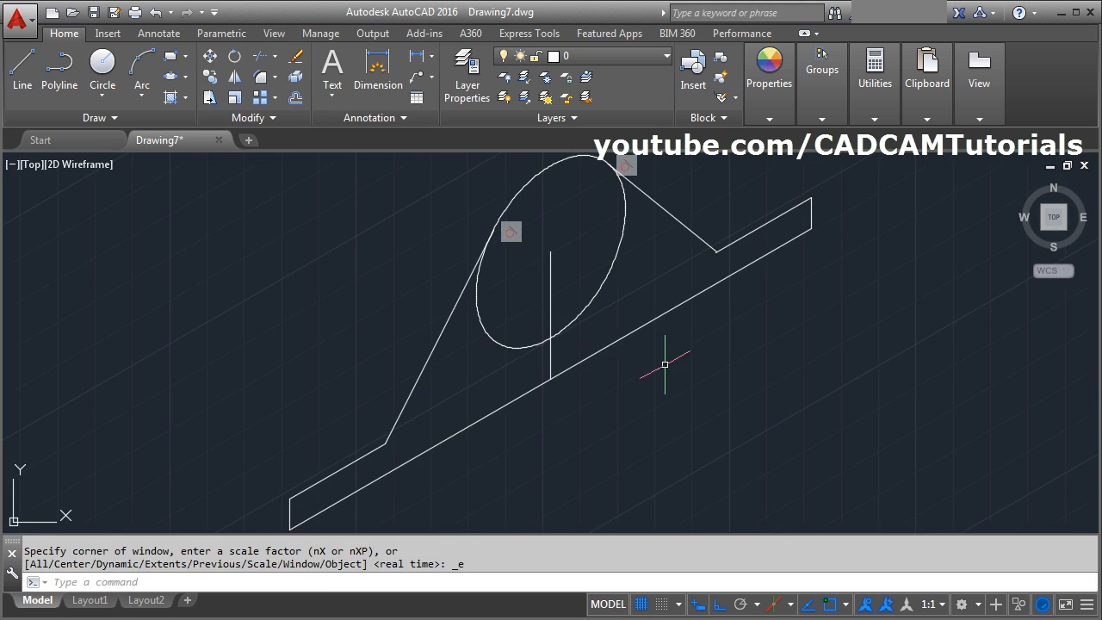
pyautogui.scroll(5, 747, 260)
pyautogui.scroll(4, 746, 260)
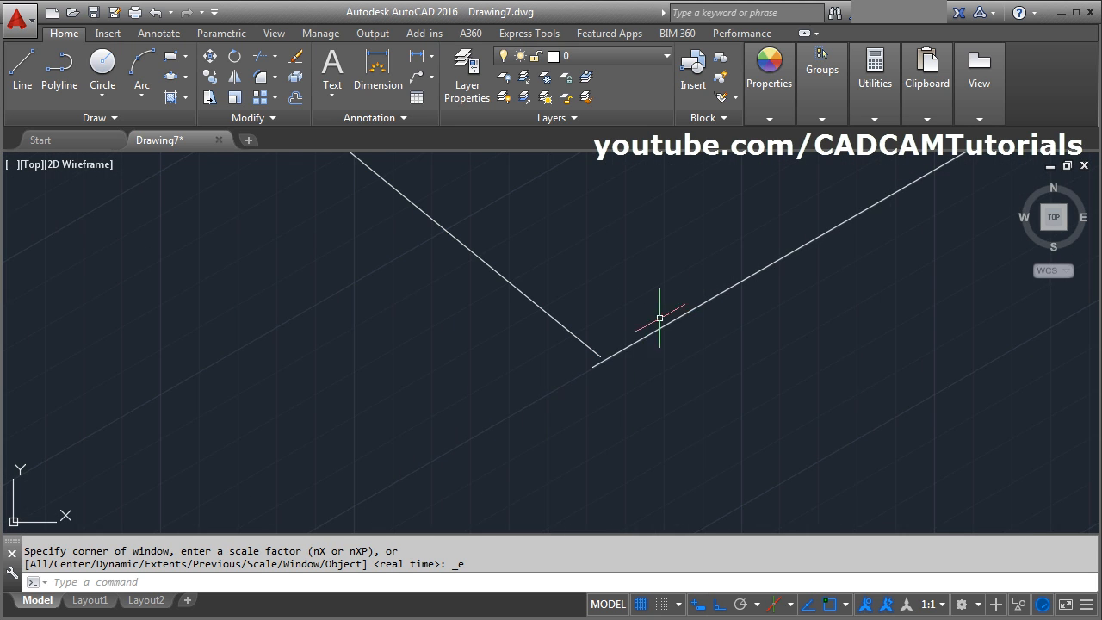
pyautogui.moveTo(676, 391); pyautogui.dragTo(735, 399, button='middle')
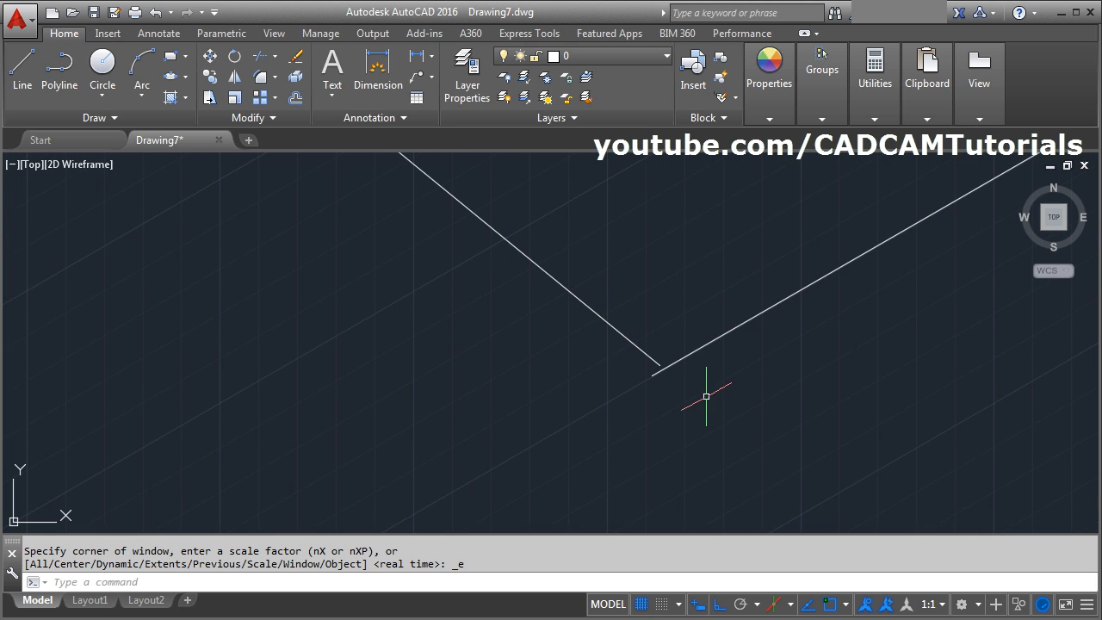
pyautogui.scroll(3, 710, 392)
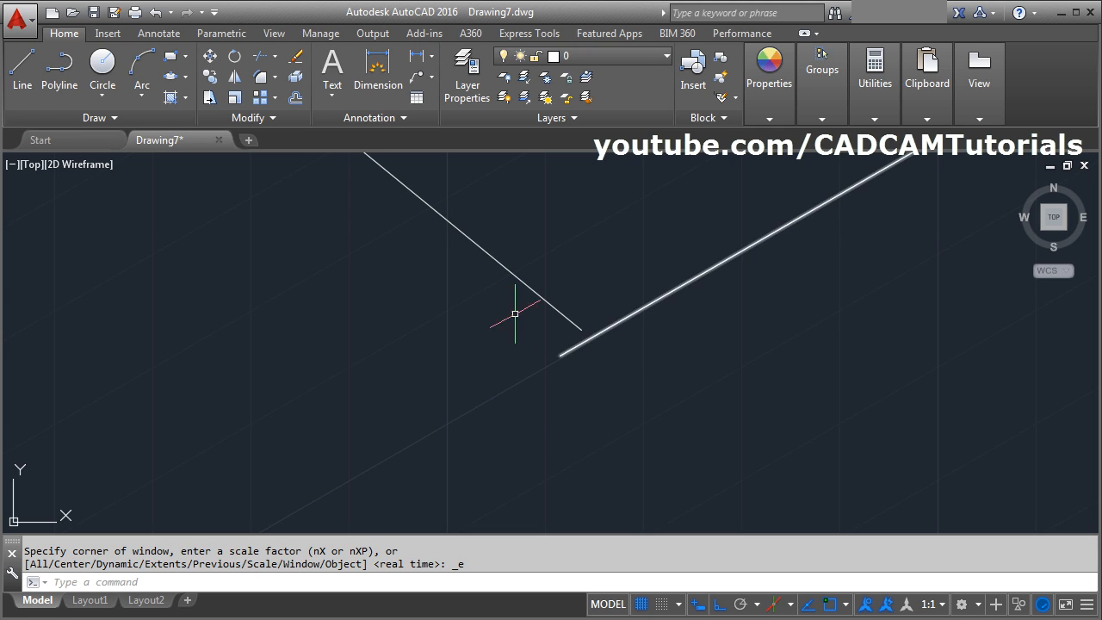
pyautogui.click(486, 253)
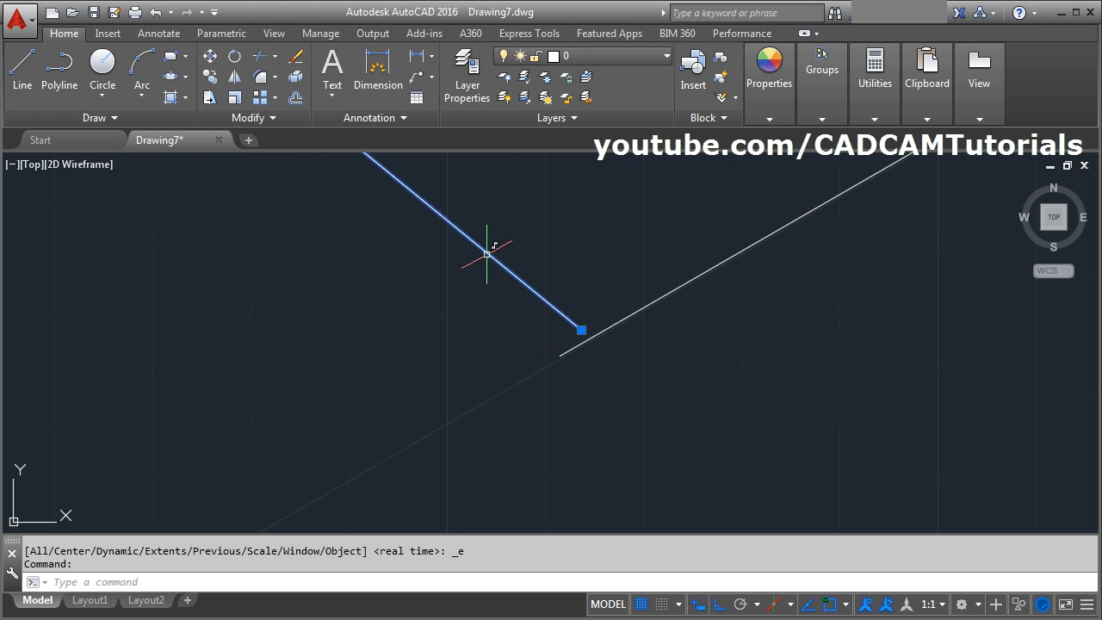
pyautogui.click(582, 331)
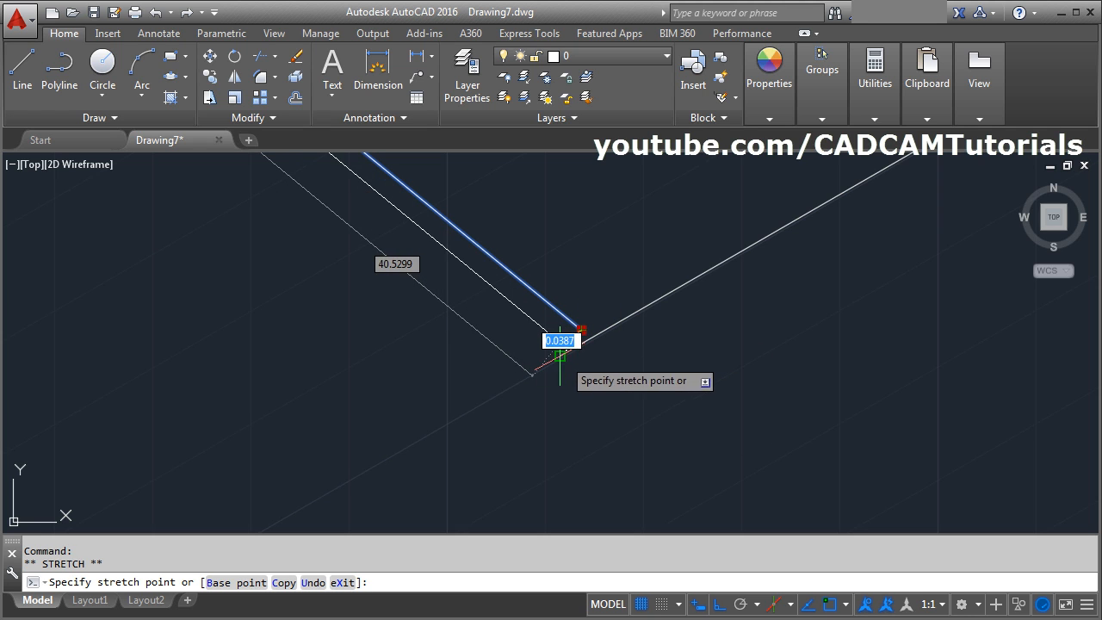
pyautogui.scroll(-9, 659, 215)
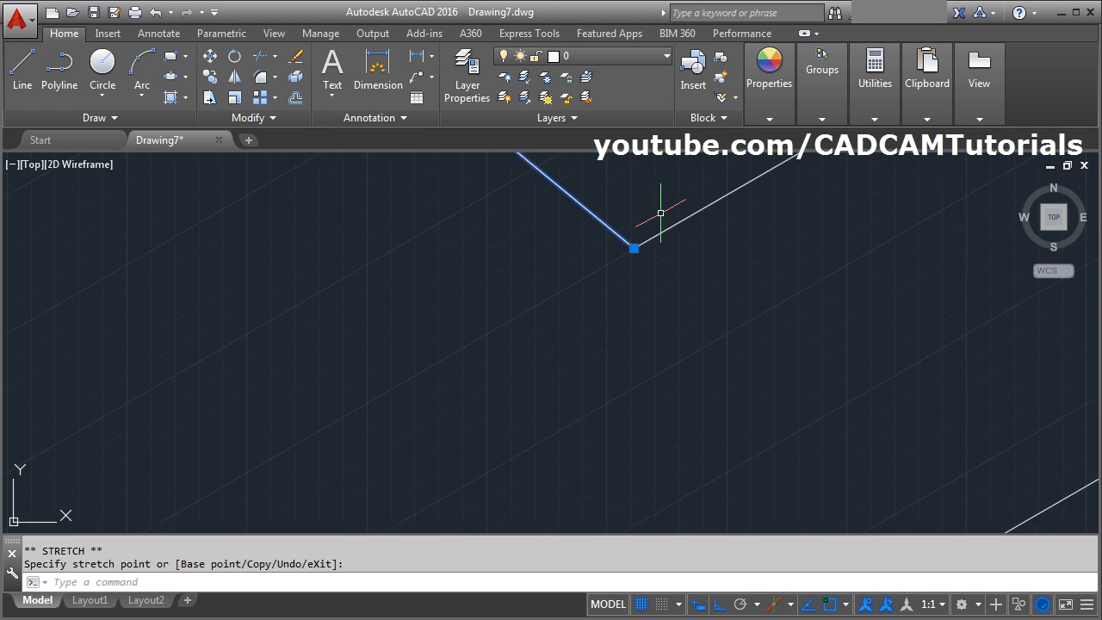
# Step: Trim away the lower portion of the isocircle between the two sloping lines, using all objects as cutting edges
pyautogui.moveTo(588, 351); pyautogui.dragTo(668, 330, button='middle')
pyautogui.scroll(6, 442, 442)
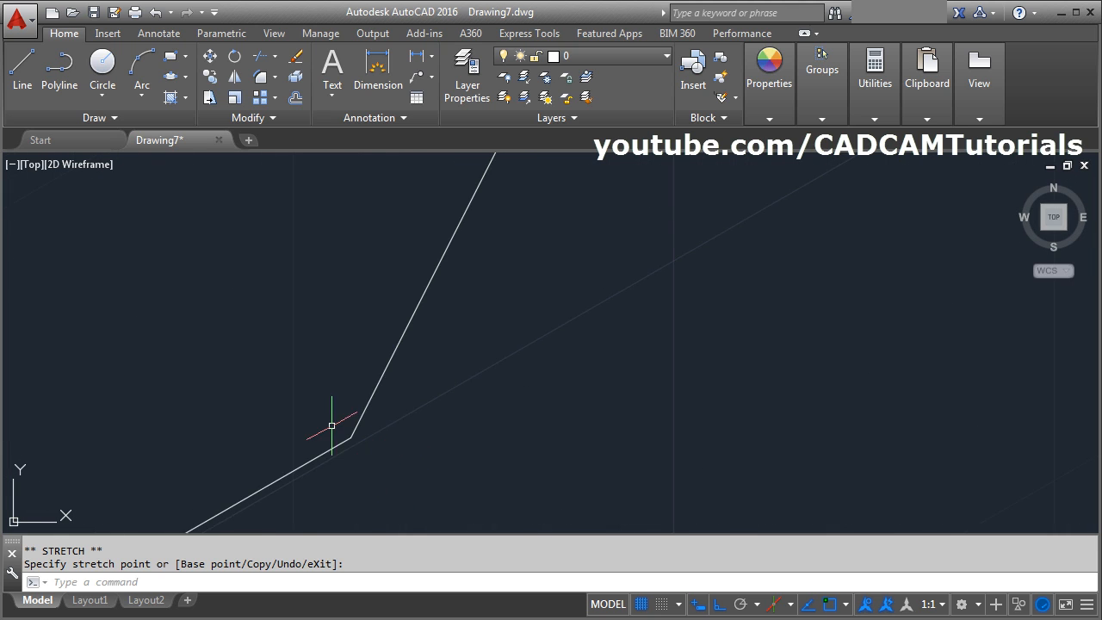
pyautogui.middleClick(498, 412)
pyautogui.middleClick(498, 412)
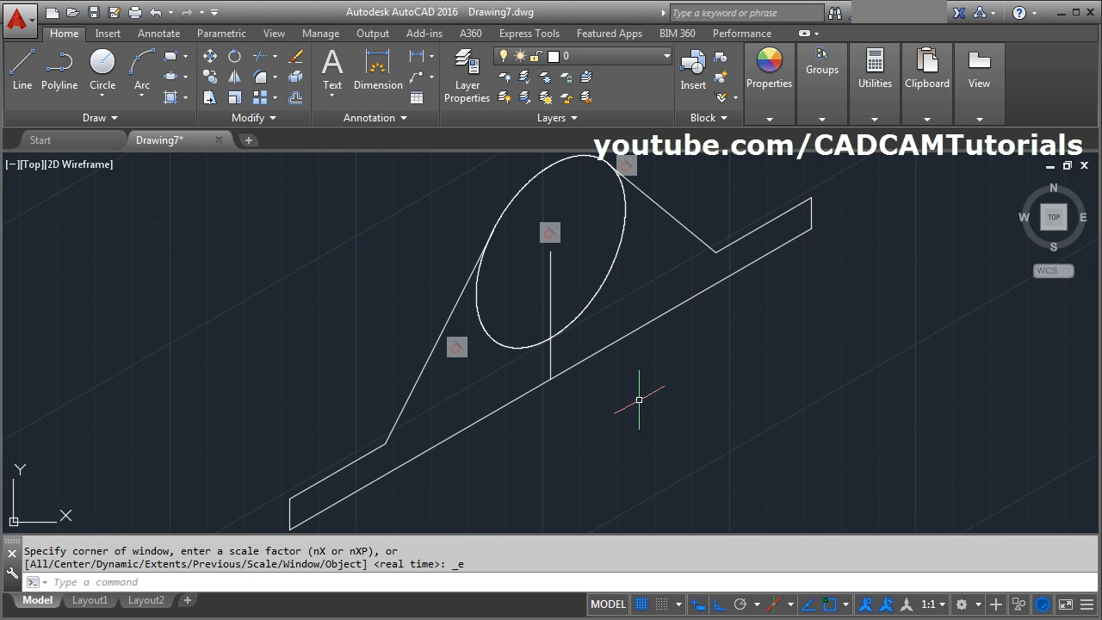
pyautogui.moveTo(651, 397); pyautogui.dragTo(641, 427, button='middle')
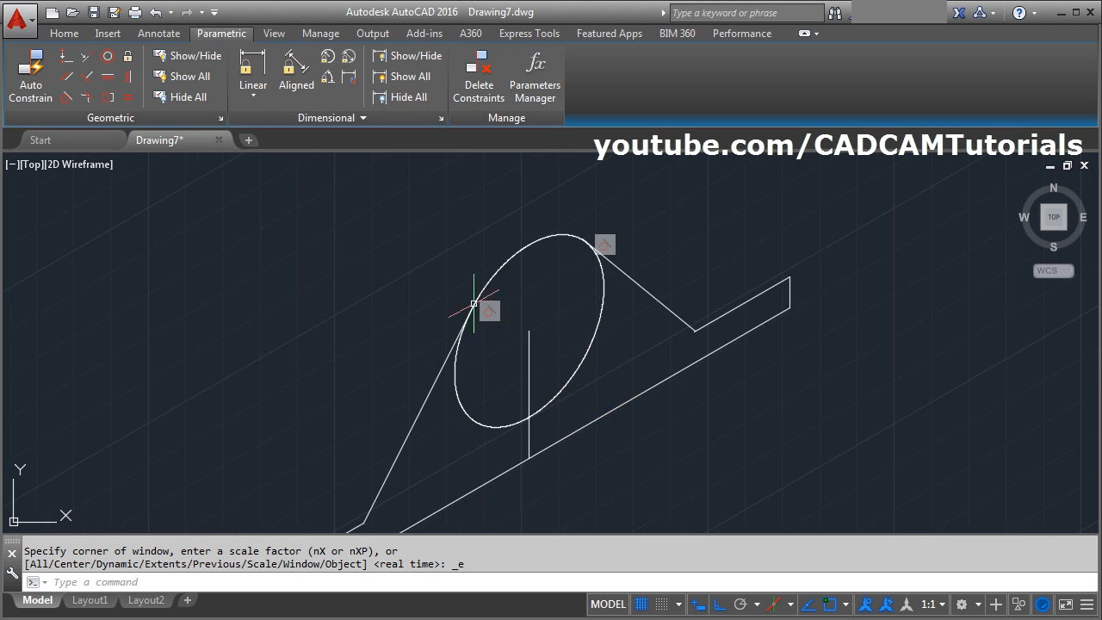
pyautogui.scroll(6, 483, 284)
pyautogui.scroll(-2, 525, 309)
pyautogui.scroll(-4, 634, 356)
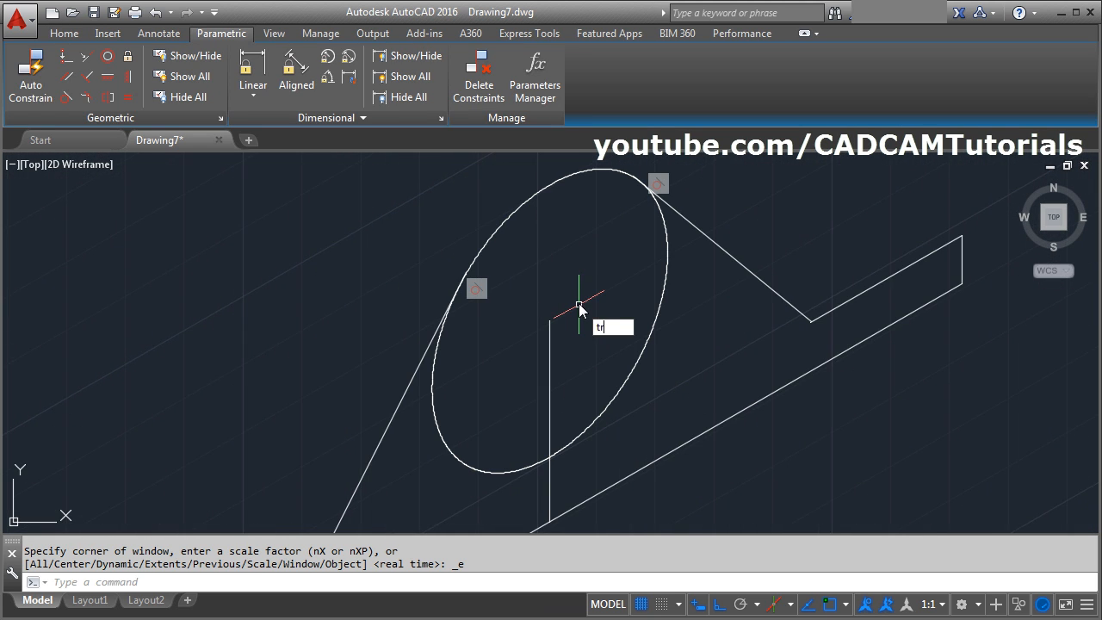
pyautogui.press('Return')
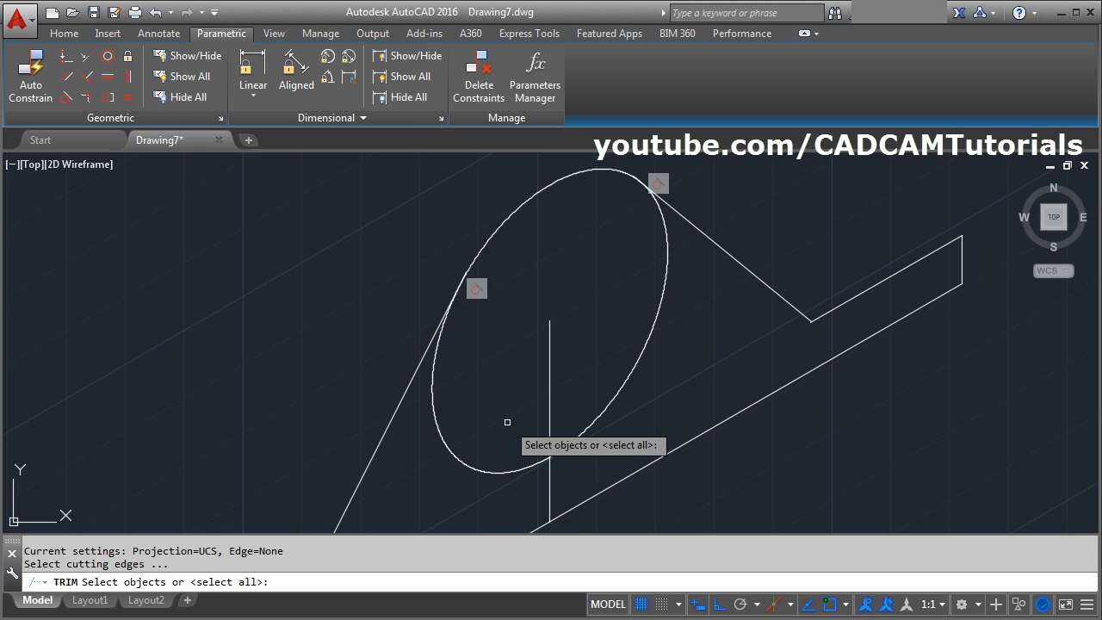
pyautogui.press('Return')
pyautogui.click(451, 445)
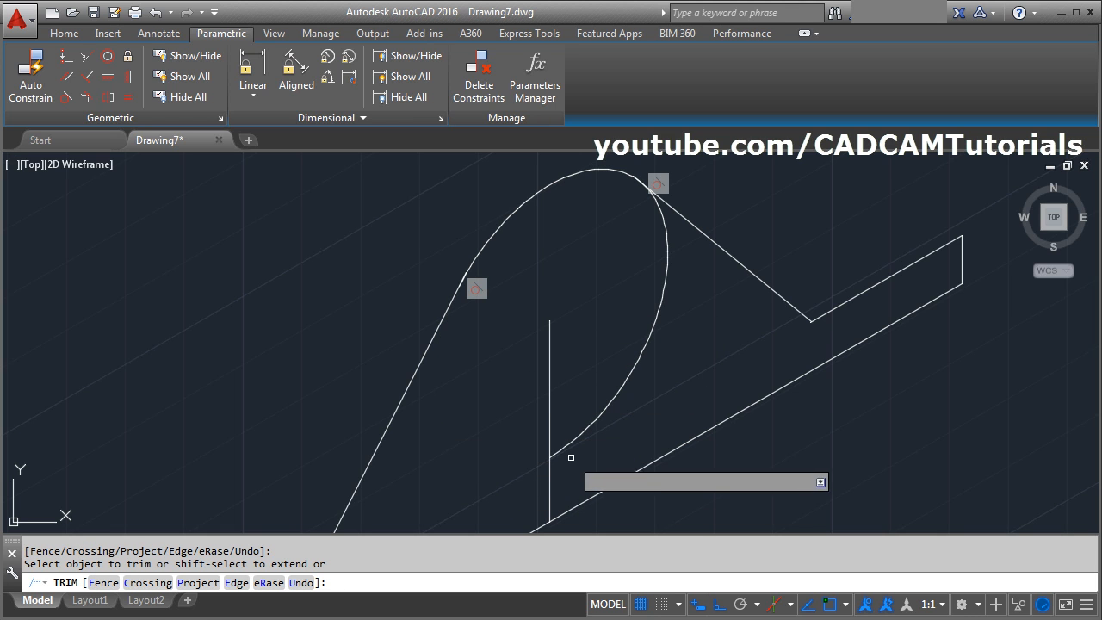
# Step: Trim the short ends of the right and left sloping lines that overshoot the upper arc
pyautogui.scroll(5, 644, 167)
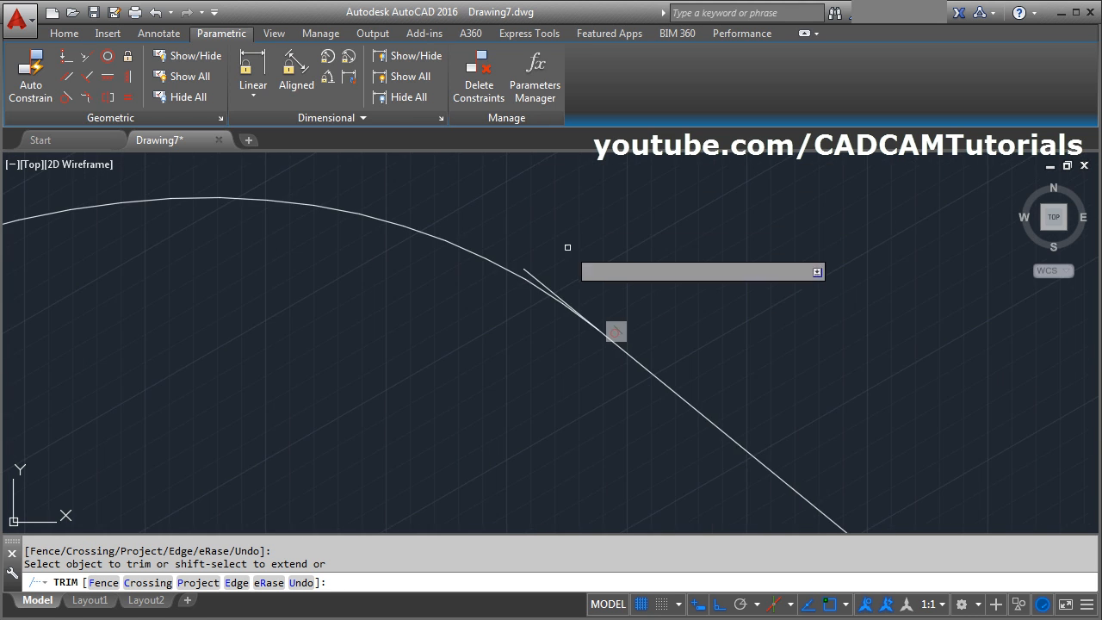
pyautogui.click(541, 280)
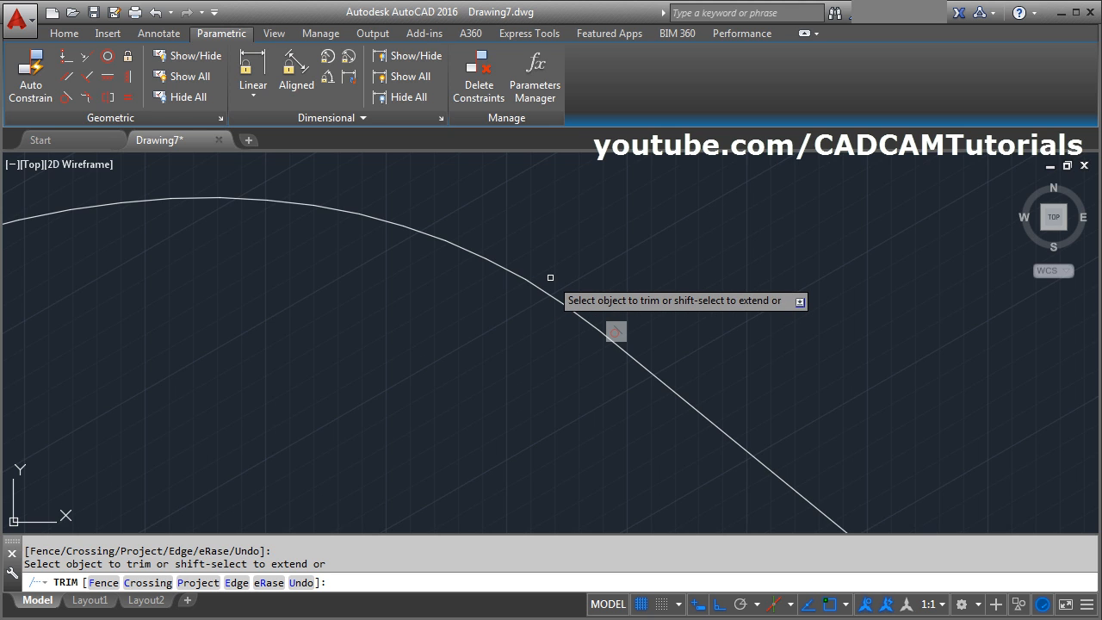
pyautogui.scroll(-3, 550, 277)
pyautogui.scroll(-2, 437, 354)
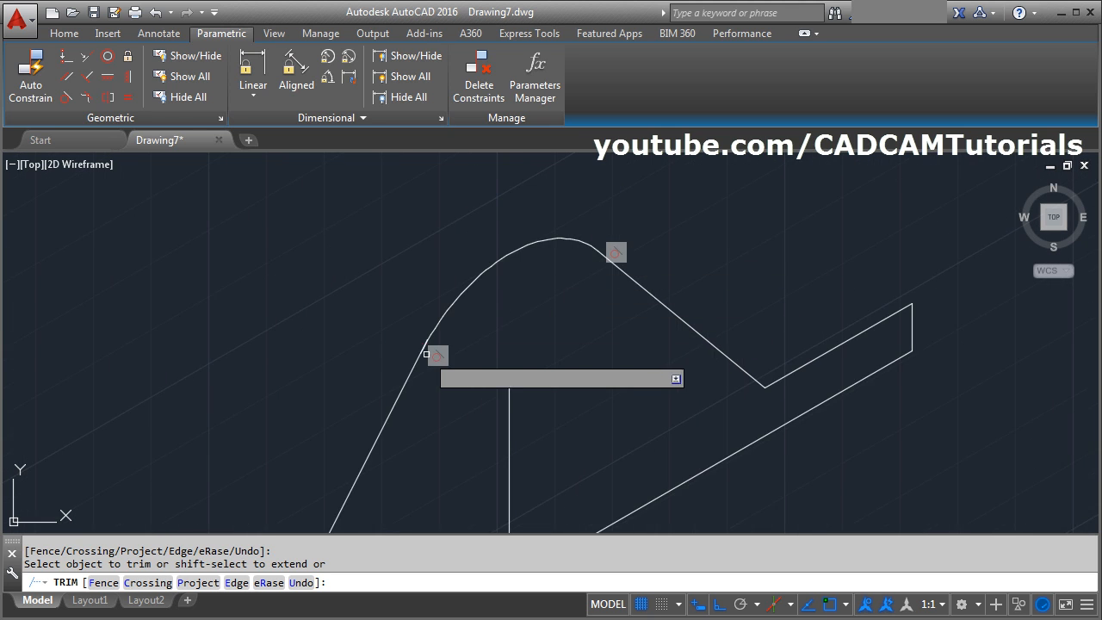
pyautogui.scroll(5, 430, 351)
pyautogui.click(430, 351)
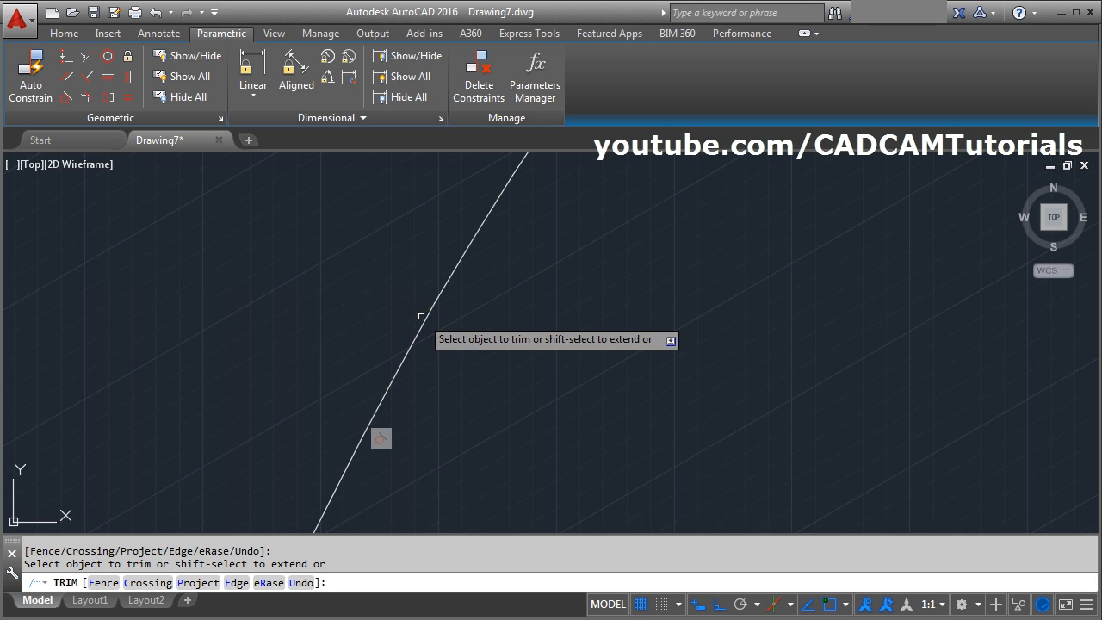
pyautogui.press('Return')
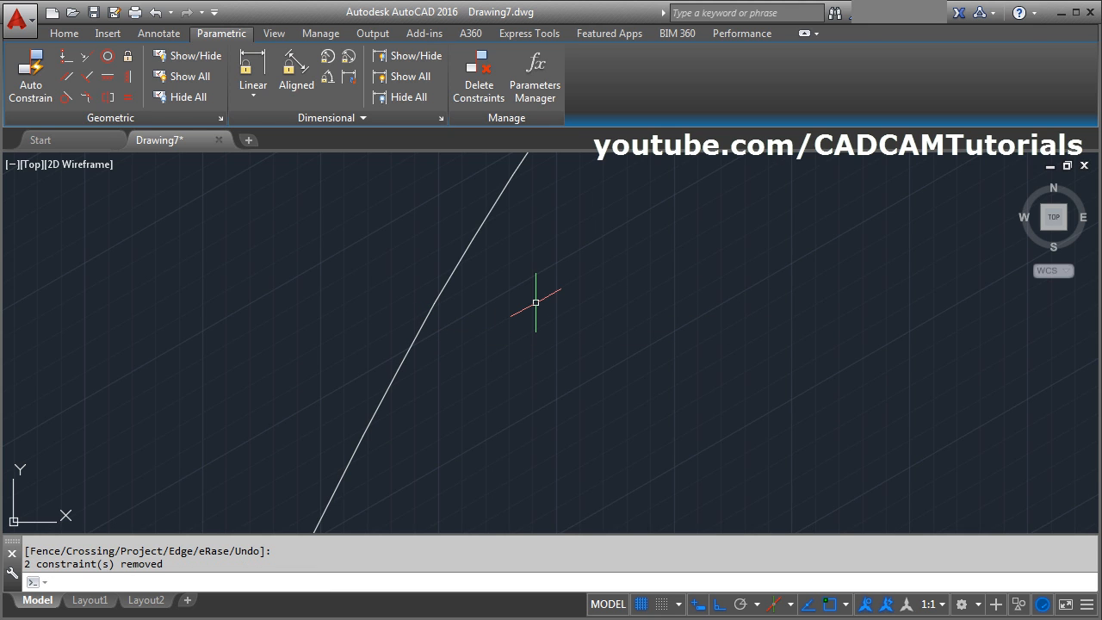
# Step: On isoplane Left, draw the base's left end face from the front lower corner: 50 units back, 9 up, and back to the front upper corner
pyautogui.middleClick(535, 302)
pyautogui.middleClick(536, 303)
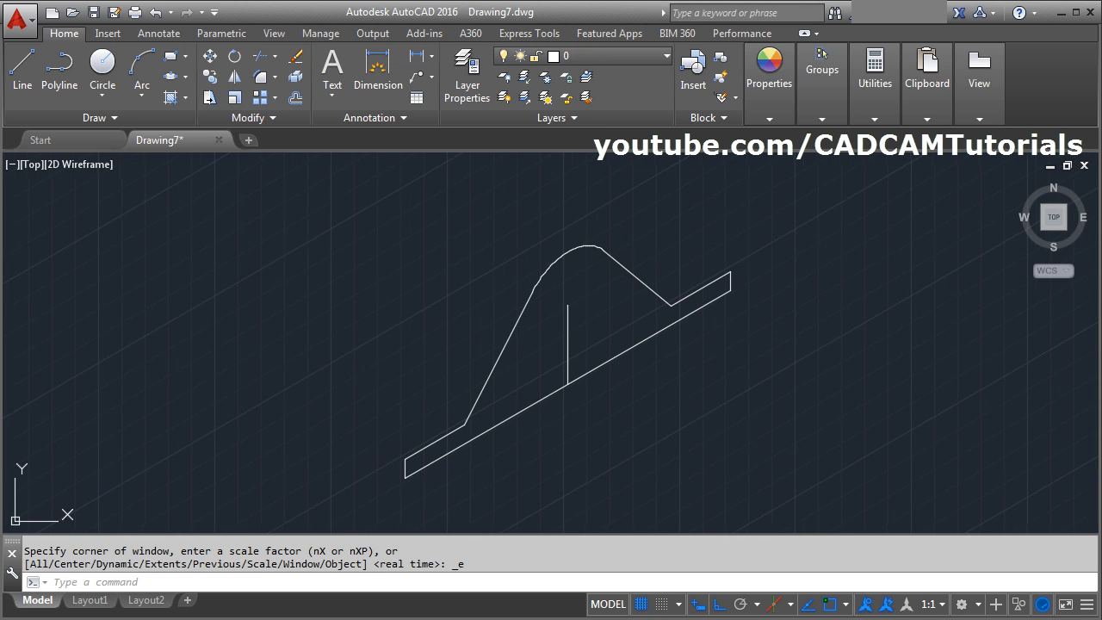
pyautogui.scroll(5, 394, 434)
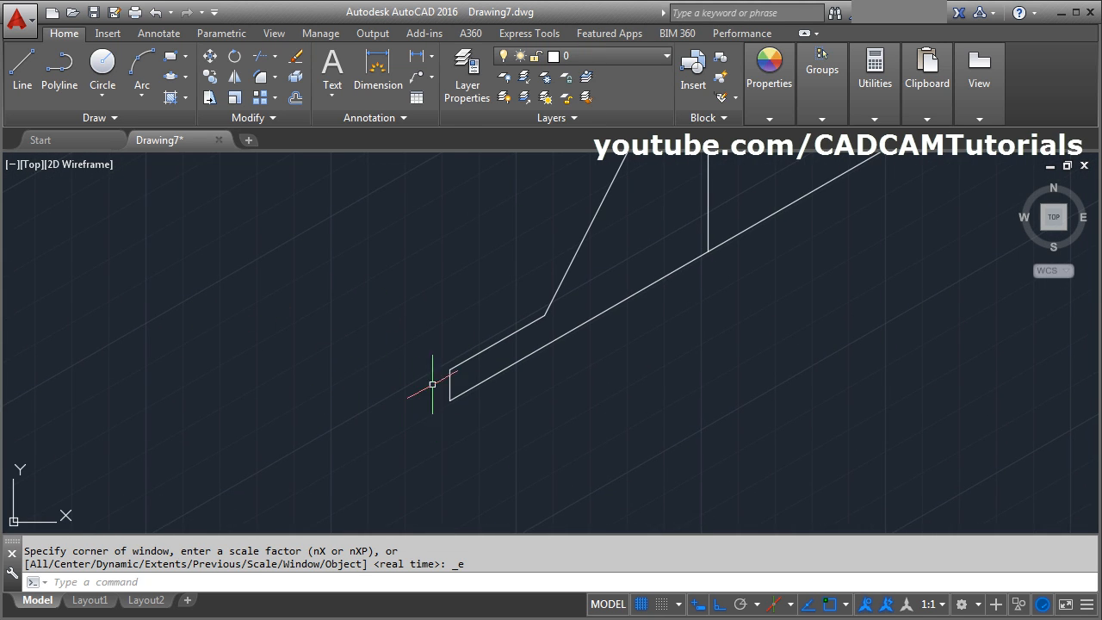
pyautogui.click(791, 605)
pyautogui.click(833, 523)
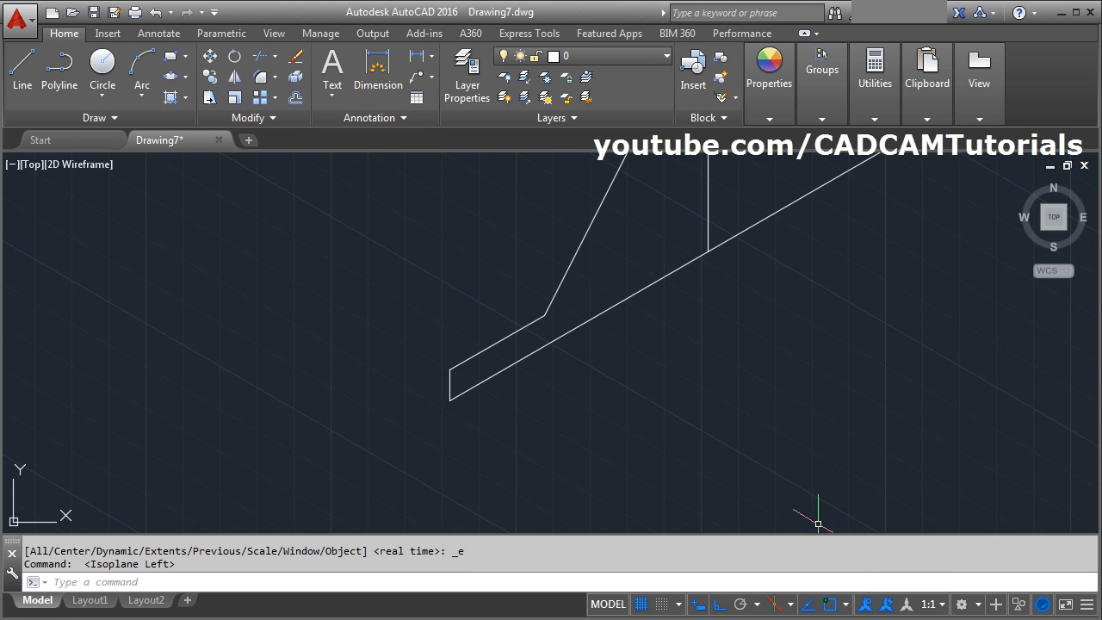
pyautogui.click(19, 86)
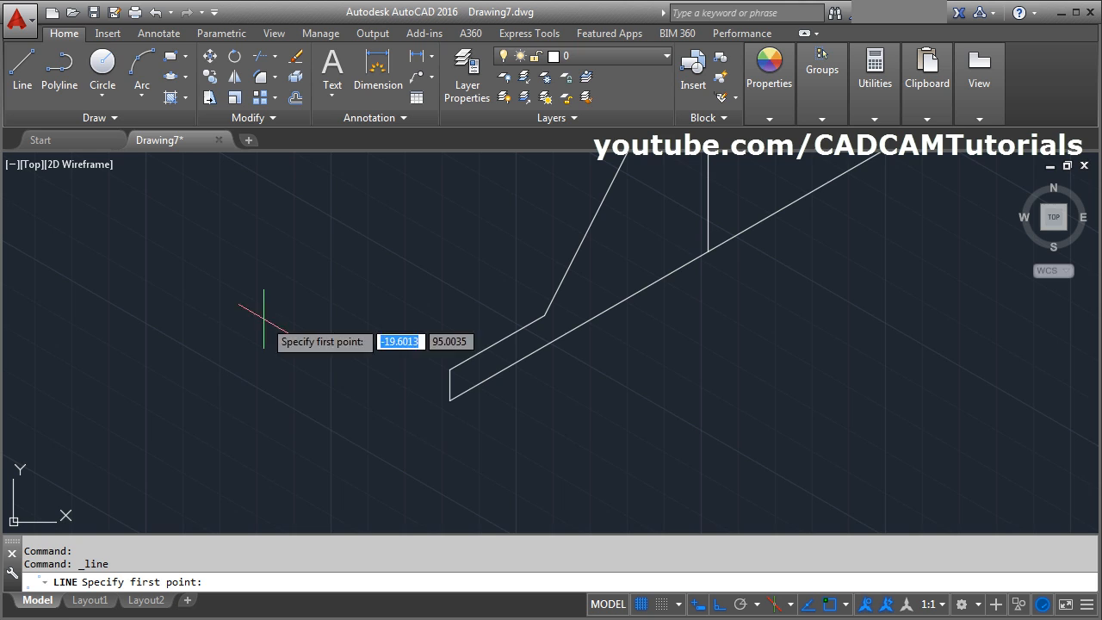
pyautogui.click(449, 399)
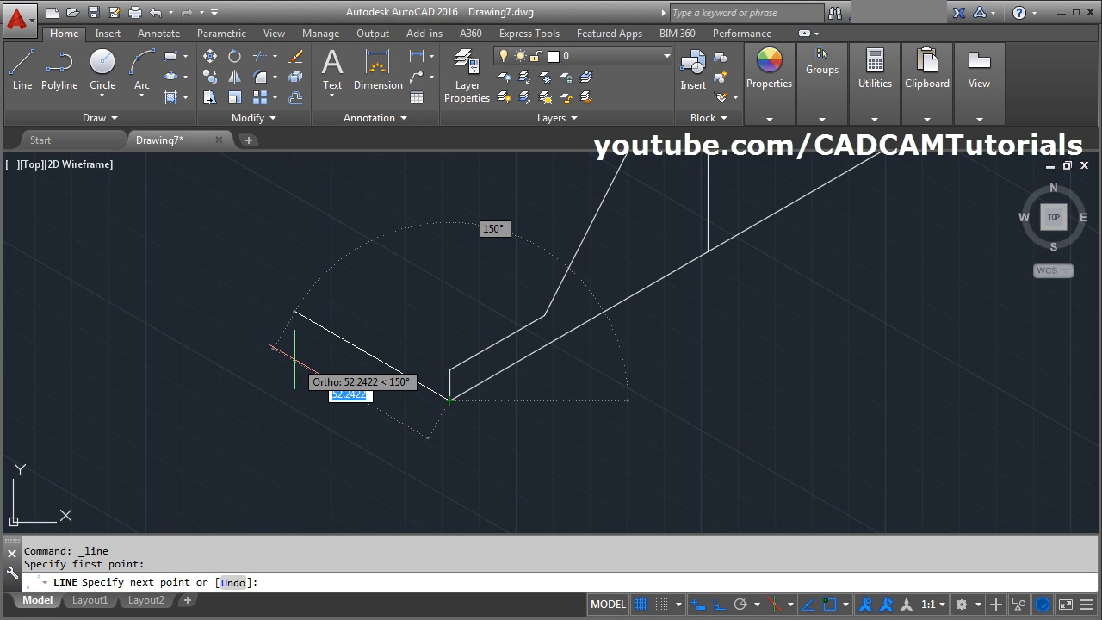
pyautogui.press('Return')
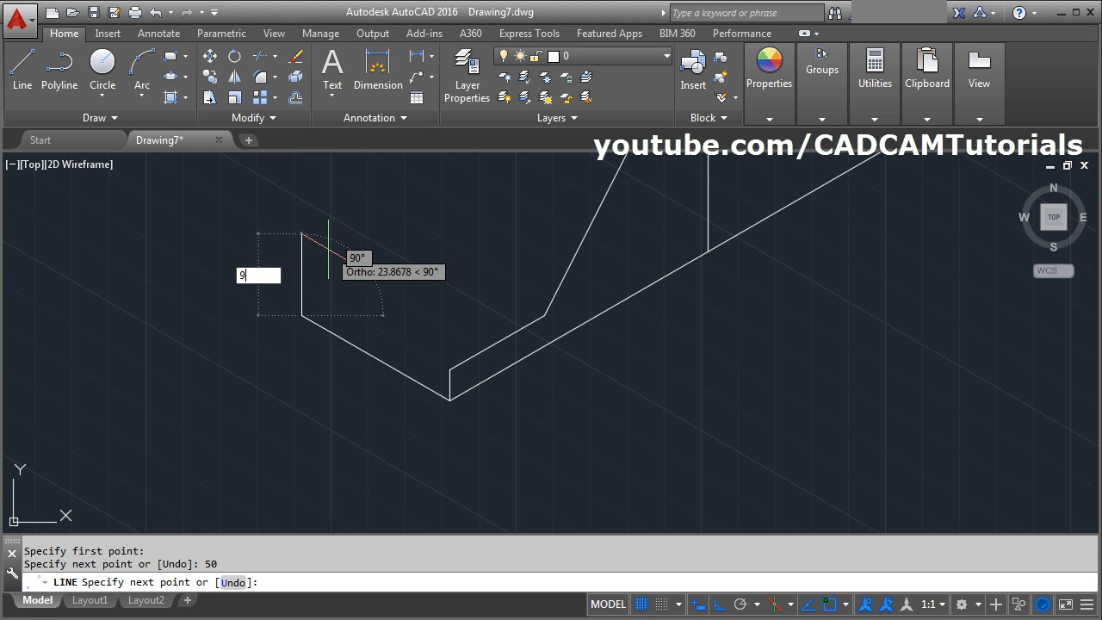
pyautogui.write('9')
pyautogui.press('Return')
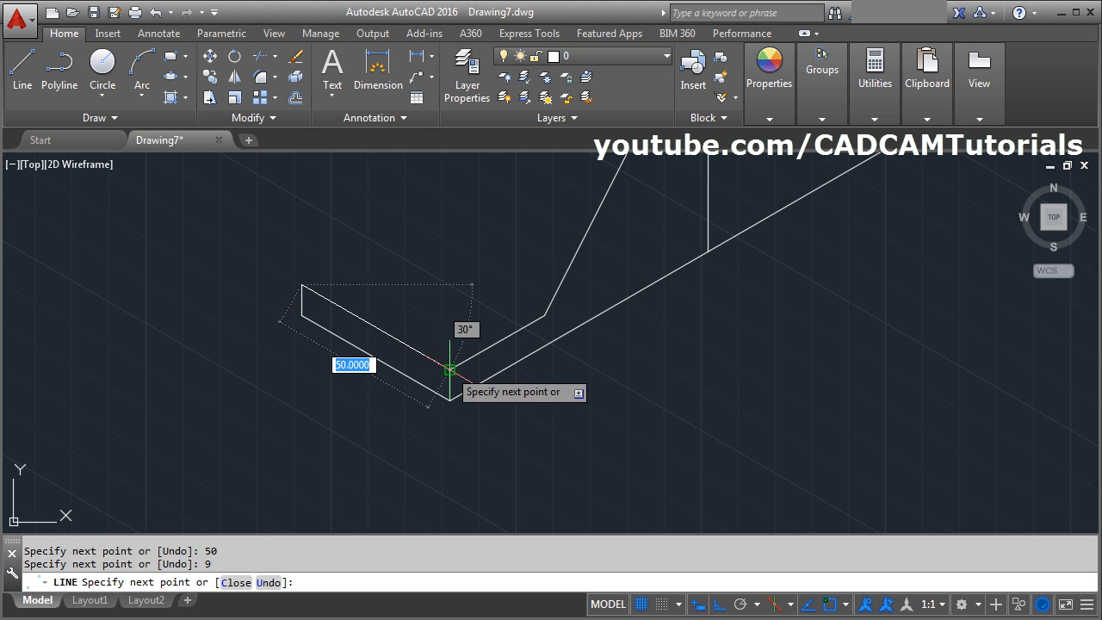
pyautogui.press('Return')
# Step: On isoplane Top, draw a 32 unit line from the end face's back upper corner, parallel to the base's front edge
pyautogui.moveTo(422, 270); pyautogui.dragTo(415, 400, button='middle')
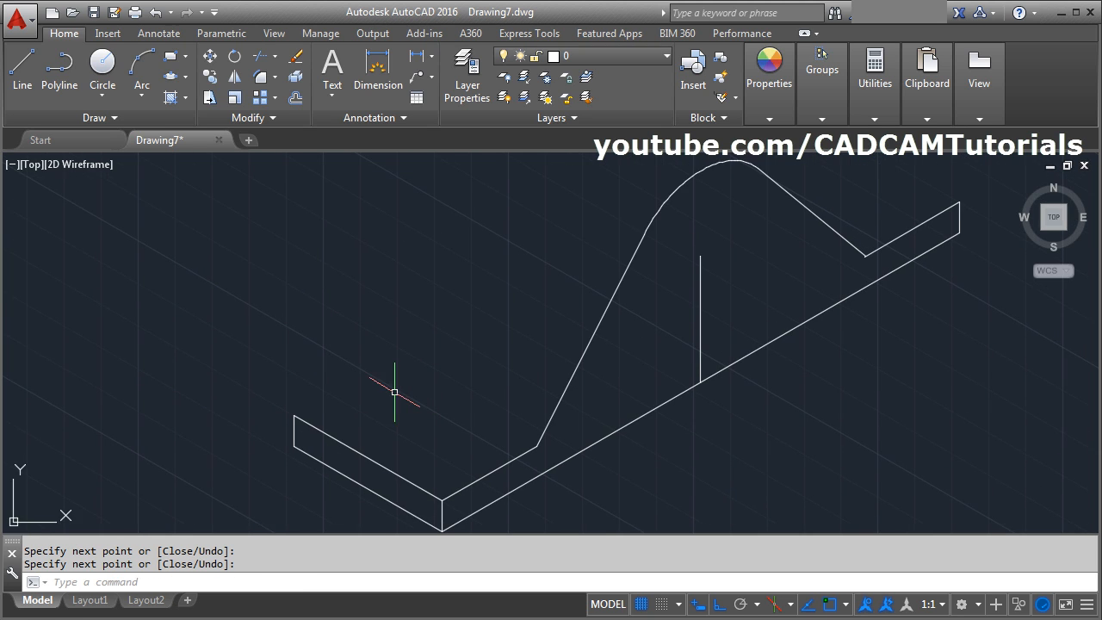
pyautogui.press('Return')
pyautogui.click(293, 417)
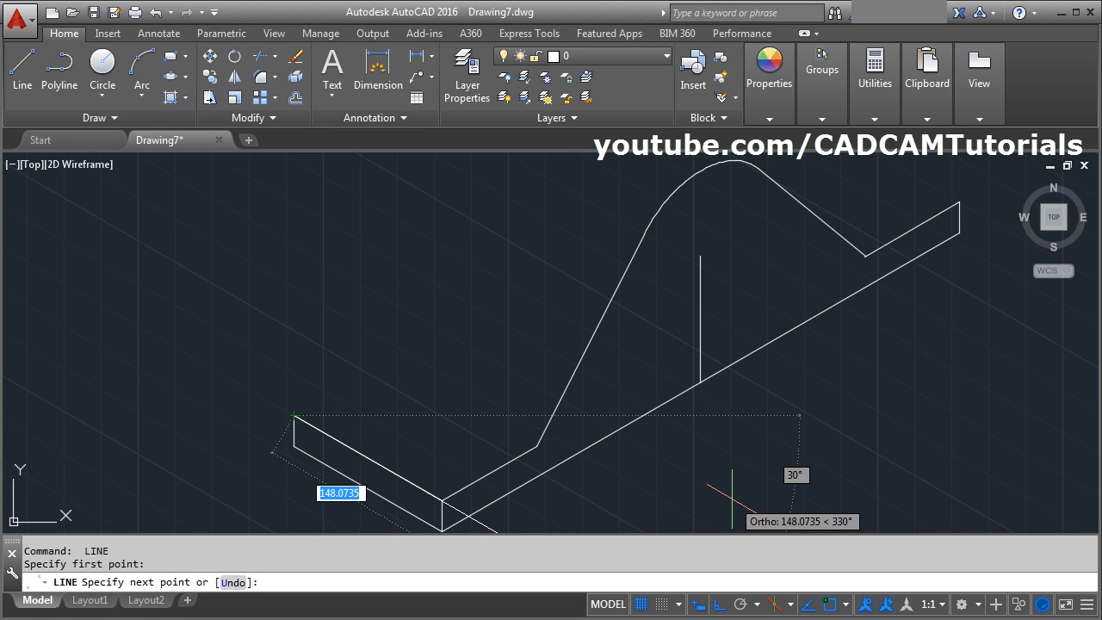
pyautogui.click(792, 605)
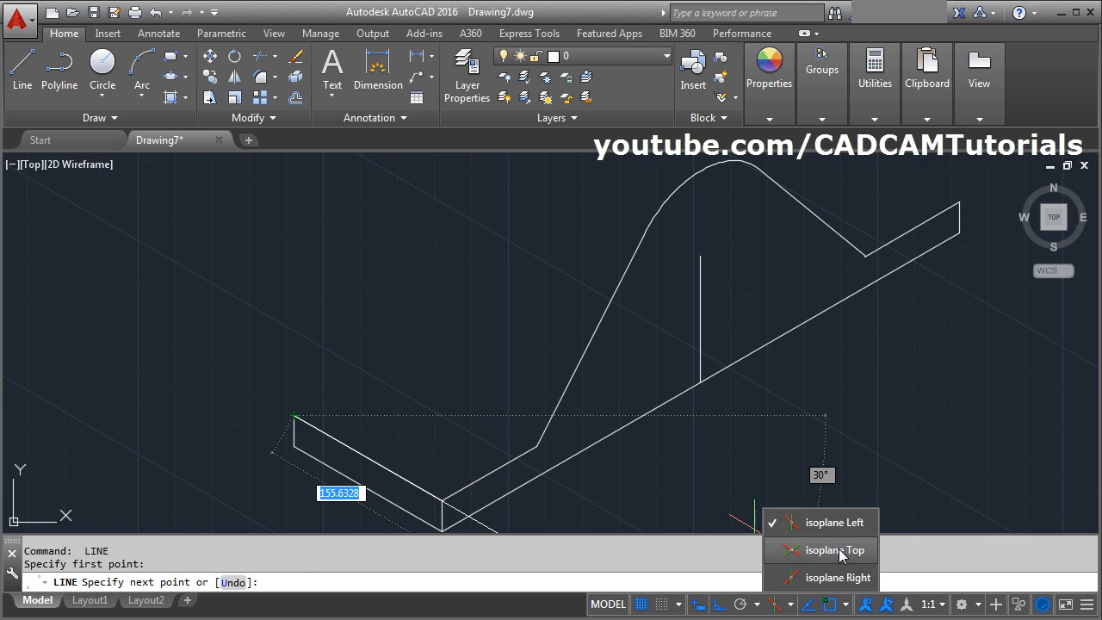
pyautogui.click(843, 549)
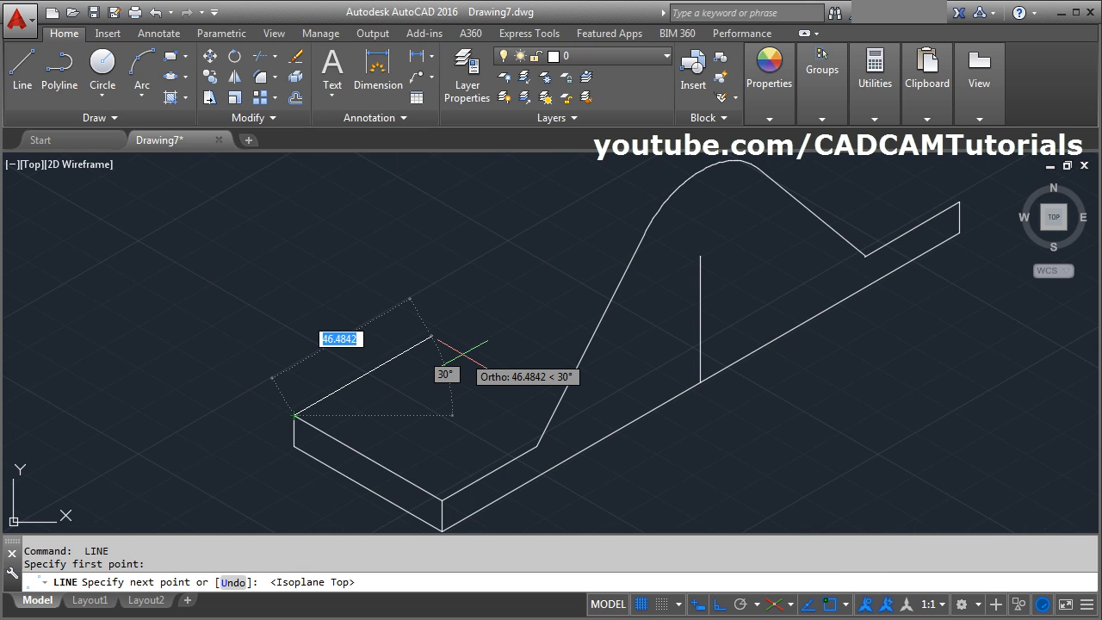
pyautogui.press('Return')
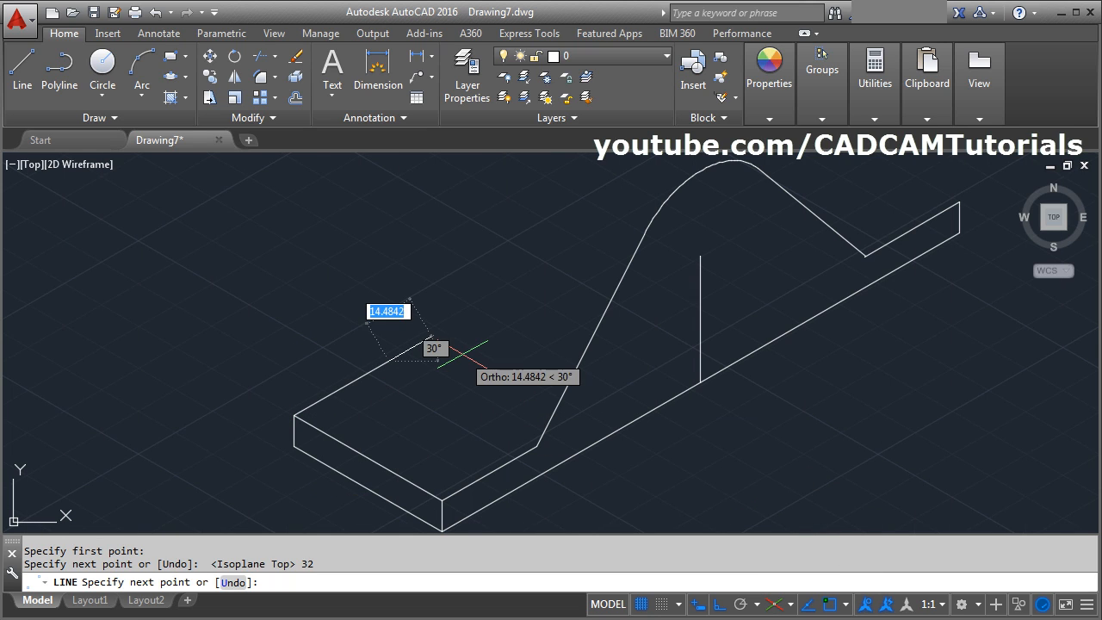
# Step: Copy both sloping lines and the arc from the left line's lower end to the free end of the 32 unit back edge
pyautogui.scroll(-2, 425, 376)
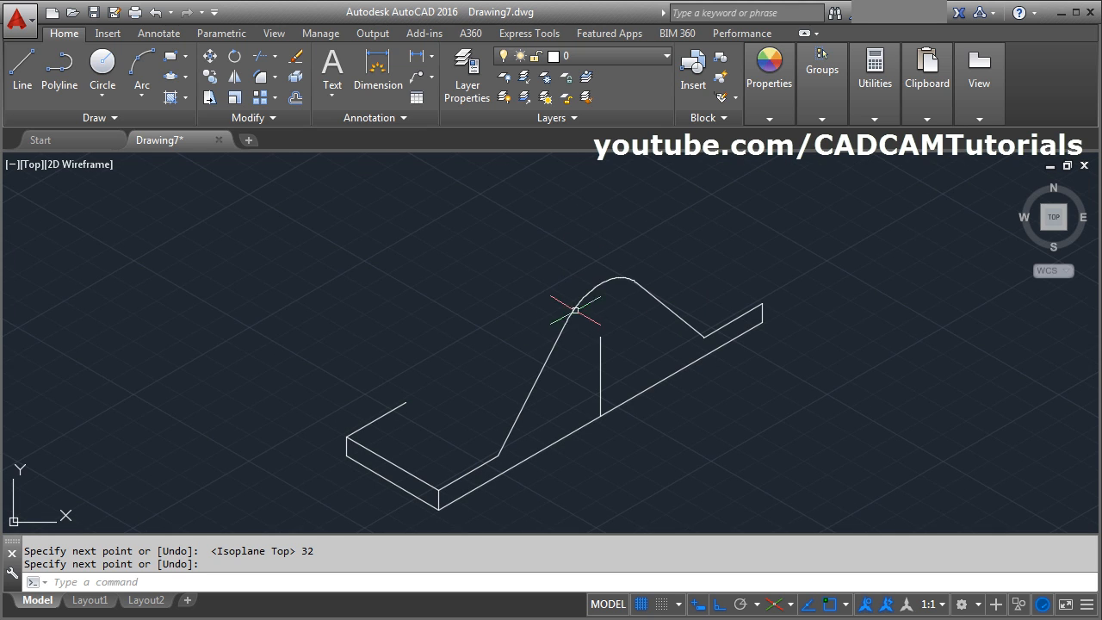
pyautogui.scroll(2, 355, 211)
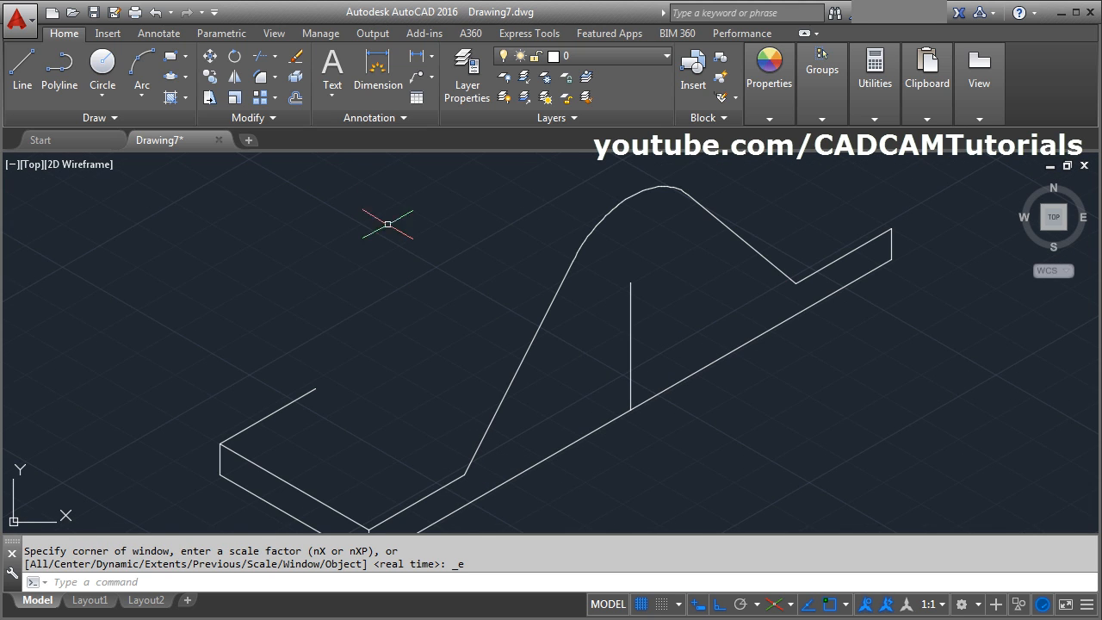
pyautogui.click(210, 81)
pyautogui.click(583, 286)
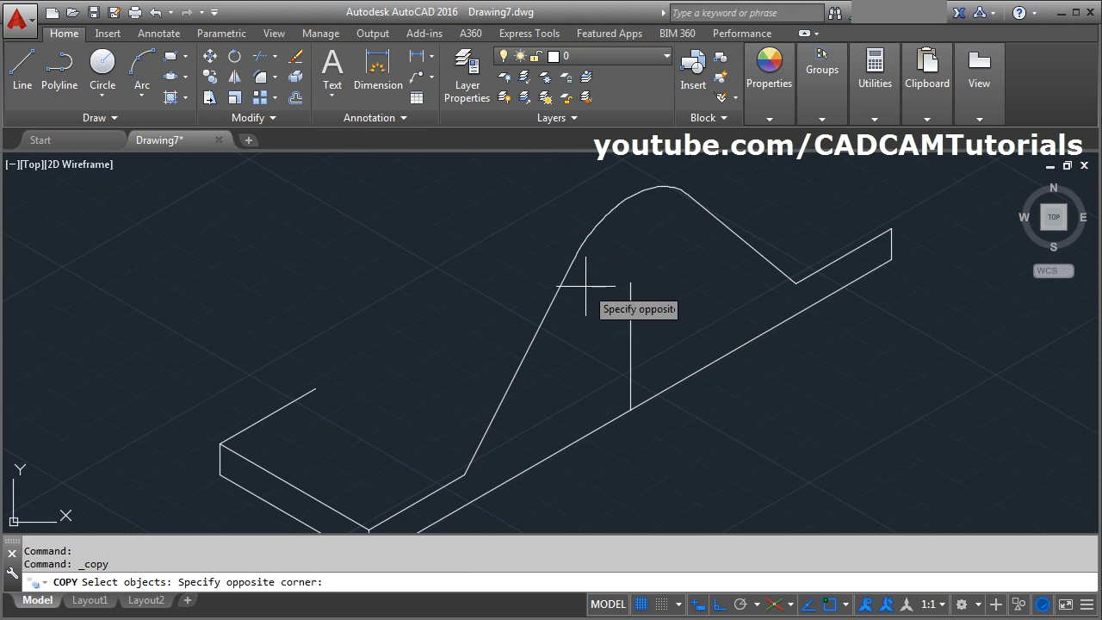
pyautogui.click(539, 227)
pyautogui.click(712, 226)
pyautogui.click(676, 182)
pyautogui.press('Return')
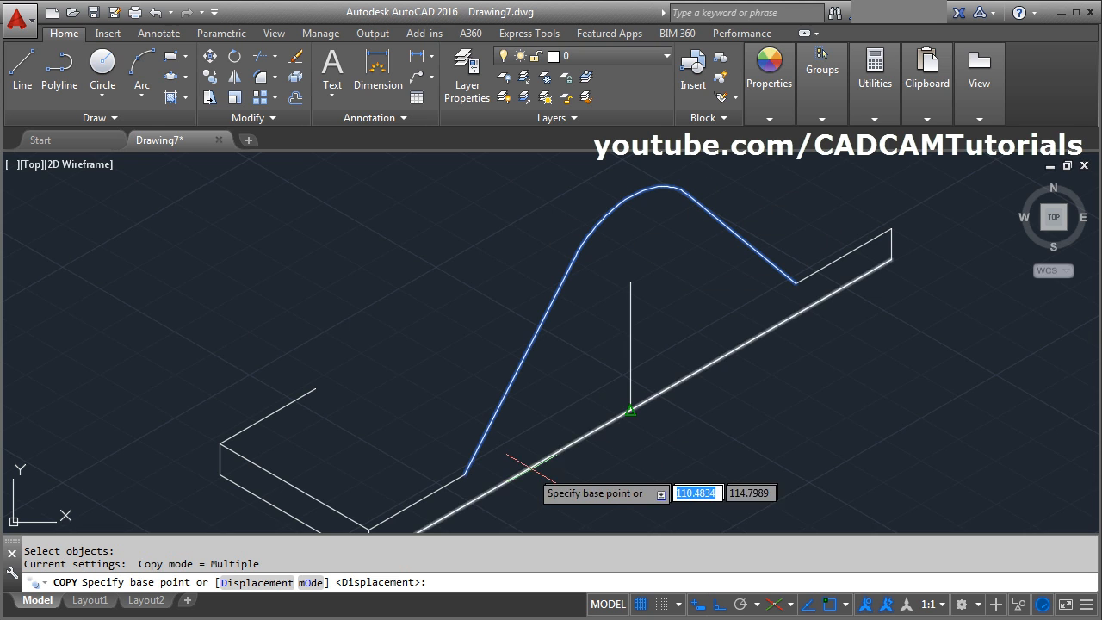
pyautogui.click(465, 473)
pyautogui.click(315, 388)
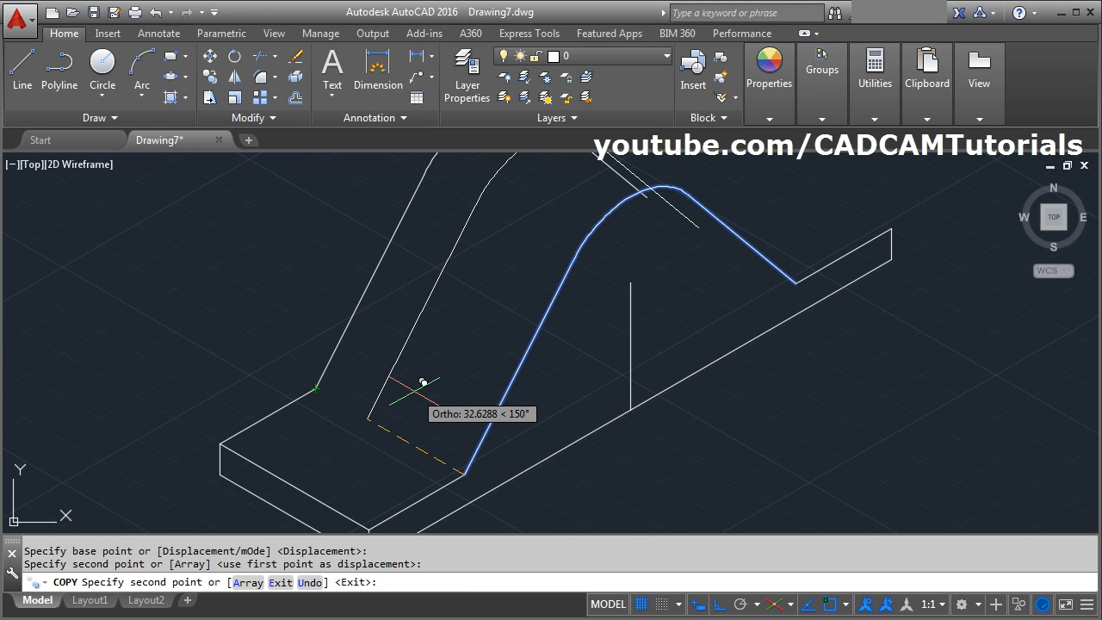
pyautogui.press('Escape')
pyautogui.scroll(-2, 413, 385)
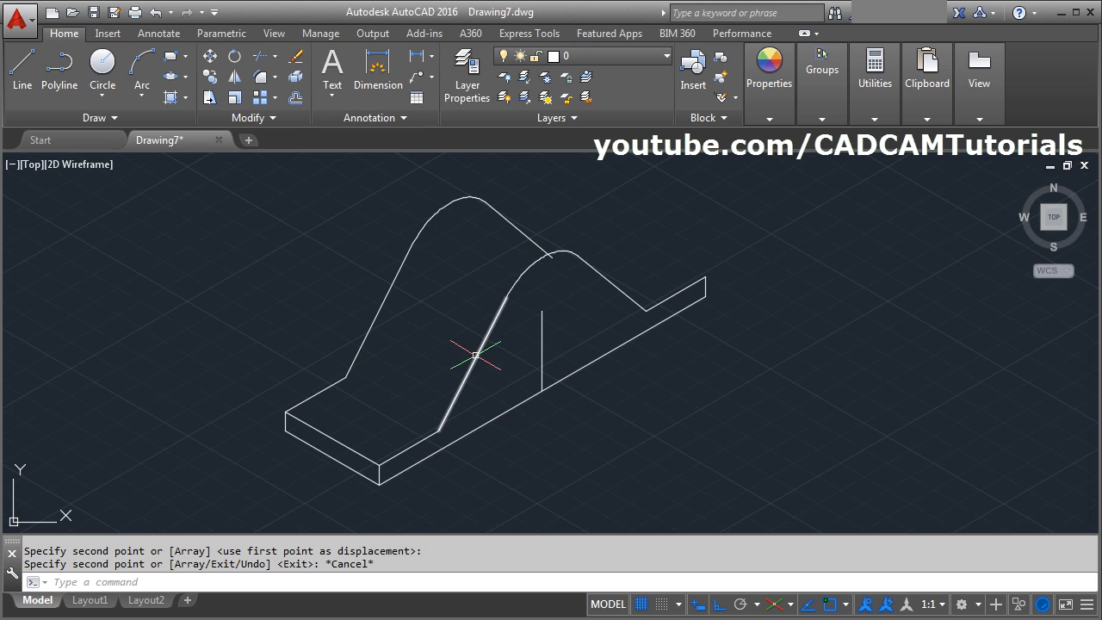
# Step: Check the reference image, and copy the front profile's two sloping lines and arc 9 and 41 units back along the base's width
pyautogui.hotkey('alt', 'Tab')
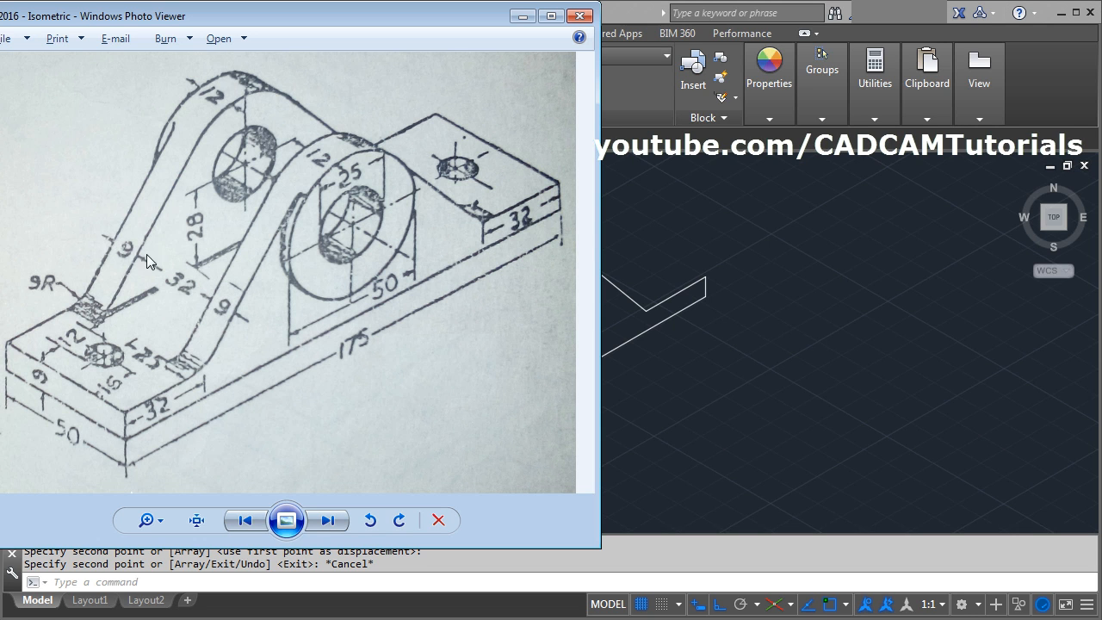
pyautogui.click(648, 358)
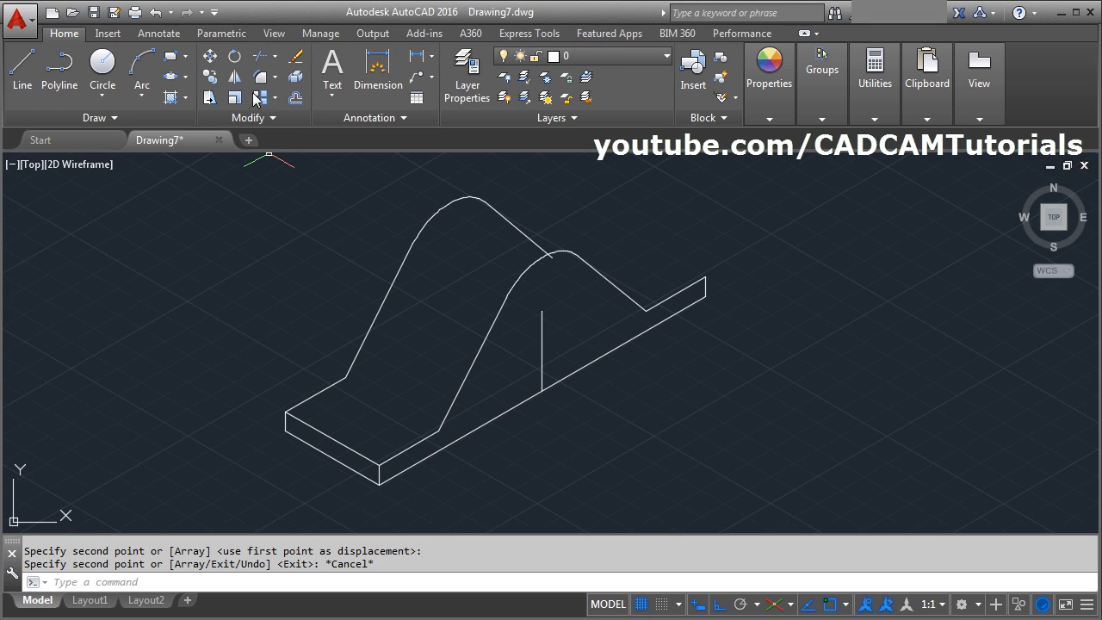
pyautogui.click(213, 84)
pyautogui.click(517, 304)
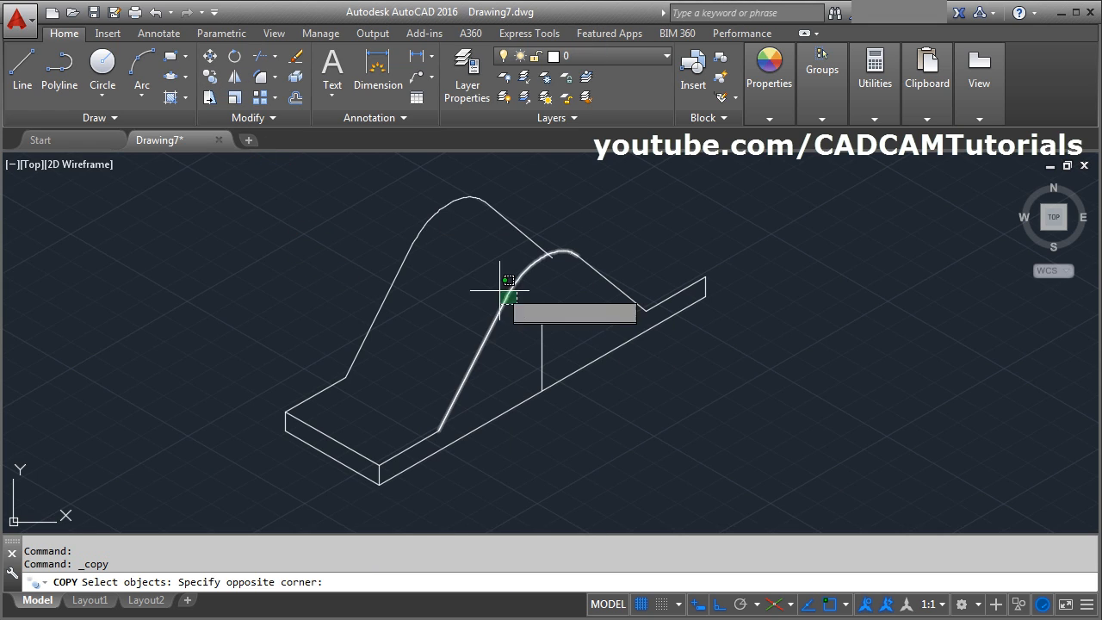
pyautogui.click(494, 282)
pyautogui.click(604, 291)
pyautogui.click(578, 249)
pyautogui.press('Return')
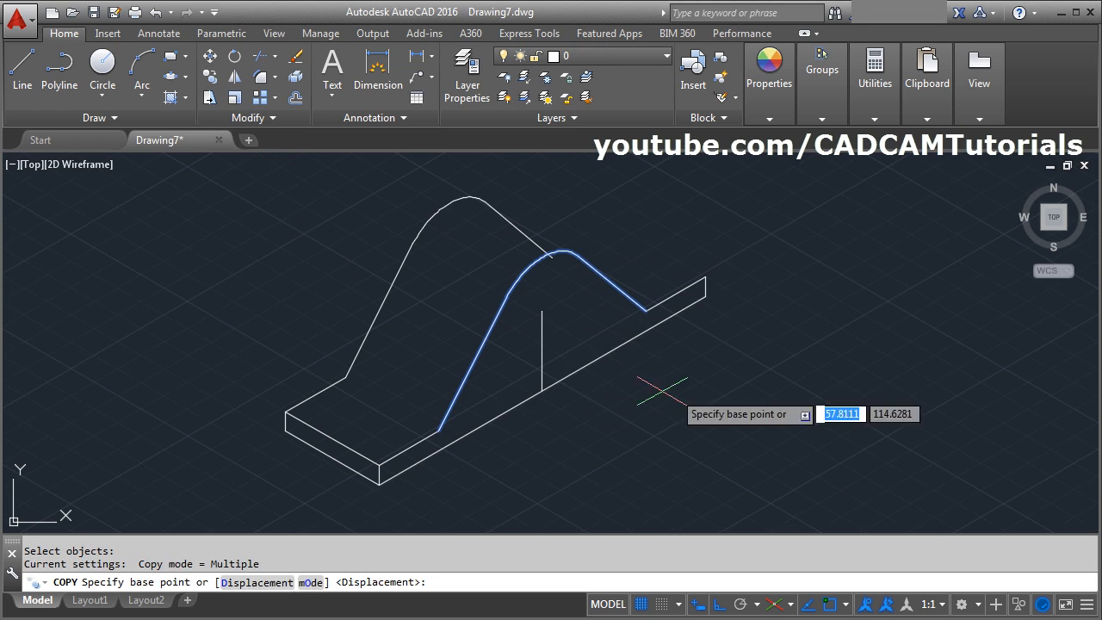
pyautogui.click(818, 269)
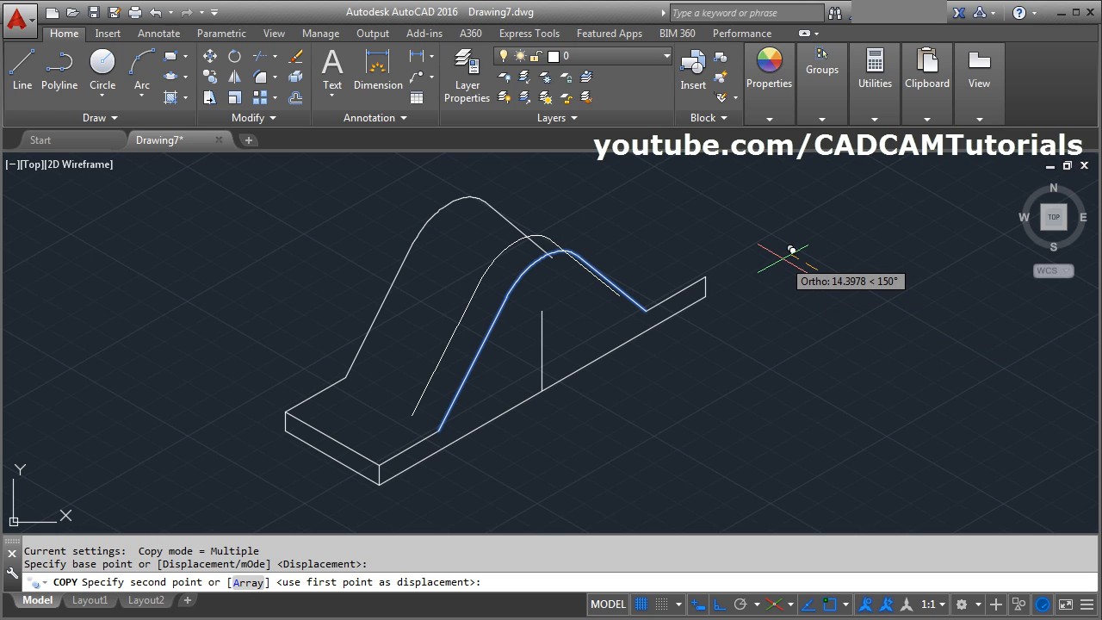
pyautogui.write('9')
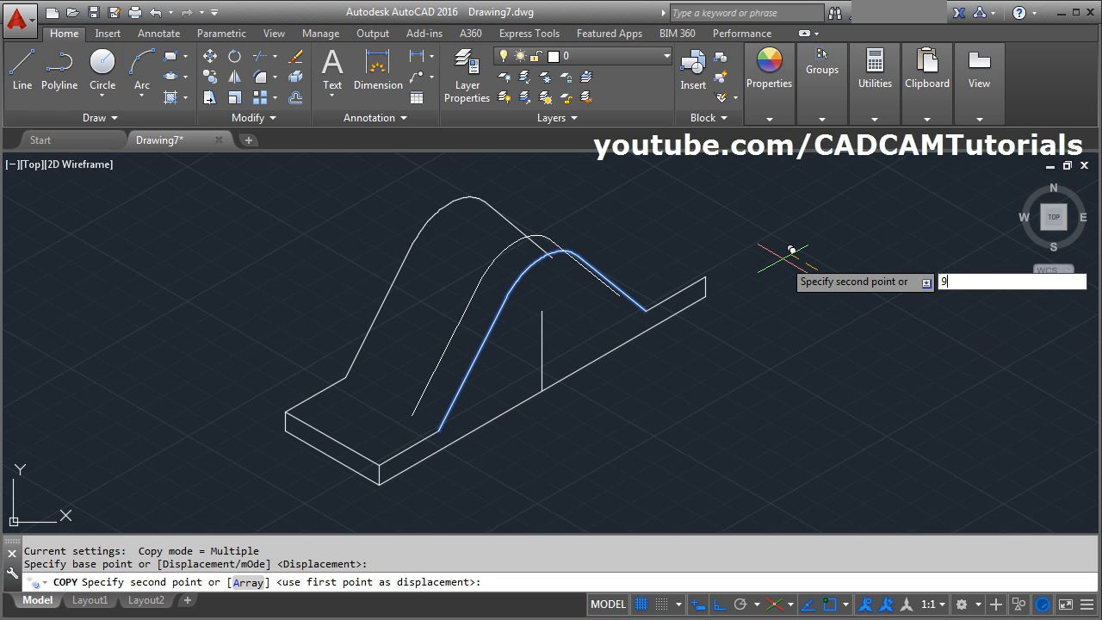
pyautogui.press('Return')
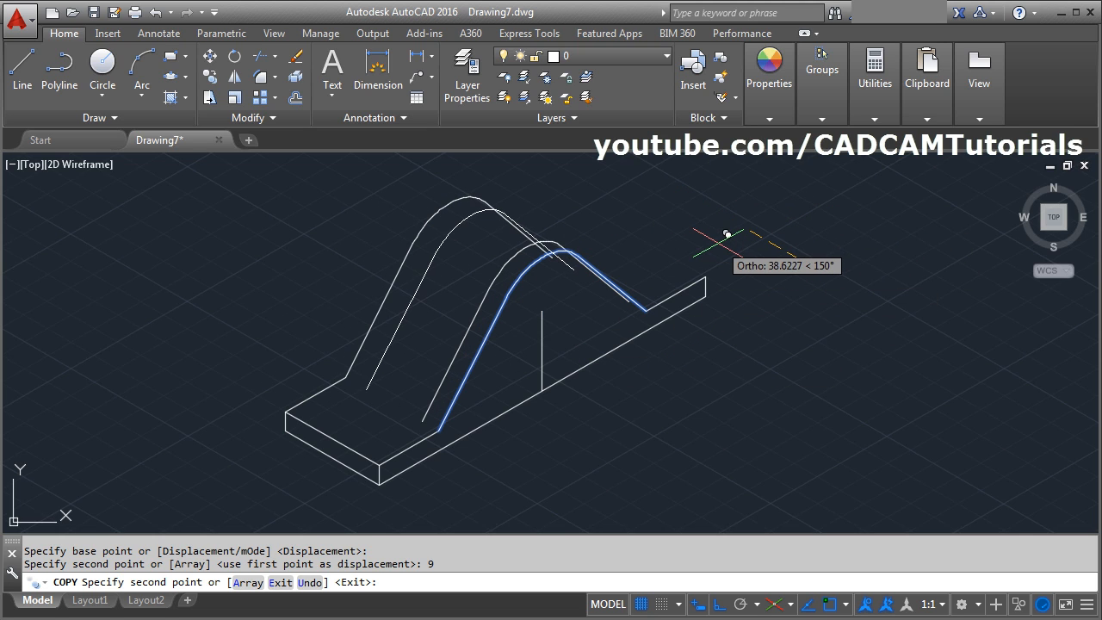
pyautogui.press('Return')
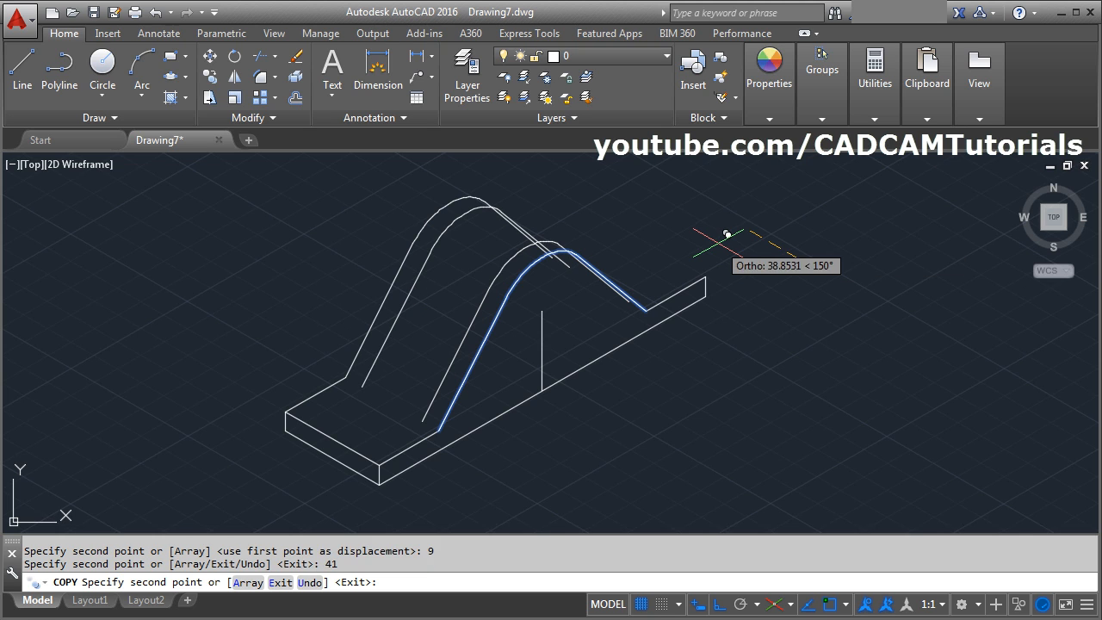
pyautogui.press('Return')
# Step: Draw a line joining the upper right edges of the rear lug's two arcs across its 9 unit thickness
pyautogui.scroll(3, 544, 241)
pyautogui.scroll(2, 544, 241)
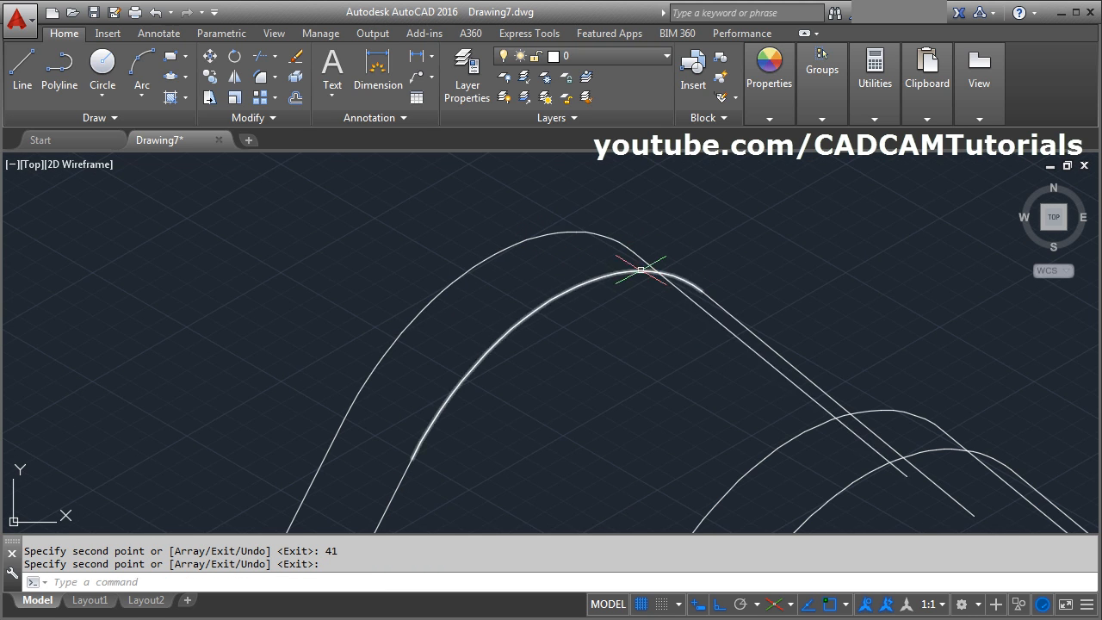
pyautogui.scroll(-2, 659, 264)
pyautogui.moveTo(726, 344)
pyautogui.mouseDown(button='middle')
pyautogui.moveTo(670, 227)
pyautogui.moveTo(673, 280)
pyautogui.mouseUp(button='middle')
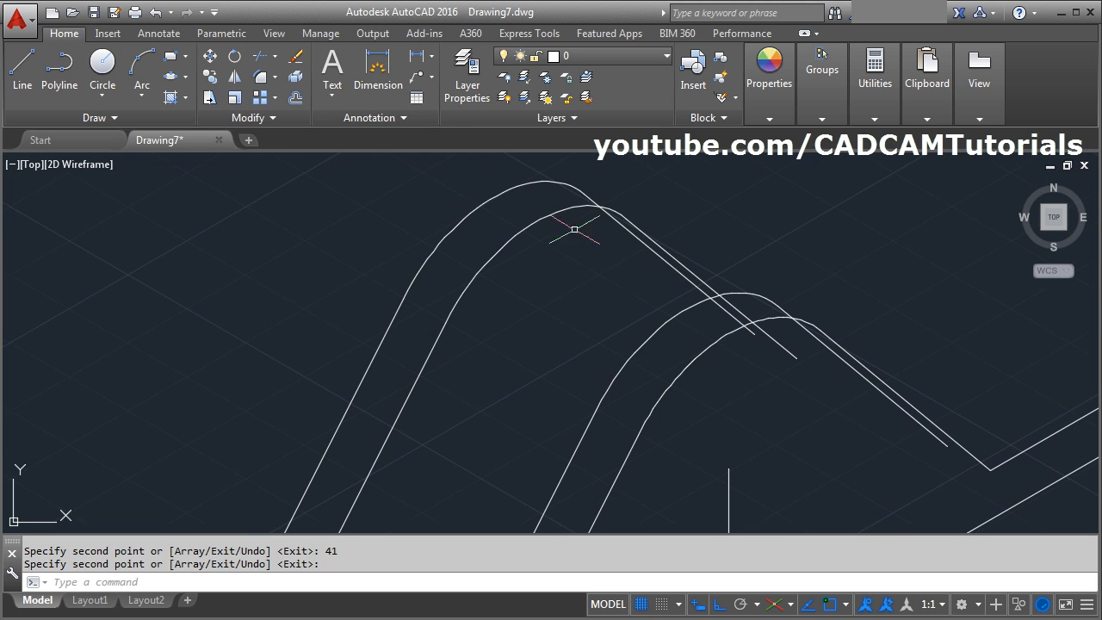
pyautogui.click(22, 73)
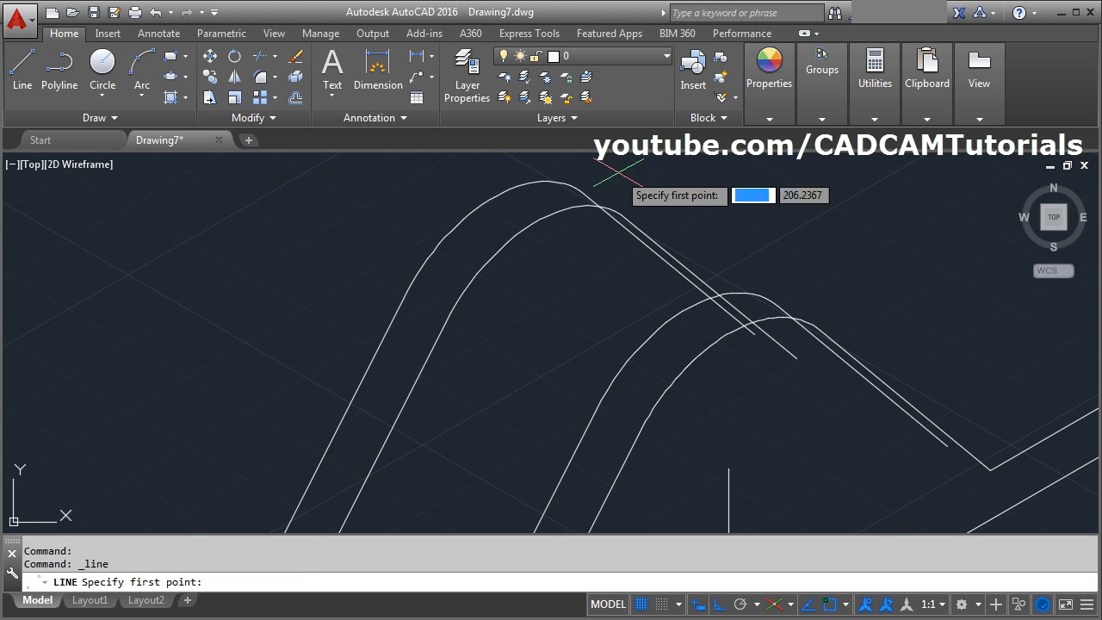
pyautogui.scroll(2, 620, 183)
pyautogui.moveTo(649, 191); pyautogui.dragTo(540, 229, button='middle')
pyautogui.click(444, 228)
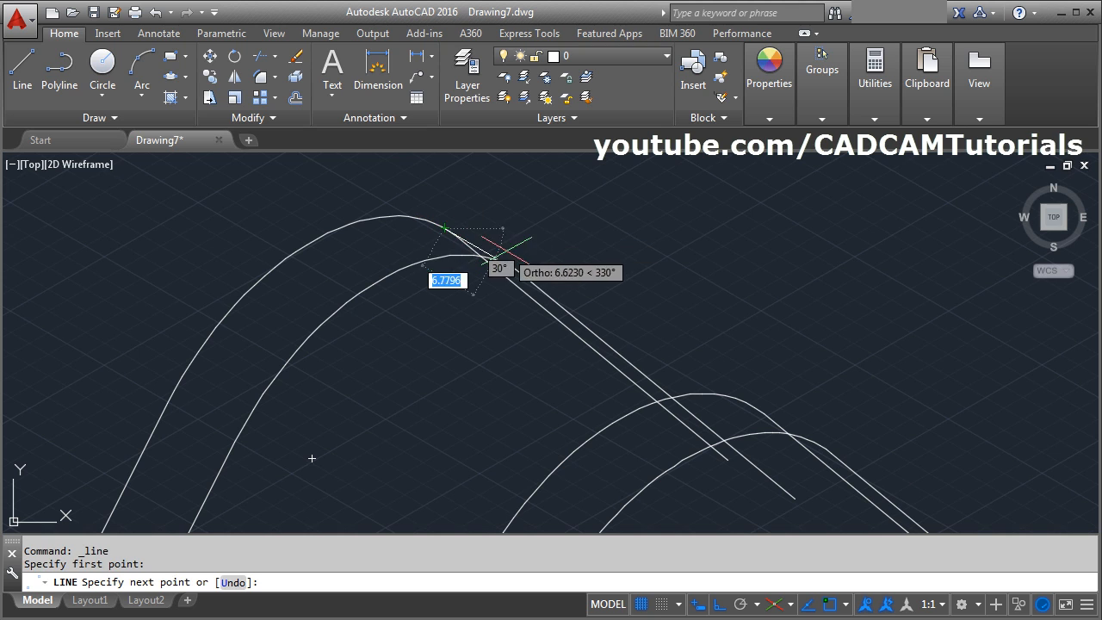
pyautogui.click(511, 266)
pyautogui.press('Return')
# Step: Draw the matching line joining the upper right edges of the front lug's two arcs
pyautogui.press('Return')
pyautogui.moveTo(786, 369); pyautogui.dragTo(565, 242, button='middle')
pyautogui.click(529, 277)
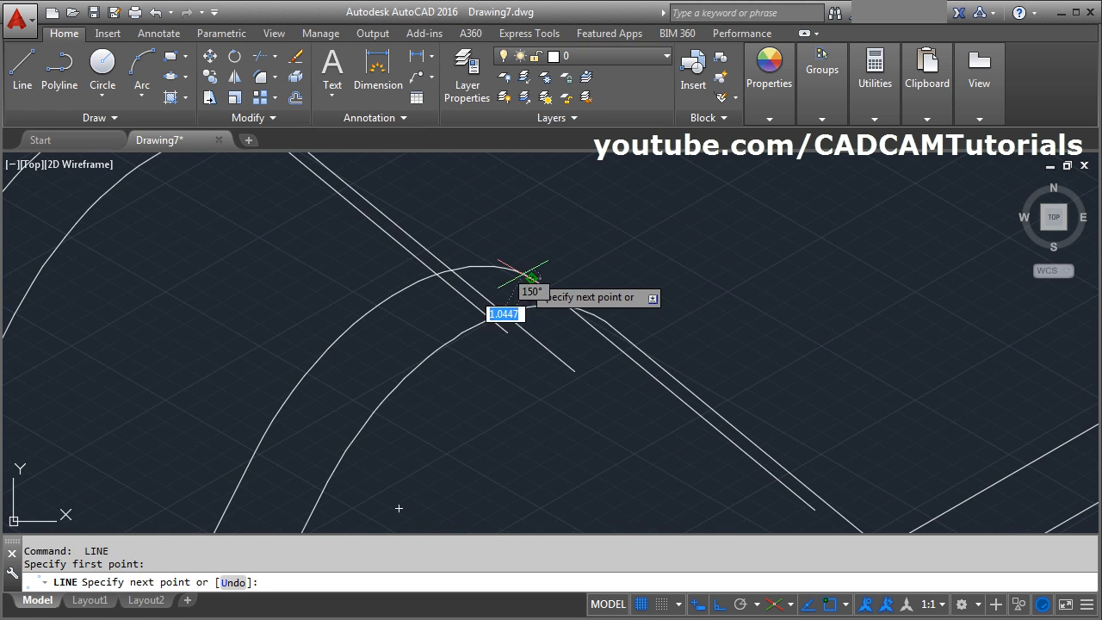
pyautogui.click(598, 317)
pyautogui.press('Return')
pyautogui.scroll(-2, 625, 187)
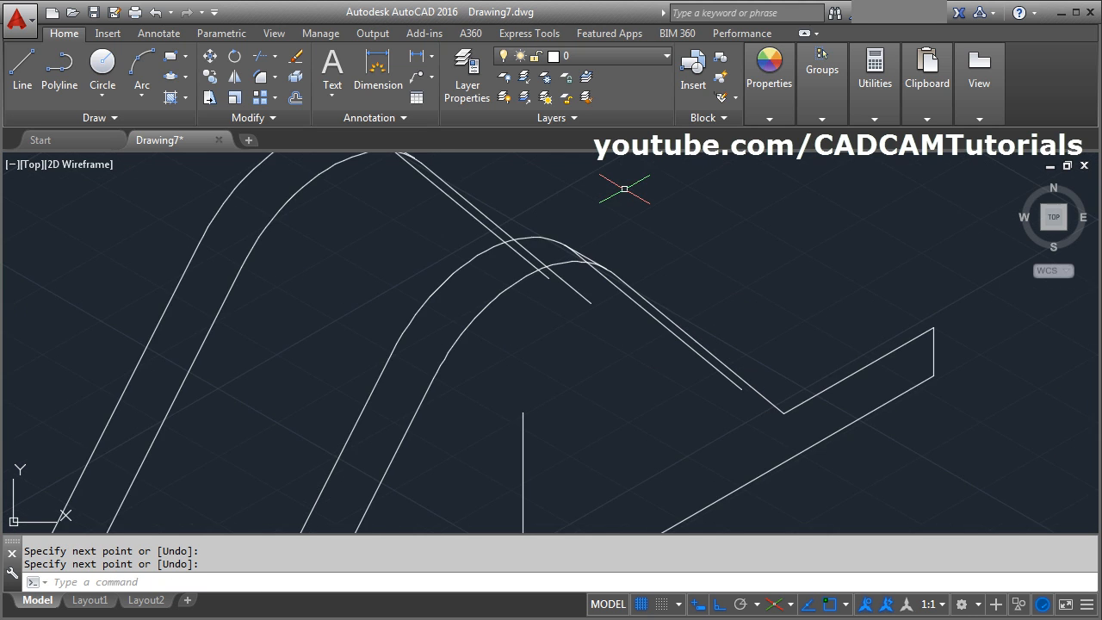
# Step: Erase the hidden back-face sloping line on the right side of both the rear and the front lug
pyautogui.scroll(2, 676, 335)
pyautogui.scroll(3, 501, 230)
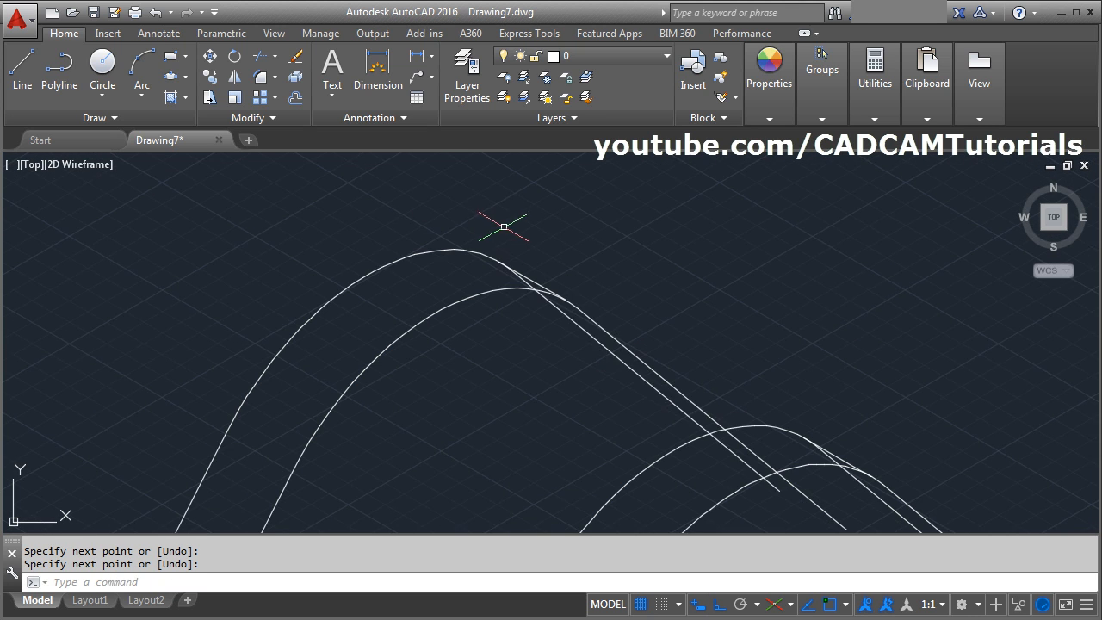
pyautogui.write('e')
pyautogui.press('Return')
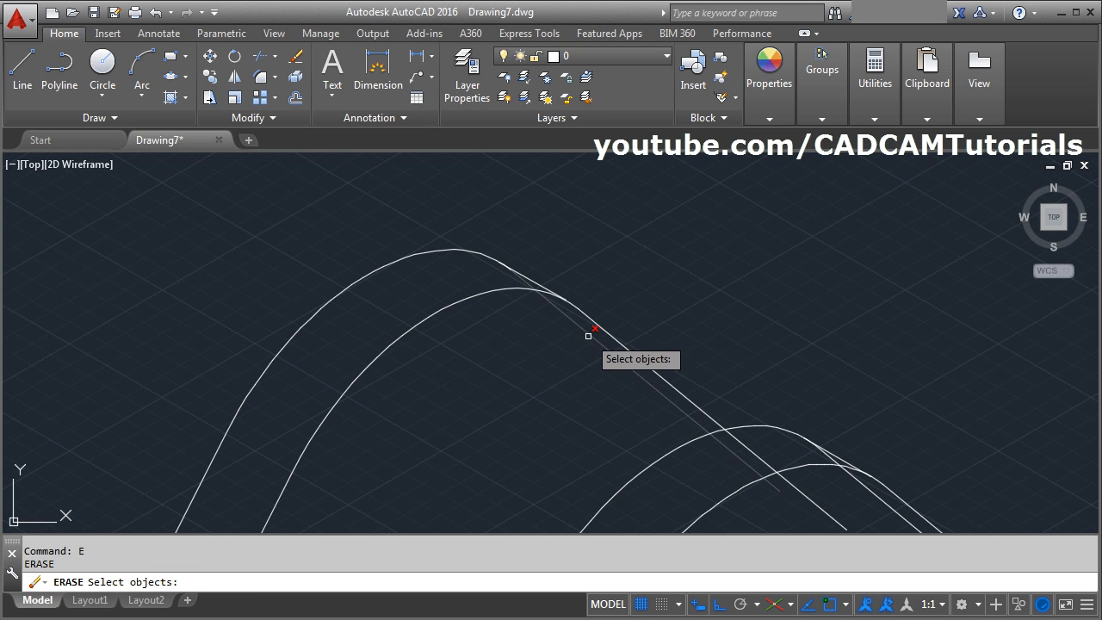
pyautogui.click(586, 331)
pyautogui.scroll(3, 694, 344)
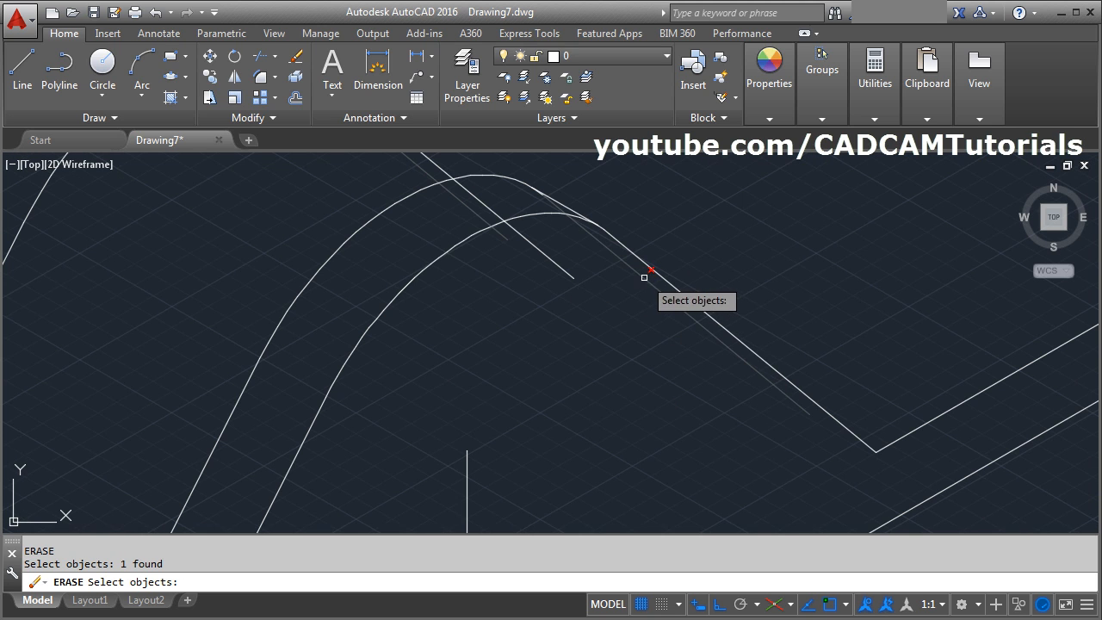
pyautogui.click(645, 273)
pyautogui.press('Return')
# Step: Trim the back arc ends that extend past the joining lines on the front and rear lugs
pyautogui.scroll(-3, 548, 322)
pyautogui.scroll(2, 623, 382)
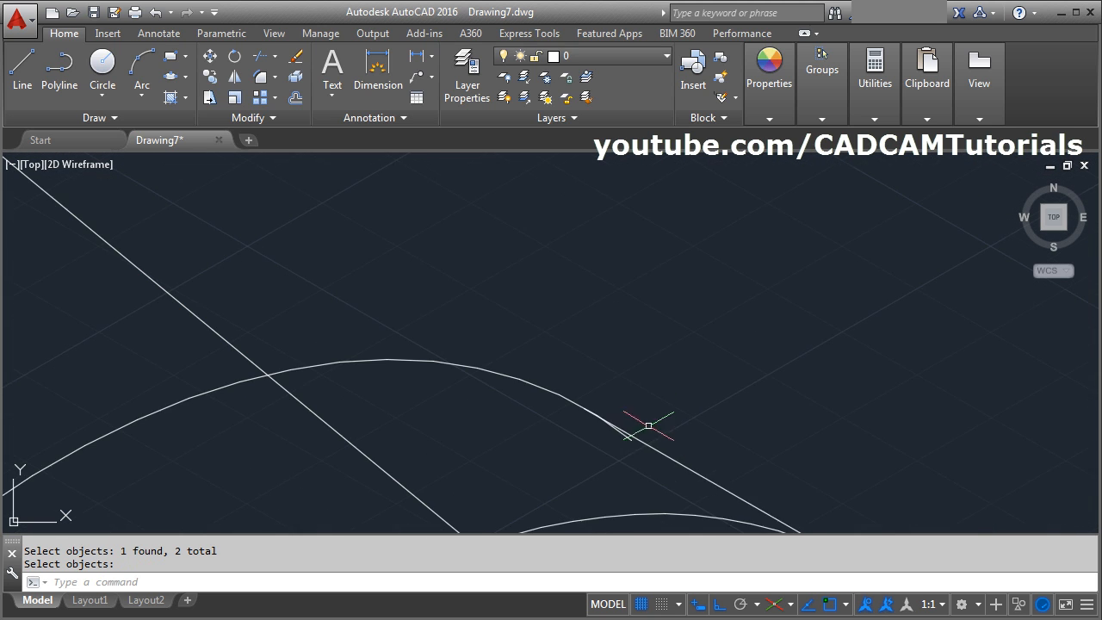
pyautogui.write('tr')
pyautogui.press('Return')
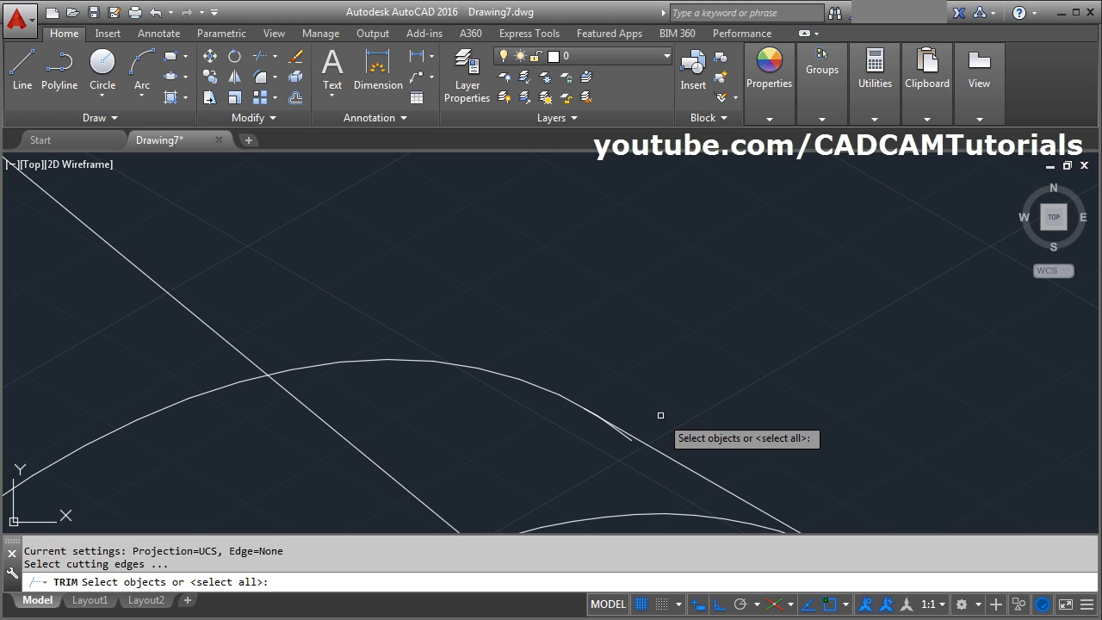
pyautogui.press('Return')
pyautogui.click(627, 439)
pyautogui.scroll(-5, 610, 341)
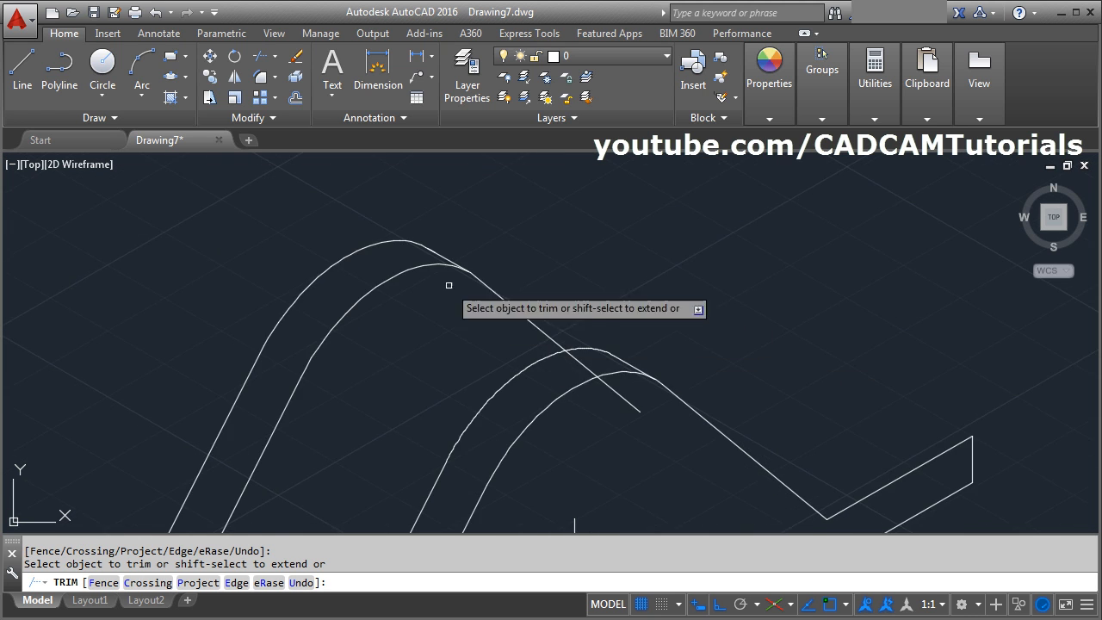
pyautogui.moveTo(448, 284); pyautogui.dragTo(494, 356, button='middle')
pyautogui.scroll(6, 494, 356)
pyautogui.click(480, 262)
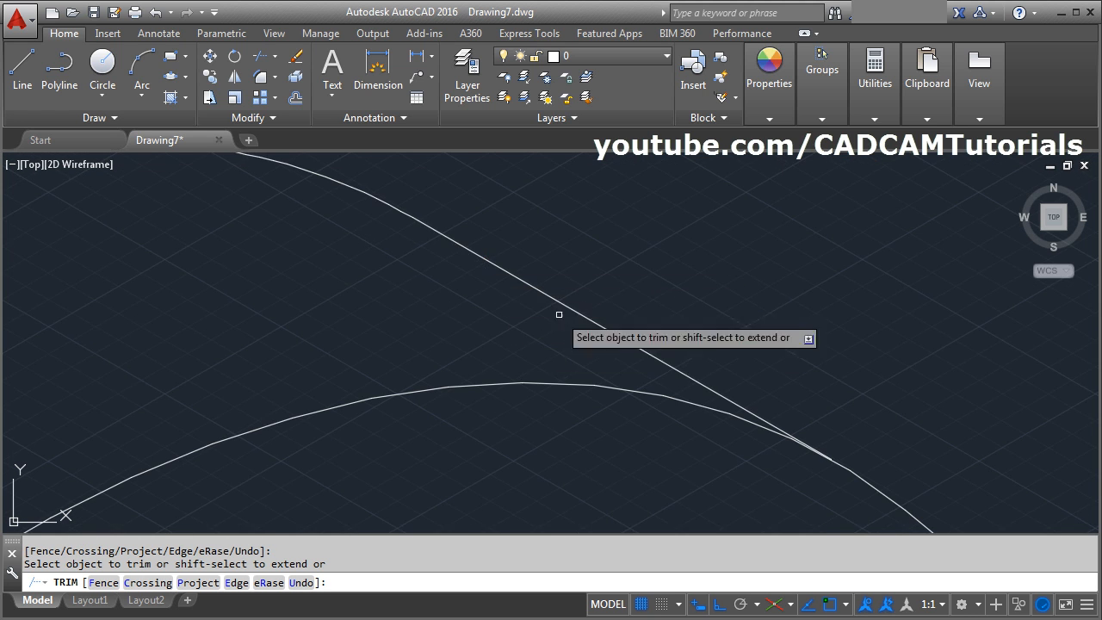
# Step: Trim the part of the rear lug's right sloping line that is hidden behind the front lug
pyautogui.scroll(-6, 545, 230)
pyautogui.click(652, 317)
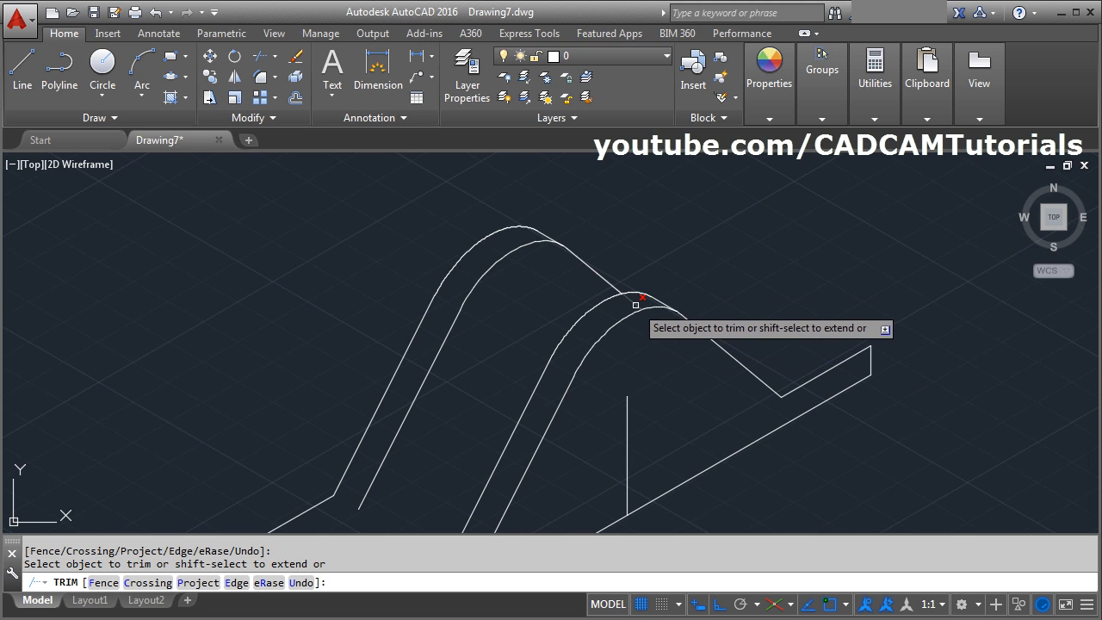
pyautogui.press('Return')
pyautogui.scroll(-4, 674, 225)
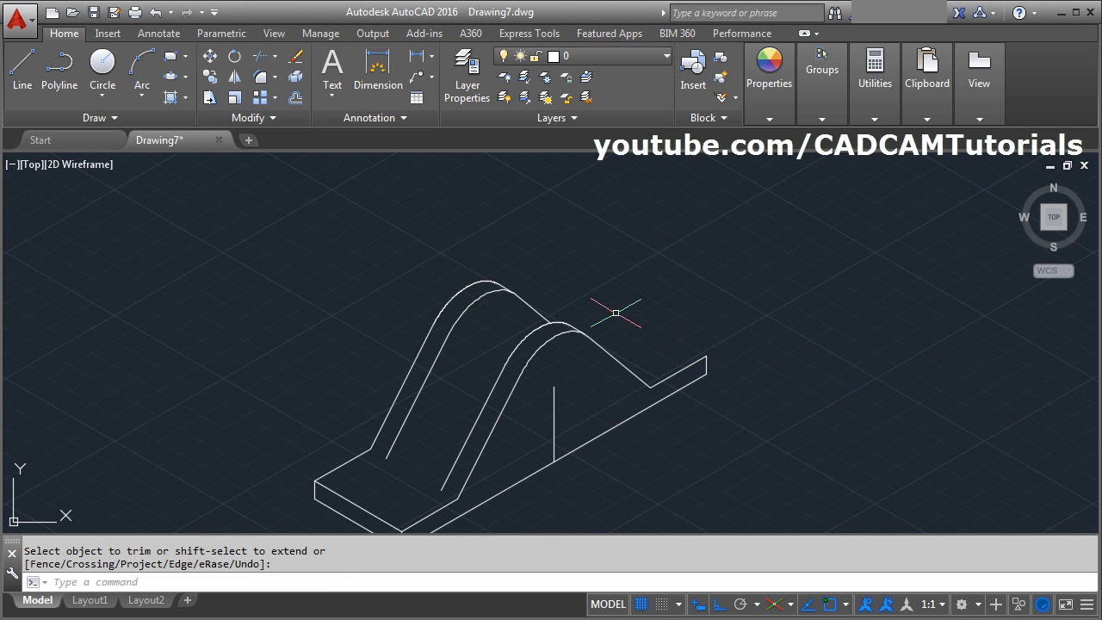
pyautogui.click(22, 99)
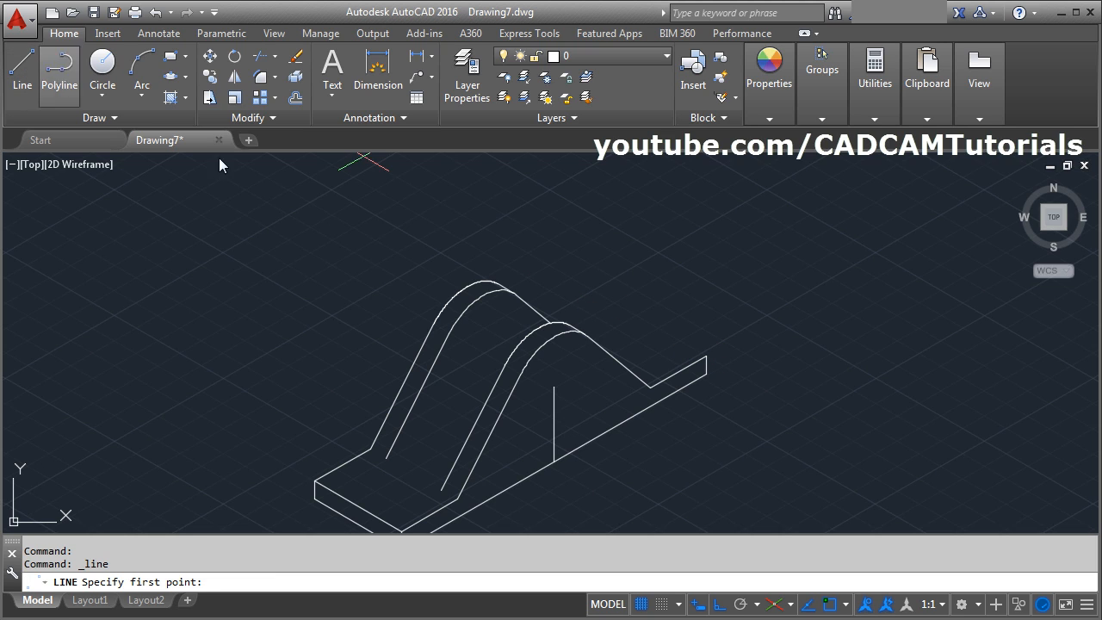
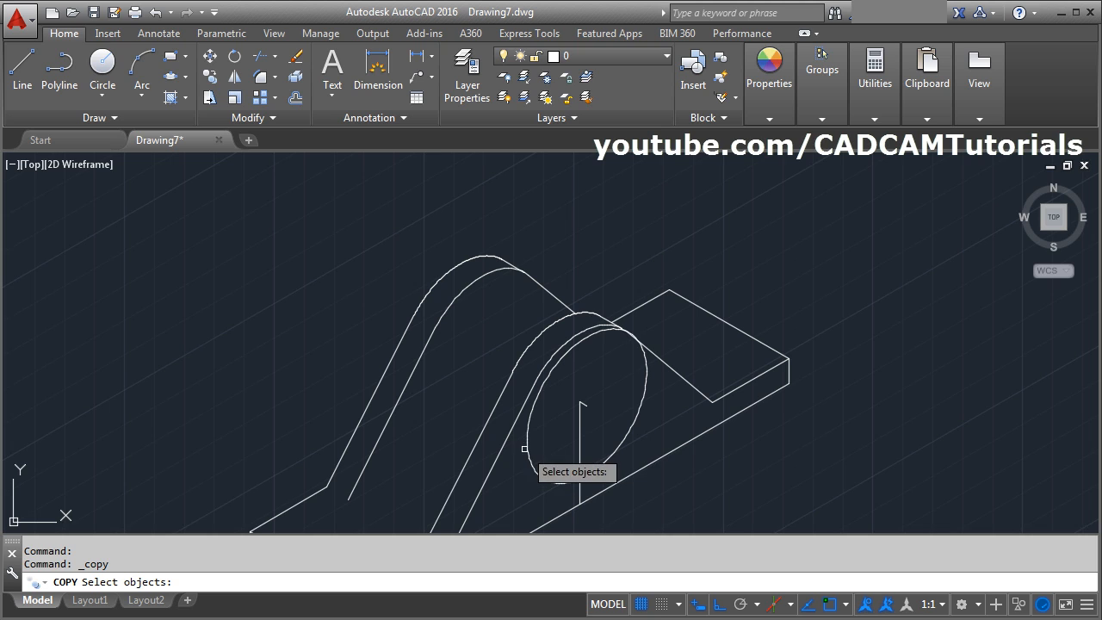
# Step: On isoplane Left, copy the front lug's isometric circle 56 units back along the base's width
pyautogui.press('Return')
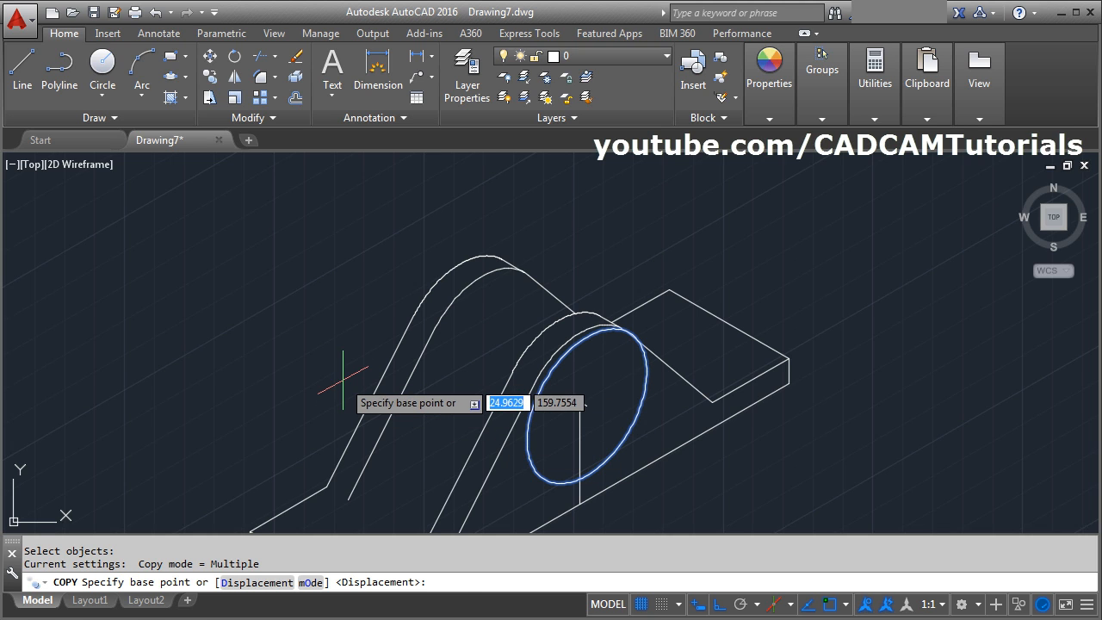
pyautogui.click(335, 376)
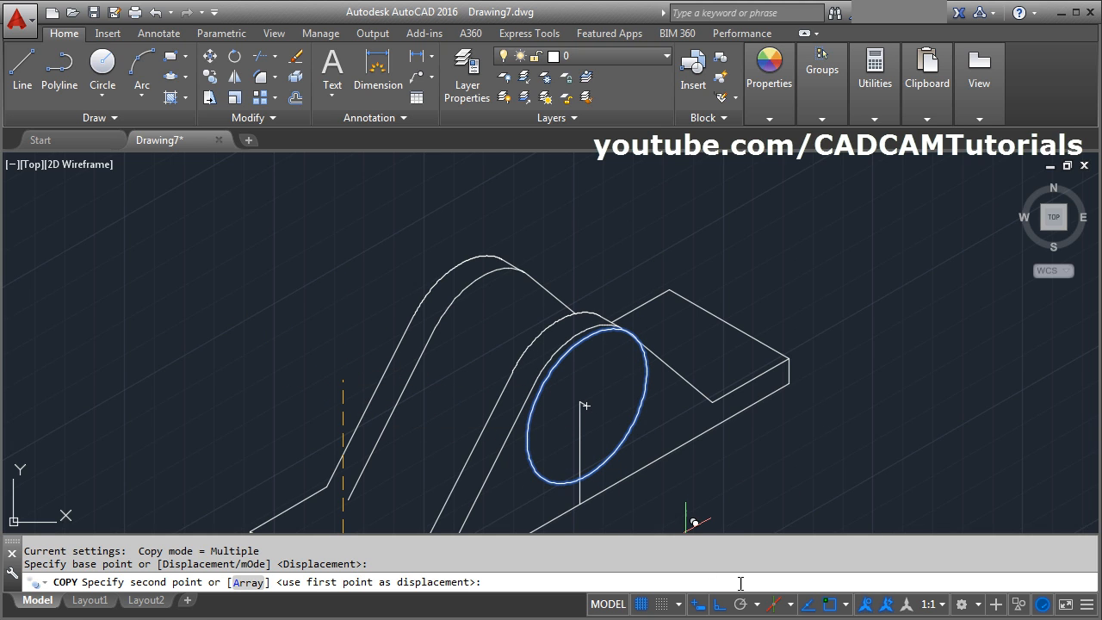
pyautogui.click(791, 605)
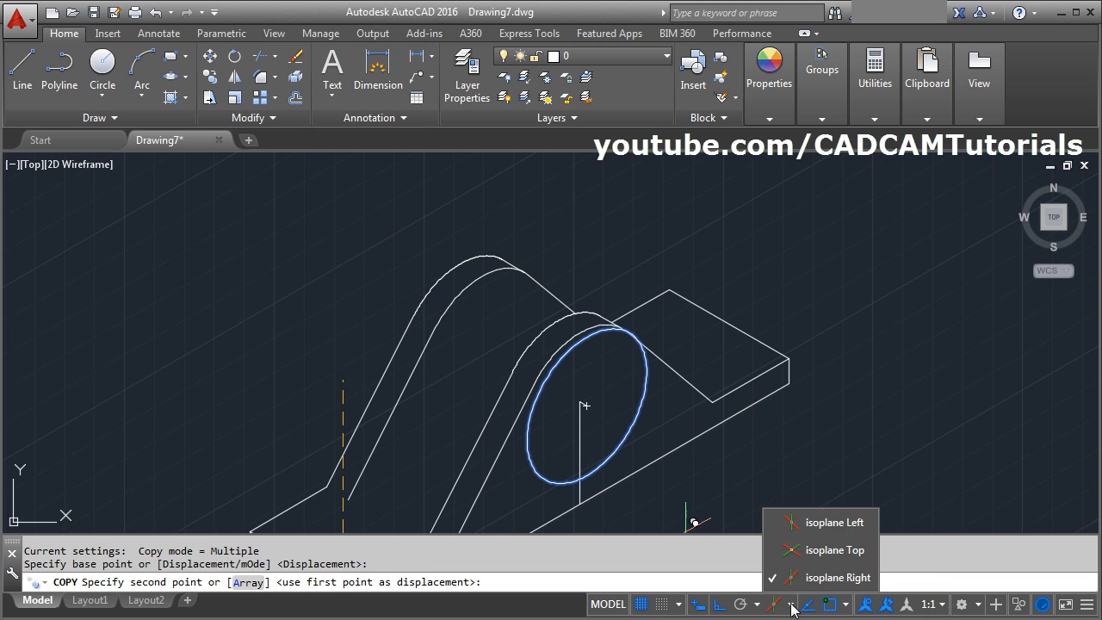
pyautogui.click(827, 523)
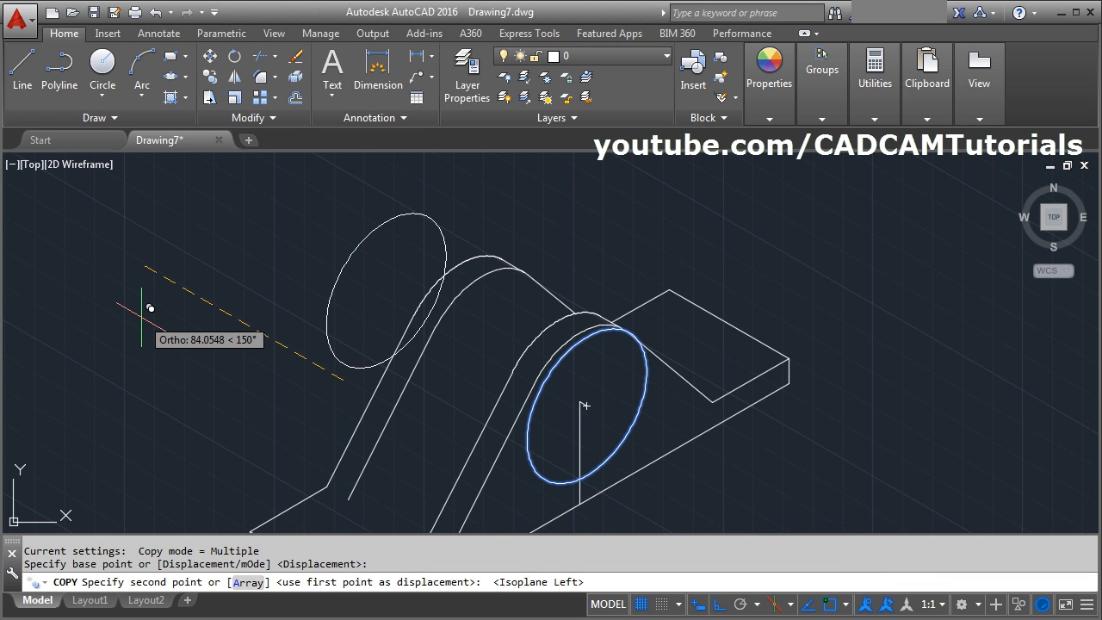
pyautogui.write('548')
pyautogui.press('Return')
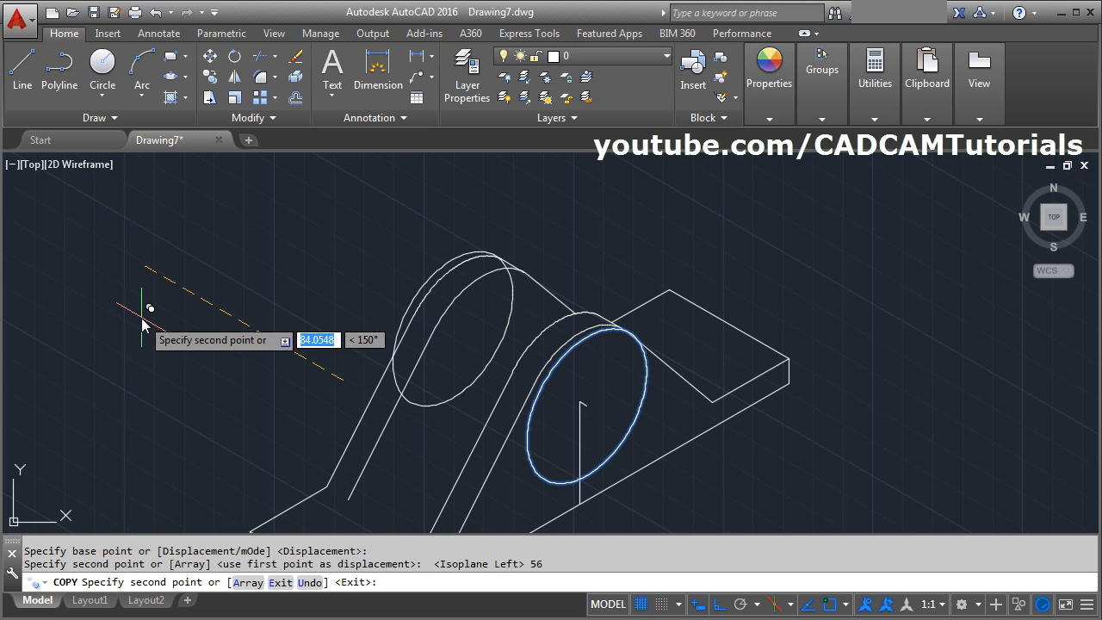
pyautogui.press('Escape')
# Step: Copy the front lug's isometric circle 3 units back toward the lug's face
pyautogui.scroll(2, 508, 504)
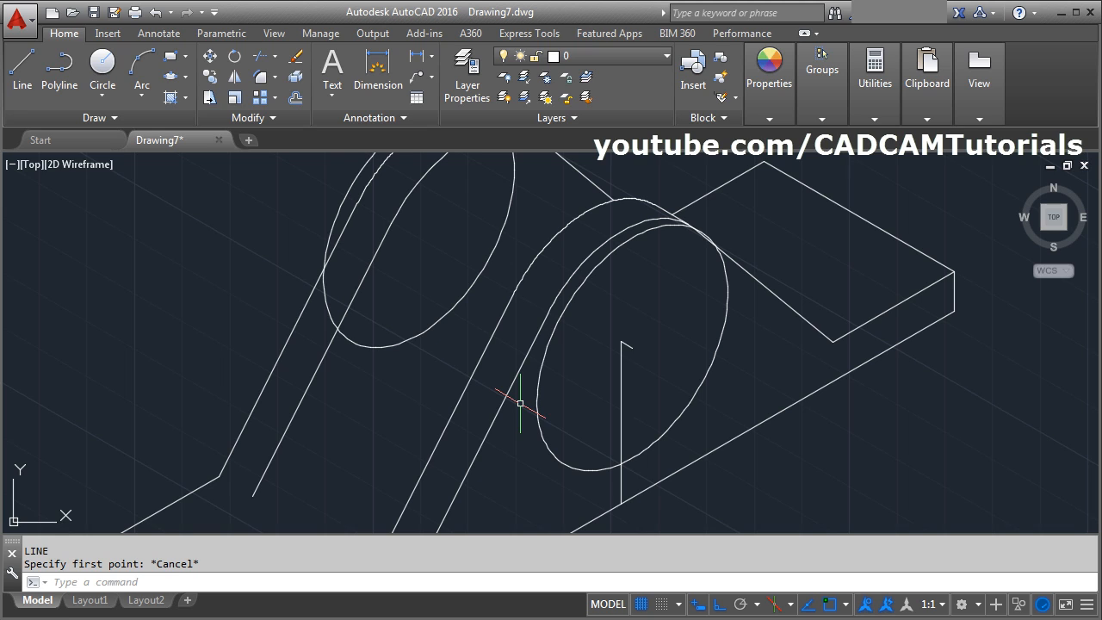
pyautogui.write('co')
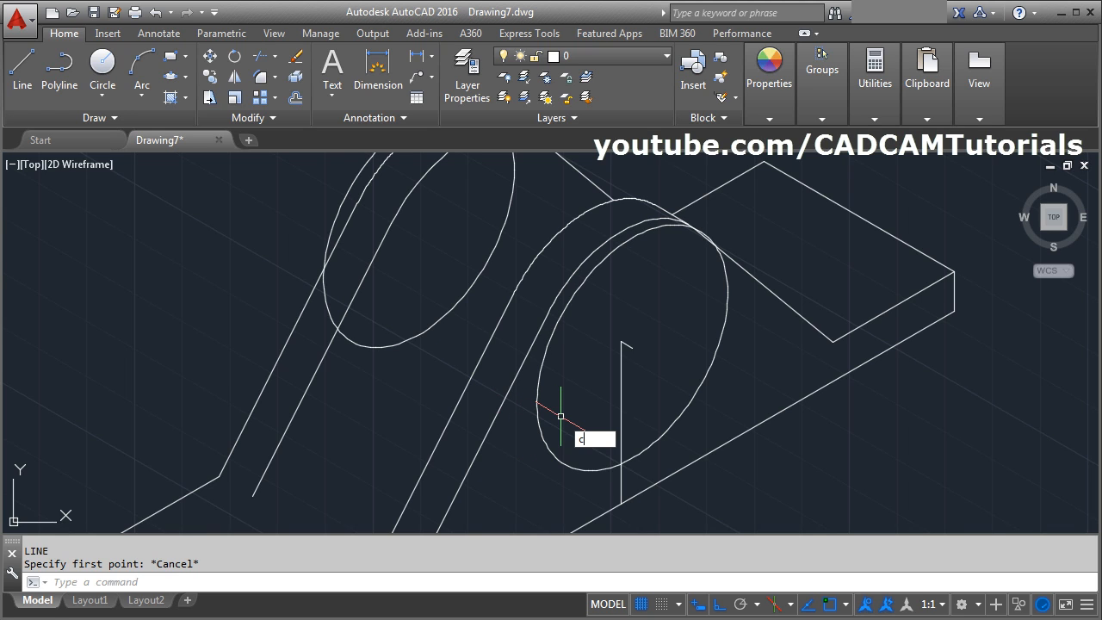
pyautogui.press('Return')
pyautogui.click(544, 444)
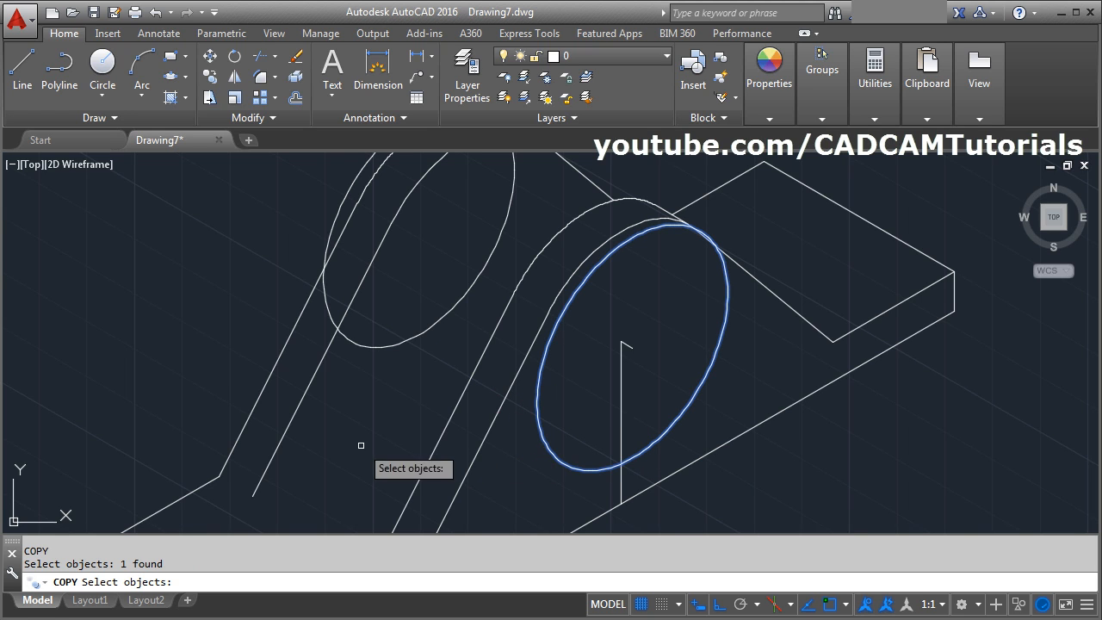
pyautogui.press('Return')
pyautogui.click(389, 442)
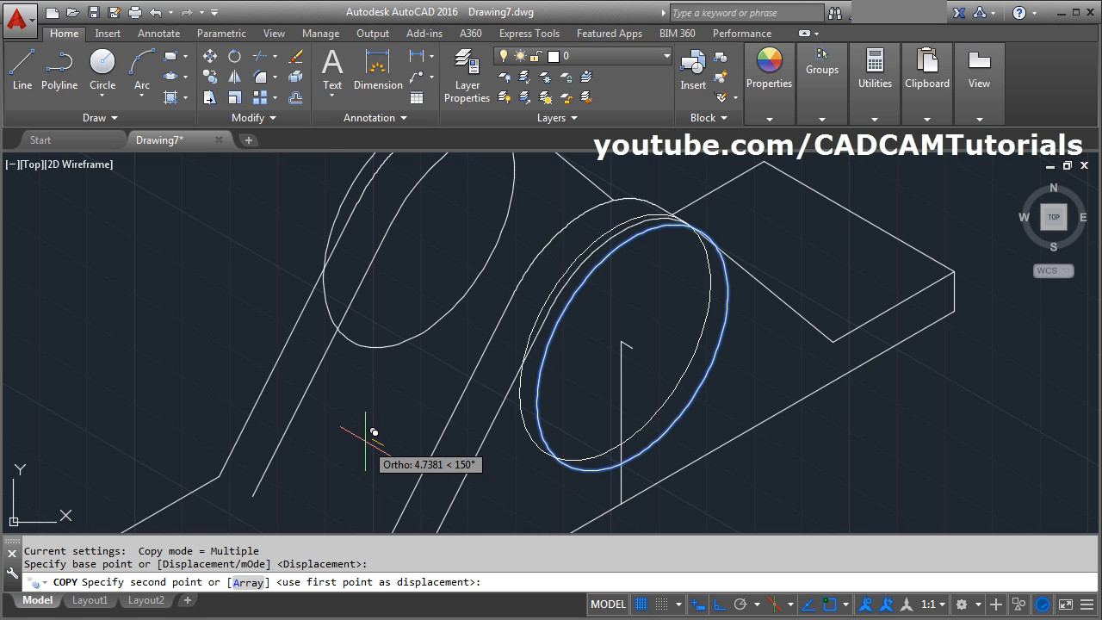
pyautogui.write('3')
pyautogui.press('Return')
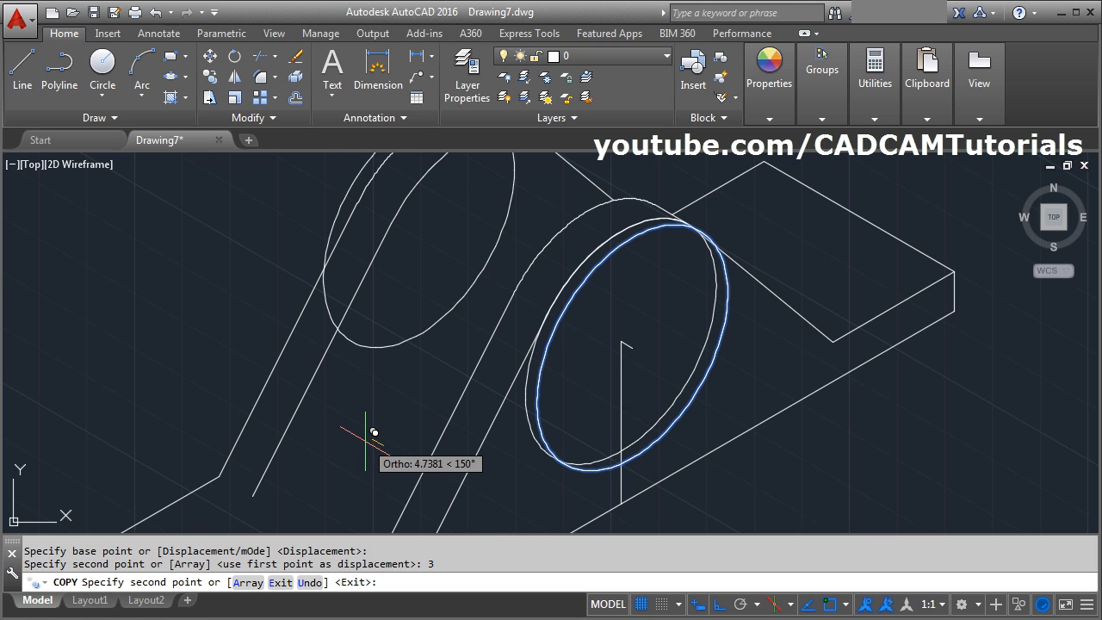
# Step: Draw a line joining the two offset front boss circles at their lower edges
pyautogui.press('Return')
pyautogui.scroll(5, 570, 484)
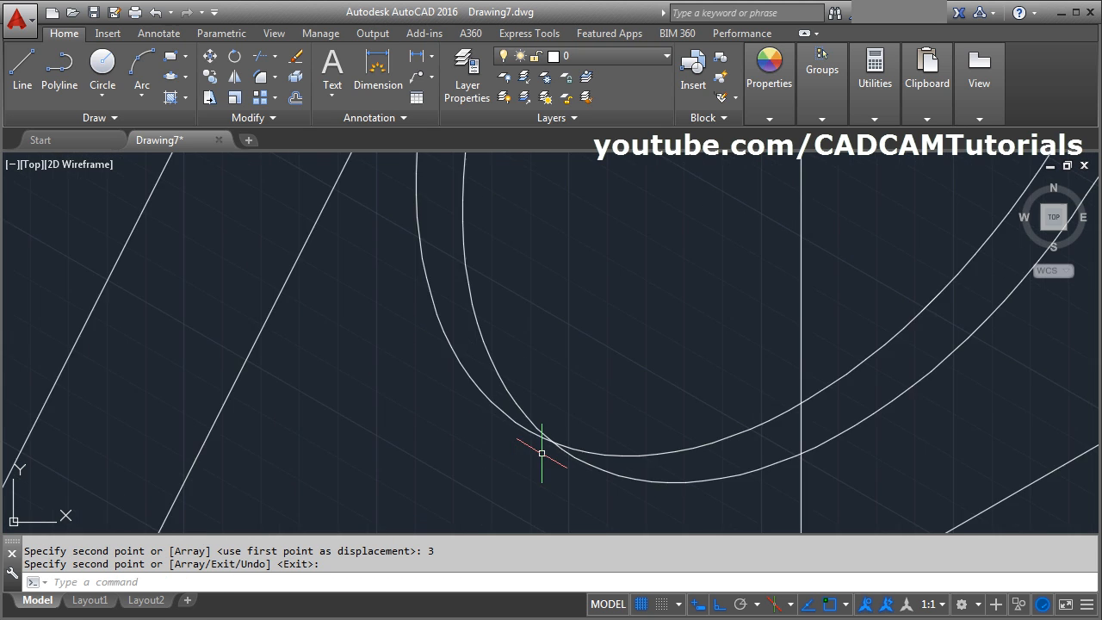
pyautogui.write('l')
pyautogui.press('Return')
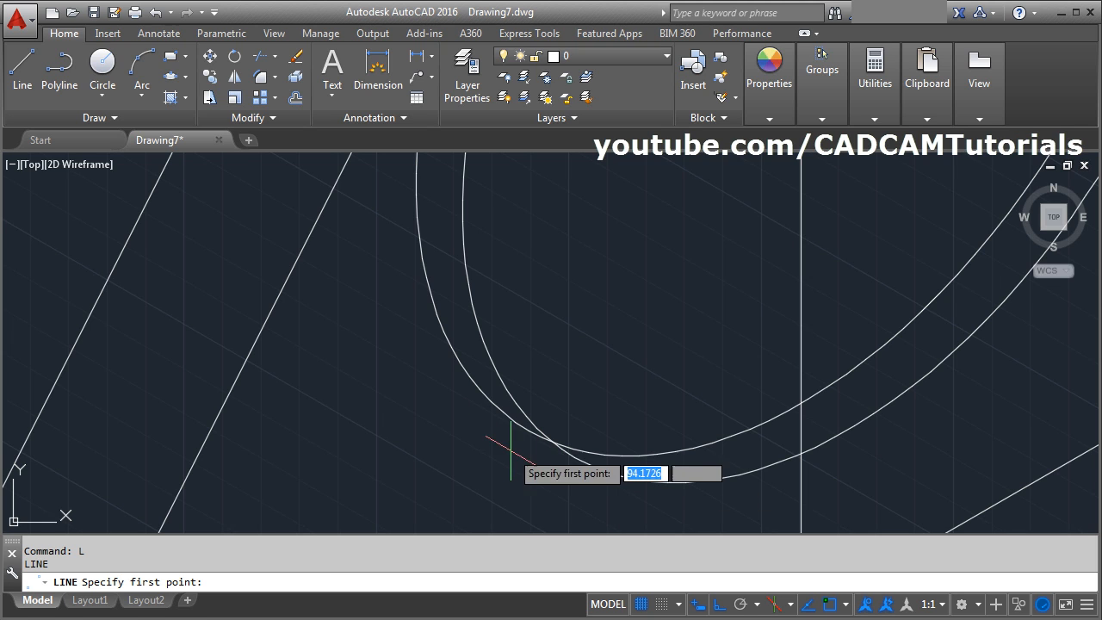
pyautogui.click(529, 431)
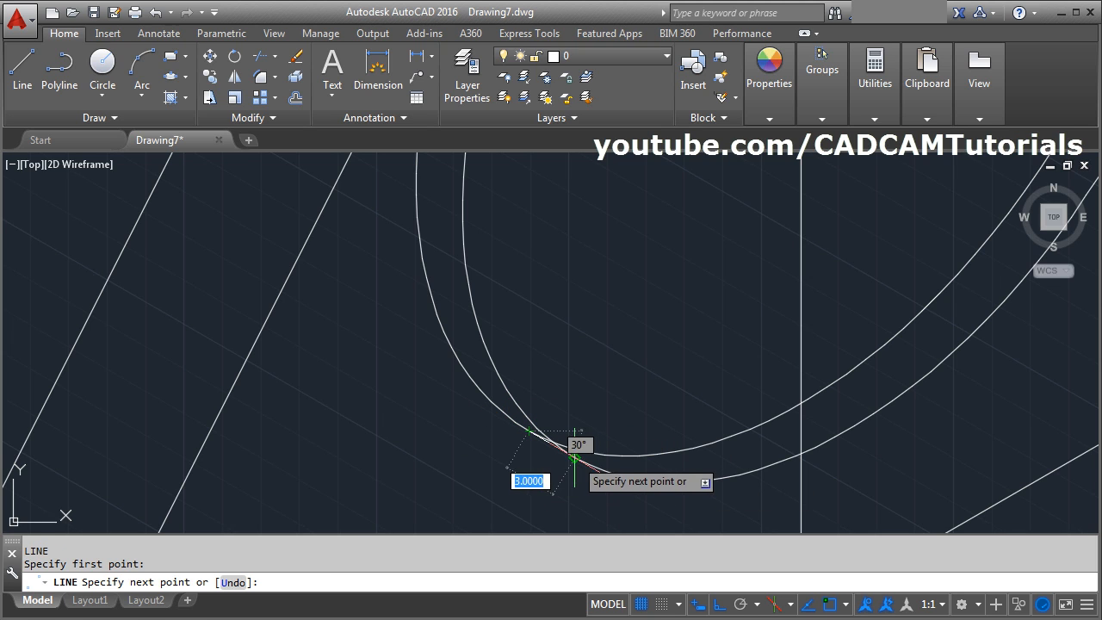
pyautogui.click(586, 456)
pyautogui.press('Return')
pyautogui.scroll(-4, 482, 460)
pyautogui.scroll(-3, 720, 473)
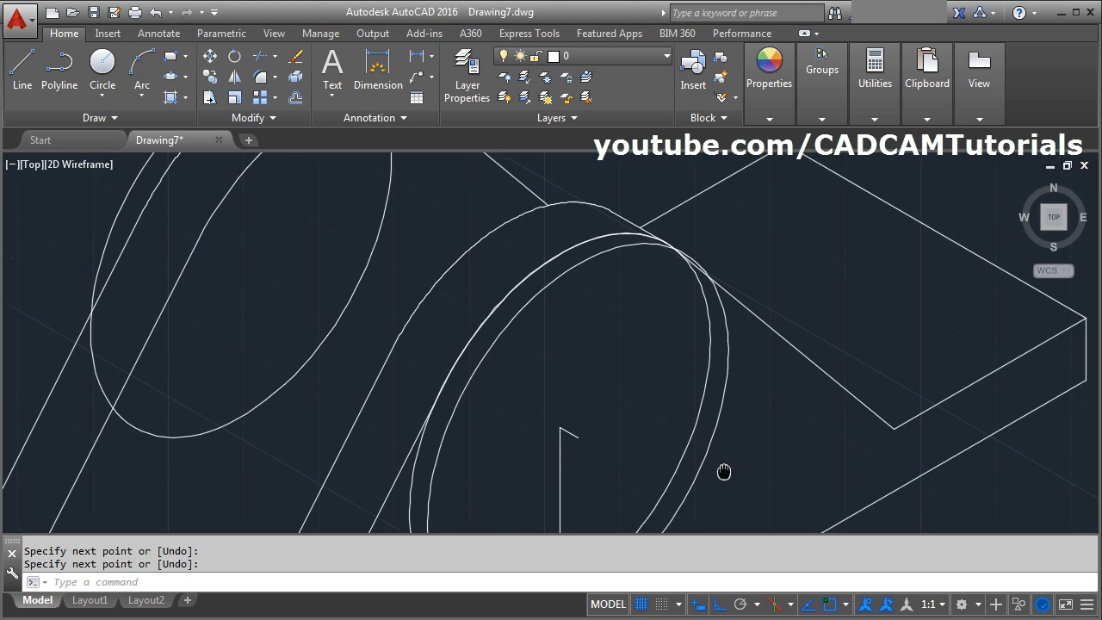
# Step: Draw a matching line joining the two front boss circles at their upper edges
pyautogui.scroll(5, 701, 221)
pyautogui.press('Return')
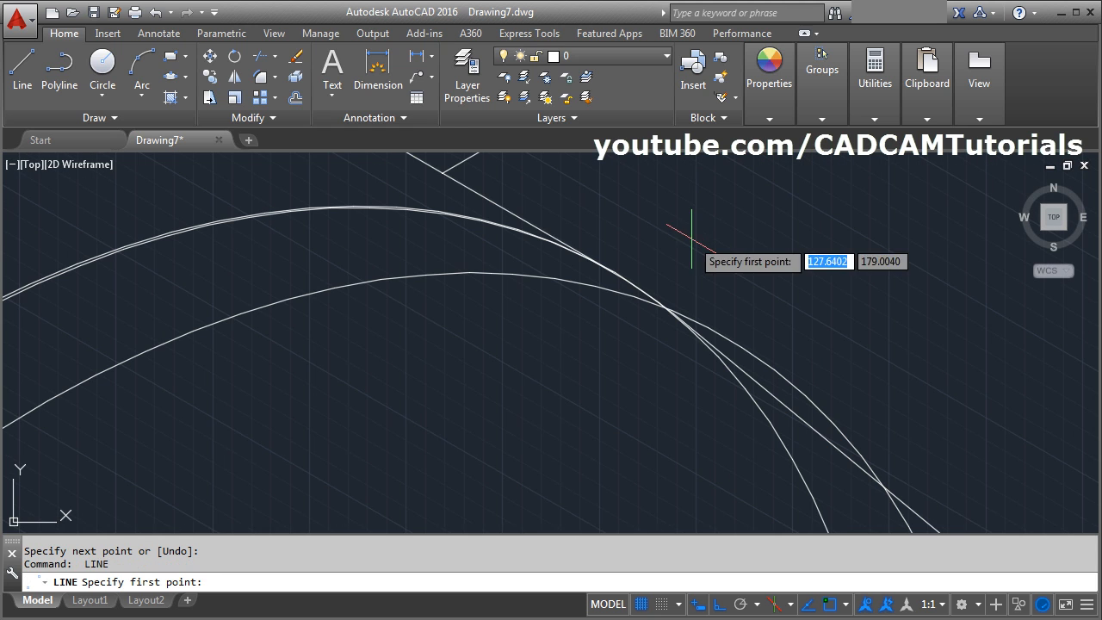
pyautogui.click(609, 270)
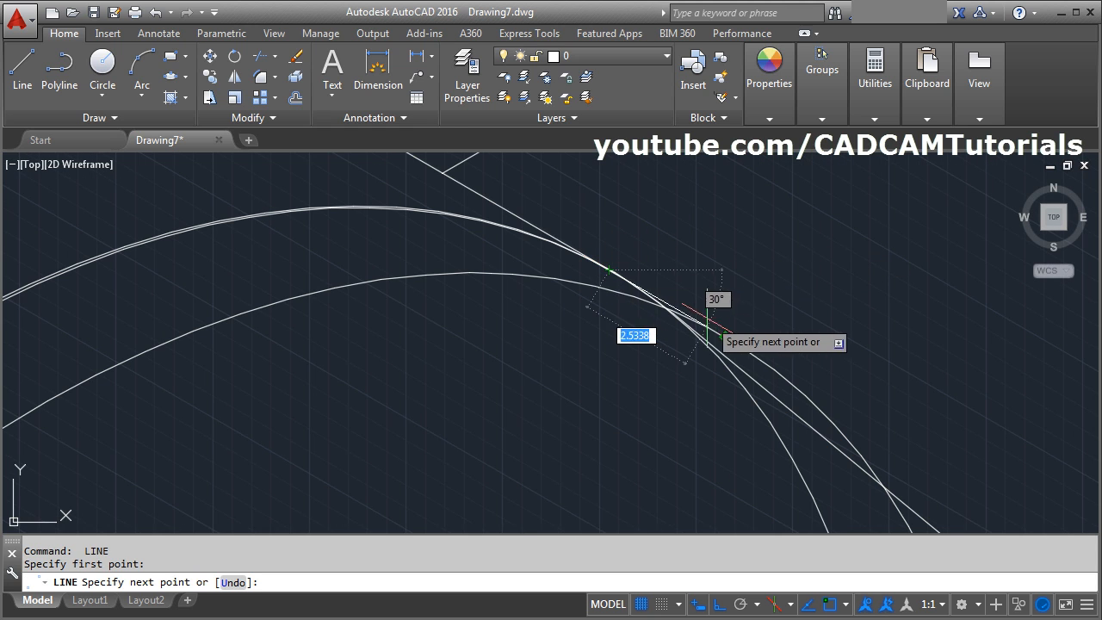
pyautogui.click(727, 337)
pyautogui.press('Return')
pyautogui.scroll(-3, 766, 232)
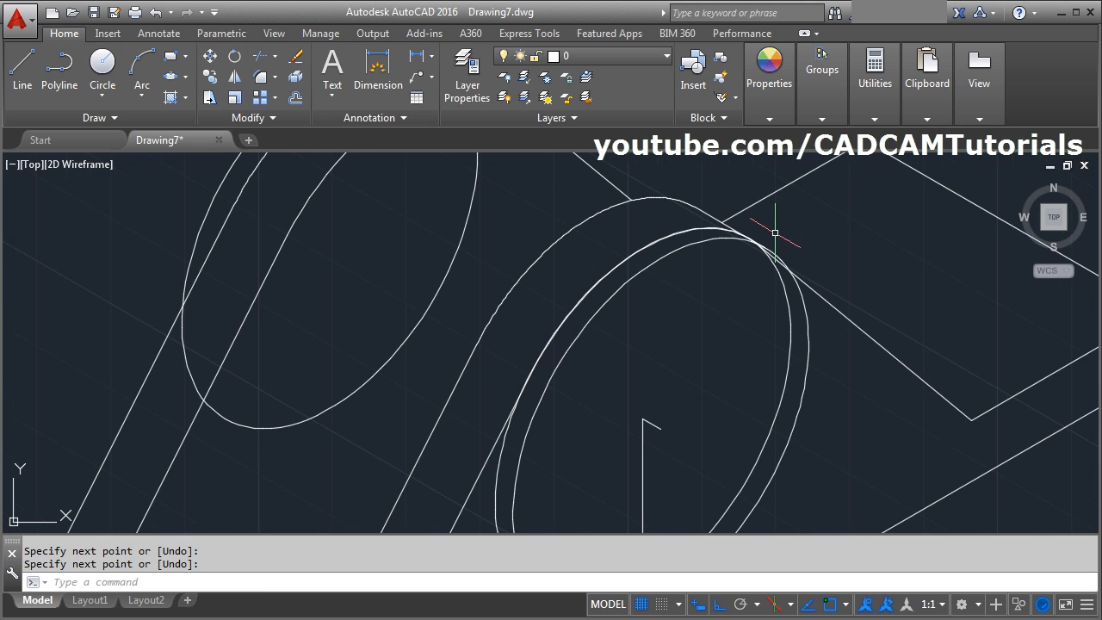
pyautogui.scroll(-3, 849, 397)
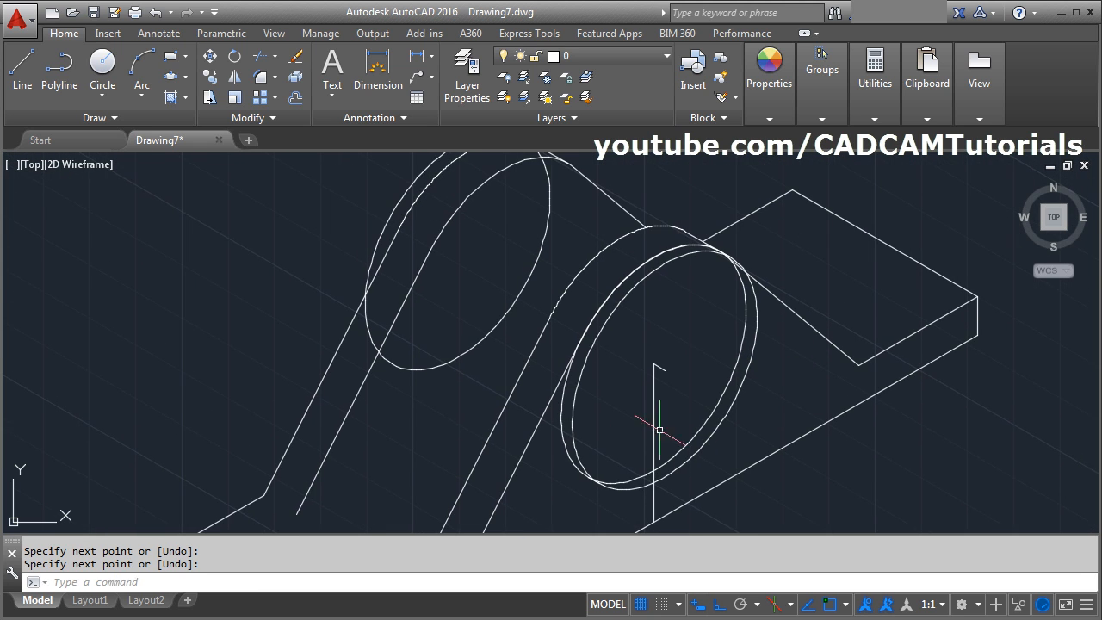
# Step: Trim the hidden right half of the back boss circle, using the two short joining lines as cutting edges
pyautogui.scroll(2, 599, 502)
pyautogui.write('tr')
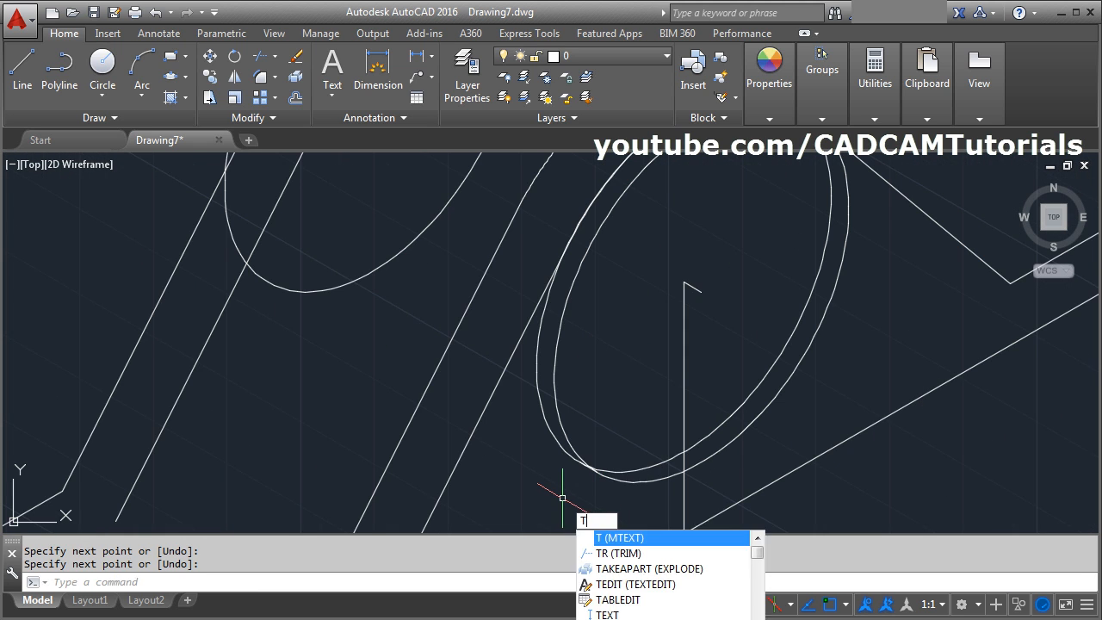
pyautogui.press('Return')
pyautogui.scroll(3, 577, 489)
pyautogui.scroll(2, 584, 484)
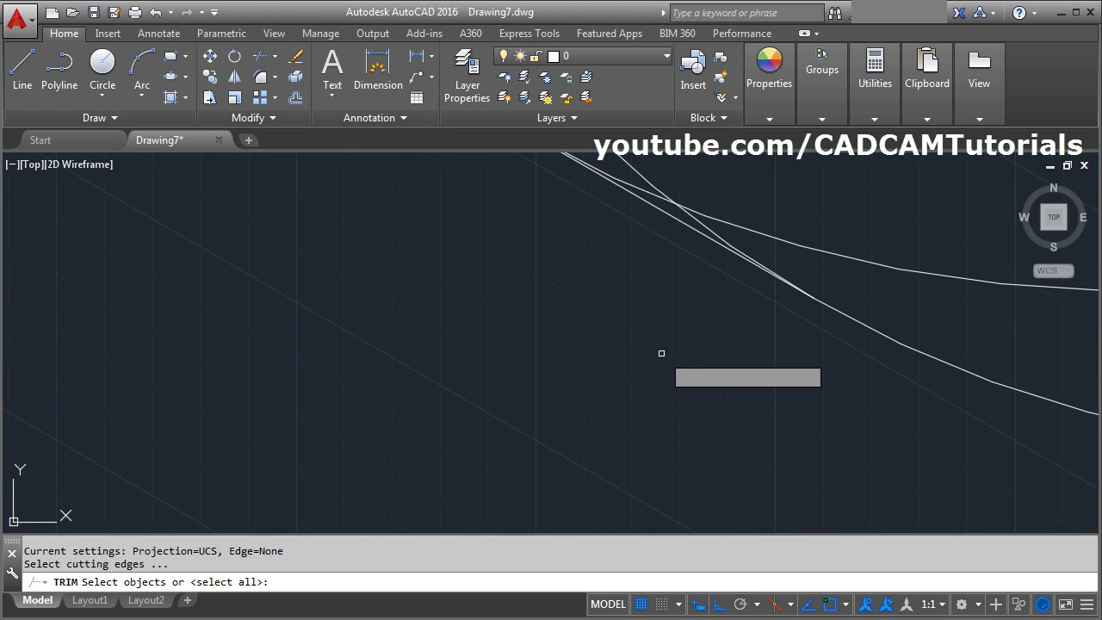
pyautogui.click(680, 233)
pyautogui.scroll(-2, 595, 325)
pyautogui.scroll(-3, 746, 352)
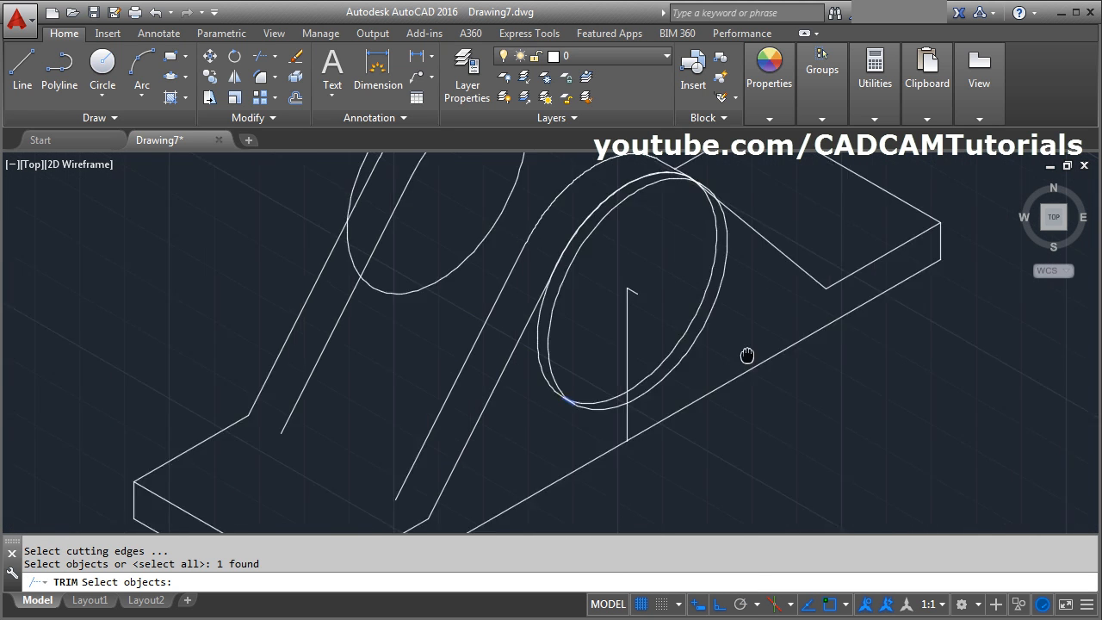
pyautogui.scroll(3, 684, 313)
pyautogui.scroll(2, 622, 310)
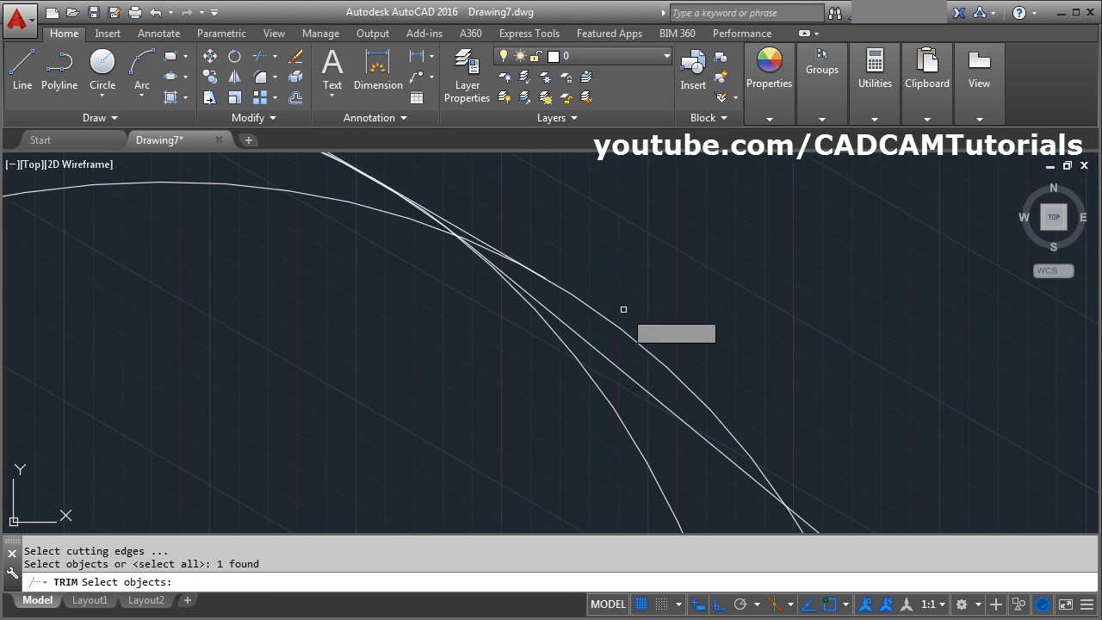
pyautogui.click(469, 232)
pyautogui.scroll(-4, 630, 192)
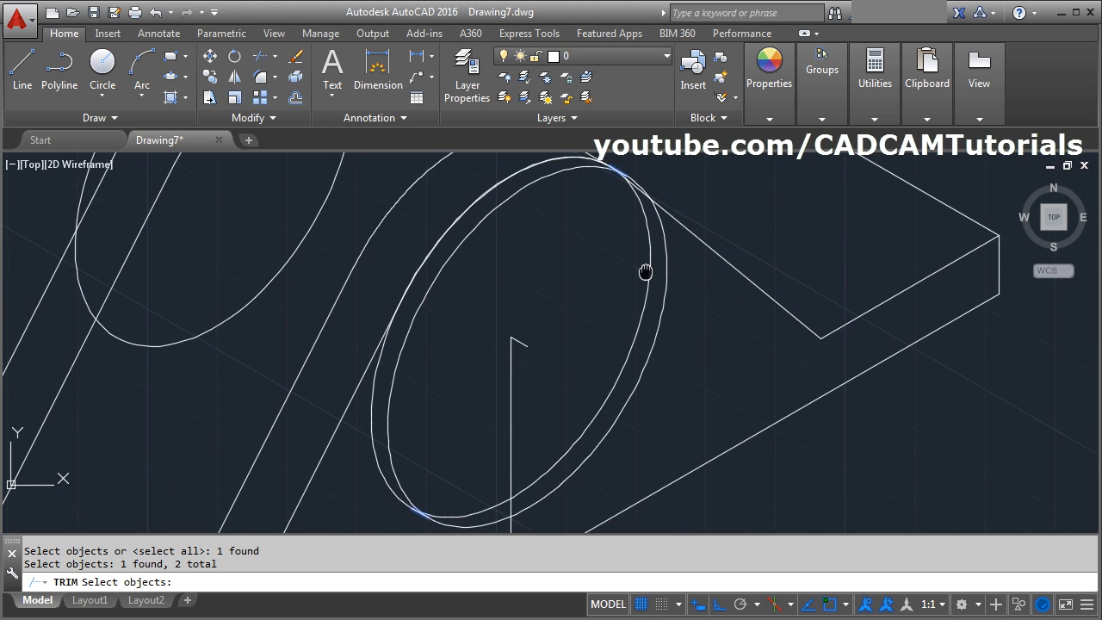
pyautogui.press('Return')
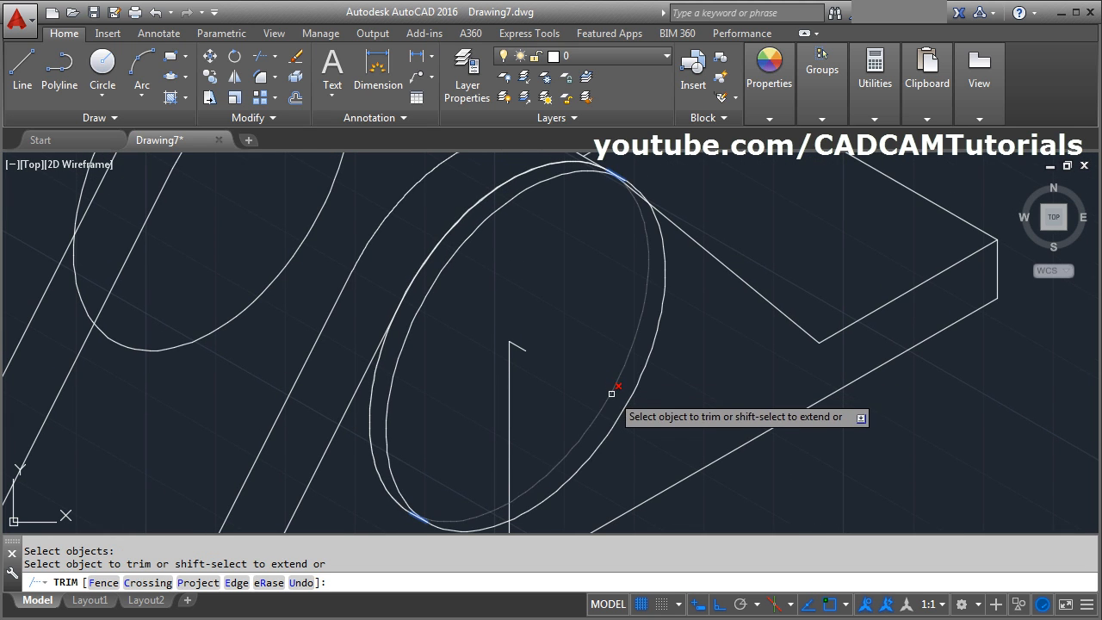
pyautogui.press('Escape')
# Step: Trim the part of the front lug's right sloping line that runs inside the boss circle
pyautogui.scroll(3, 669, 336)
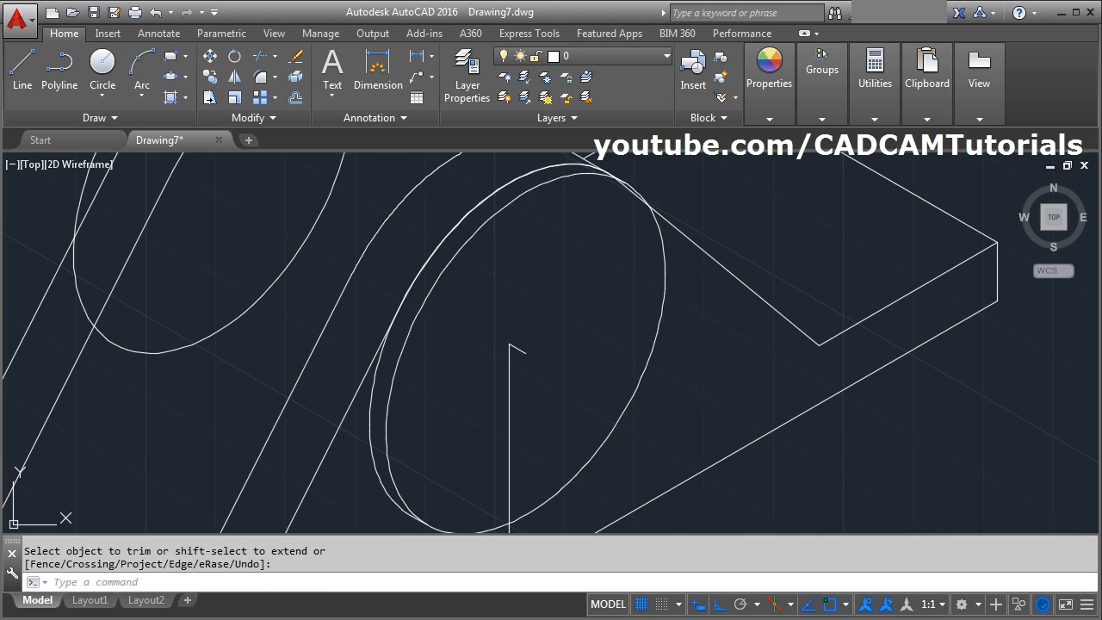
pyautogui.scroll(3, 669, 336)
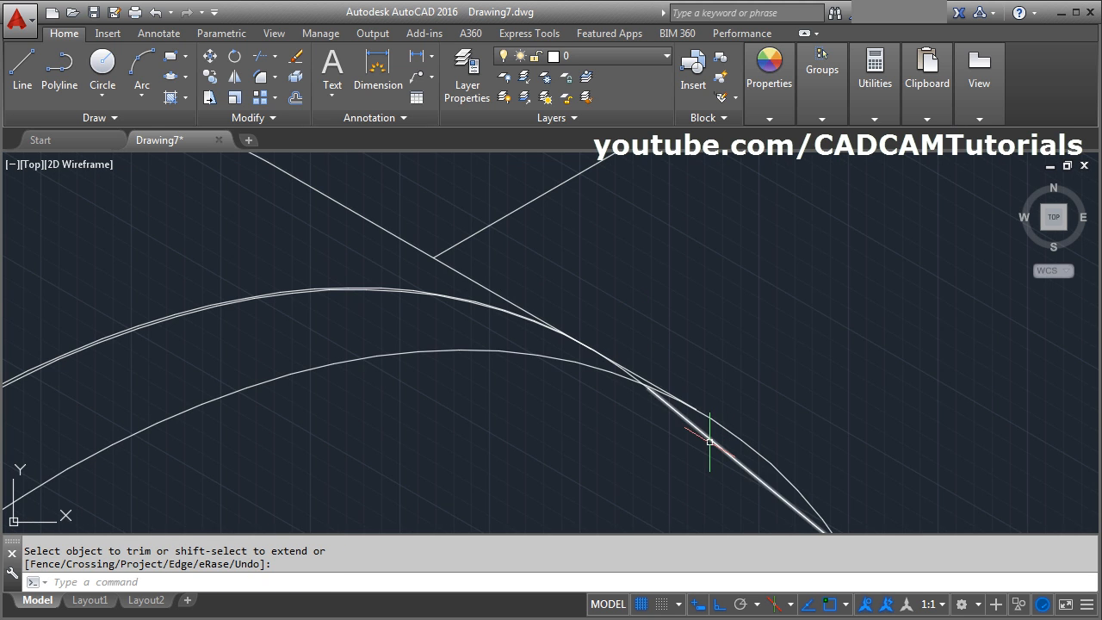
pyautogui.moveTo(769, 373); pyautogui.dragTo(715, 314, button='middle')
pyautogui.write('tr')
pyautogui.press('Return')
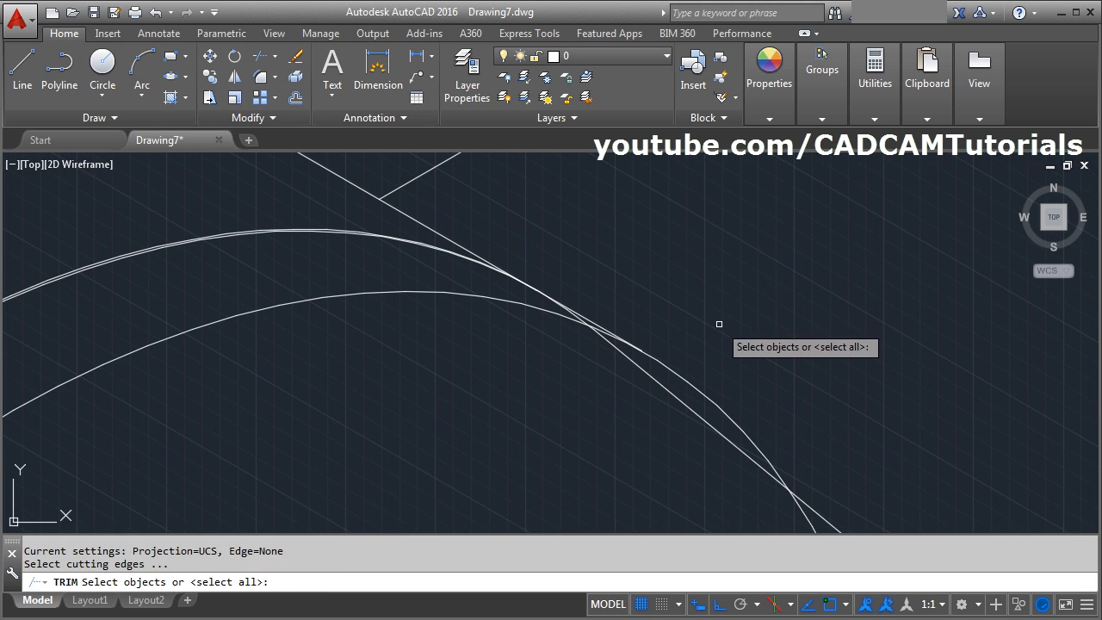
pyautogui.press('Return')
pyautogui.scroll(4, 598, 312)
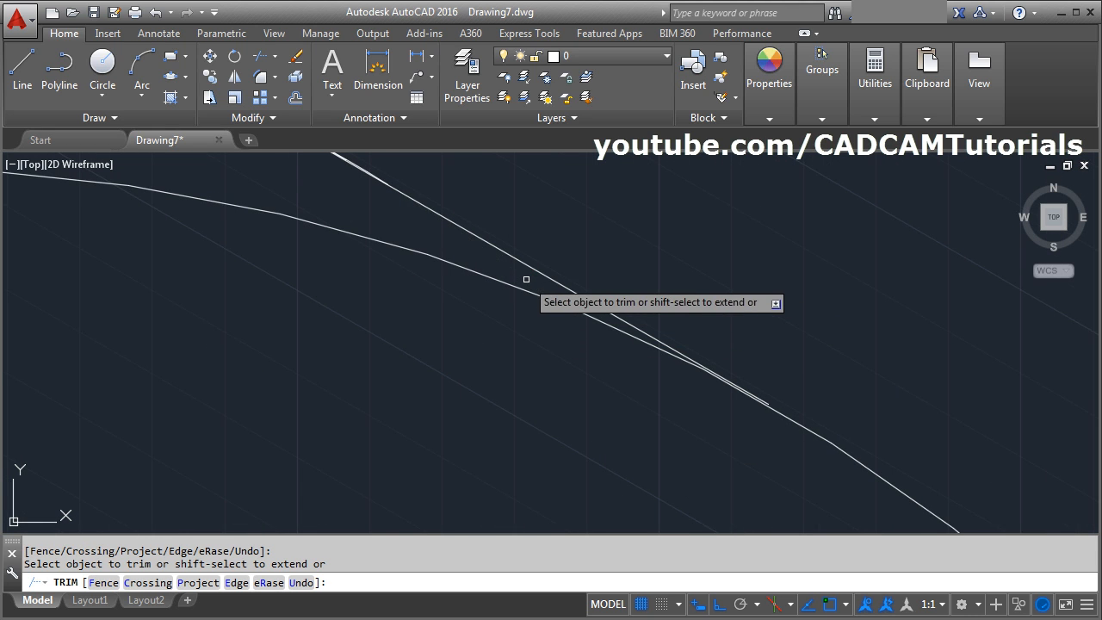
pyautogui.scroll(-5, 620, 219)
pyautogui.press('Escape')
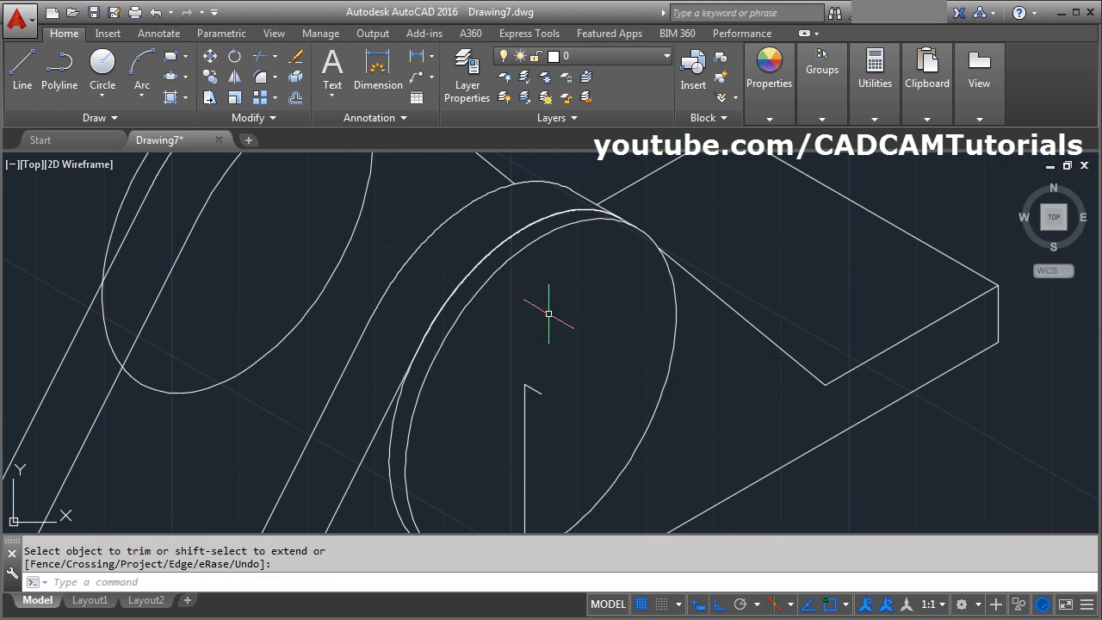
# Step: Check the reference image, turn Ortho off and draw a small three-point arc curving inward from the front lug's left edge beside the boss
pyautogui.hotkey('alt', 'Tab')
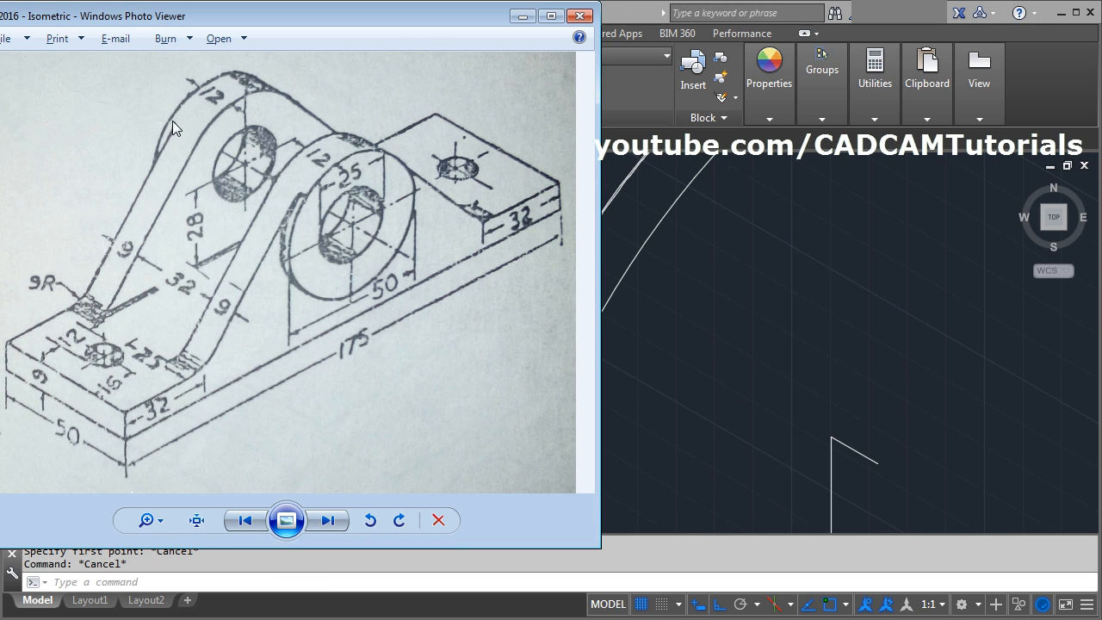
pyautogui.click(710, 293)
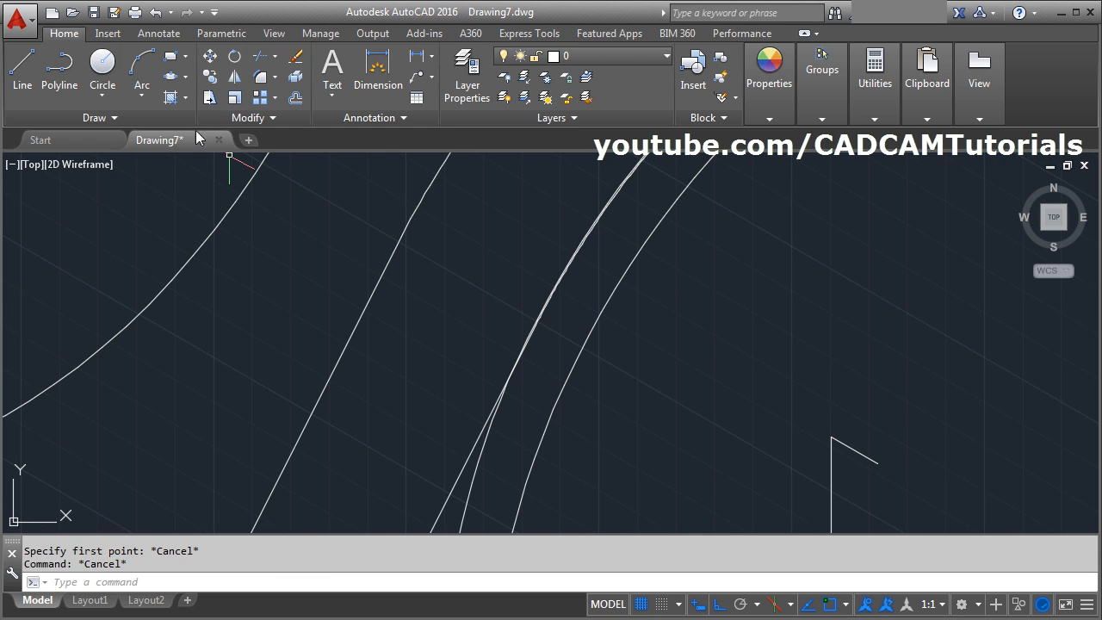
pyautogui.click(141, 73)
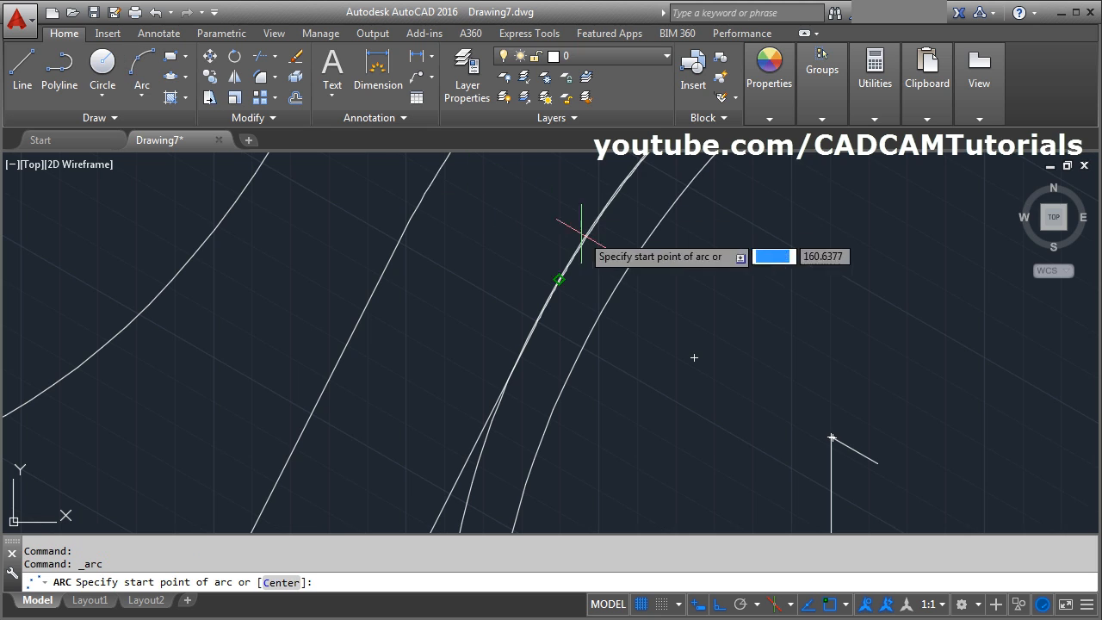
pyautogui.click(560, 275)
pyautogui.scroll(2, 593, 259)
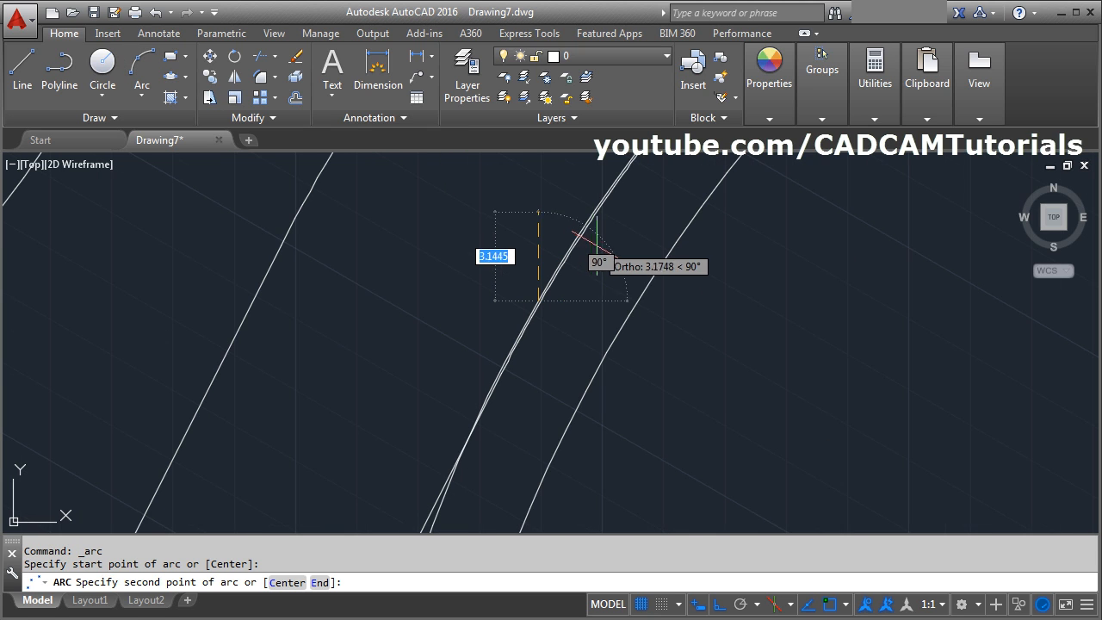
pyautogui.press('F8')
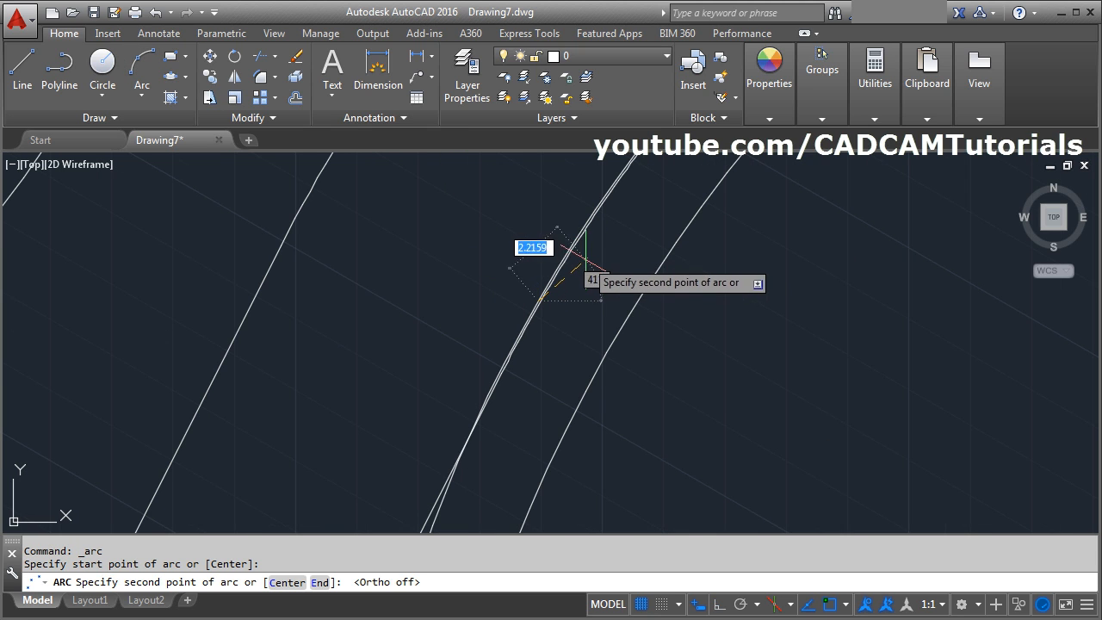
pyautogui.scroll(3, 564, 280)
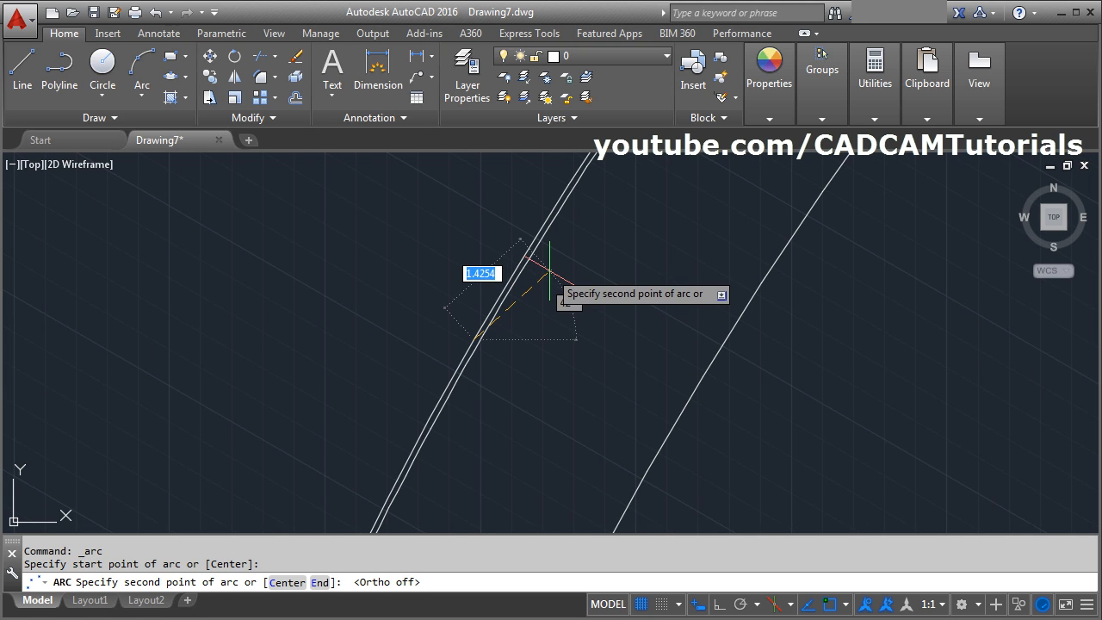
pyautogui.click(549, 277)
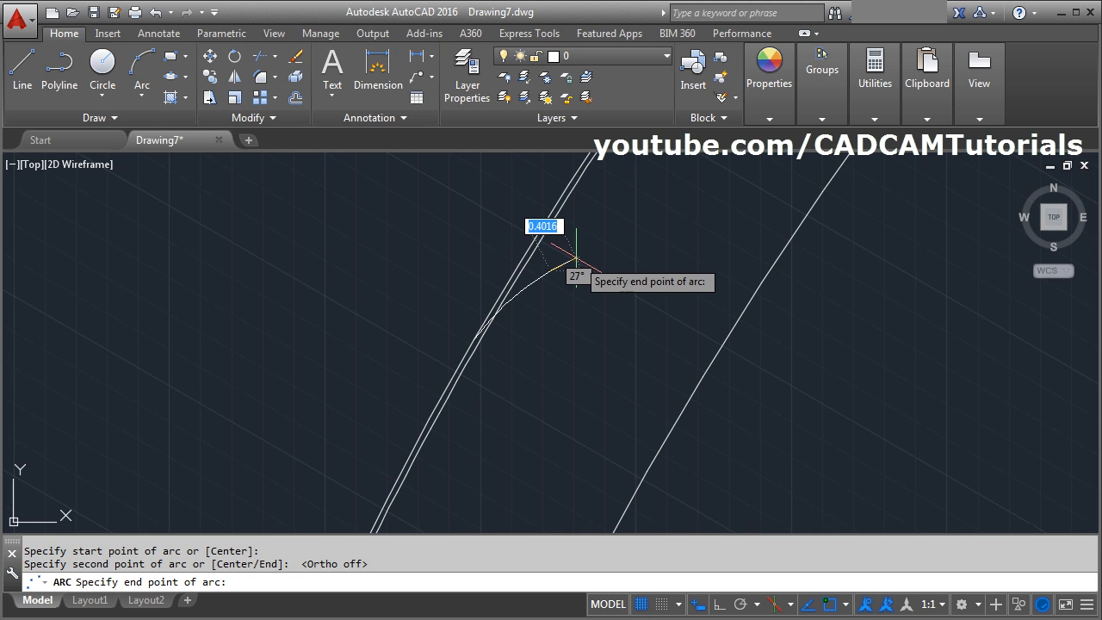
pyautogui.click(577, 258)
pyautogui.scroll(-4, 642, 254)
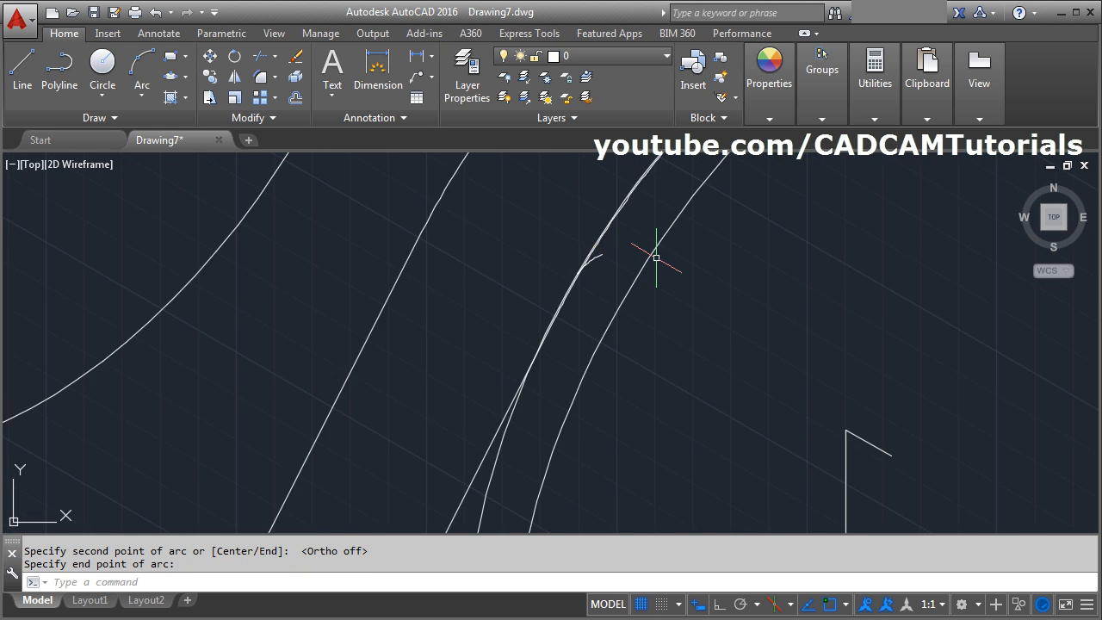
pyautogui.moveTo(773, 352); pyautogui.dragTo(728, 408, button='middle')
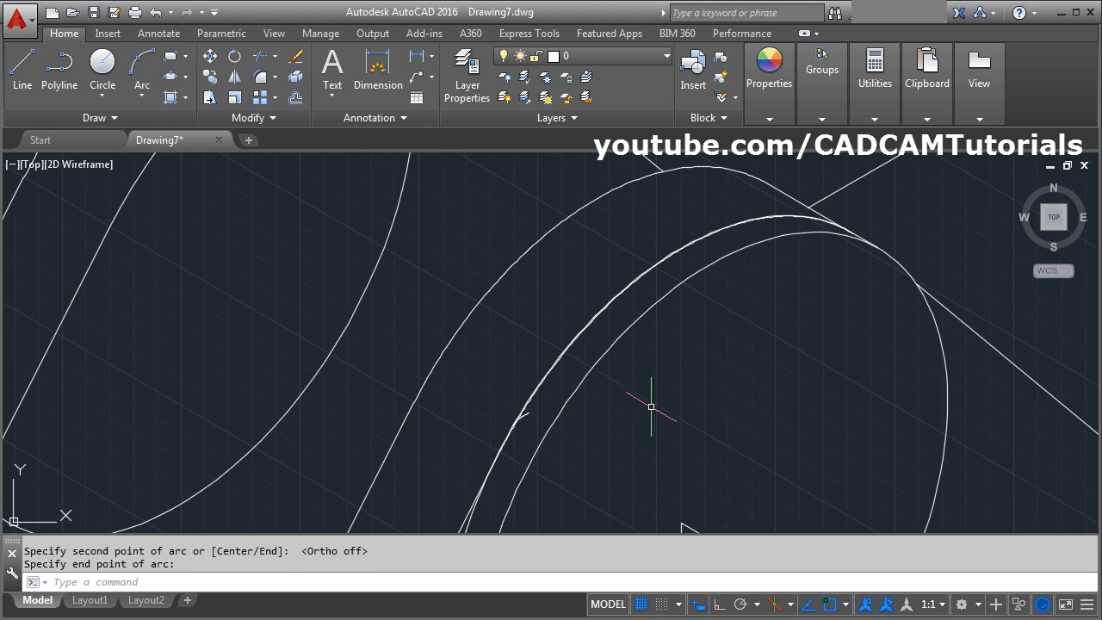
# Step: Trim the front lug arc and the boss's back circle above the small arc, using that arc as the cutting edge
pyautogui.scroll(2, 519, 404)
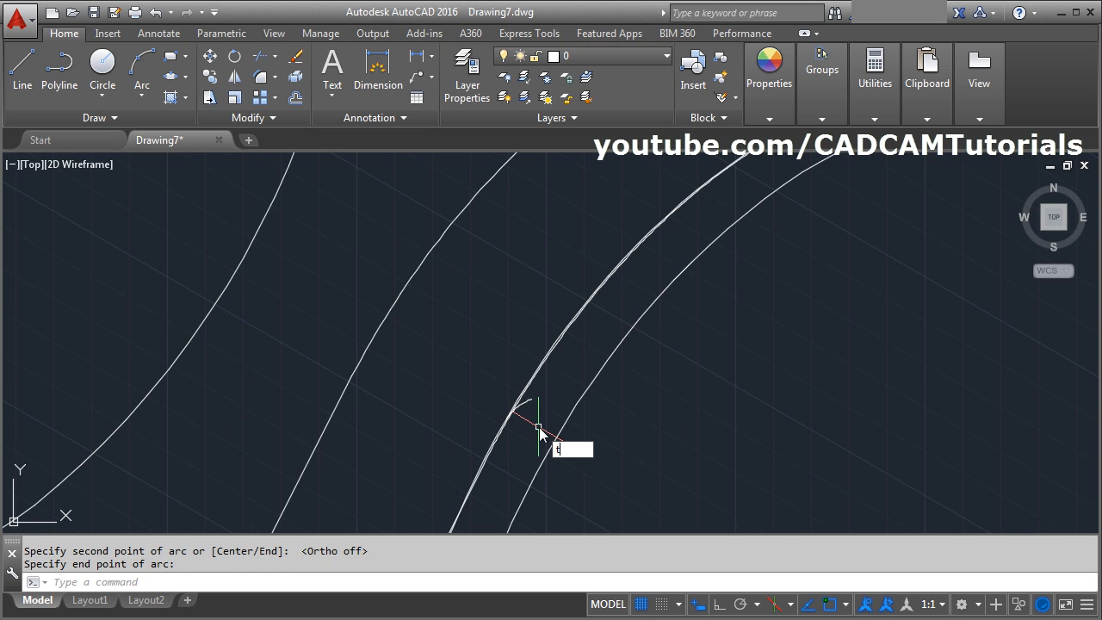
pyautogui.write('r')
pyautogui.press('Return')
pyautogui.click(522, 405)
pyautogui.press('Return')
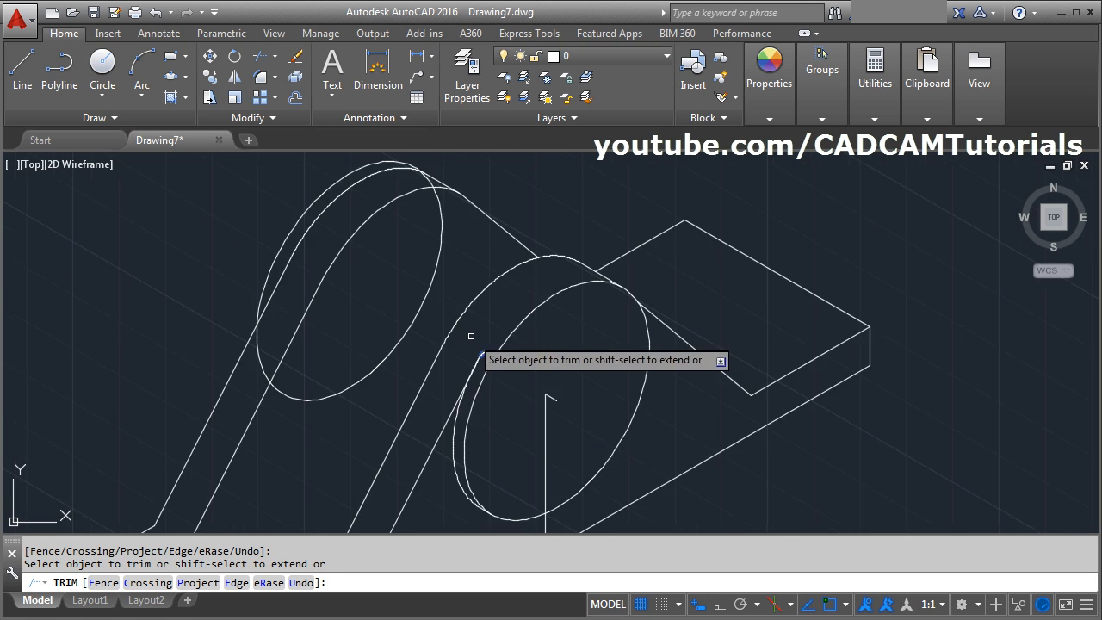
pyautogui.scroll(-3, 471, 336)
pyautogui.press('Return')
pyautogui.moveTo(598, 437); pyautogui.dragTo(732, 446, button='middle')
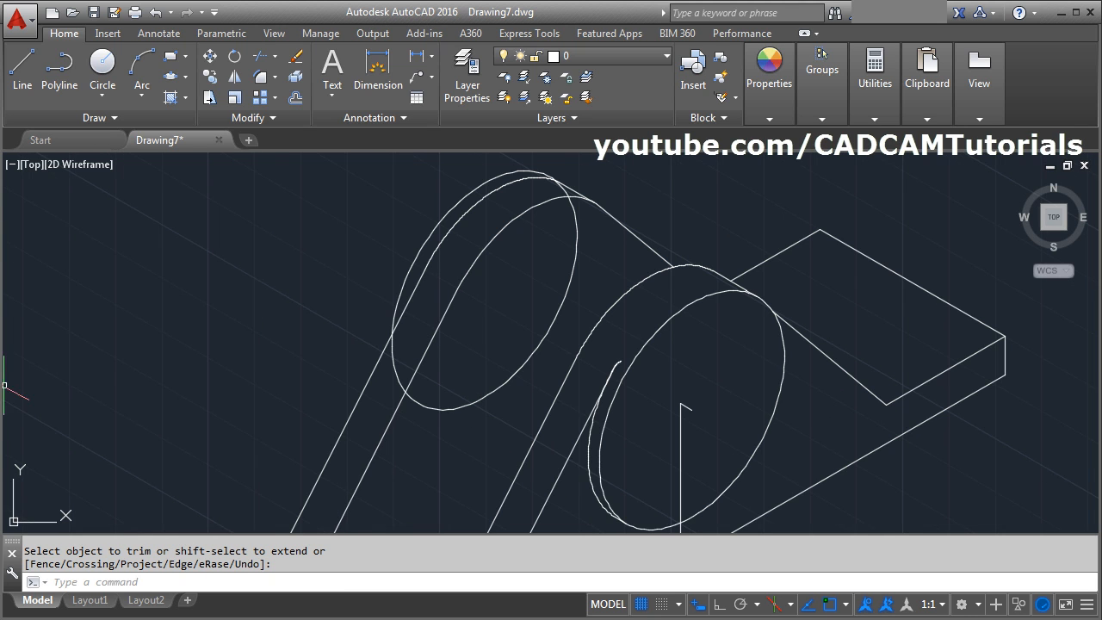
# Step: Draw a small three-point arc on the back lug's left edge, starting where the sloping line meets the lug curve
pyautogui.scroll(5, 396, 261)
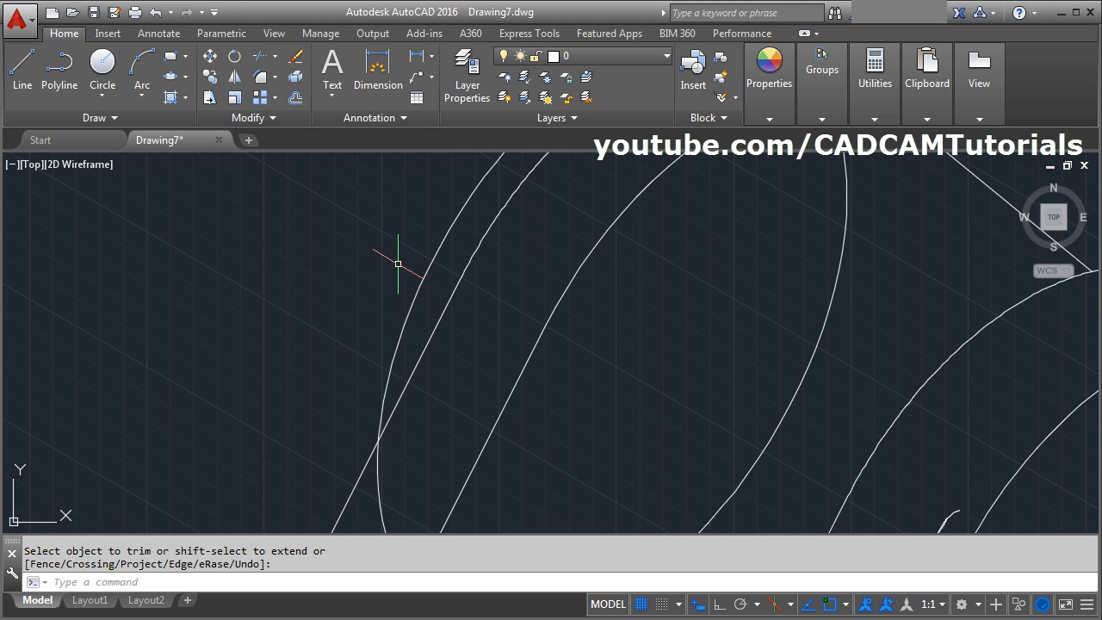
pyautogui.moveTo(405, 258); pyautogui.dragTo(325, 252, button='middle')
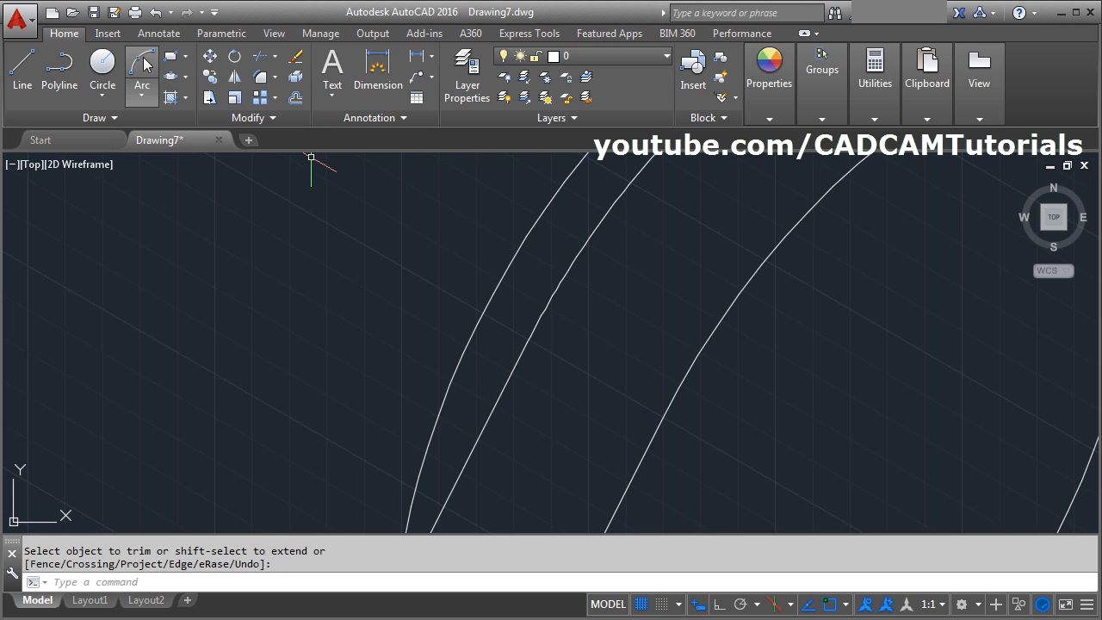
pyautogui.click(144, 65)
pyautogui.scroll(3, 526, 344)
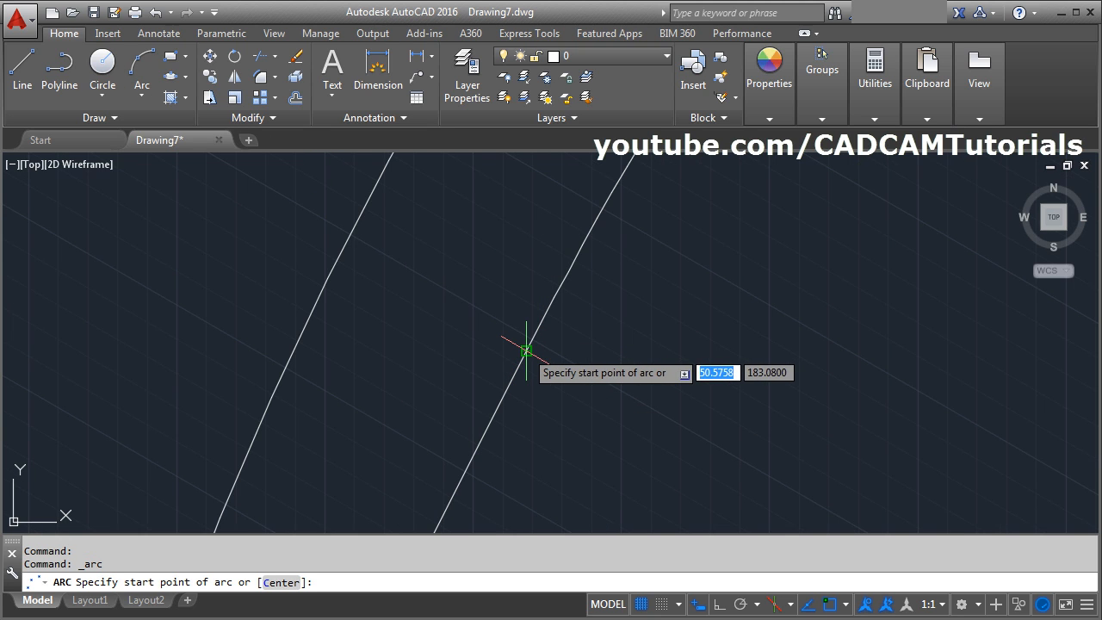
pyautogui.click(526, 350)
pyautogui.scroll(2, 523, 340)
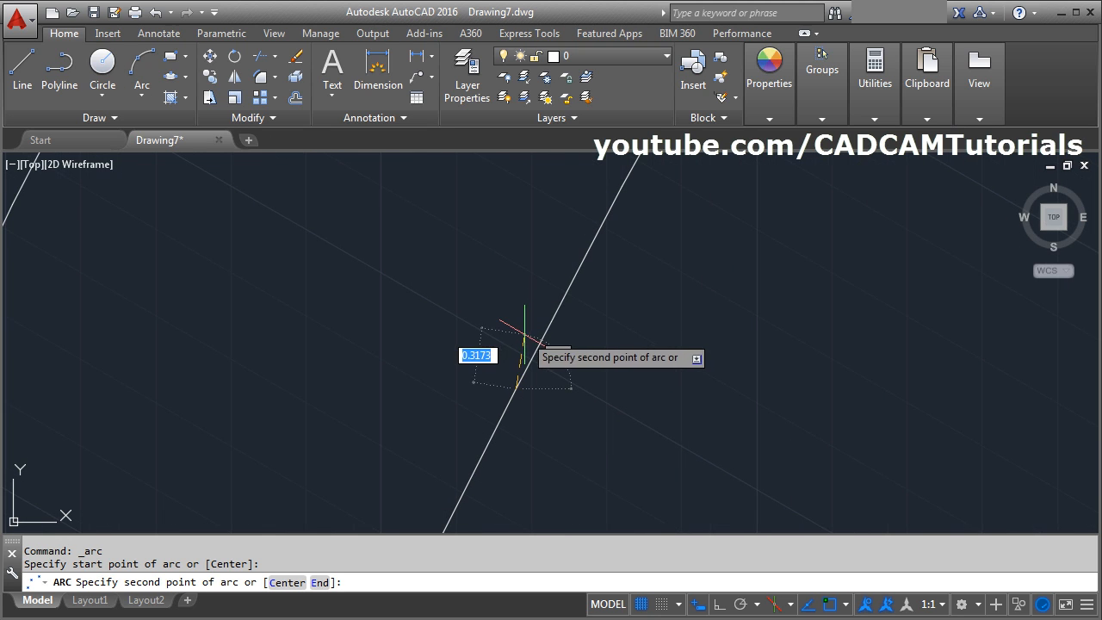
pyautogui.click(517, 323)
pyautogui.click(513, 280)
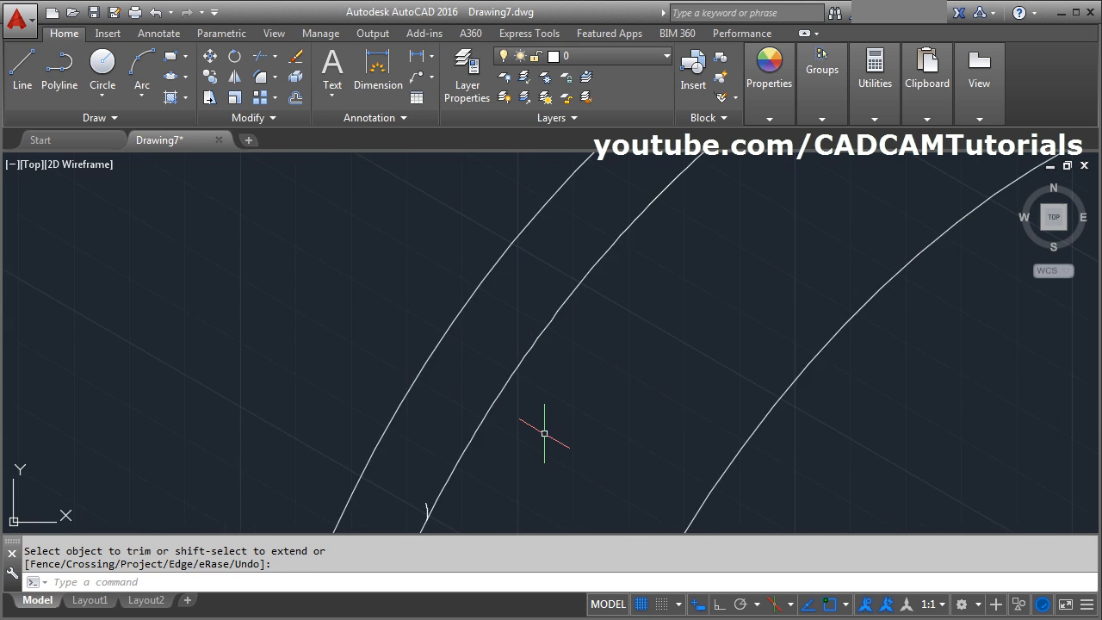
# Step: Erase the back lug's rear arc that continues above the small arc, just inside the larger back circle
pyautogui.scroll(-2, 543, 435)
pyautogui.write('e')
pyautogui.press('Return')
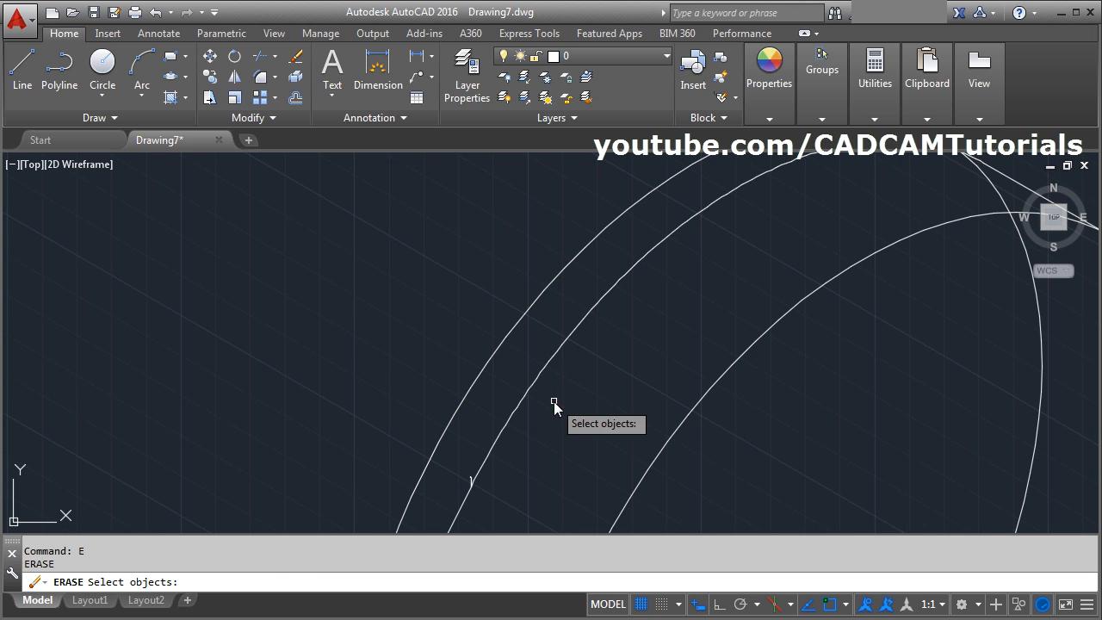
pyautogui.click(531, 382)
pyautogui.press('Return')
pyautogui.scroll(-4, 544, 379)
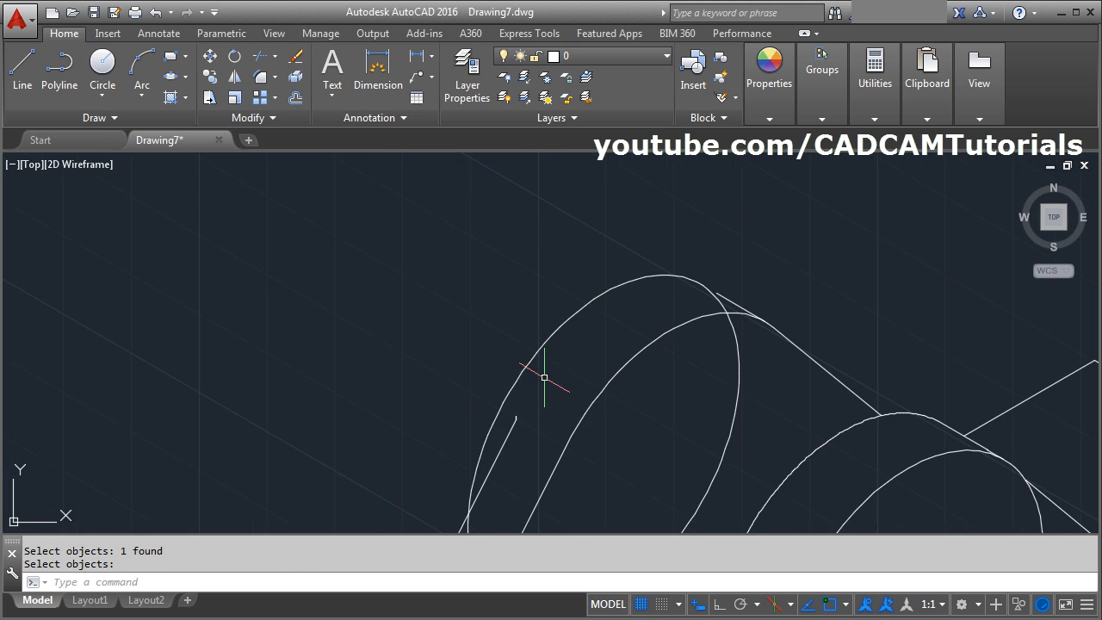
# Step: Draw a joining line from the back circle's upper-right edge to the upper-right edge of the adjacent lug arc
pyautogui.scroll(2, 791, 269)
pyautogui.scroll(2, 758, 347)
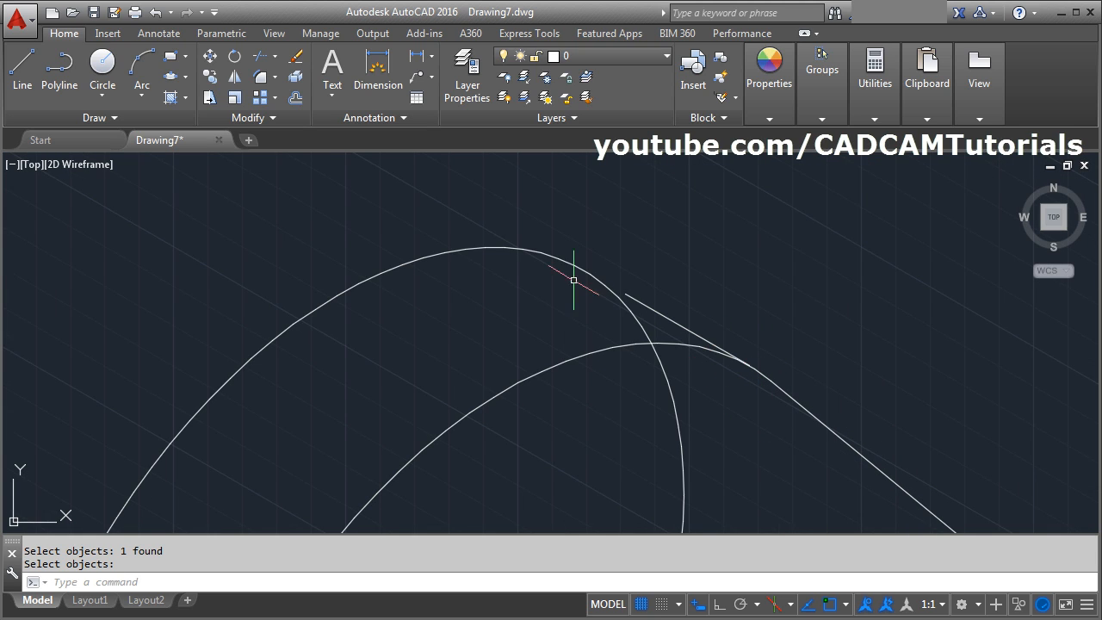
pyautogui.click(22, 84)
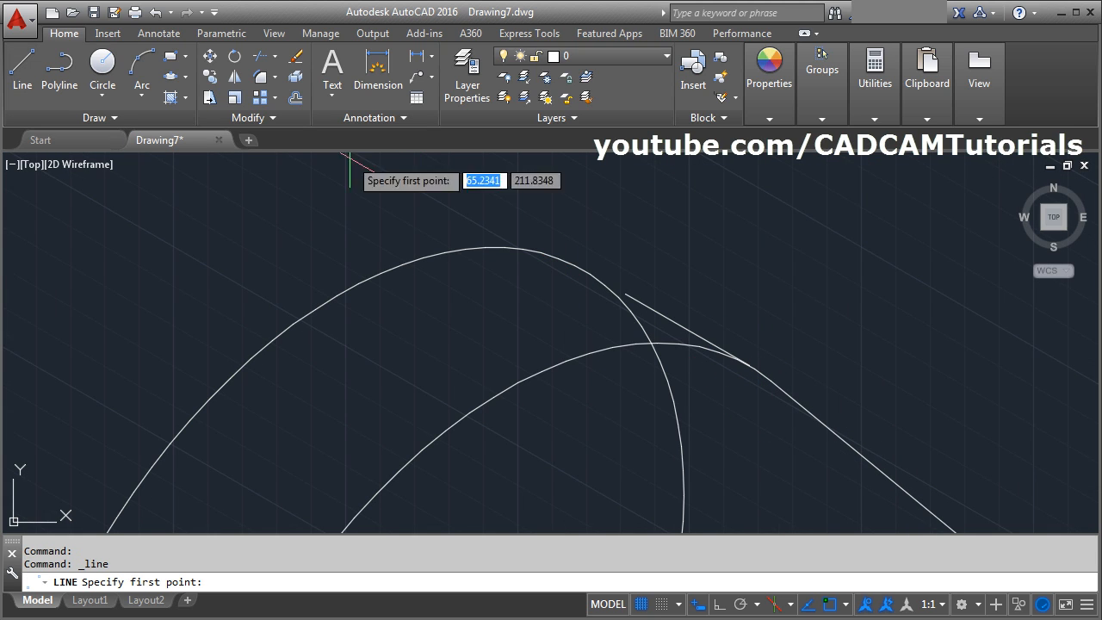
pyautogui.click(585, 269)
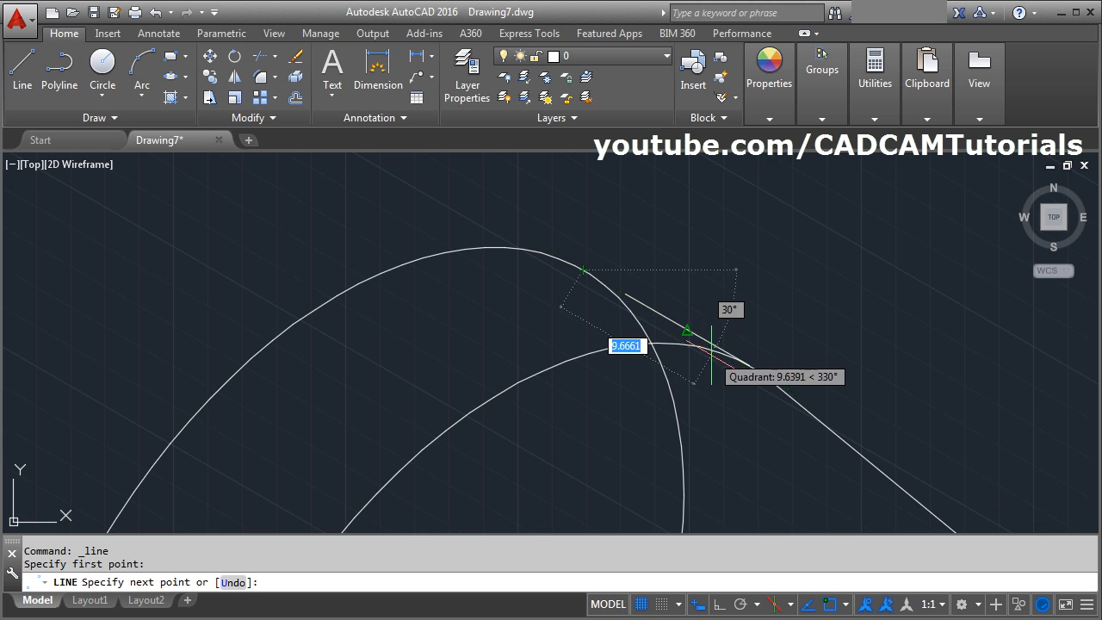
pyautogui.scroll(4, 759, 376)
pyautogui.click(723, 339)
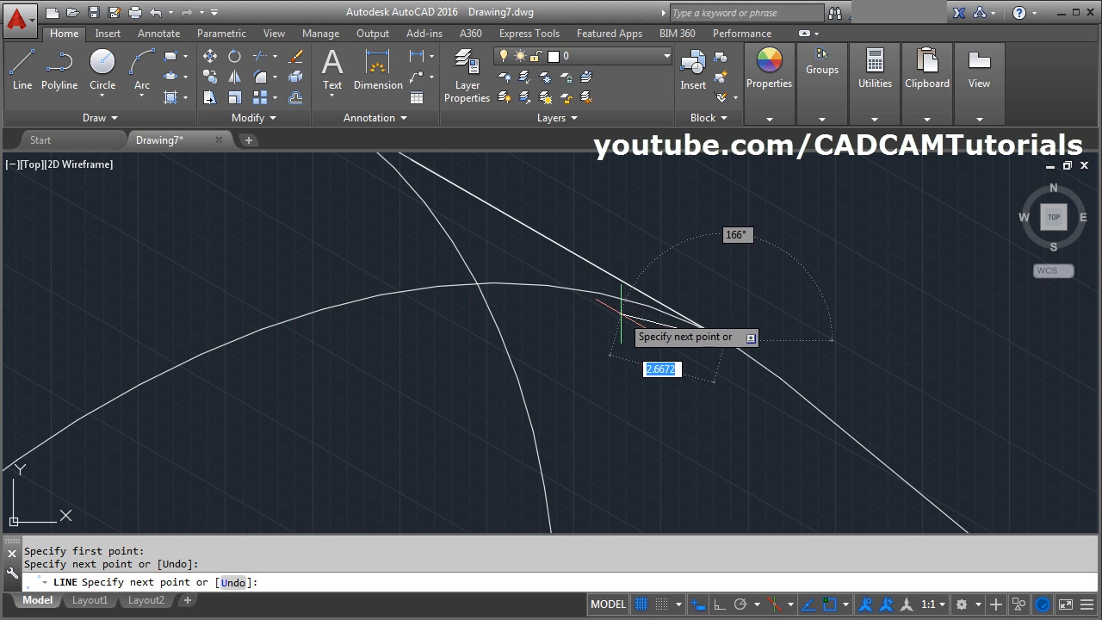
pyautogui.press('Return')
pyautogui.scroll(-4, 639, 381)
pyautogui.moveTo(640, 382); pyautogui.dragTo(714, 330, button='middle')
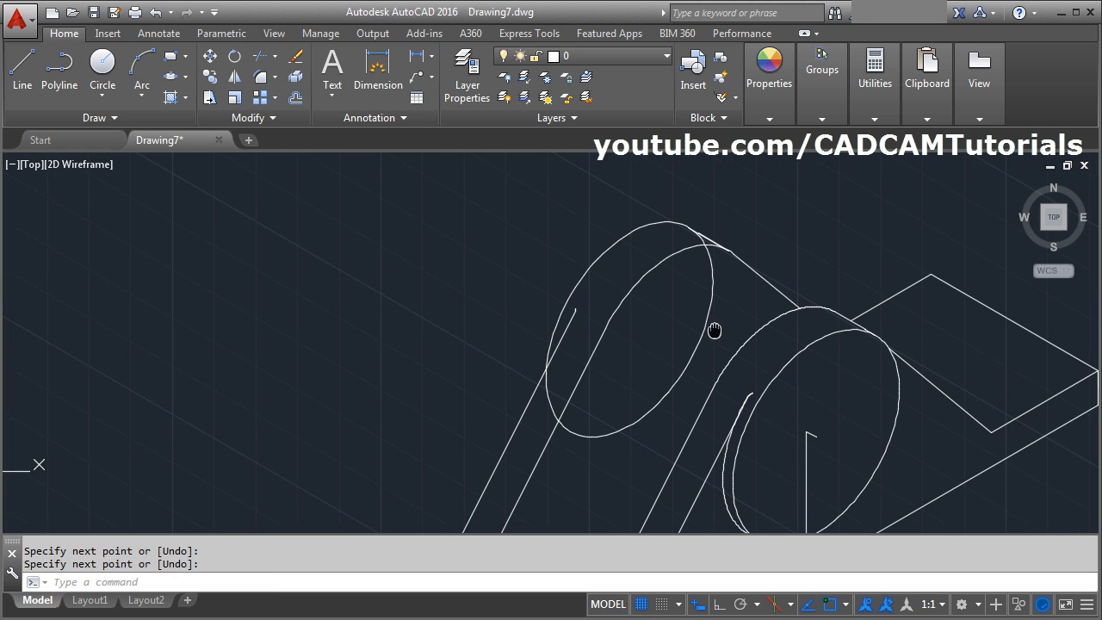
# Step: Trim the back circle's hidden portions beneath the joining line, inside the lug and below the left sloping line, with all objects as cutting edges
pyautogui.scroll(5, 705, 247)
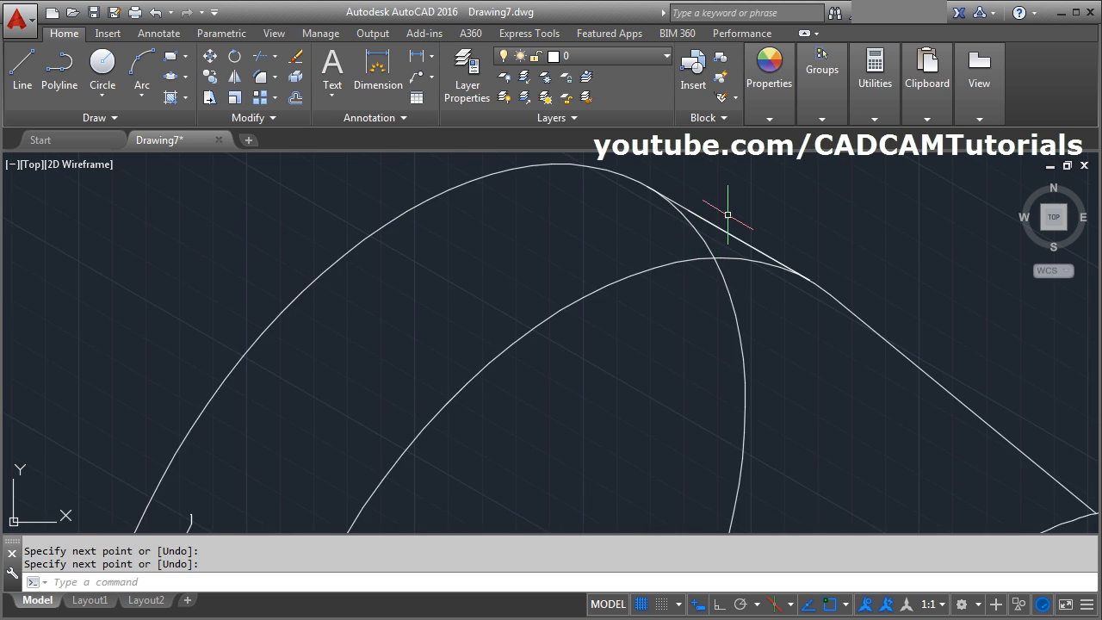
pyautogui.press('Return')
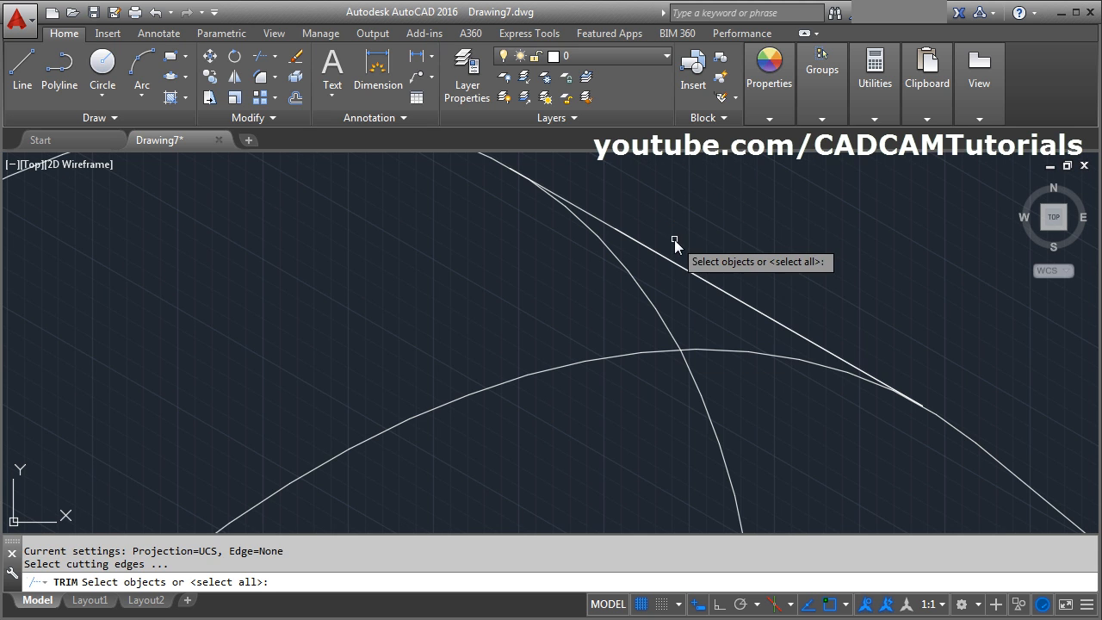
pyautogui.press('Return')
pyautogui.scroll(-4, 669, 229)
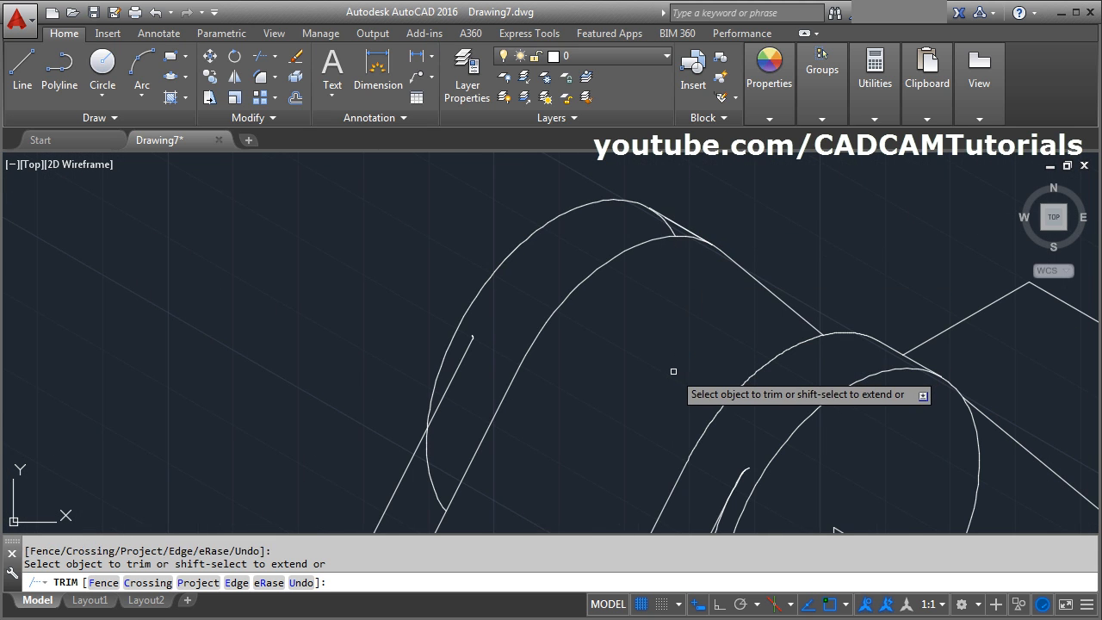
pyautogui.click(678, 230)
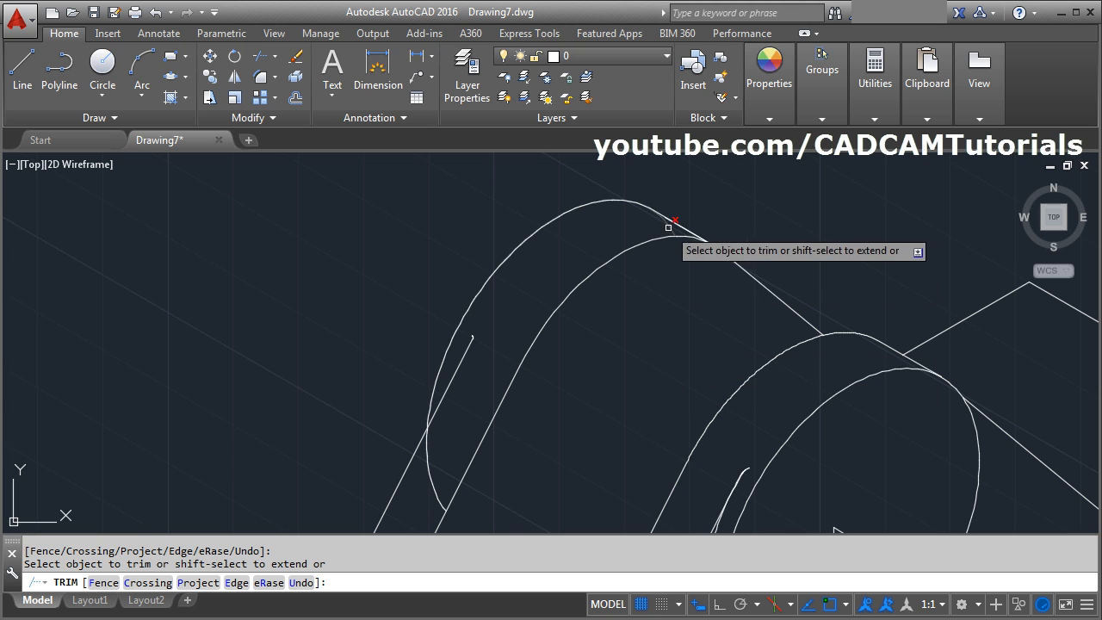
pyautogui.click(431, 475)
pyautogui.scroll(-3, 507, 329)
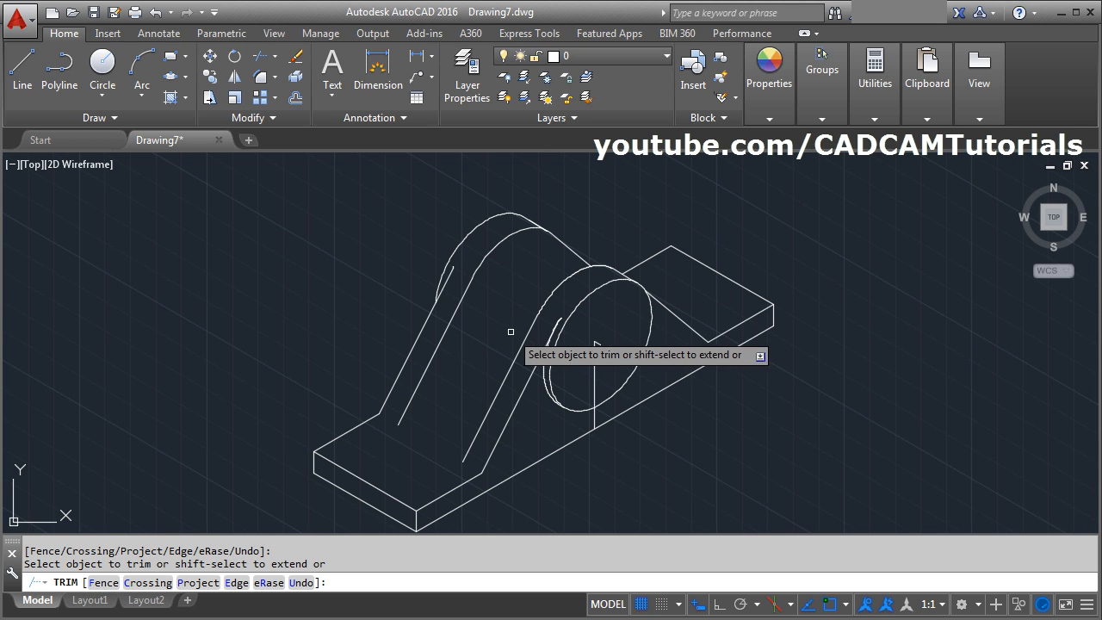
pyautogui.press('Return')
# Step: Check the reference image, switch to isoplane Right and draw a 12.5 radius isocircle centred on the front boss face
pyautogui.hotkey('alt', 'Tab')
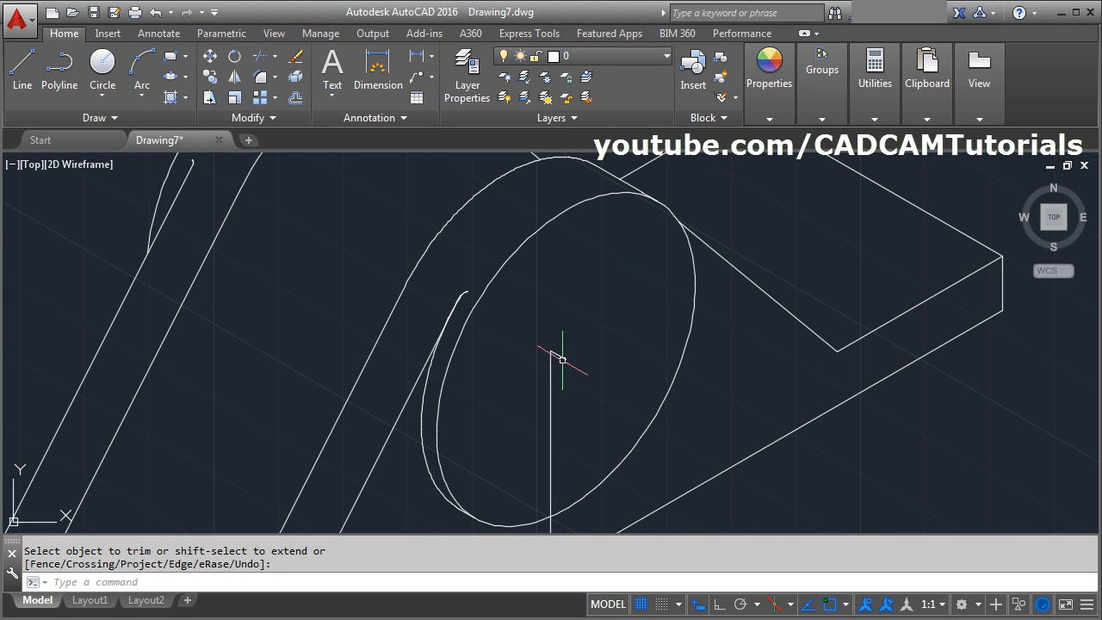
pyautogui.click(791, 604)
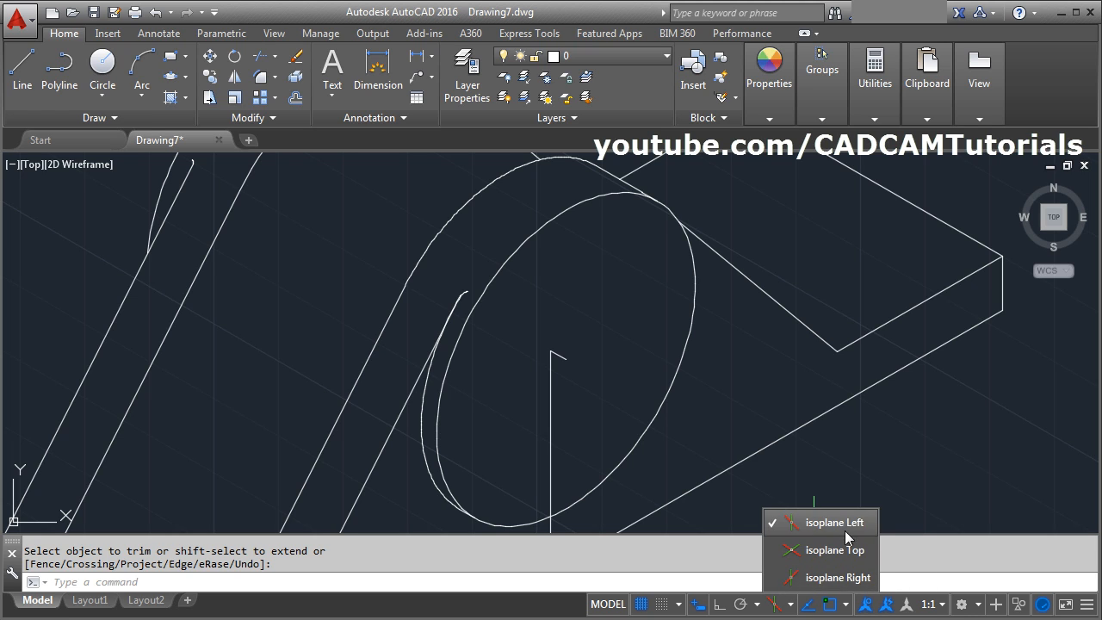
pyautogui.click(838, 578)
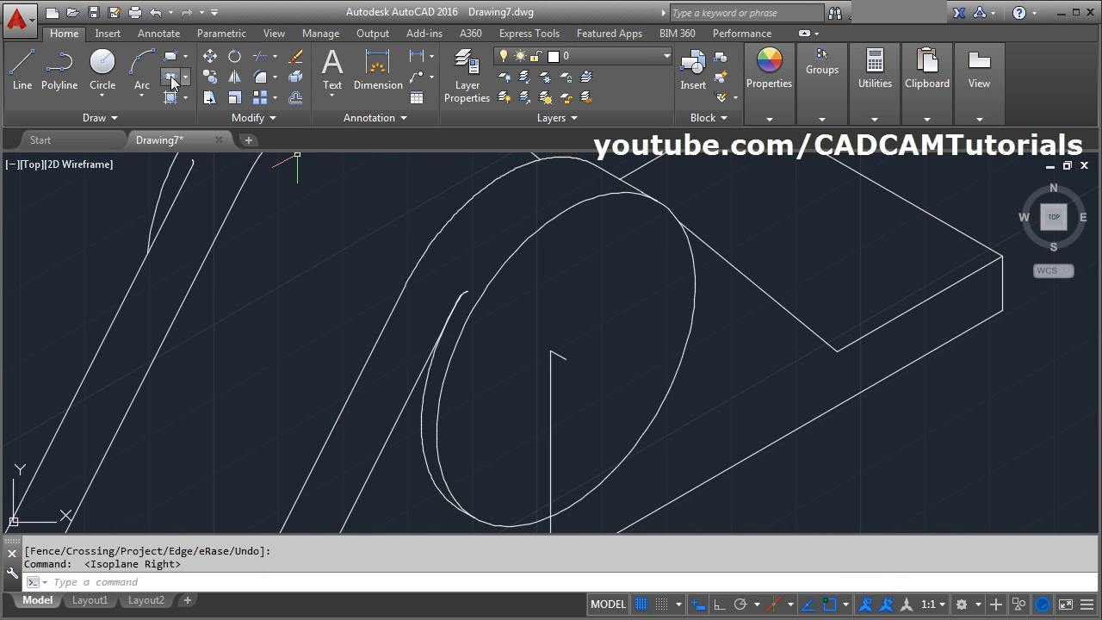
pyautogui.click(173, 81)
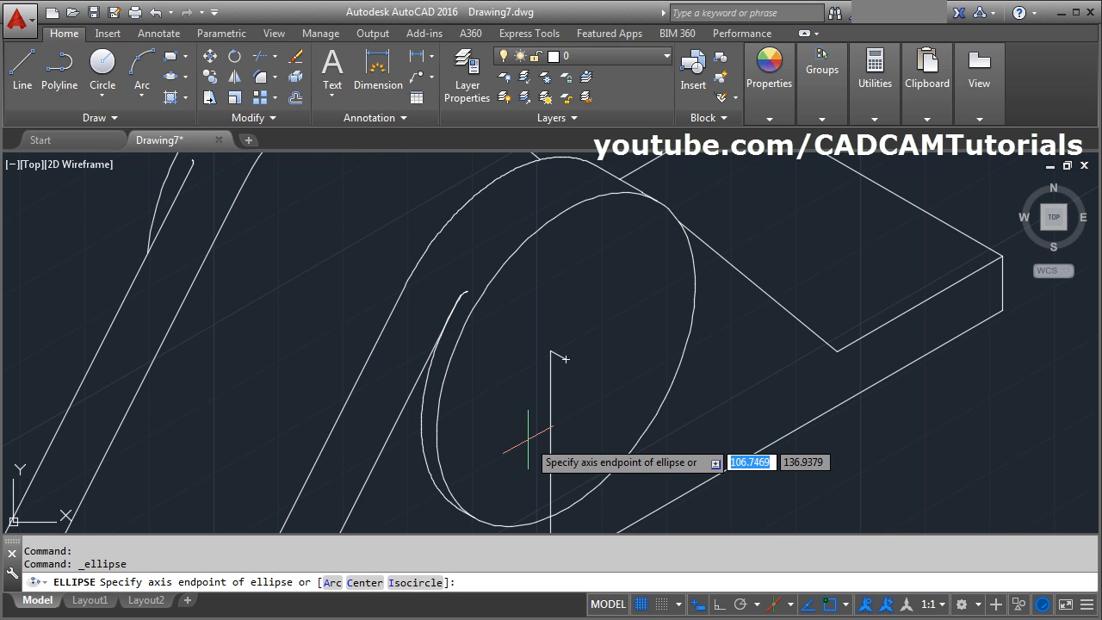
pyautogui.click(417, 583)
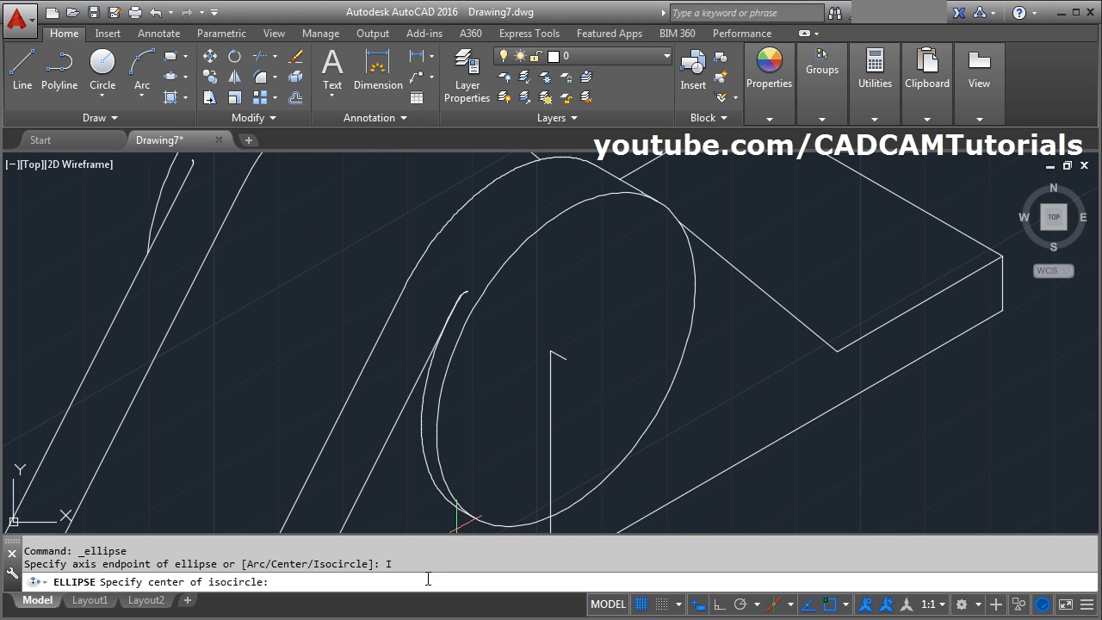
pyautogui.click(565, 359)
pyautogui.write('12.')
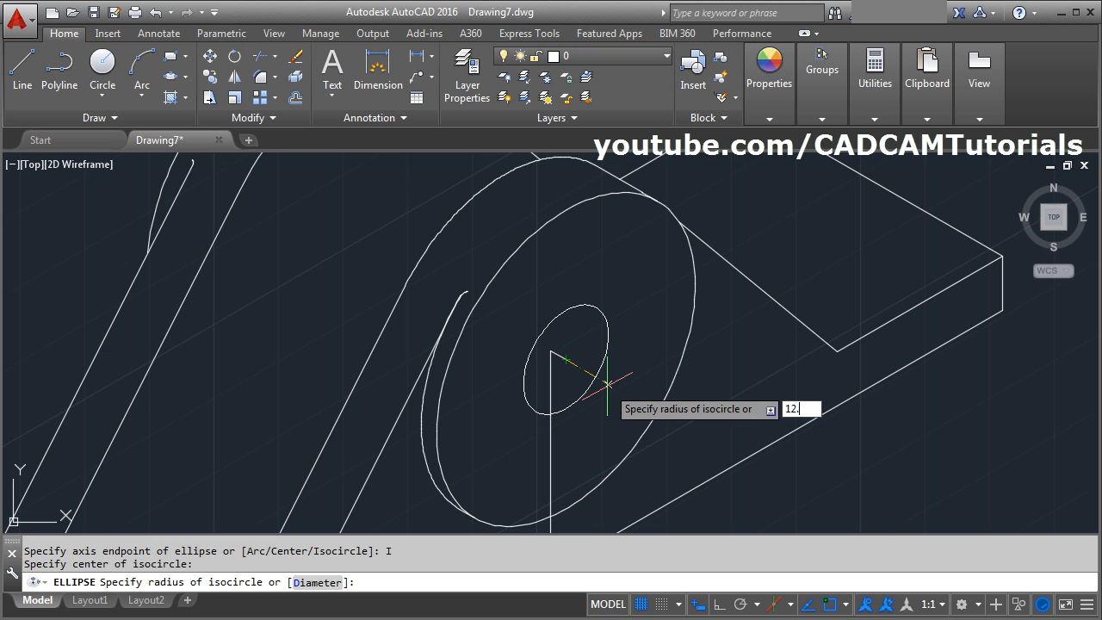
pyautogui.write('5')
pyautogui.press('Return')
pyautogui.scroll(-2, 607, 386)
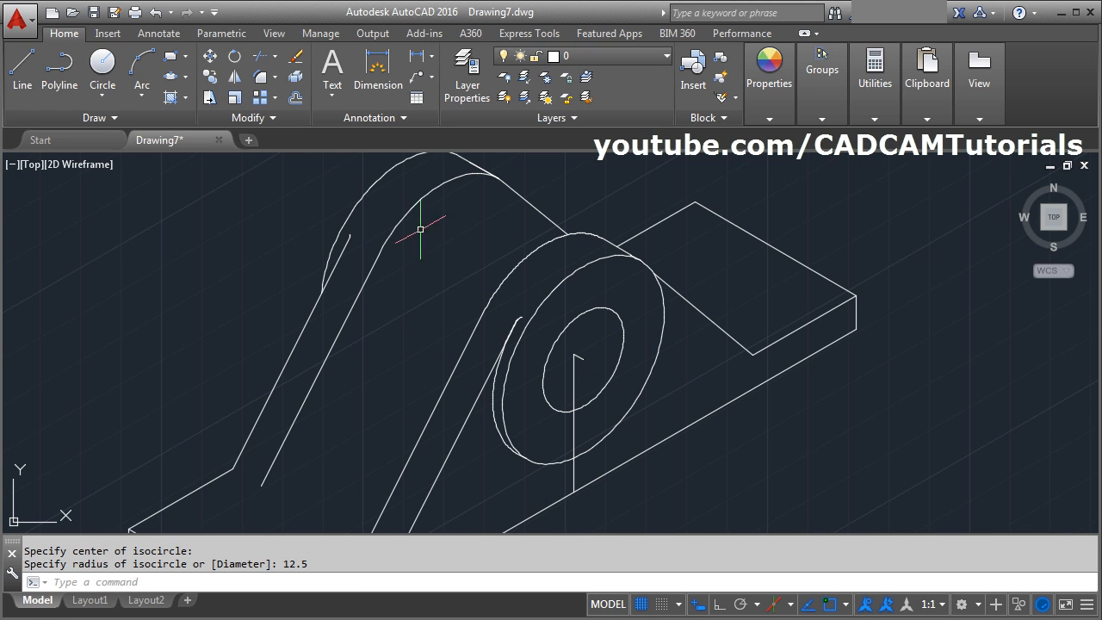
# Step: Copy the boss hole circle 12 units backward along the 150° isometric axis, with Ortho on and isoplane Left
pyautogui.click(209, 77)
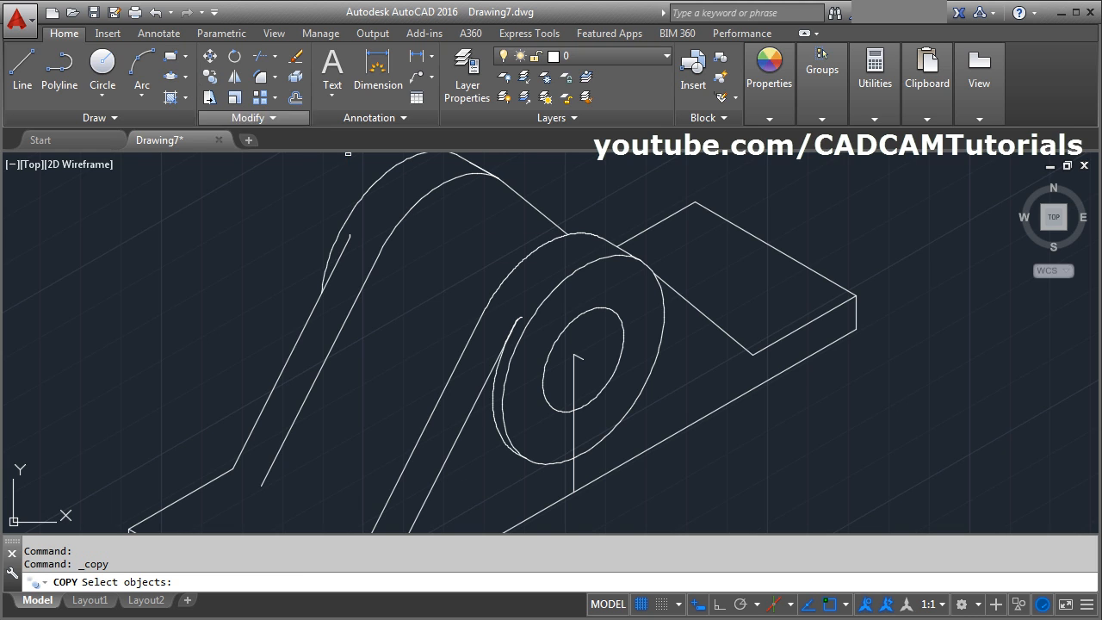
pyautogui.click(594, 396)
pyautogui.press('Return')
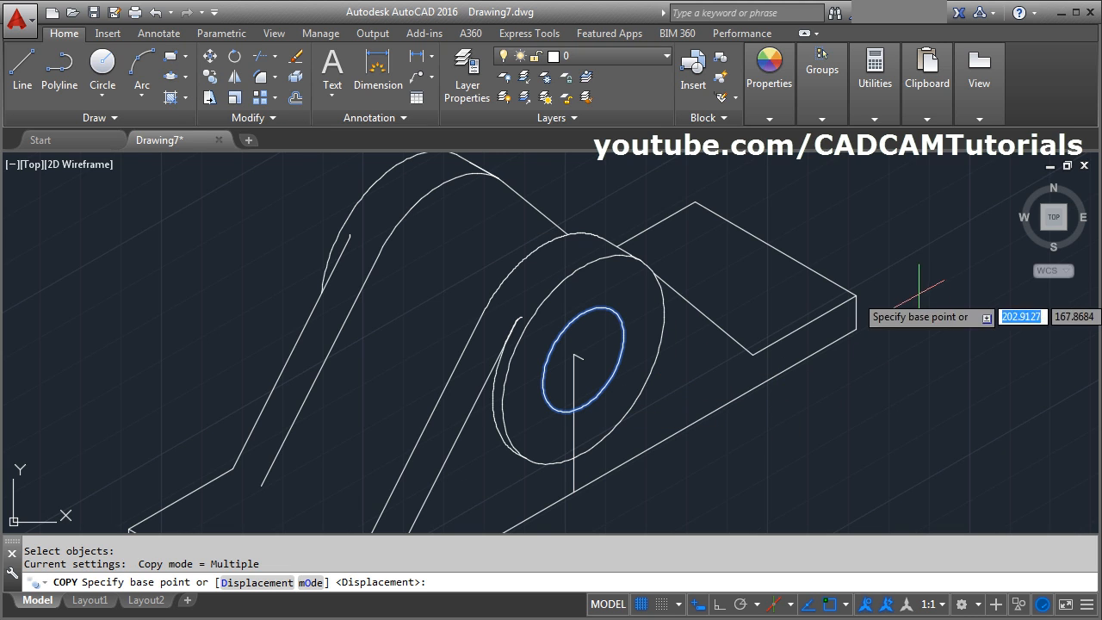
pyautogui.click(921, 254)
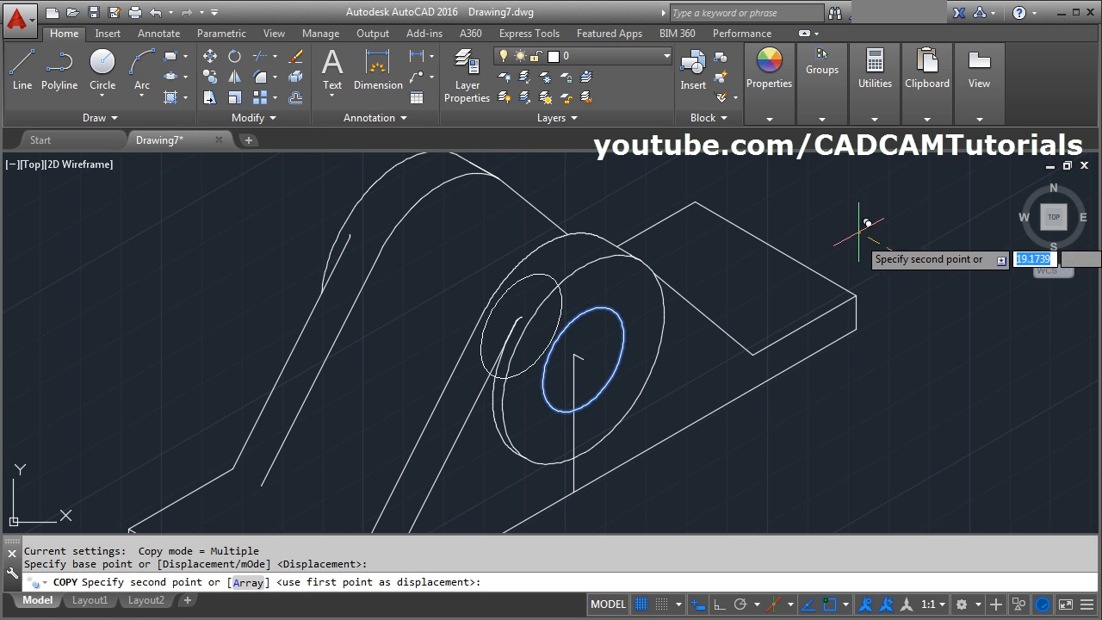
pyautogui.click(719, 603)
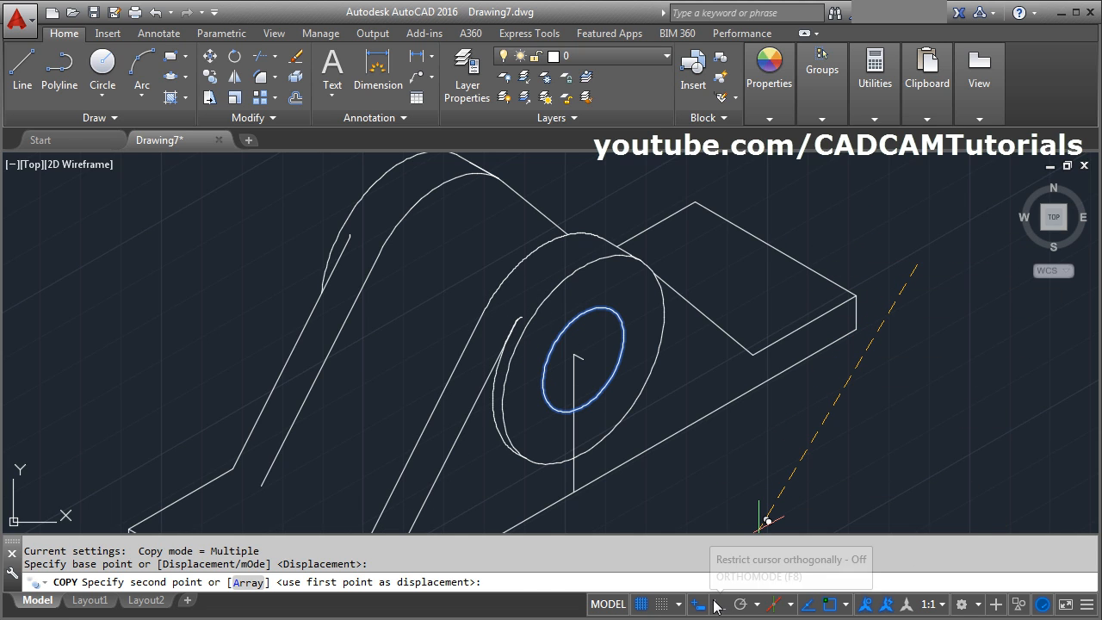
pyautogui.click(792, 604)
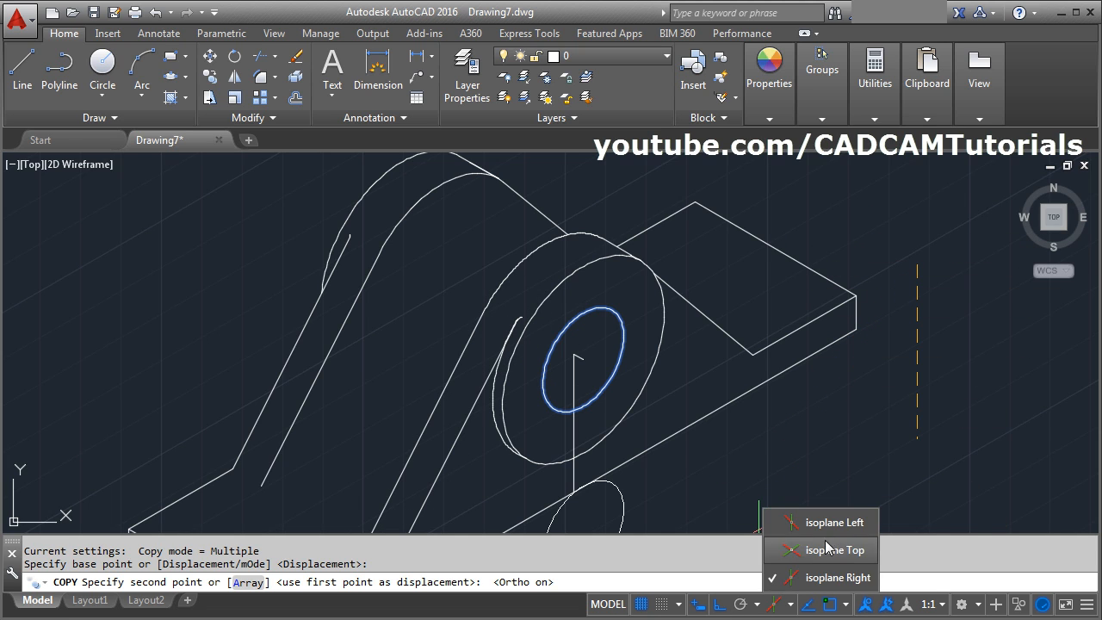
pyautogui.click(822, 521)
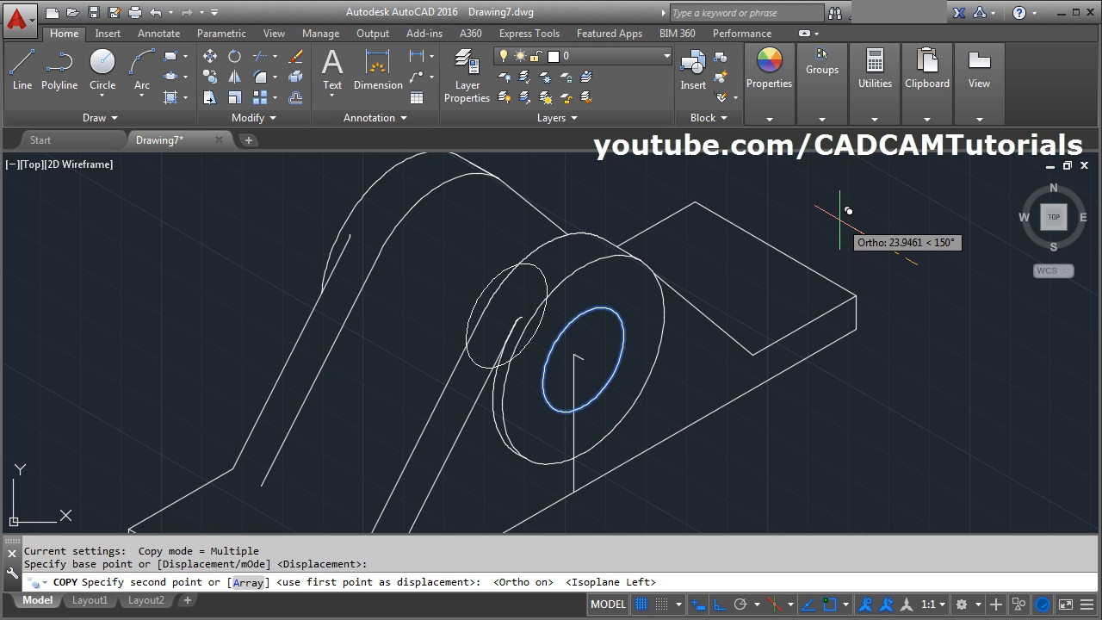
pyautogui.write('12')
pyautogui.press('Return')
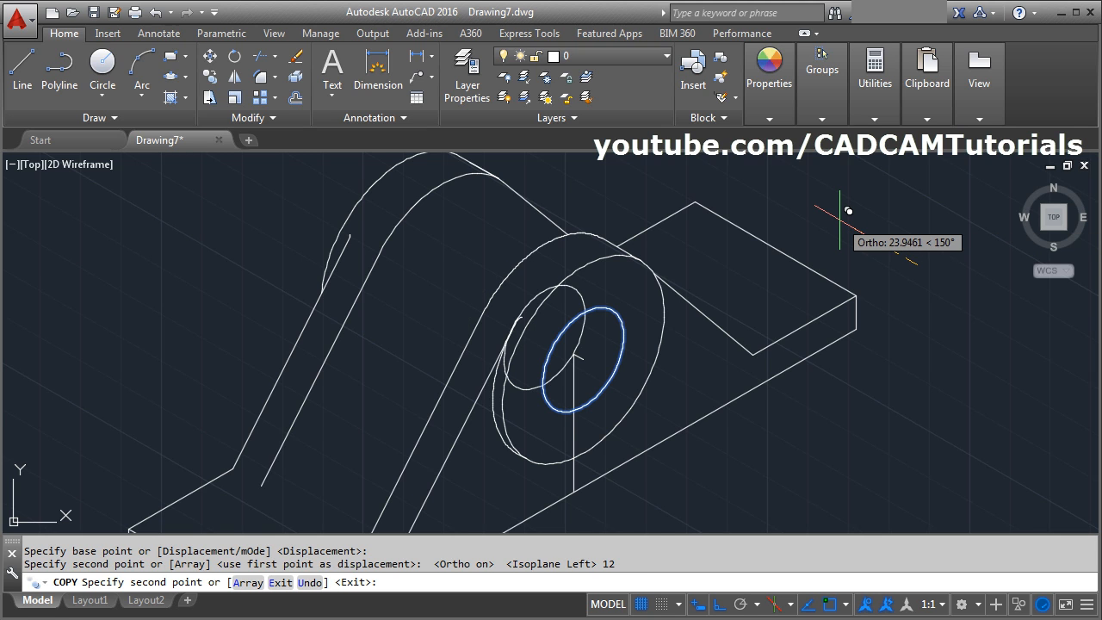
pyautogui.press('Return')
# Step: Trim the rear hole circle outside the boss's front hole circle, using the front circle as the cutting edge
pyautogui.scroll(3, 516, 387)
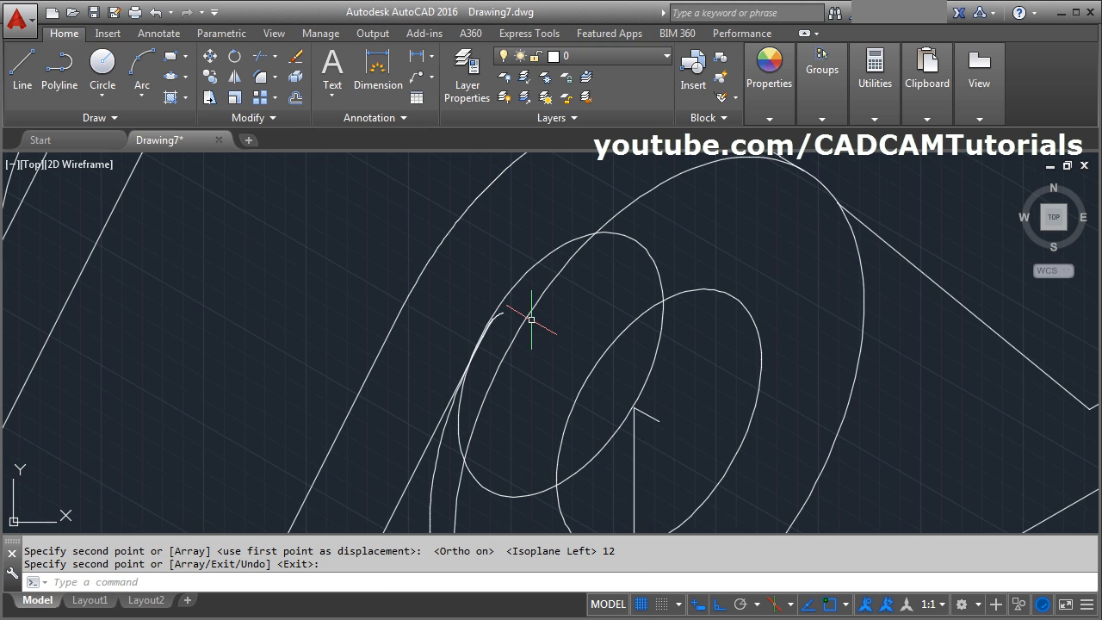
pyautogui.moveTo(529, 315)
pyautogui.mouseDown(button='middle')
pyautogui.moveTo(745, 322)
pyautogui.moveTo(799, 259)
pyautogui.mouseUp(button='middle')
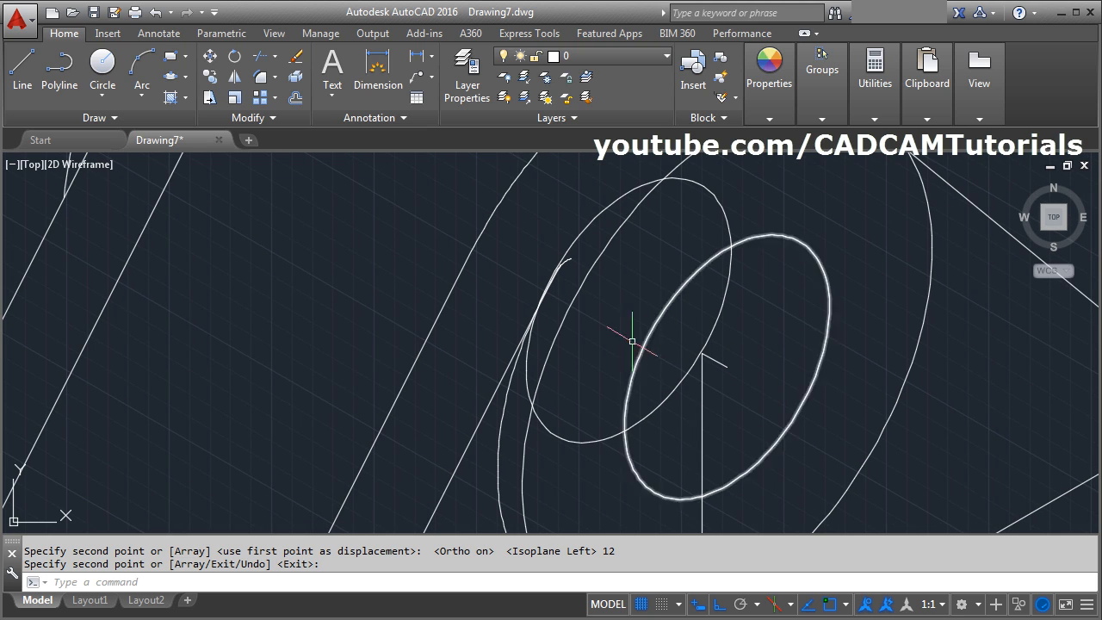
pyautogui.write('ts or')
pyautogui.press('Return')
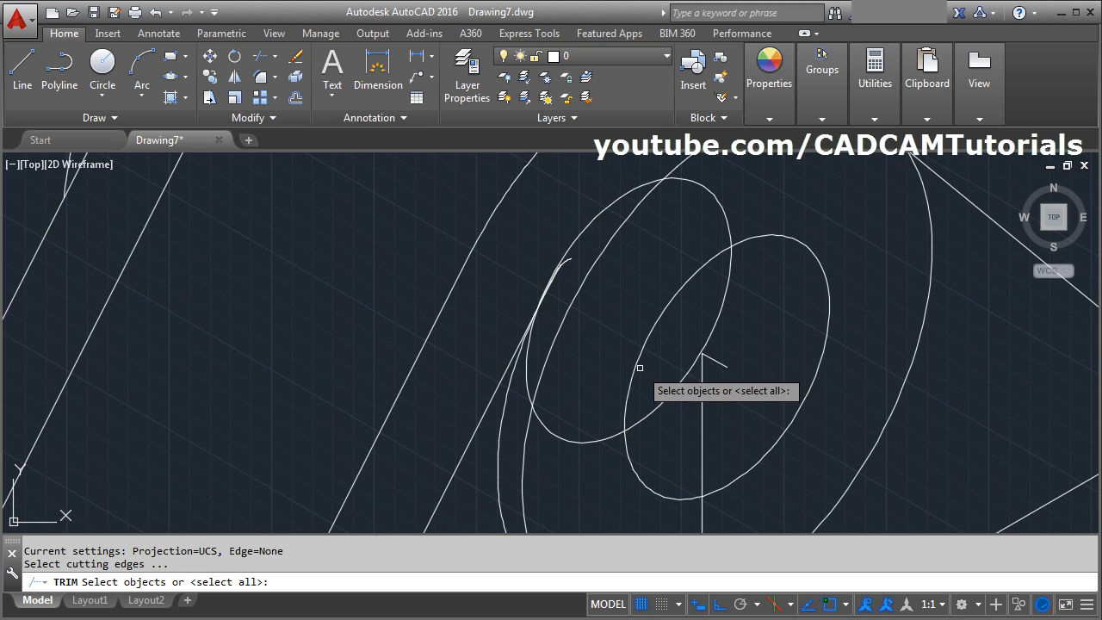
pyautogui.click(638, 361)
pyautogui.press('Return')
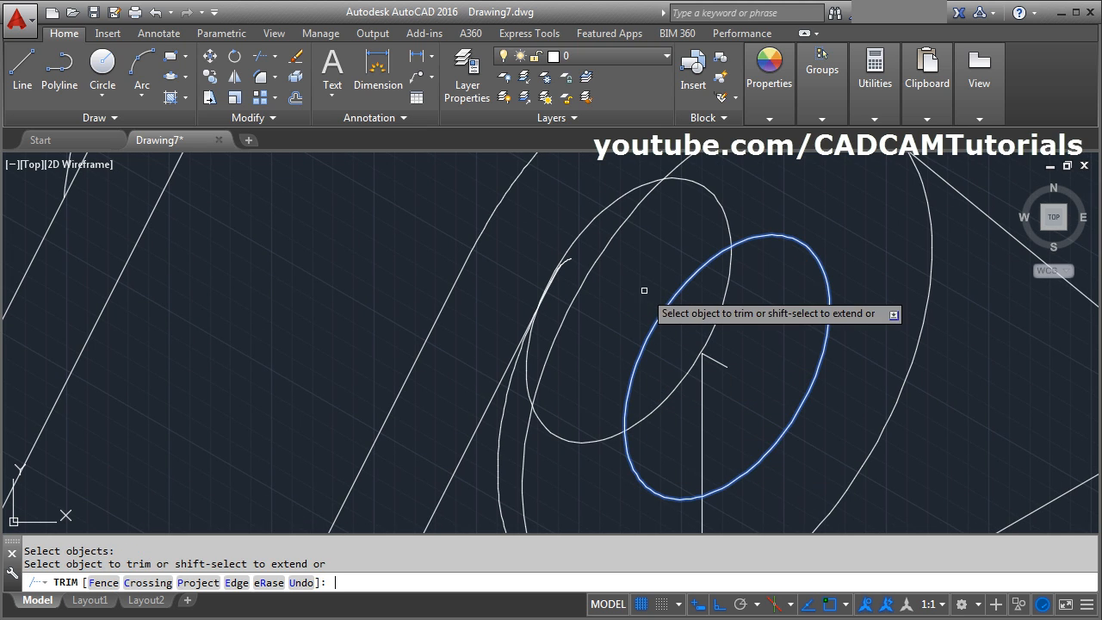
pyautogui.click(704, 187)
pyautogui.scroll(-2, 663, 259)
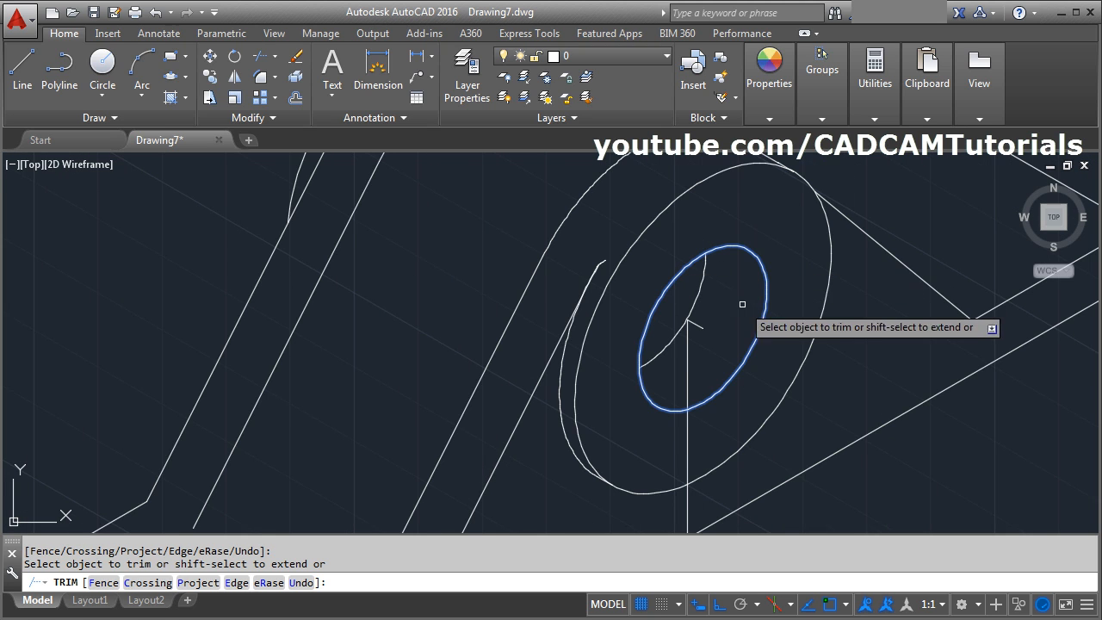
pyautogui.press('Escape')
# Step: Copy the boss hole circle and its inner depth arc from the boss centre to the centre point on the rear lug's face
pyautogui.scroll(-1, 673, 345)
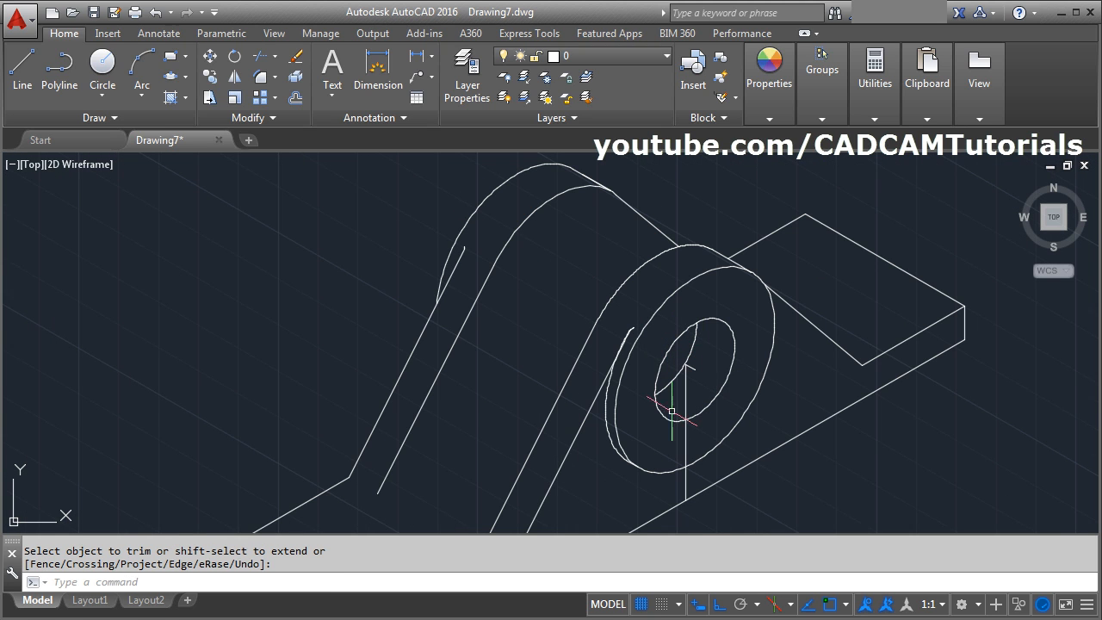
pyautogui.scroll(1, 711, 355)
pyautogui.write('c')
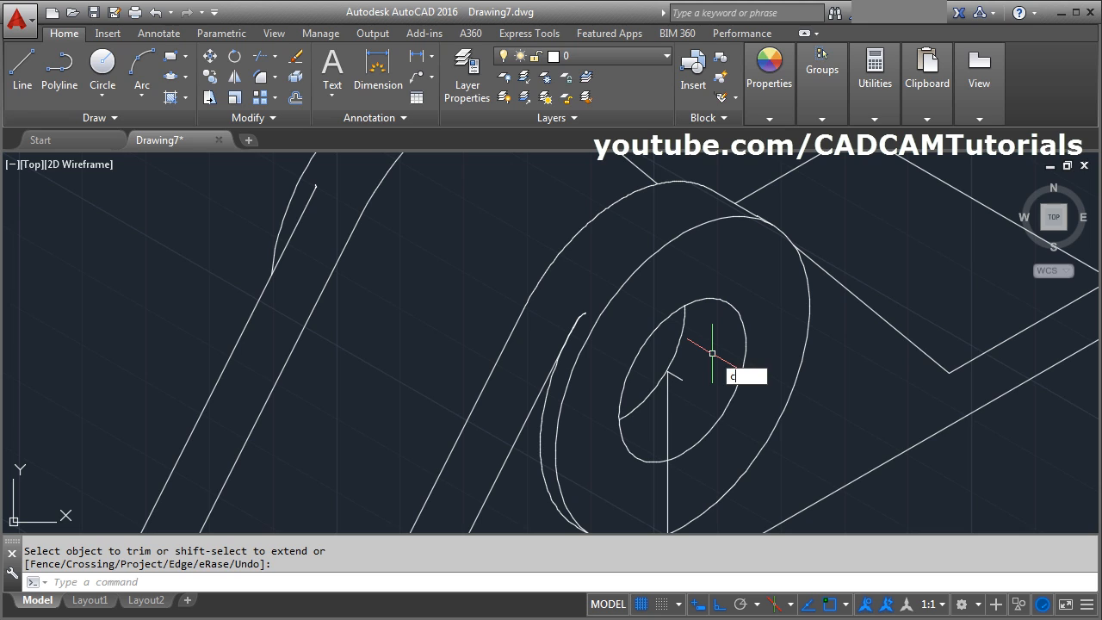
pyautogui.write('o')
pyautogui.press('Return')
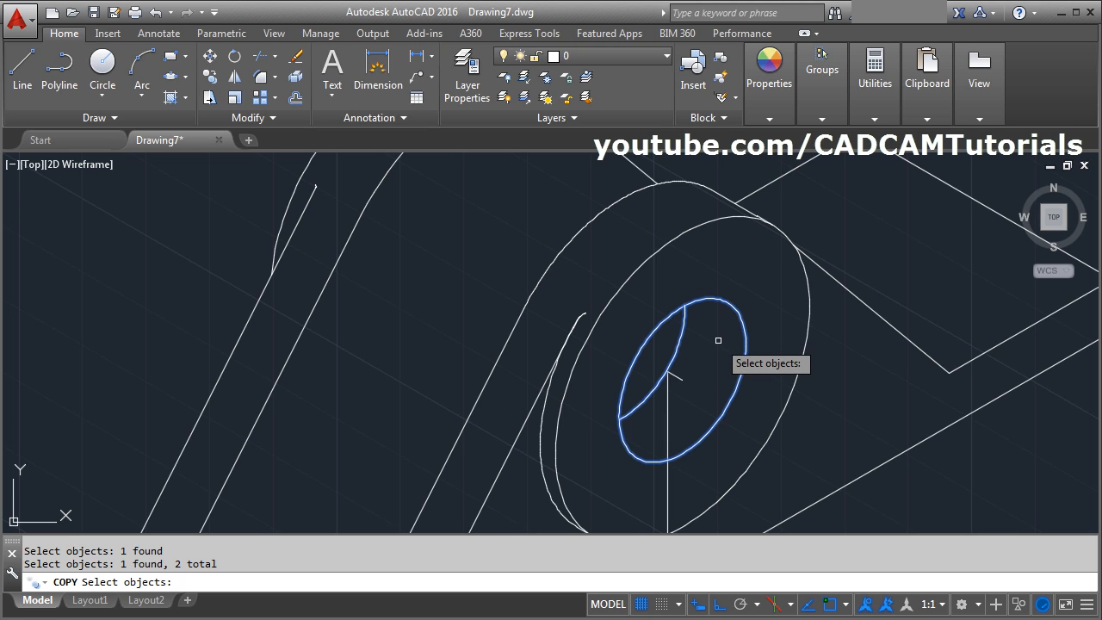
pyautogui.press('Return')
pyautogui.scroll(-2, 701, 370)
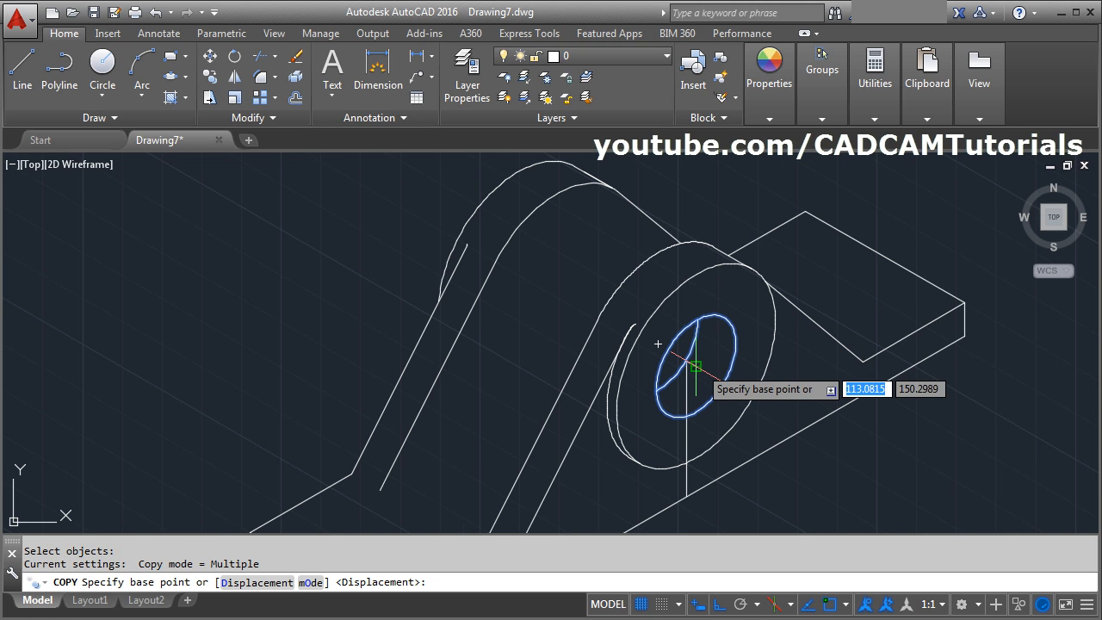
pyautogui.click(696, 366)
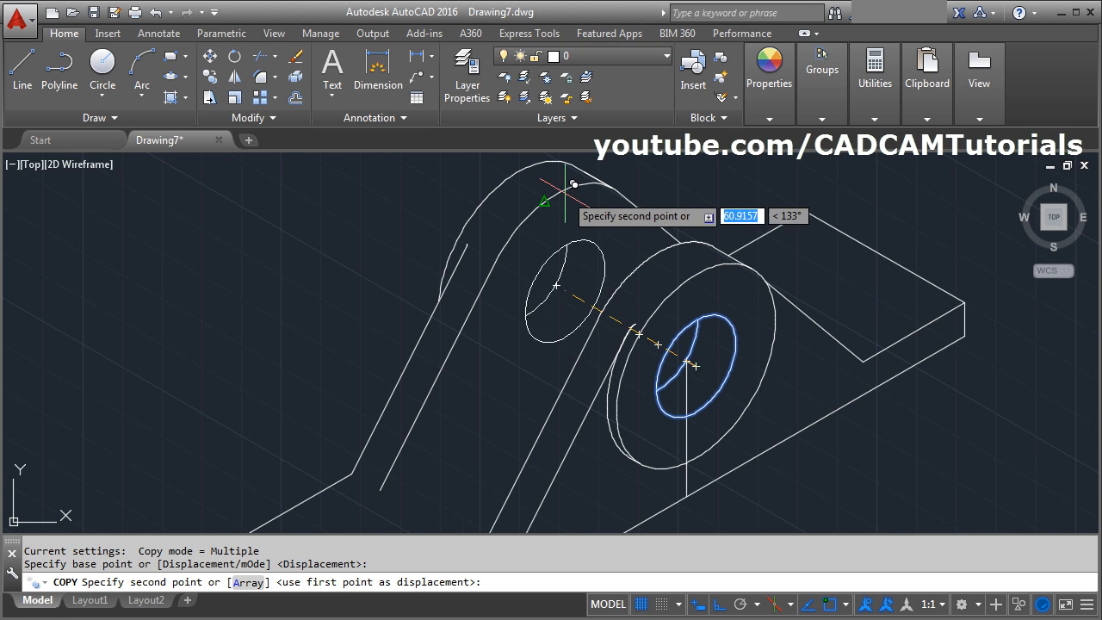
pyautogui.click(556, 285)
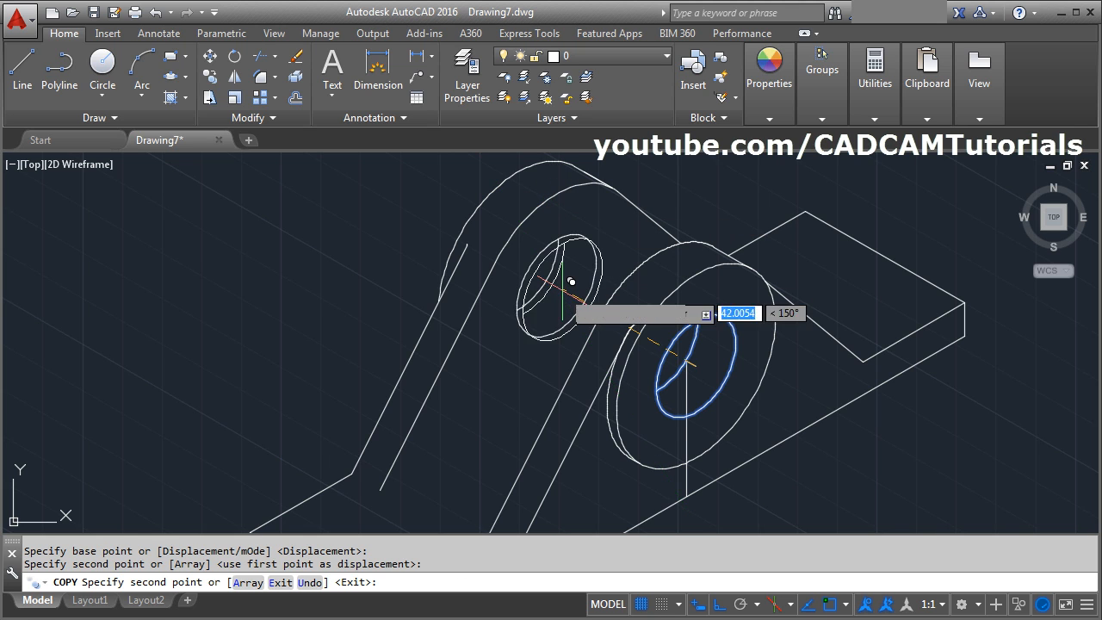
pyautogui.press('Escape')
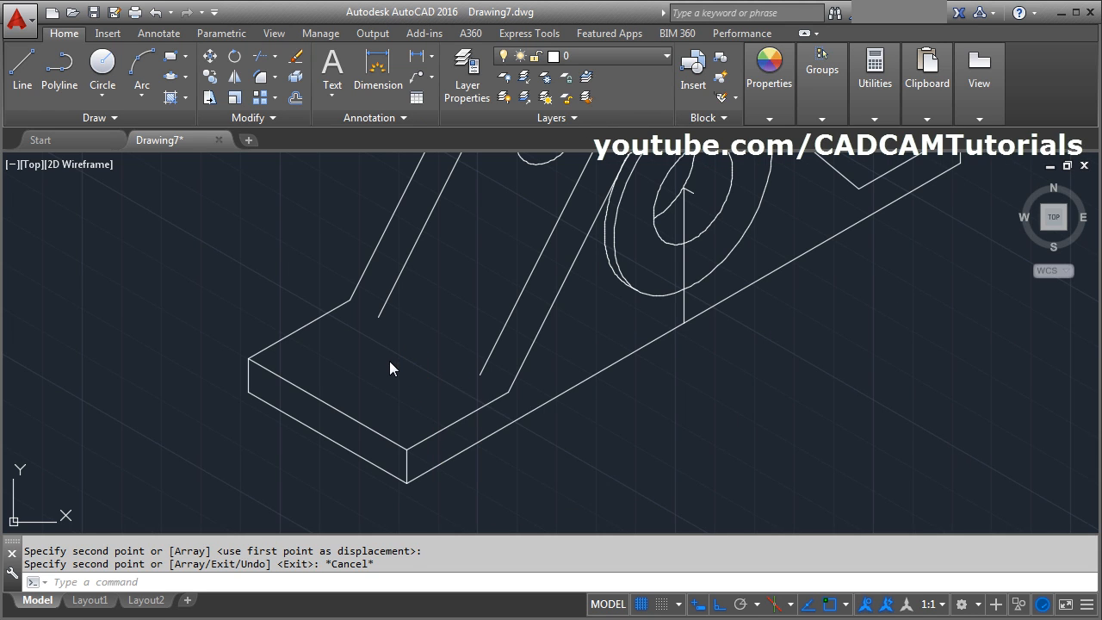
# Step: Draw a centre line on isoplane Top between the midpoints of the base's two short top edges
pyautogui.write('L')
pyautogui.press('Return')
pyautogui.click(794, 606)
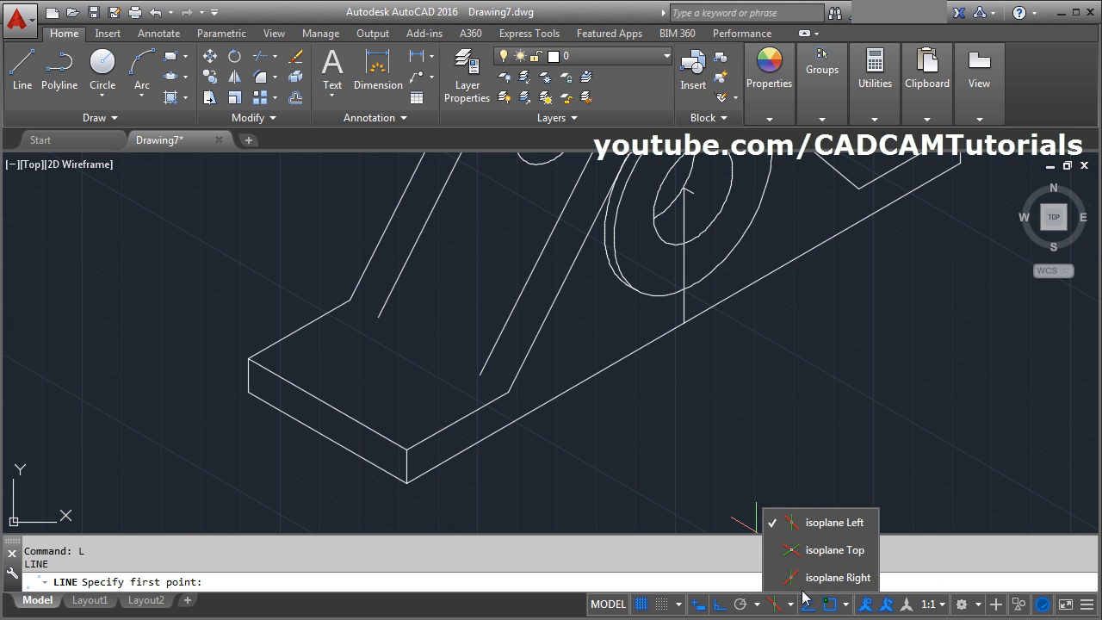
pyautogui.click(851, 546)
pyautogui.click(326, 418)
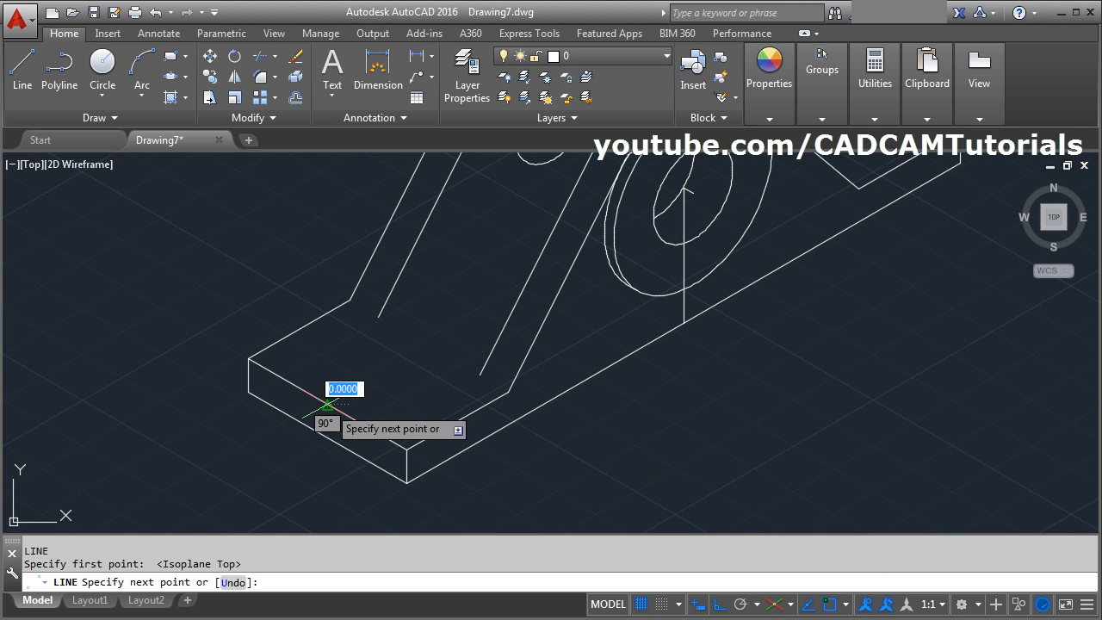
pyautogui.scroll(-4, 504, 350)
pyautogui.scroll(3, 457, 387)
pyautogui.click(495, 321)
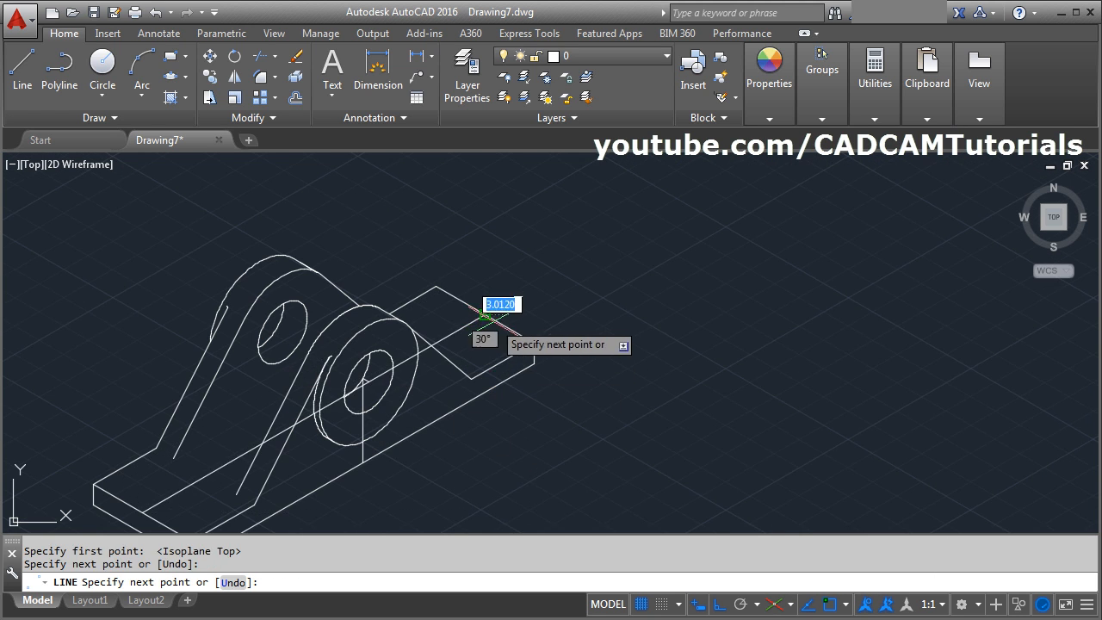
pyautogui.press('Return')
# Step: Copy the base's near short top edge 16 units inward along the 30° isometric axis
pyautogui.moveTo(348, 466); pyautogui.dragTo(470, 393, button='middle')
pyautogui.scroll(4, 293, 457)
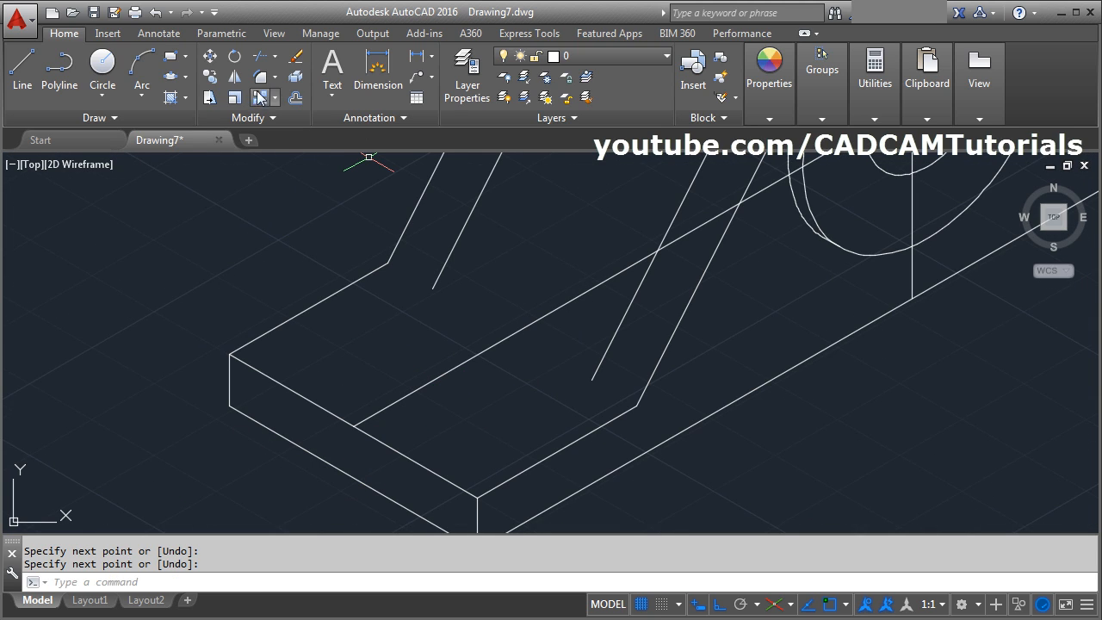
pyautogui.click(211, 77)
pyautogui.click(410, 456)
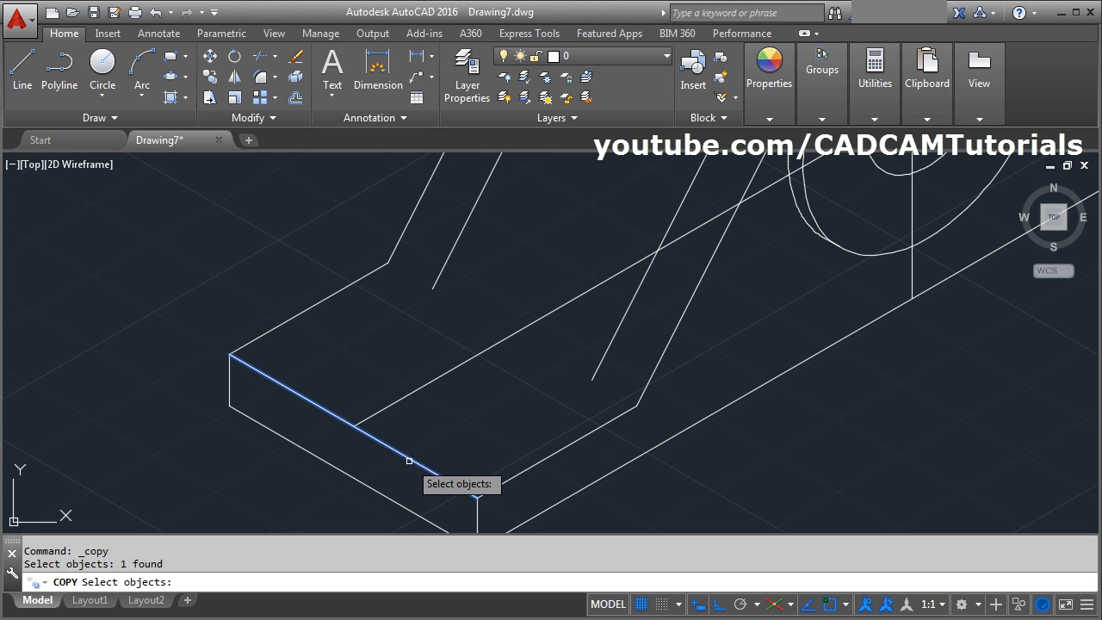
pyautogui.press('Return')
pyautogui.click(437, 428)
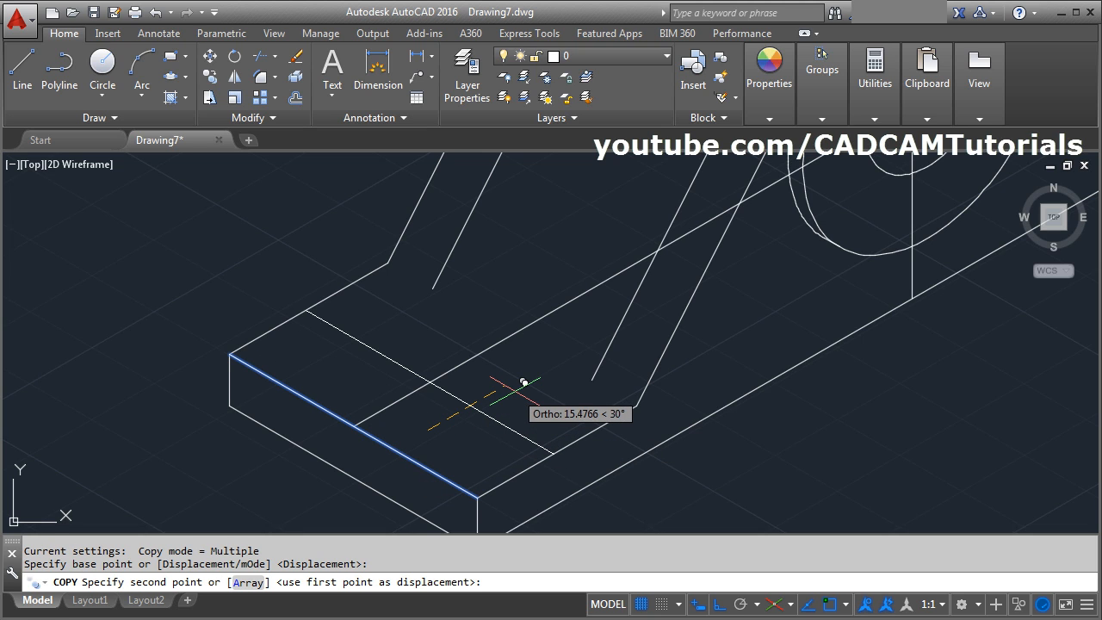
pyautogui.write('16')
pyautogui.press('Return')
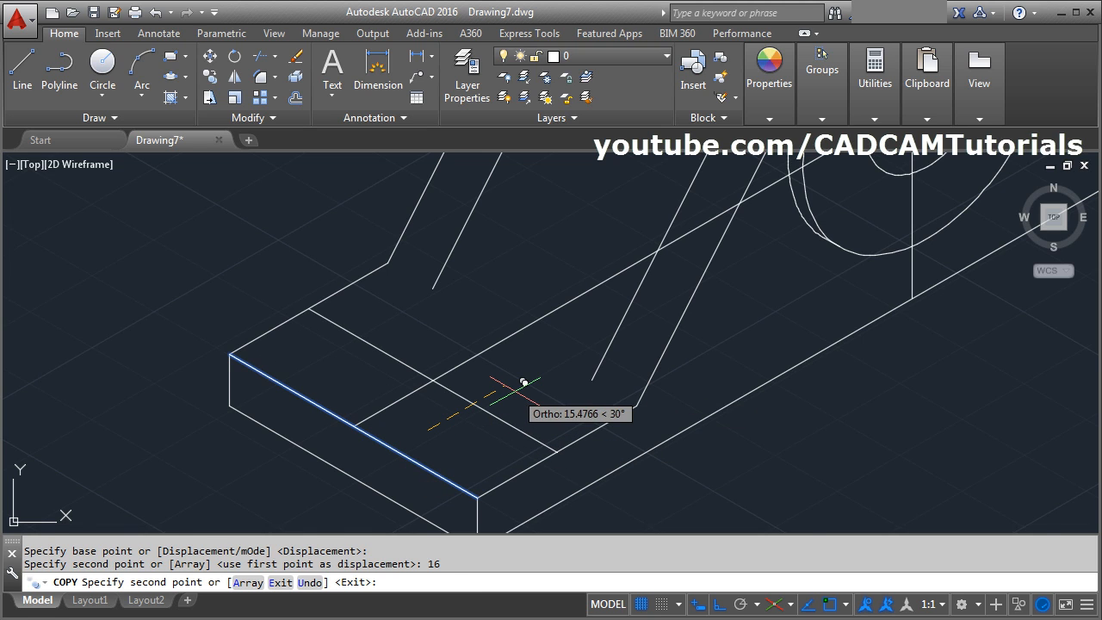
pyautogui.scroll(-3, 733, 368)
pyautogui.press('Return')
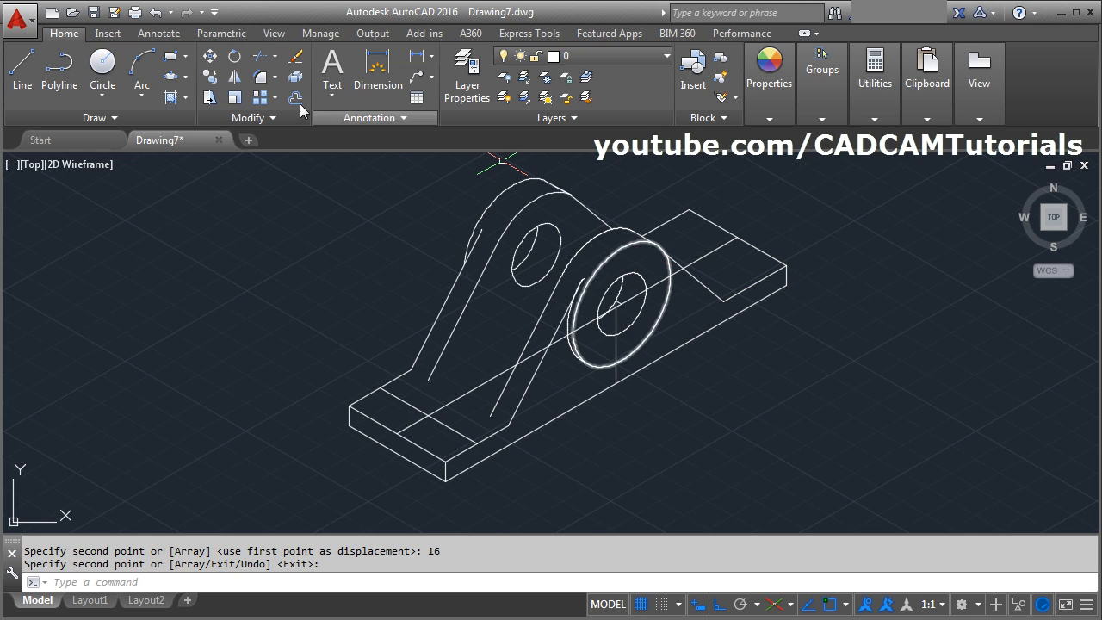
# Step: Copy the base's far short top edge 16 units inward along the 210° direction
pyautogui.click(210, 77)
pyautogui.click(764, 250)
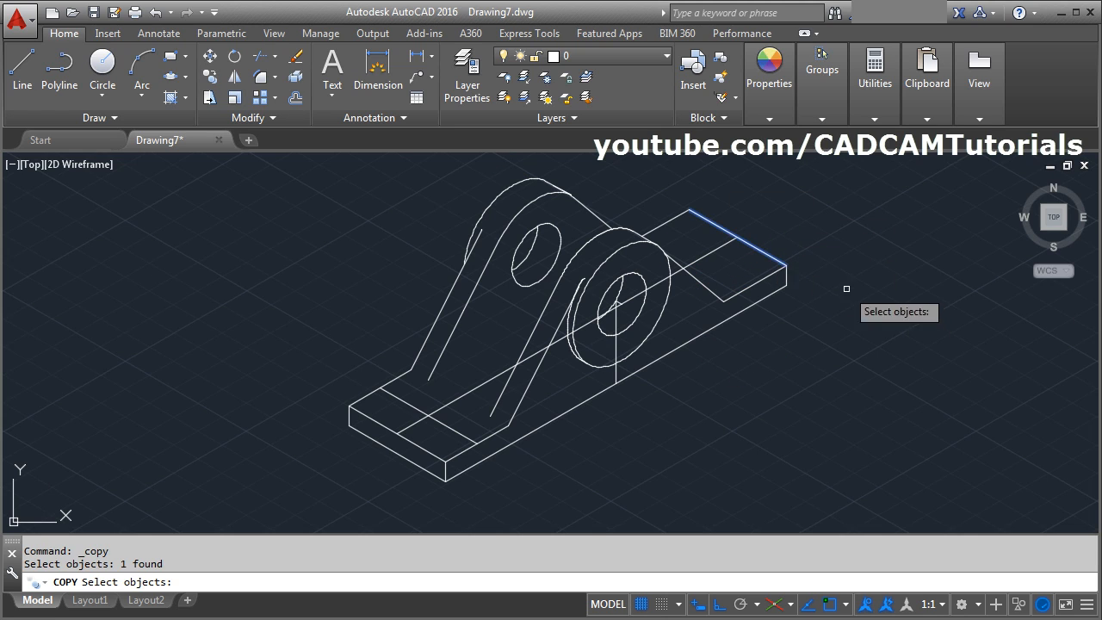
pyautogui.press('Return')
pyautogui.click(848, 284)
pyautogui.write('1')
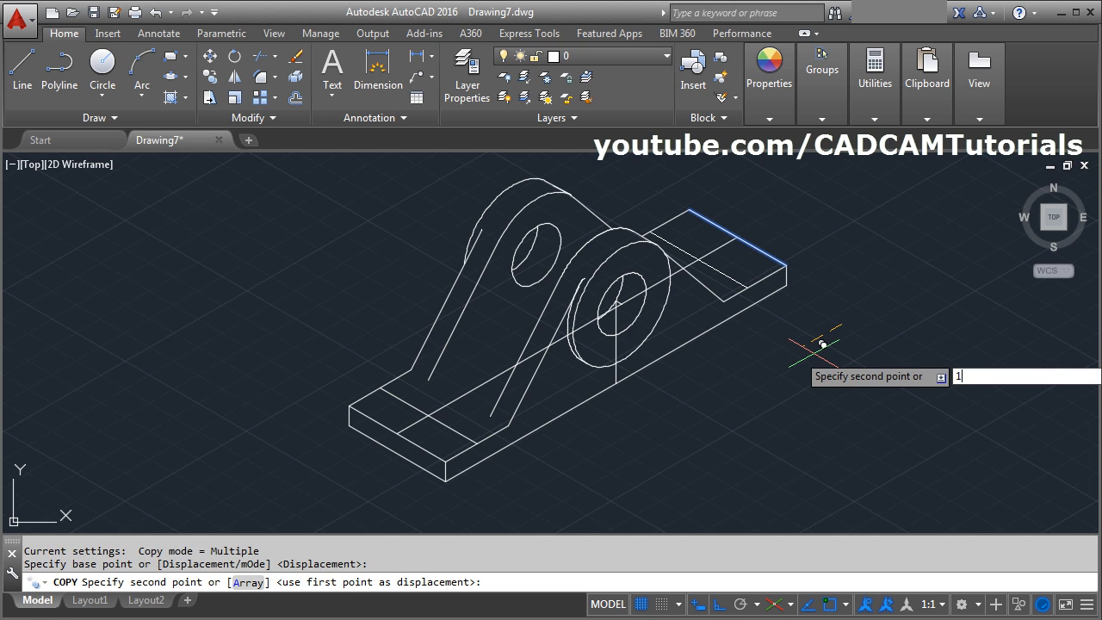
pyautogui.write('6')
pyautogui.press('Return')
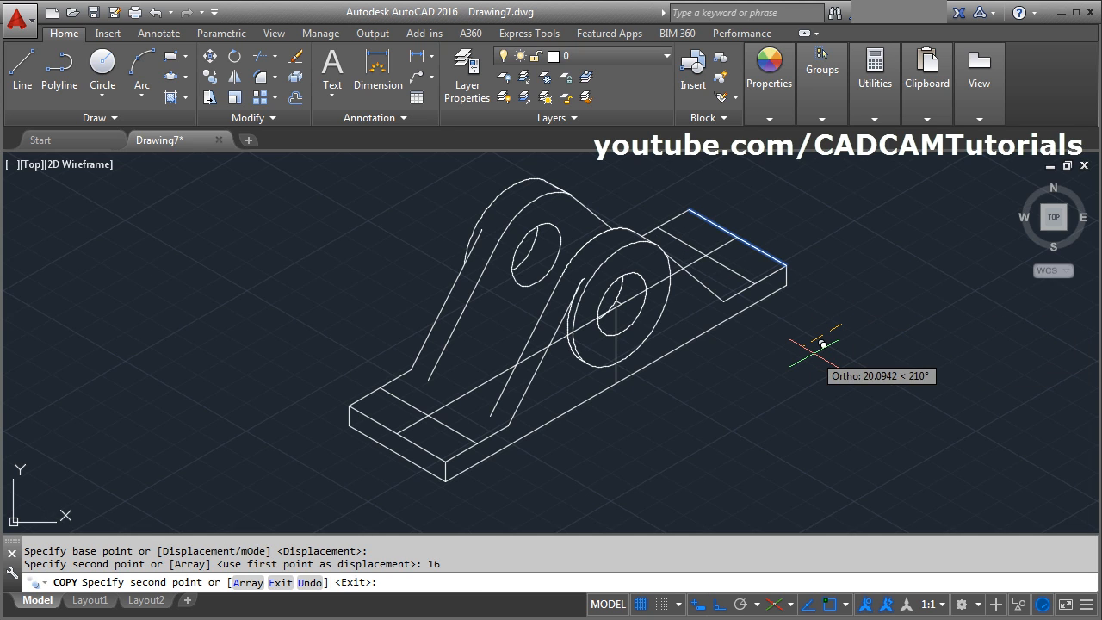
pyautogui.press('Return')
# Step: Check the base hole in the reference image and draw a 12 diameter isocircle centred on the near centre-line intersection
pyautogui.scroll(2, 391, 450)
pyautogui.click(0, 379)
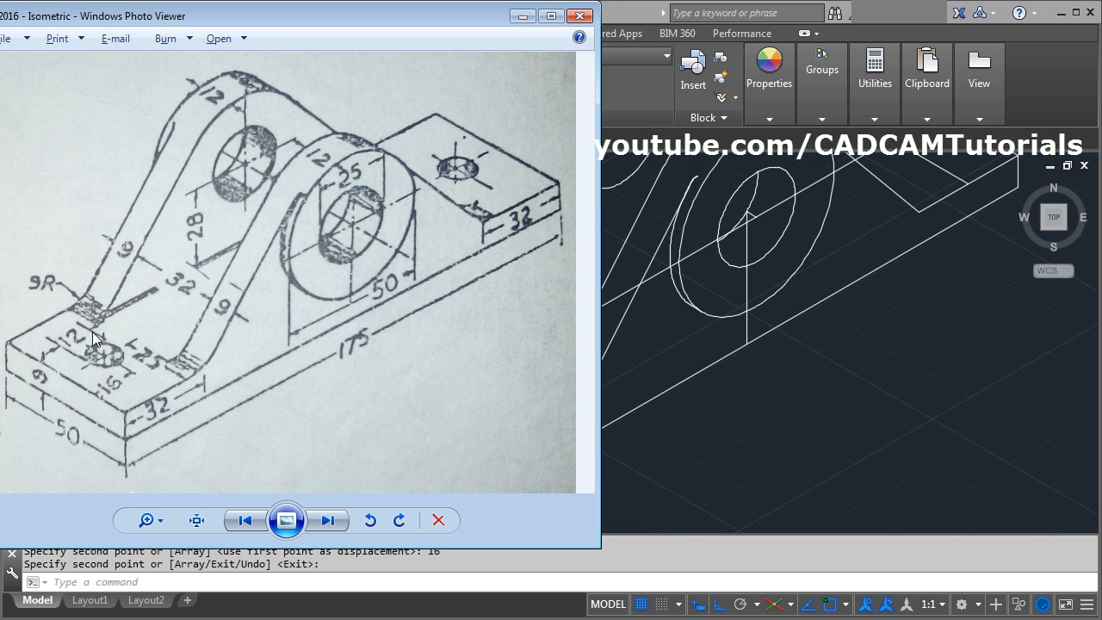
pyautogui.click(650, 427)
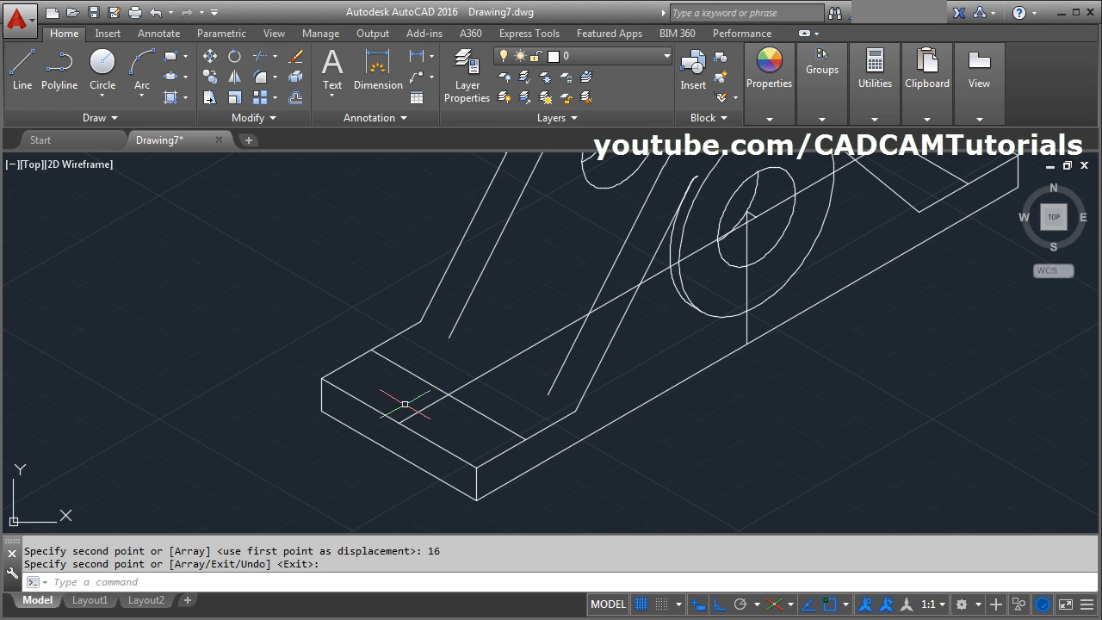
pyautogui.scroll(4, 424, 400)
pyautogui.moveTo(421, 447); pyautogui.dragTo(438, 418, button='middle')
pyautogui.moveTo(438, 419); pyautogui.dragTo(463, 361, button='middle')
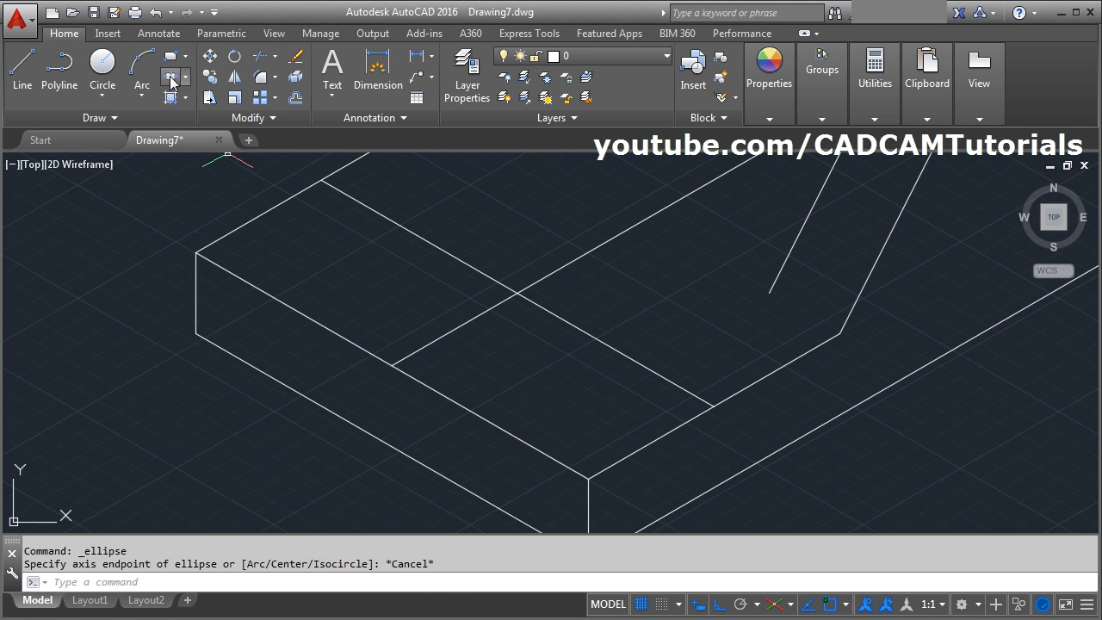
pyautogui.click(171, 78)
pyautogui.click(408, 591)
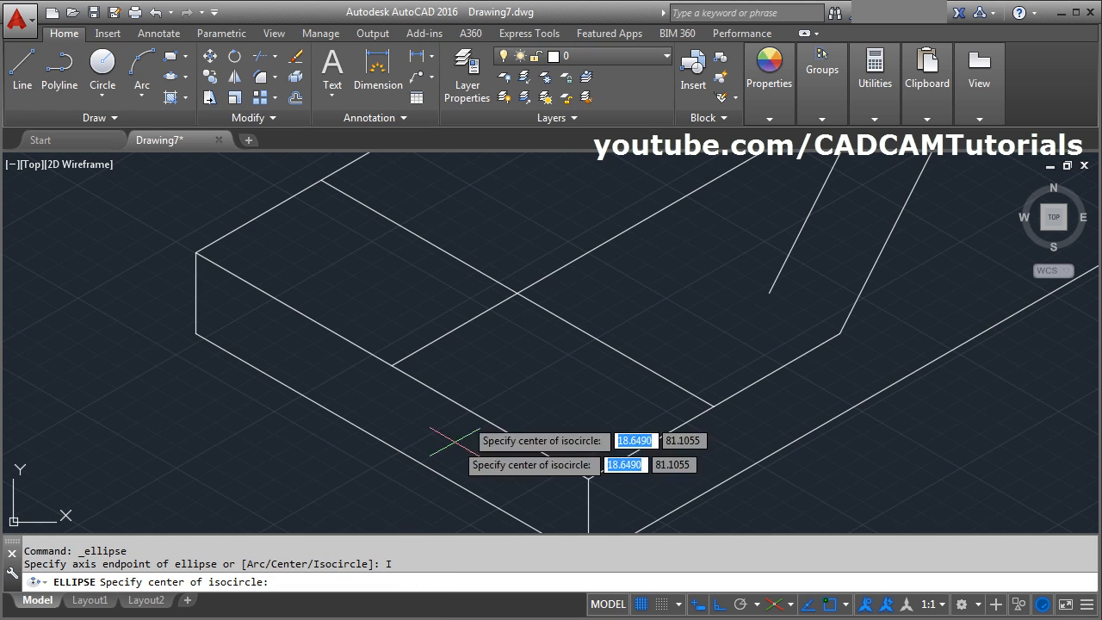
pyautogui.click(517, 294)
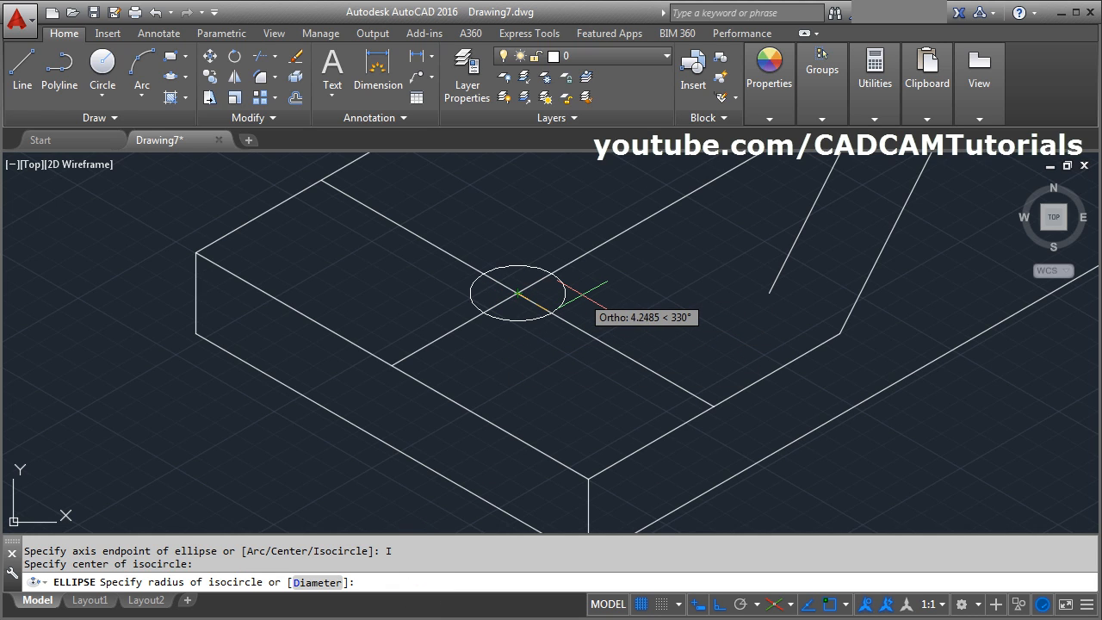
pyautogui.write('4')
pyautogui.press('Return')
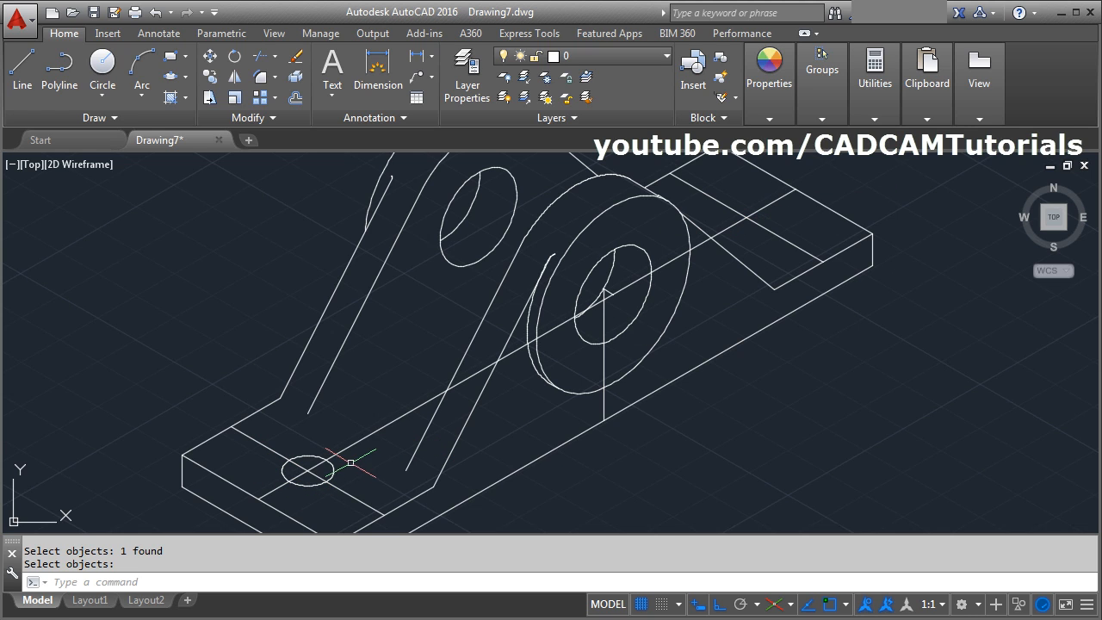
# Step: Copy the near base hole circle from its centre to the centre-line intersection at the far end of the base
pyautogui.write('o')
pyautogui.press('Return')
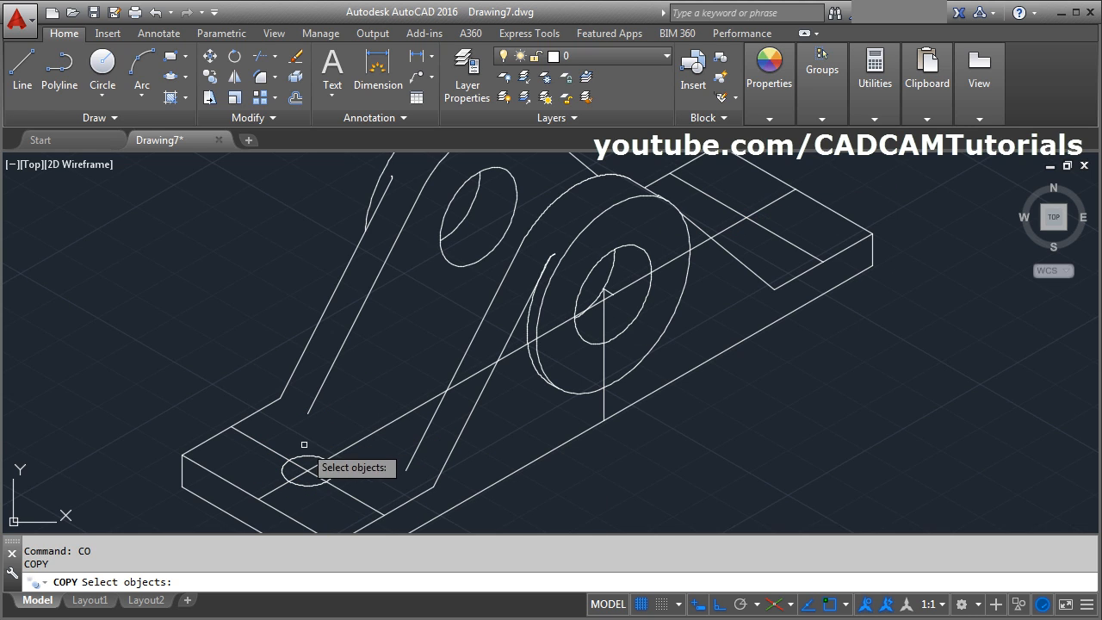
pyautogui.click(315, 456)
pyautogui.press('Return')
pyautogui.click(307, 470)
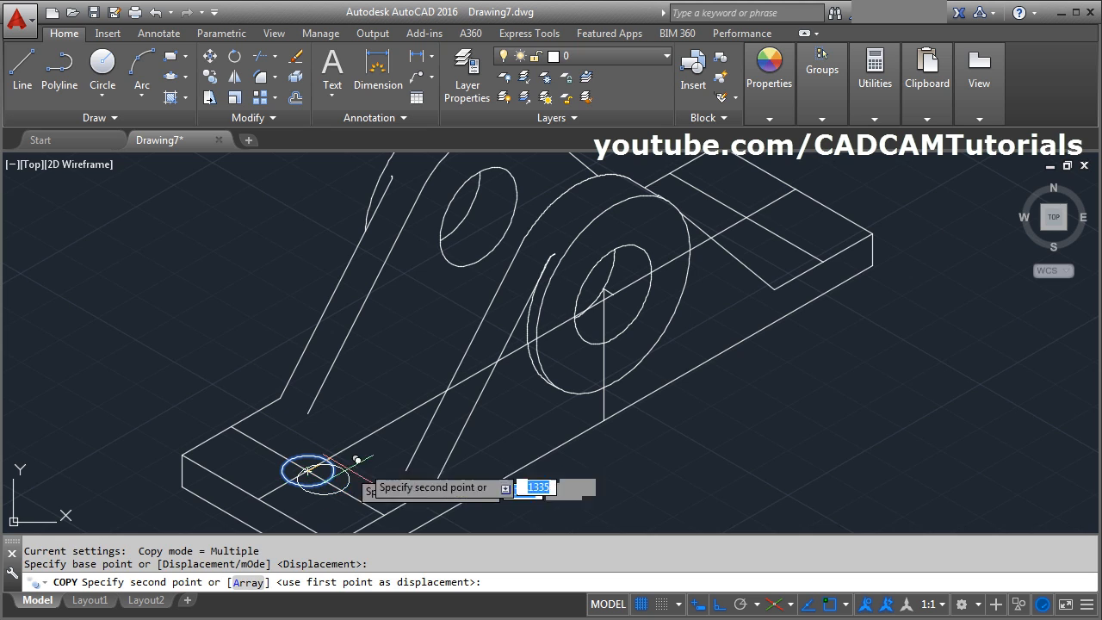
pyautogui.click(746, 217)
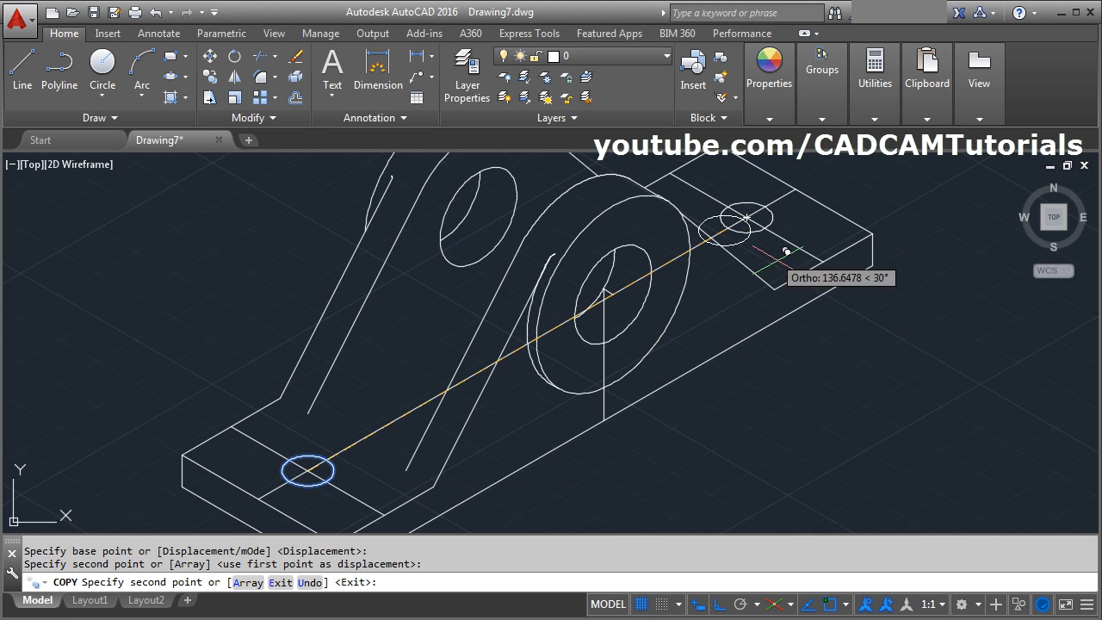
pyautogui.press('Escape')
# Step: Break the long centre line between the two base holes, leaving short centre lines at each hole
pyautogui.scroll(-2, 671, 346)
pyautogui.scroll(2, 589, 351)
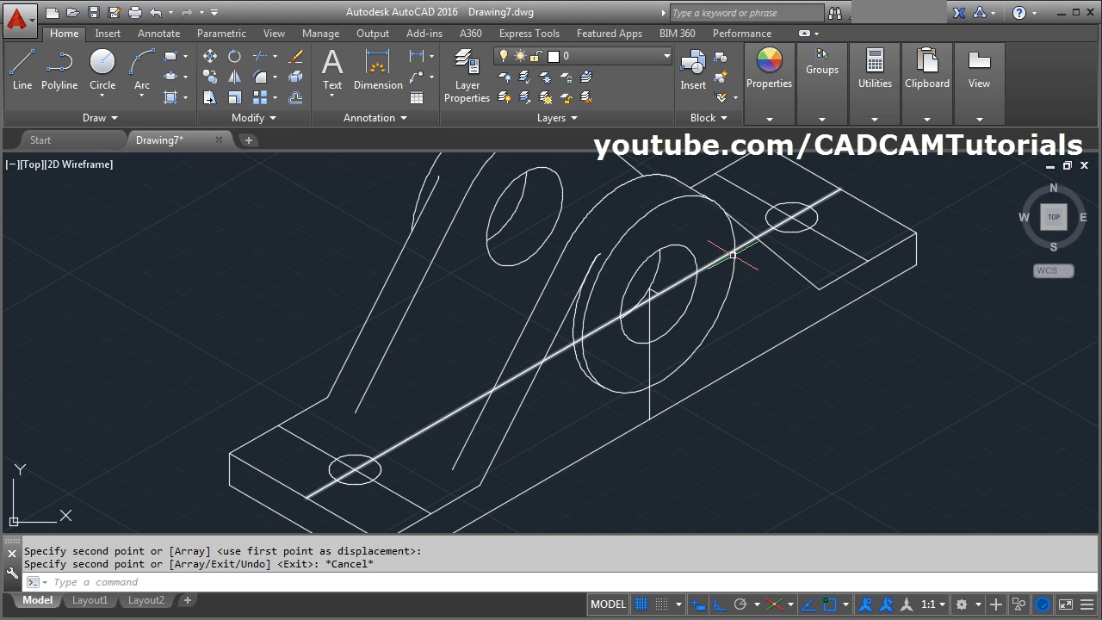
pyautogui.click(243, 118)
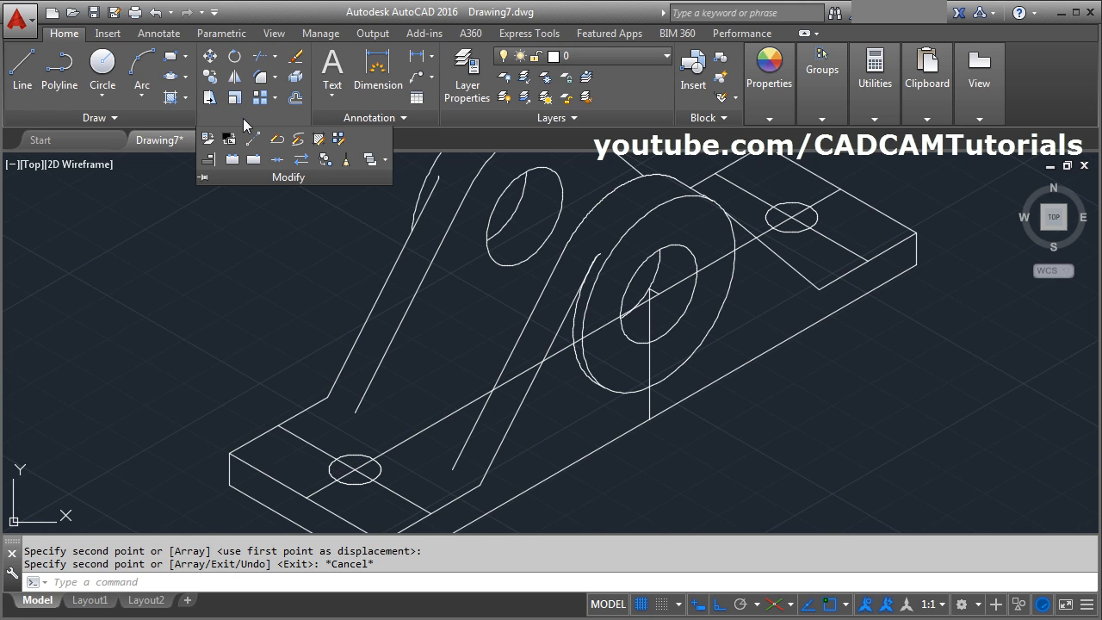
pyautogui.click(232, 160)
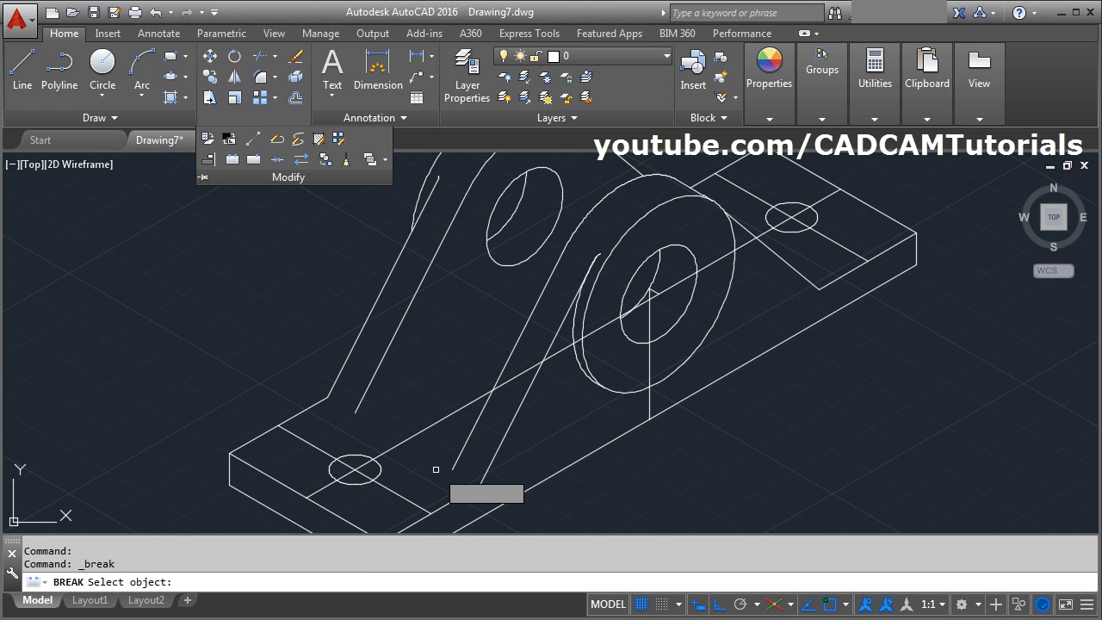
pyautogui.click(409, 440)
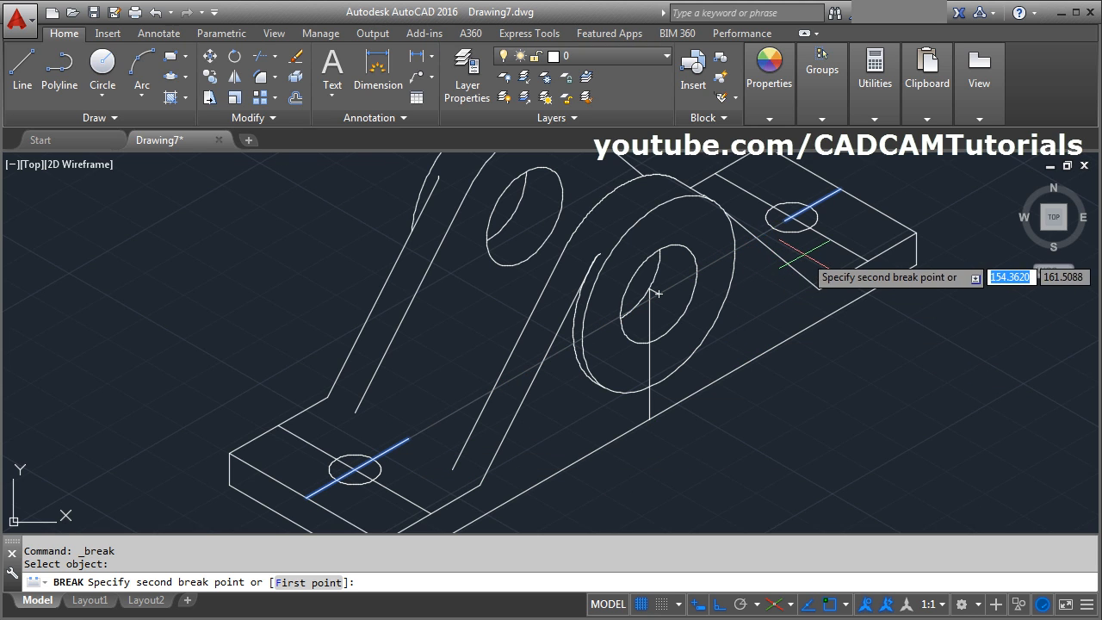
pyautogui.scroll(4, 775, 269)
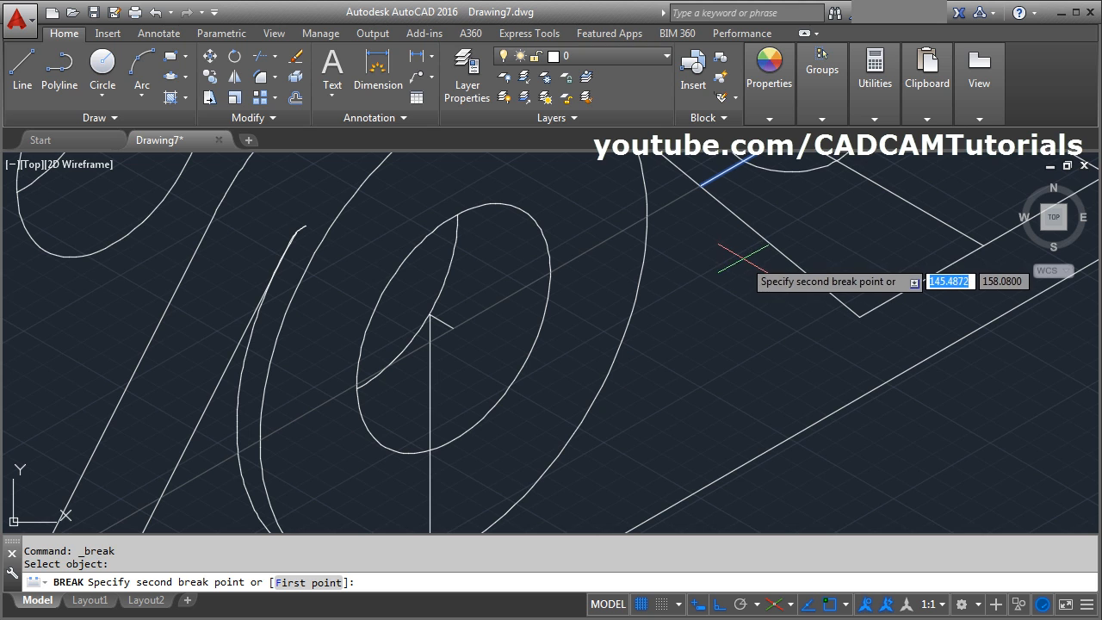
pyautogui.click(752, 261)
# Step: Check the reference image and fillet the corner between the base's near top edge and the front lug's outer slanted line with radius 9
pyautogui.scroll(-3, 753, 278)
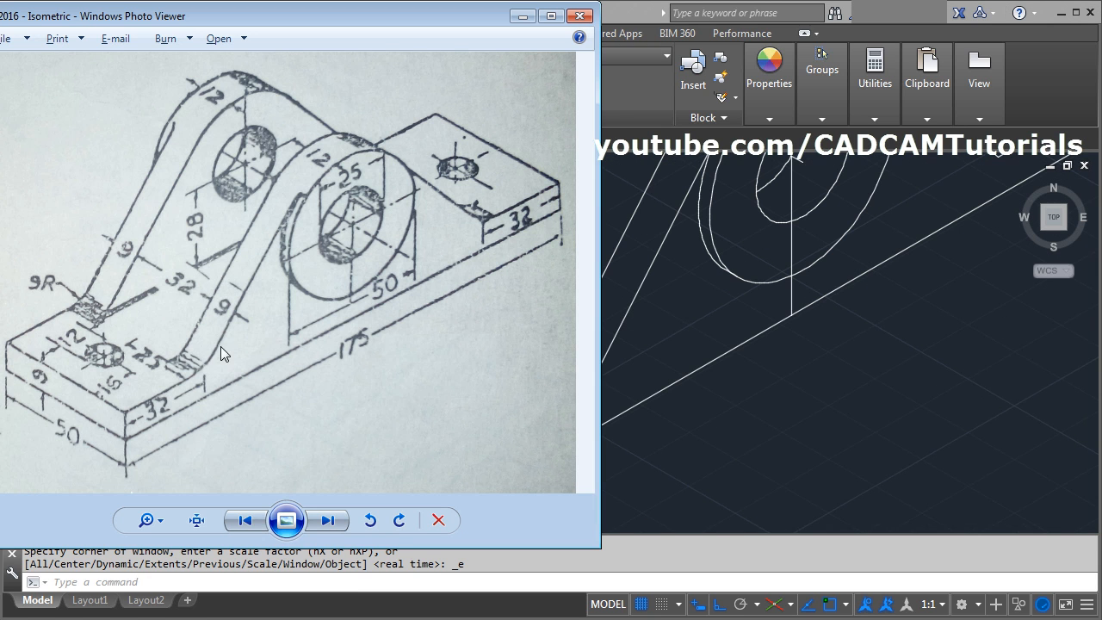
pyautogui.click(674, 484)
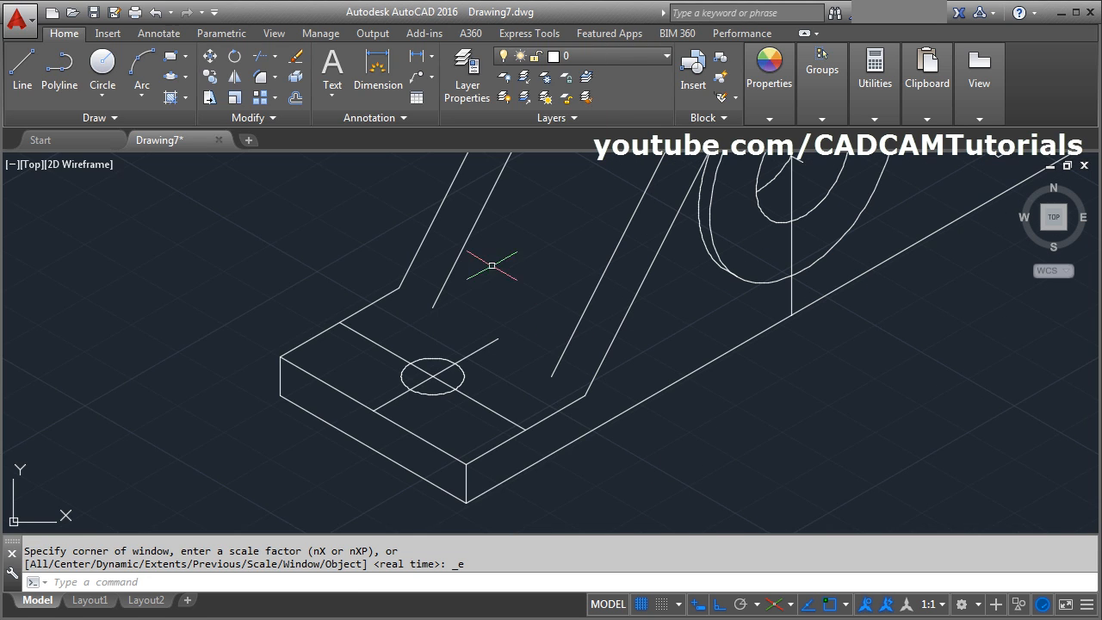
pyautogui.click(258, 79)
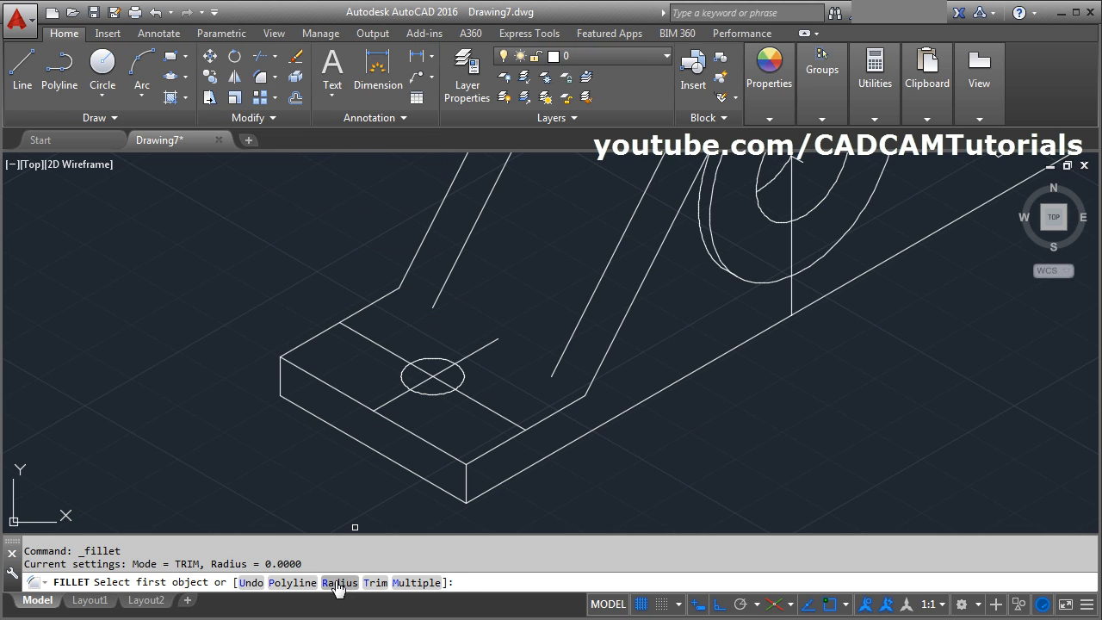
pyautogui.click(338, 583)
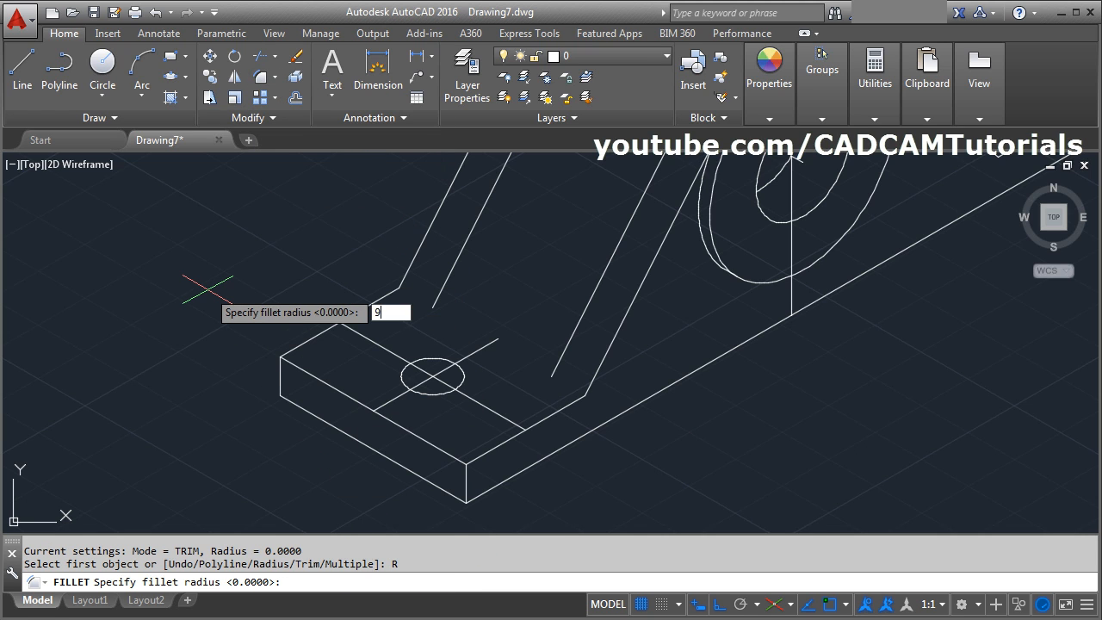
pyautogui.press('Return')
pyautogui.click(551, 415)
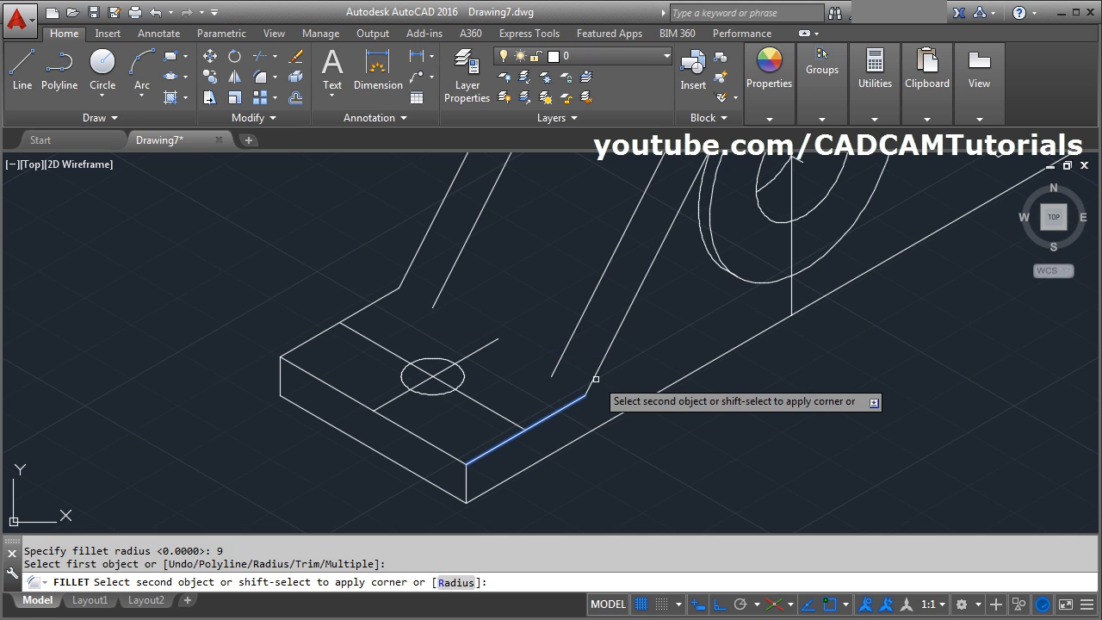
pyautogui.click(598, 377)
# Step: Copy the new fillet arc 9 units along the 150° isometric direction to the front lug's rear slanted line
pyautogui.scroll(2, 600, 347)
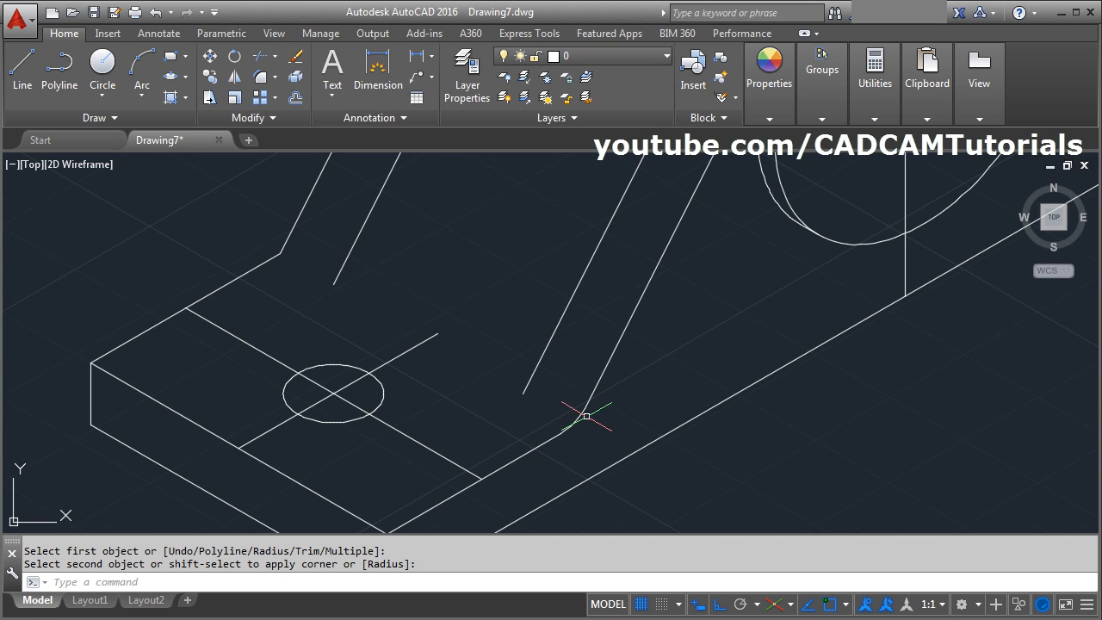
pyautogui.write('c')
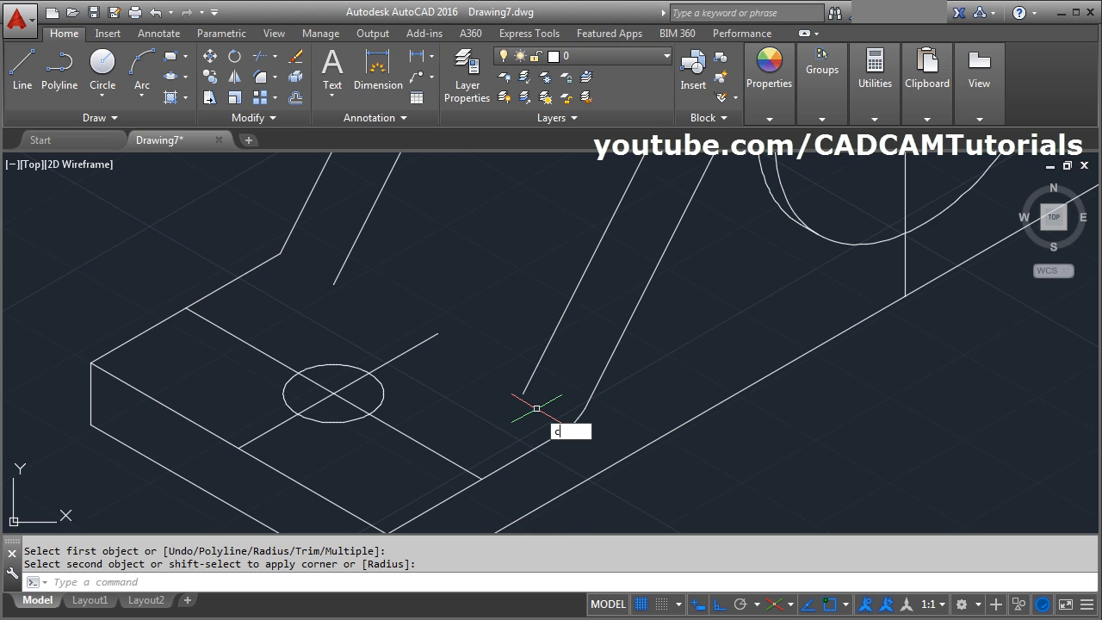
pyautogui.write('o')
pyautogui.press('Return')
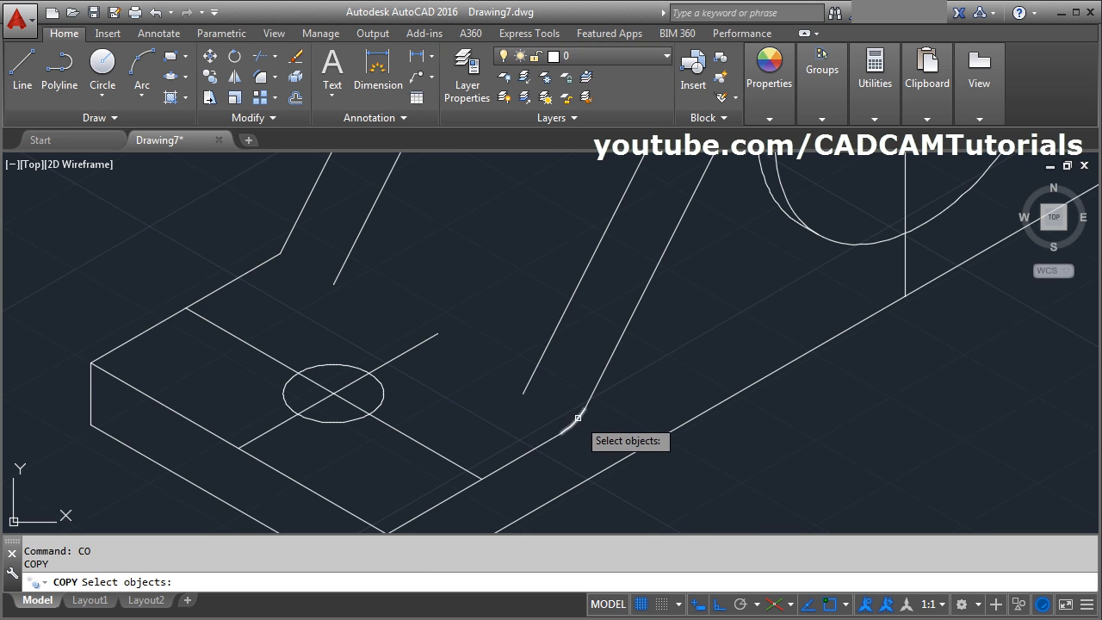
pyautogui.click(577, 418)
pyautogui.press('Return')
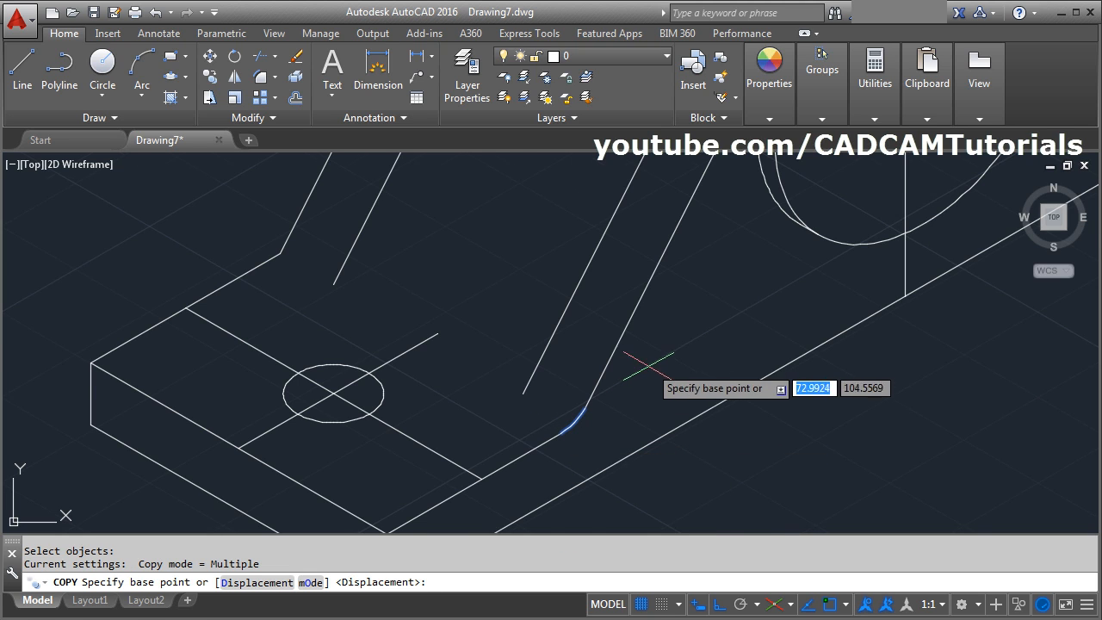
pyautogui.scroll(-3, 651, 366)
pyautogui.click(487, 478)
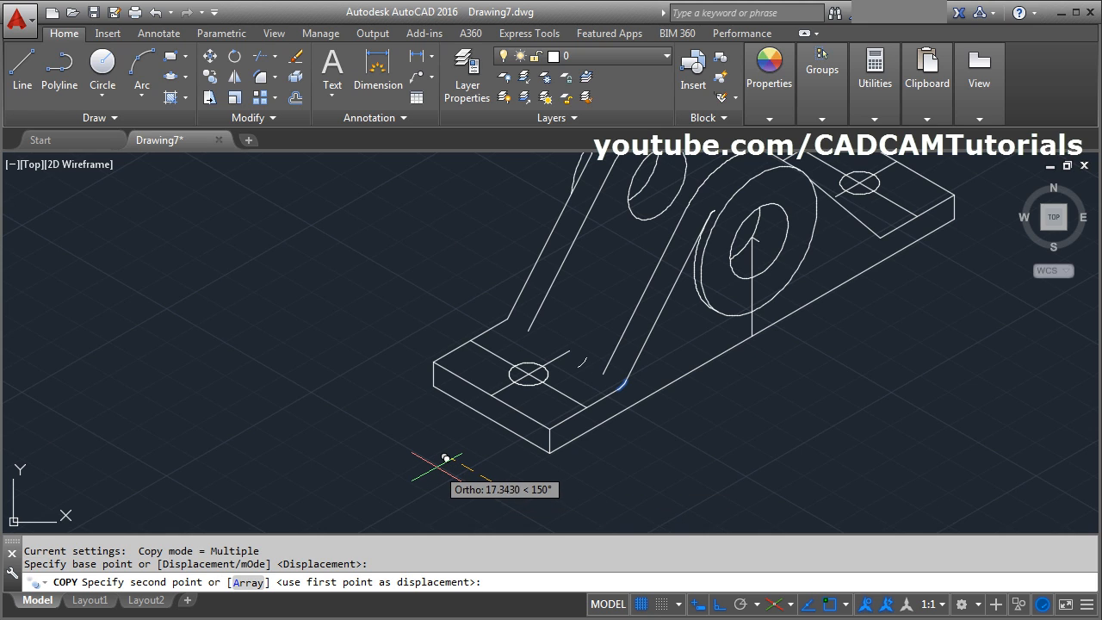
pyautogui.write('9')
pyautogui.press('Return')
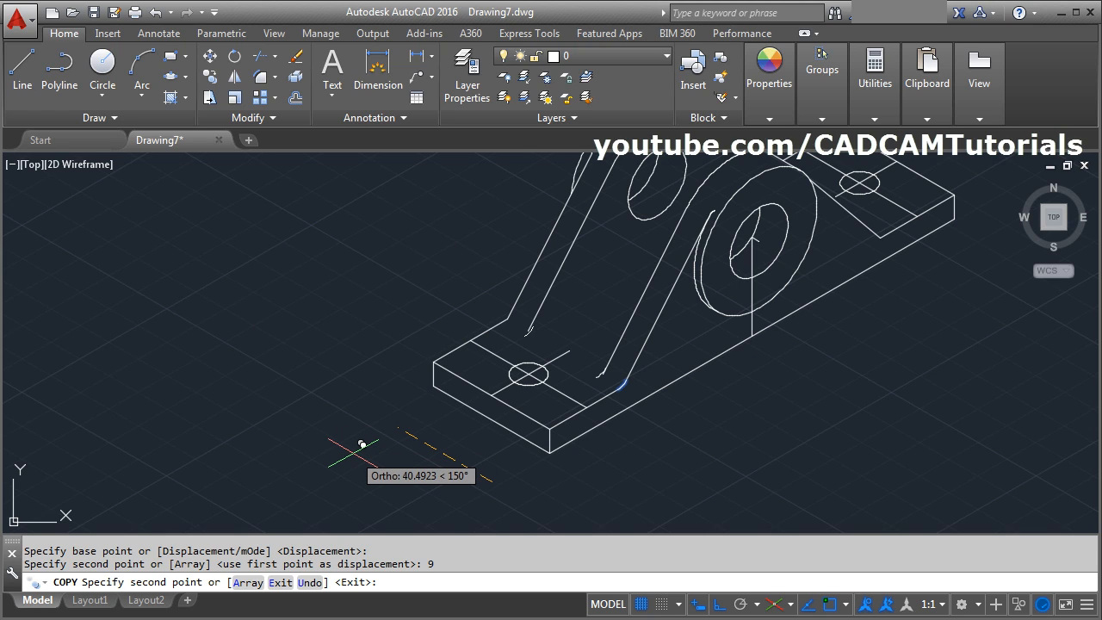
# Step: Place two more copies of the fillet arc at 41 and 50 units along the 150° direction for the rear lug
pyautogui.write('41')
pyautogui.press('Return')
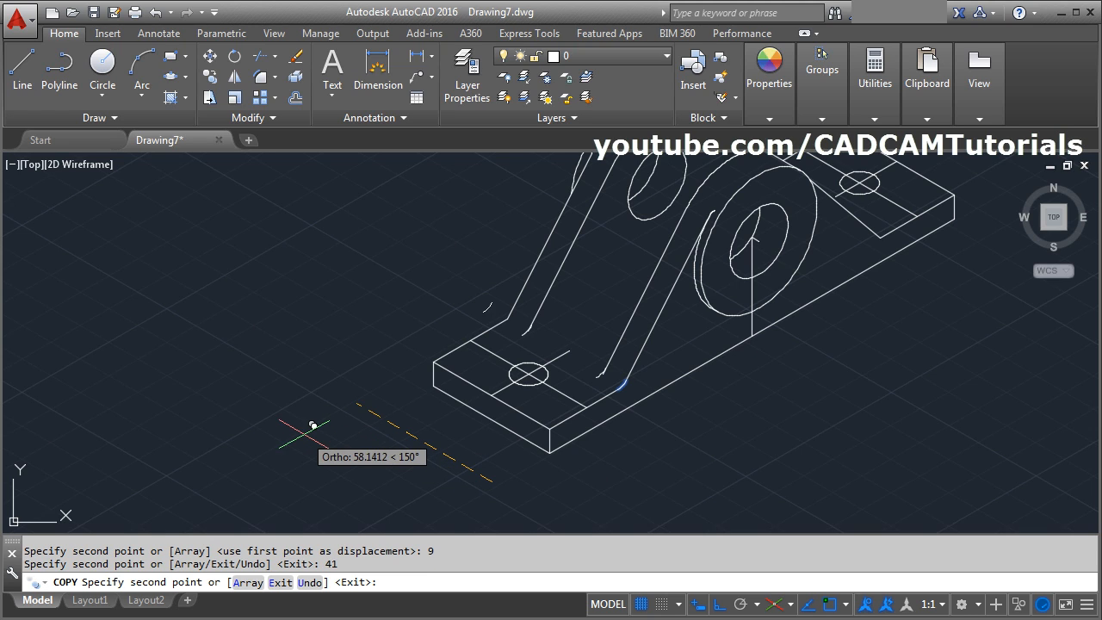
pyautogui.write('50')
pyautogui.press('Return')
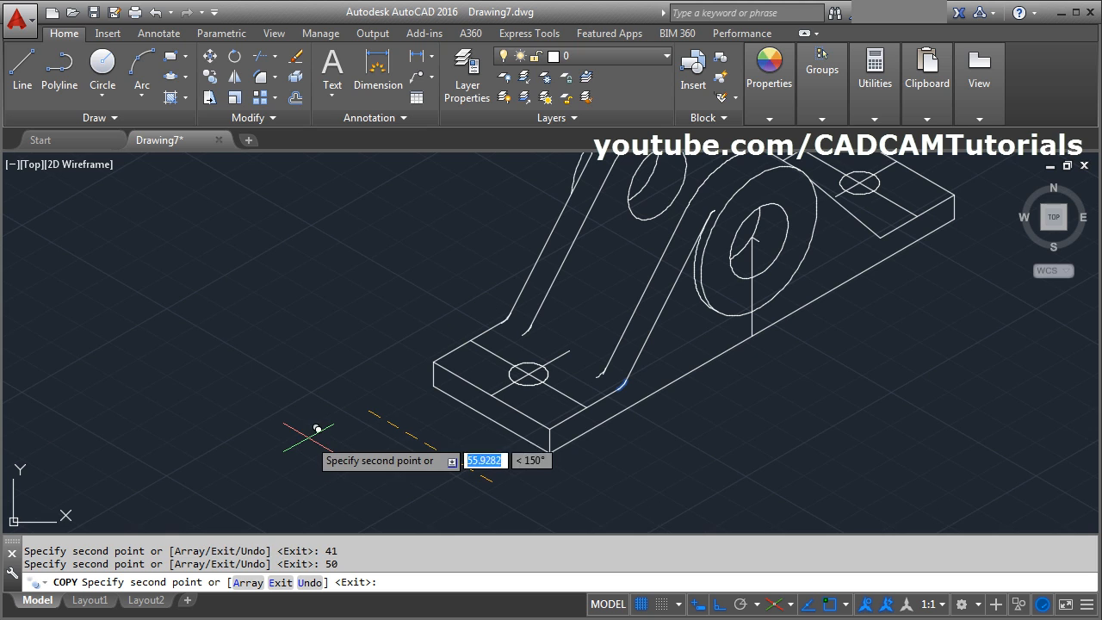
pyautogui.press('Escape')
# Step: Trim the end of the front lug's rear slanted line that overruns the copied fillet arc
pyautogui.scroll(5, 450, 487)
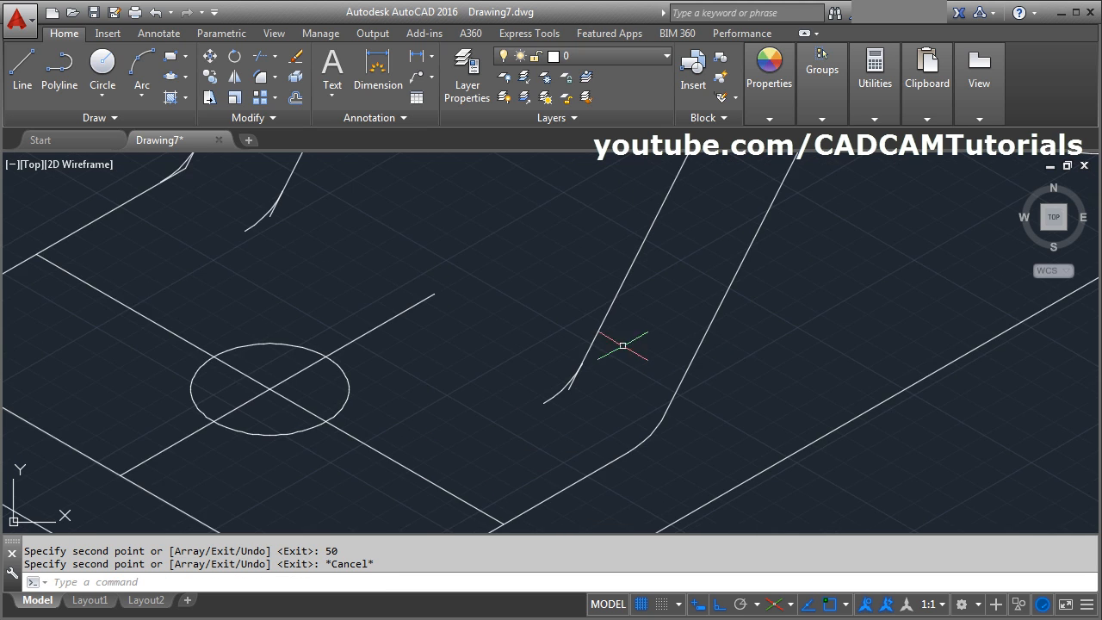
pyautogui.write('ts or')
pyautogui.press('Return')
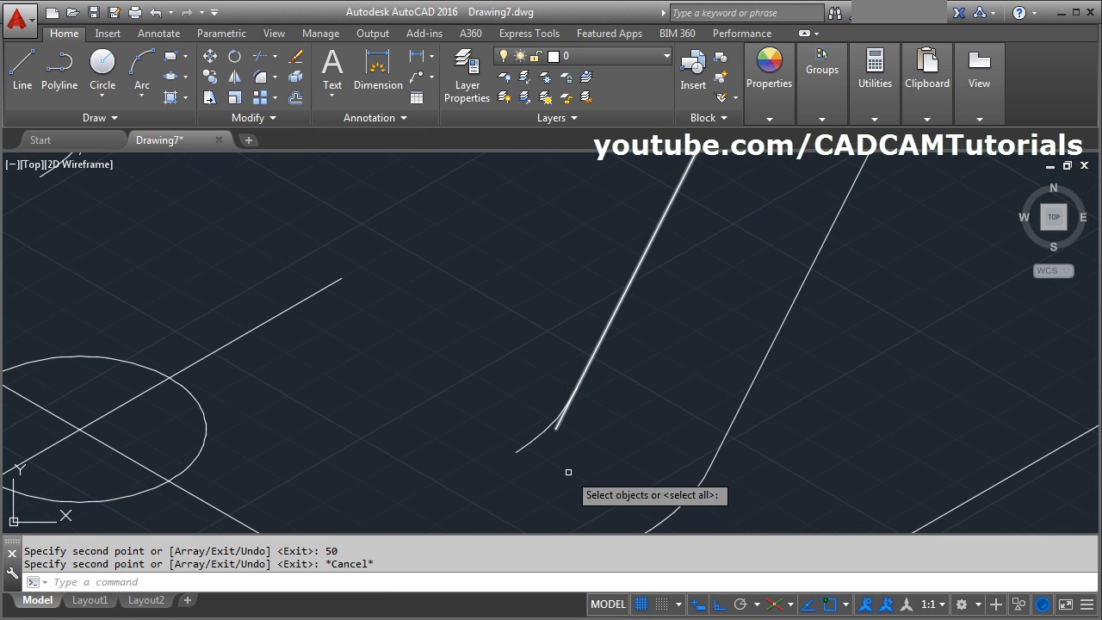
pyautogui.press('Return')
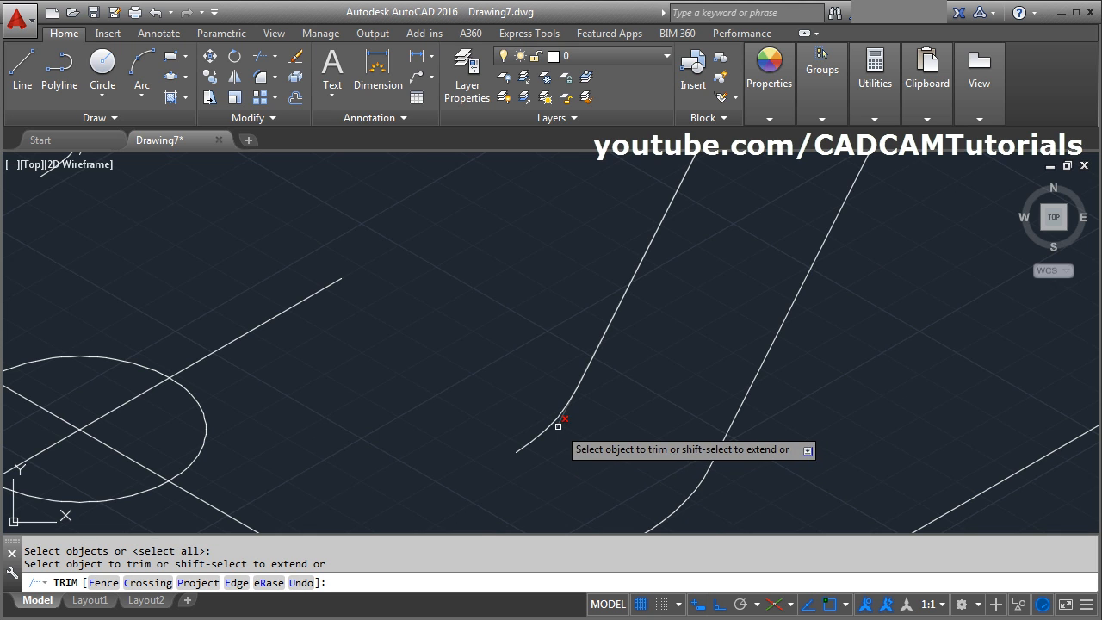
# Step: Trim the line ends beyond the fillet arcs at the foot of the rear lug, including the sharp base corner
pyautogui.scroll(-3, 534, 327)
pyautogui.moveTo(368, 323); pyautogui.dragTo(480, 432, button='middle')
pyautogui.scroll(4, 442, 369)
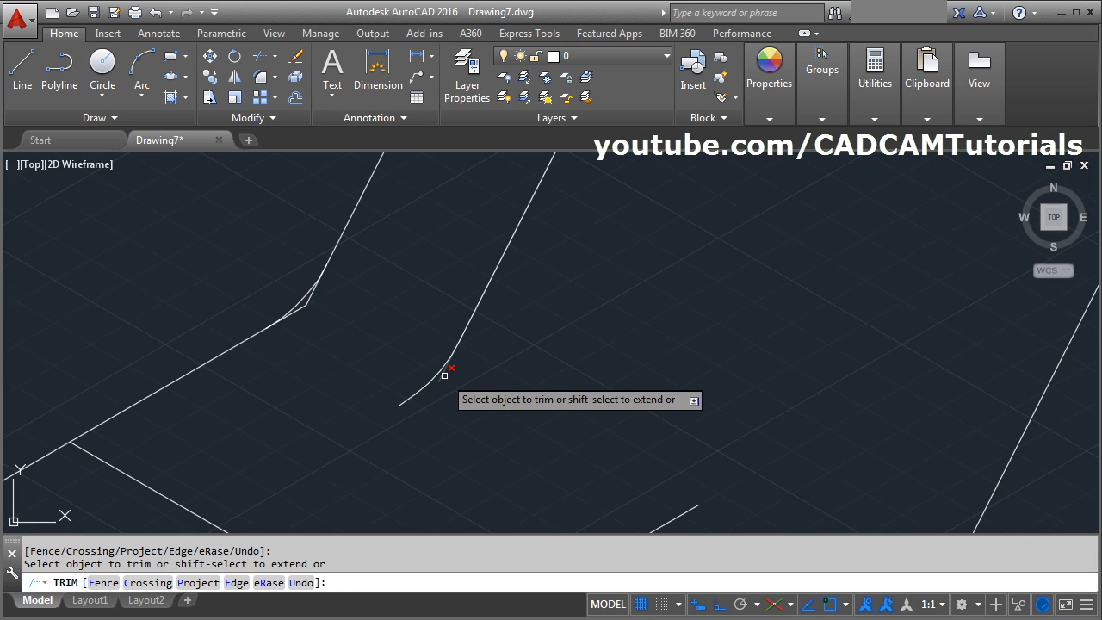
pyautogui.scroll(2, 331, 324)
pyautogui.click(313, 327)
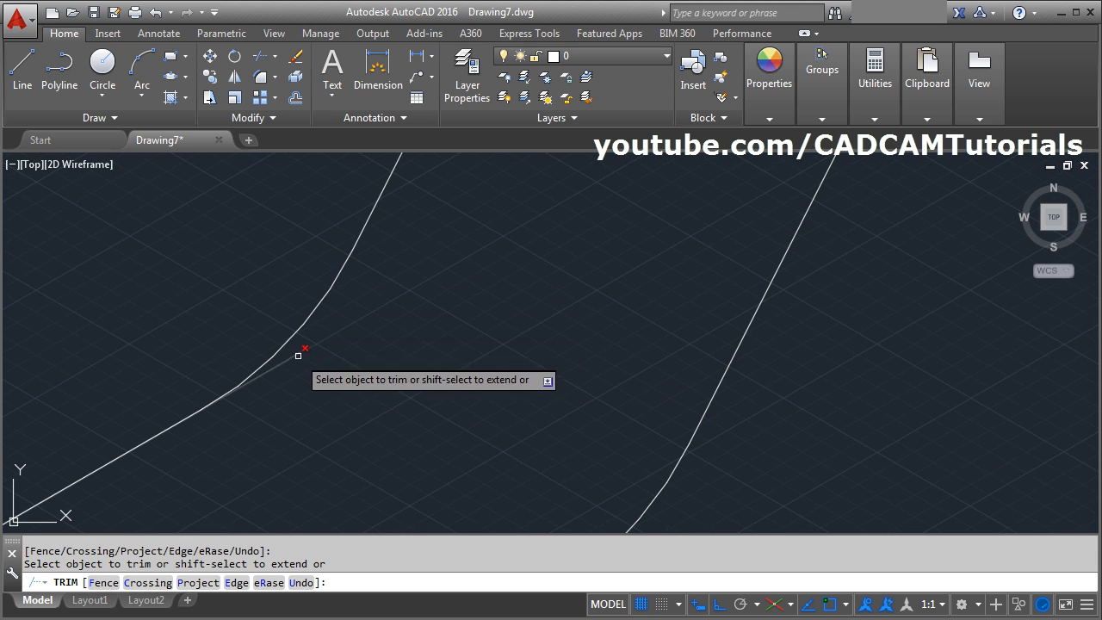
pyautogui.click(295, 354)
pyautogui.scroll(-6, 343, 334)
pyautogui.press('Return')
# Step: Fillet the corner between the front lug's far slanted line and the base's top edge with radius 9
pyautogui.scroll(-5, 353, 329)
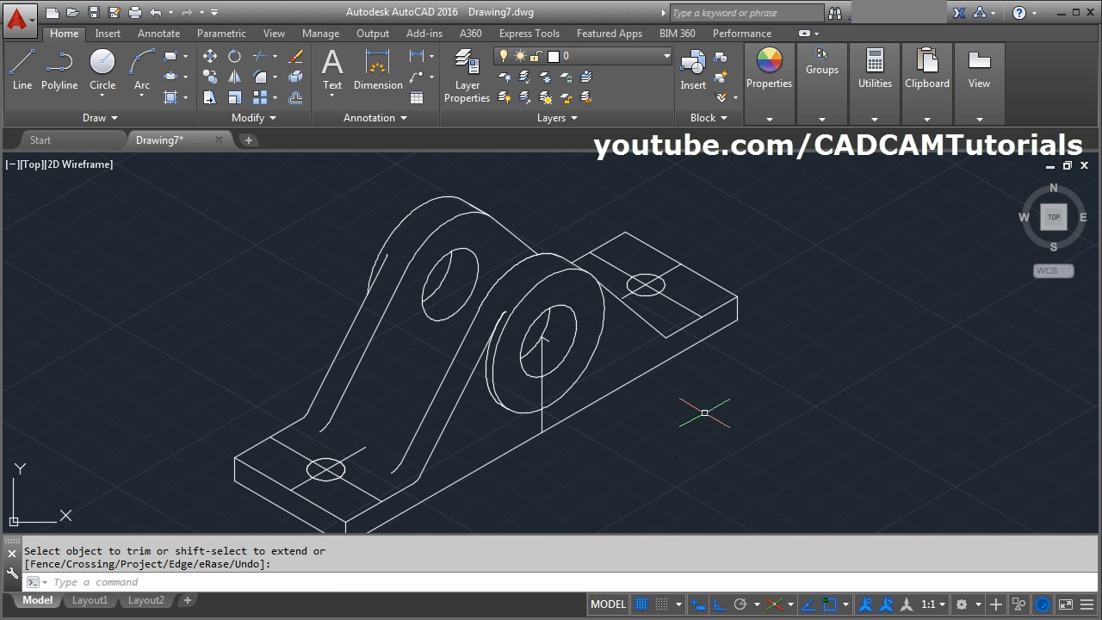
pyautogui.scroll(5, 699, 307)
pyautogui.scroll(2, 637, 321)
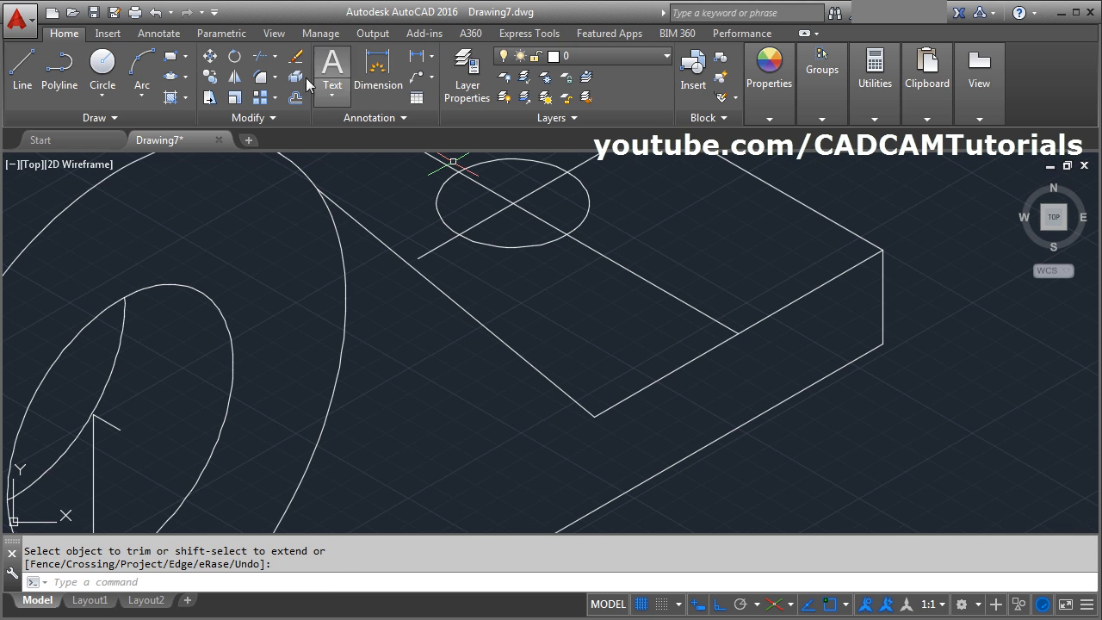
pyautogui.click(260, 76)
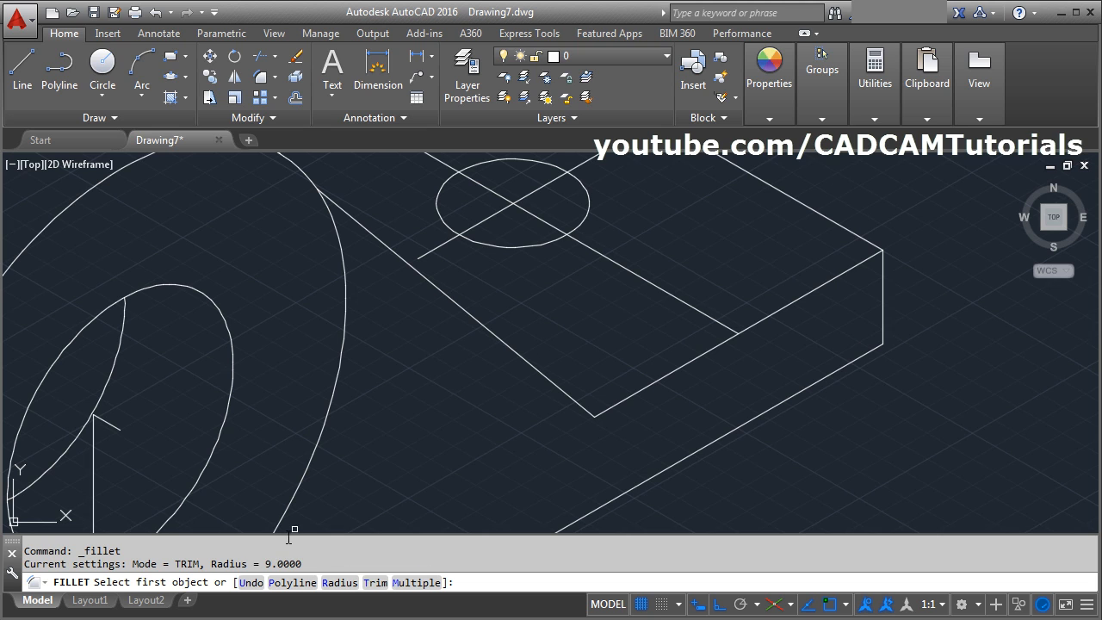
pyautogui.click(571, 398)
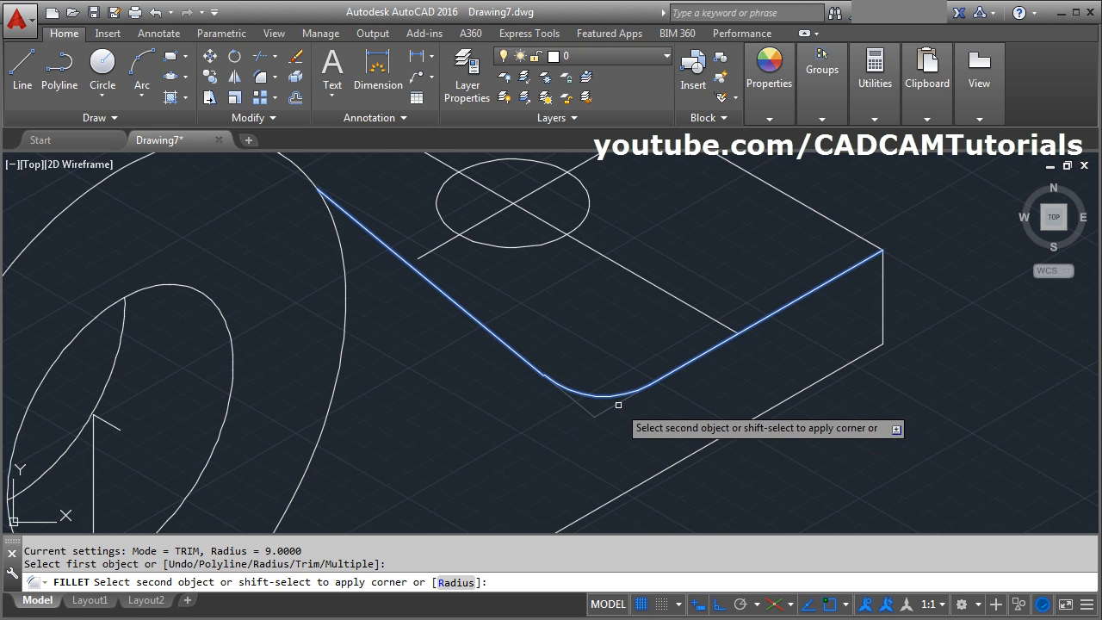
pyautogui.click(615, 401)
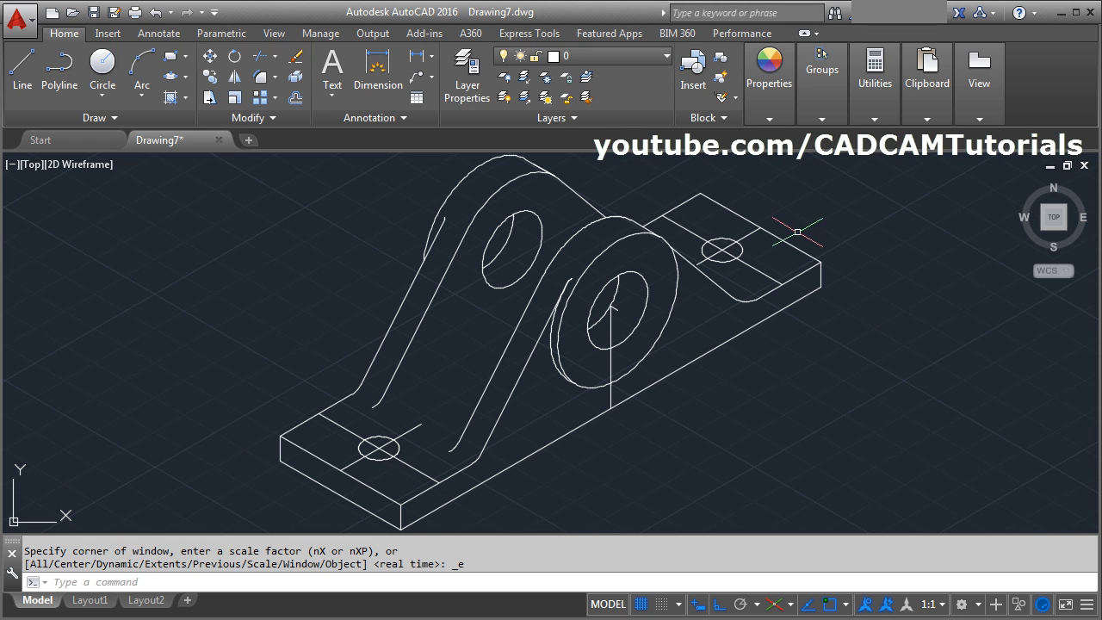
pyautogui.press('Escape')
# Step: Create a layer named center and set its colour to index 50
pyautogui.click(476, 78)
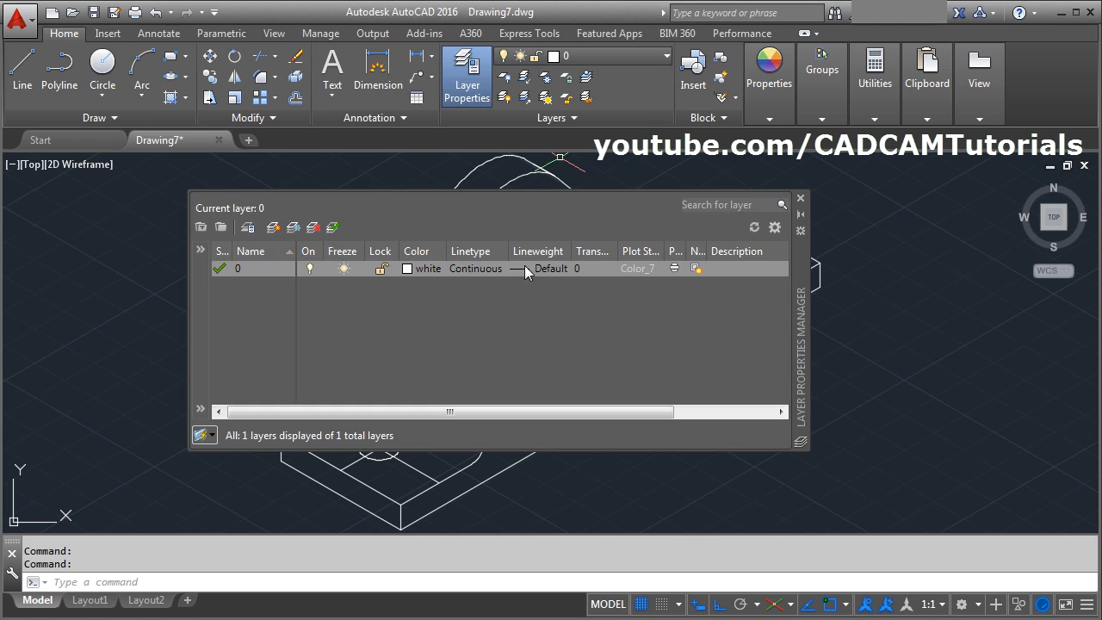
pyautogui.click(274, 227)
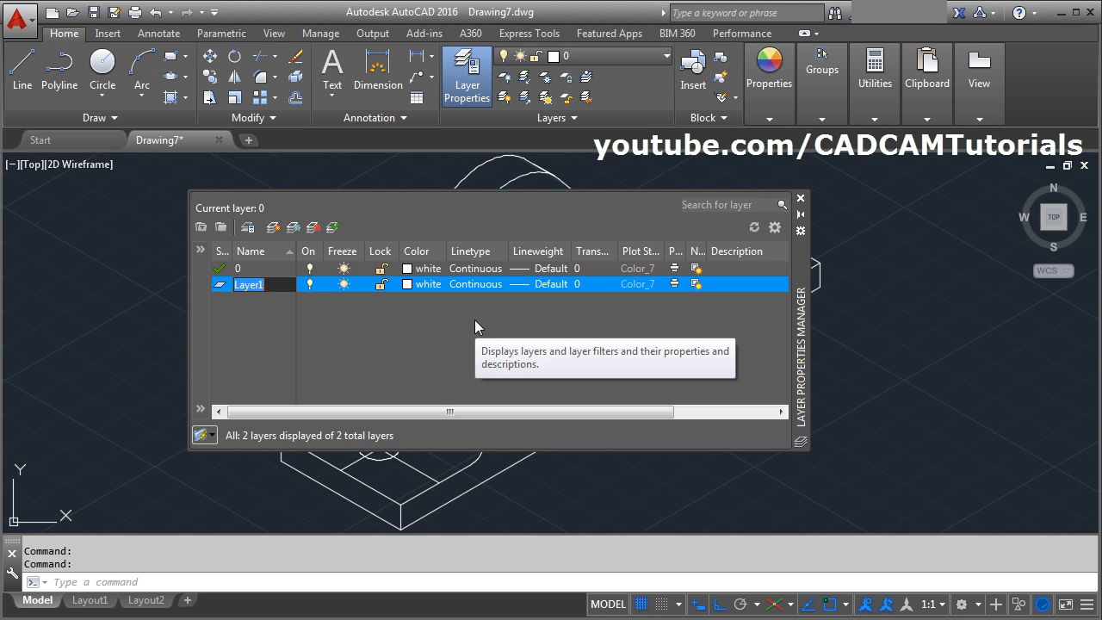
pyautogui.write('center')
pyautogui.press('Return')
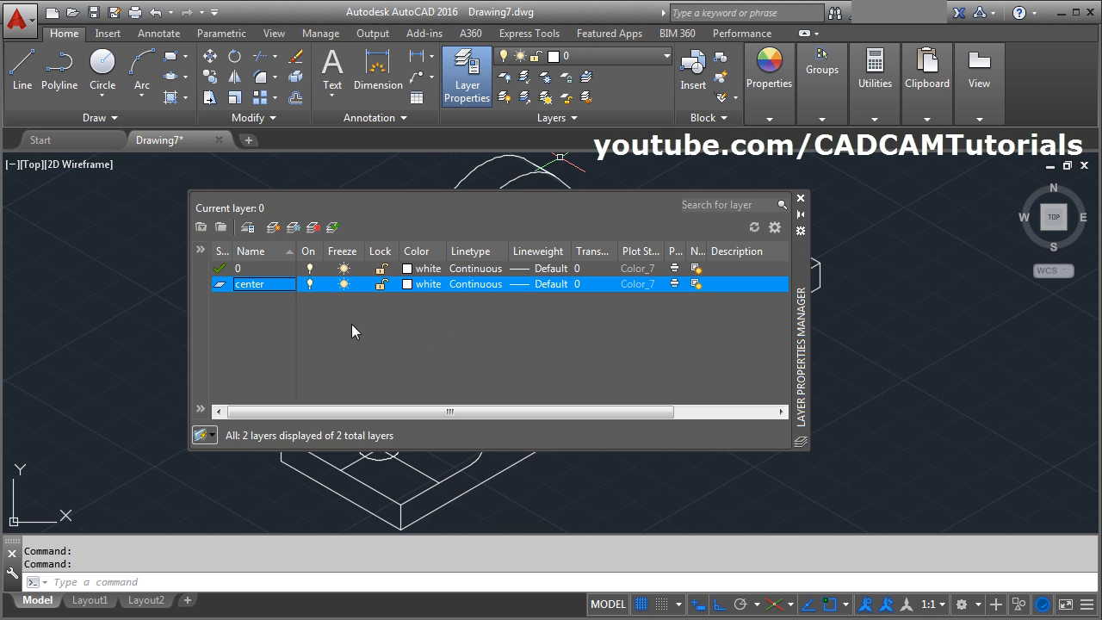
pyautogui.click(416, 282)
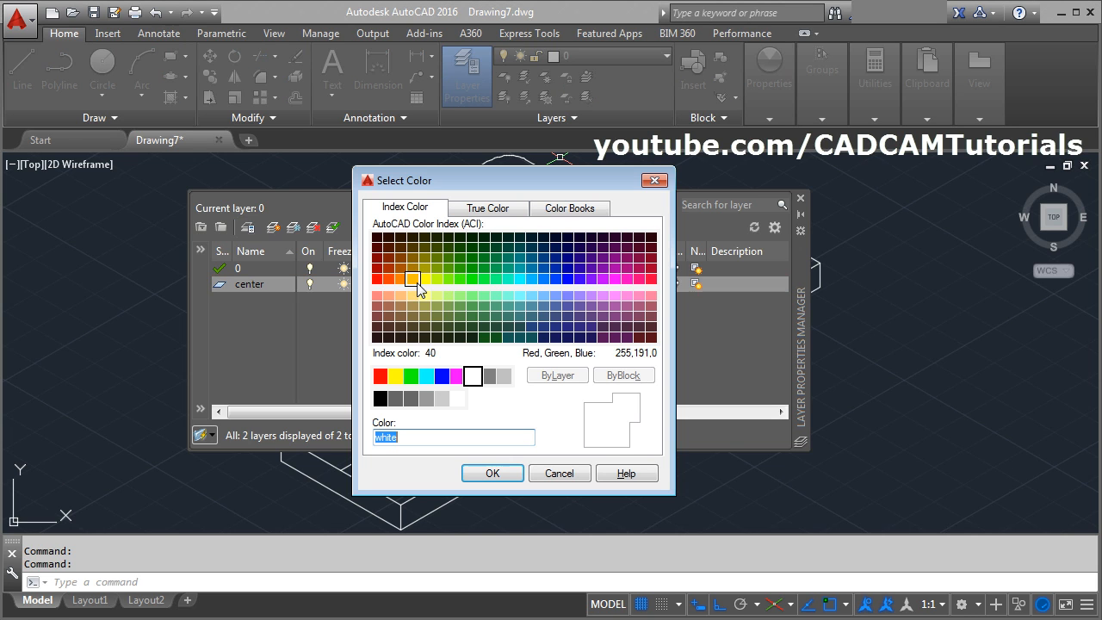
pyautogui.click(425, 280)
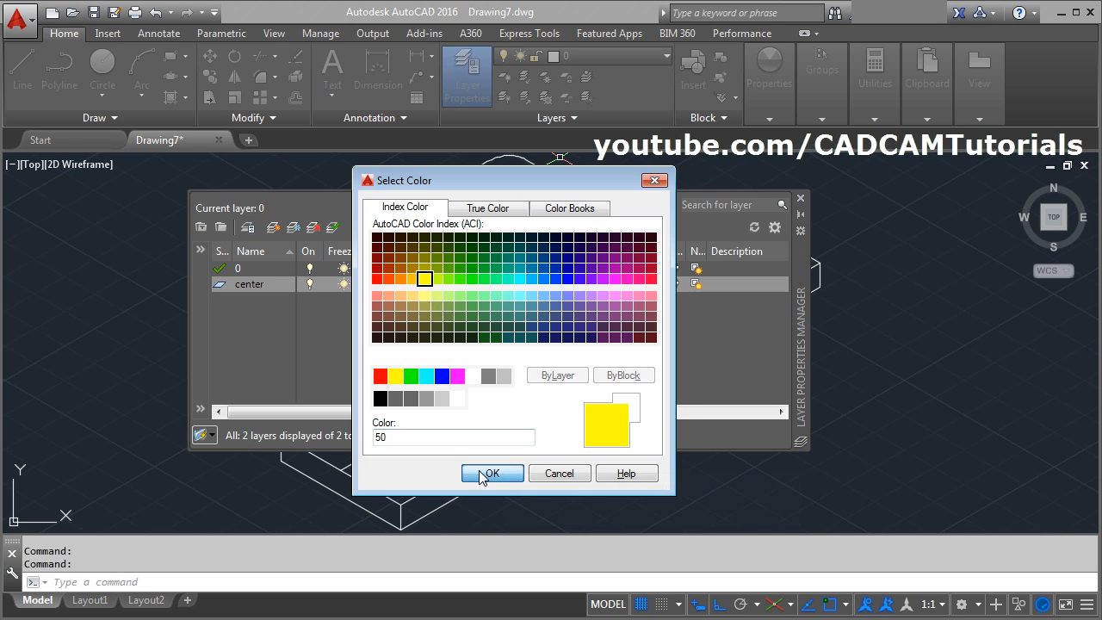
pyautogui.click(484, 474)
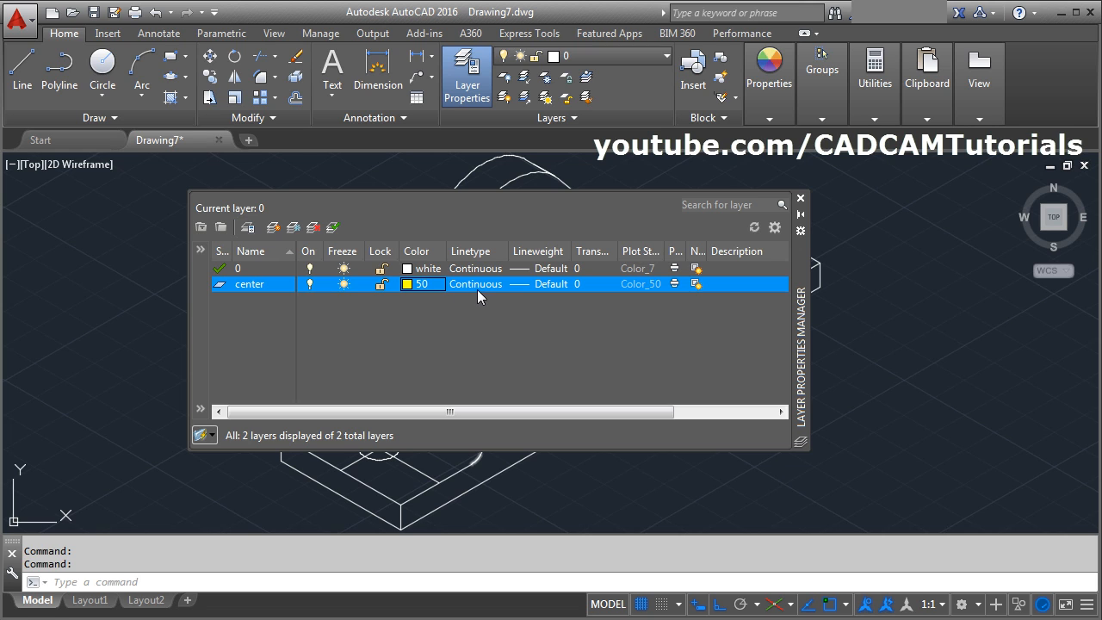
# Step: Load the CENTER linetype, assign it to the center layer and close the layer manager
pyautogui.click(479, 285)
pyautogui.click(587, 411)
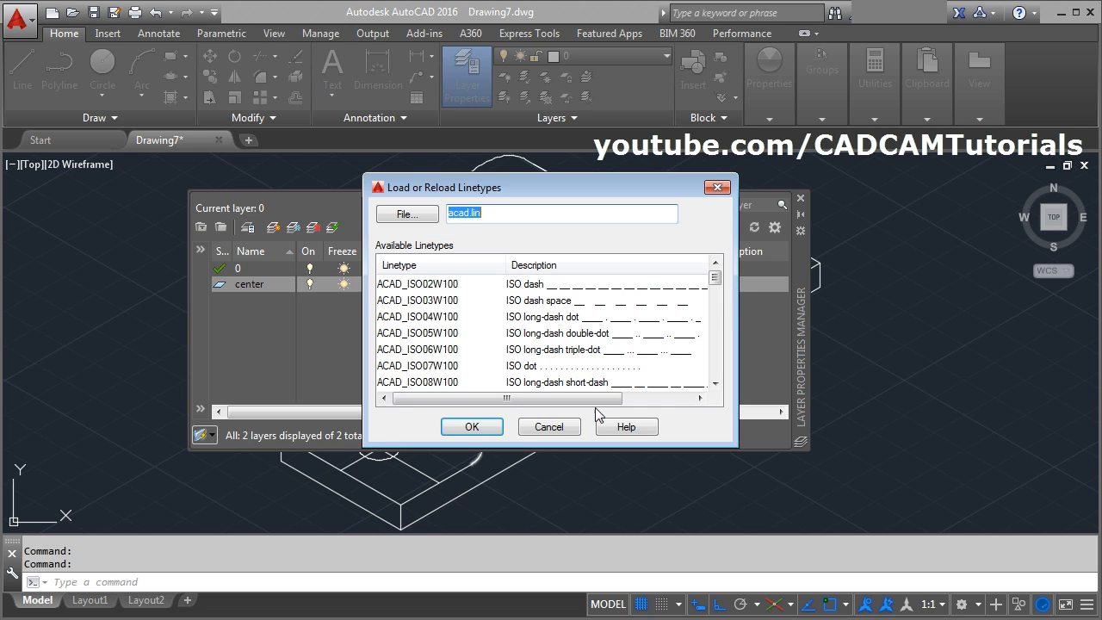
pyautogui.click(416, 334)
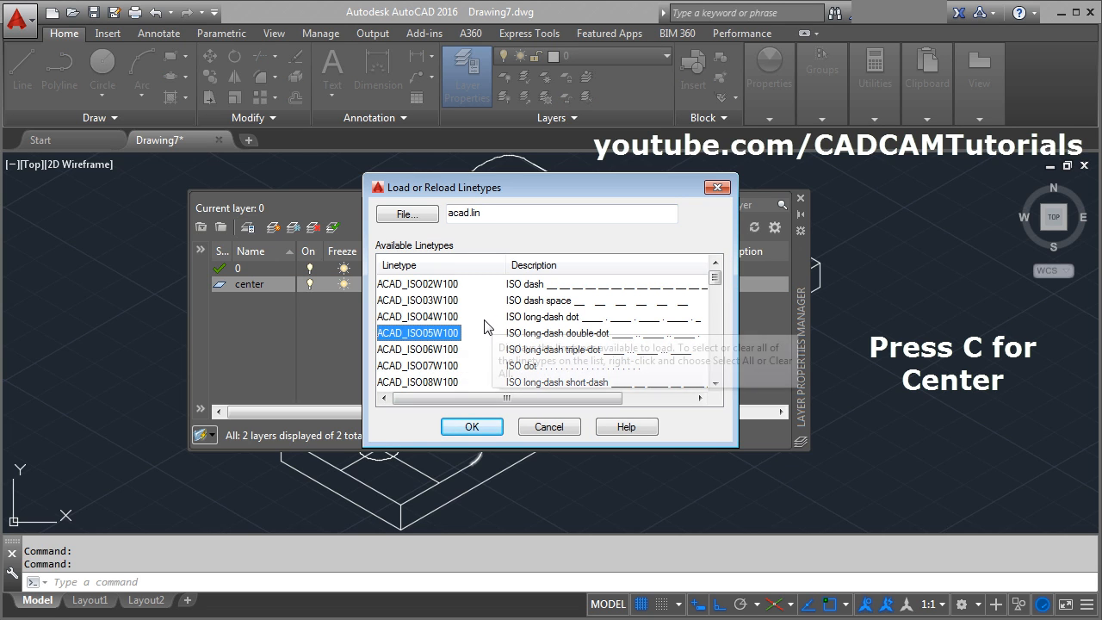
pyautogui.press('c')
pyautogui.click(471, 426)
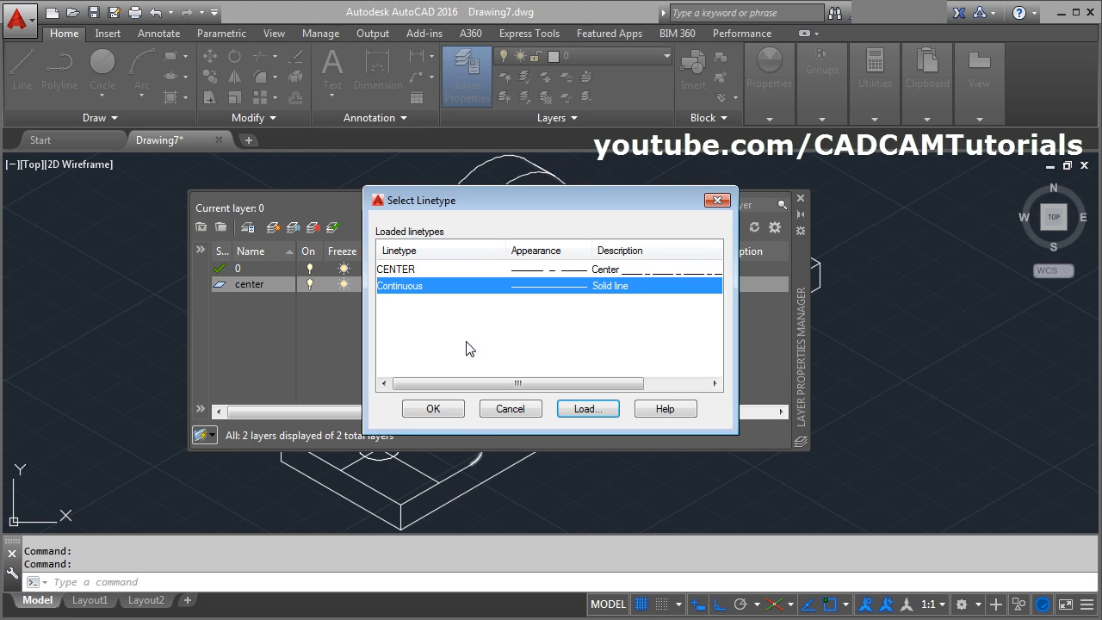
pyautogui.click(406, 272)
pyautogui.click(451, 413)
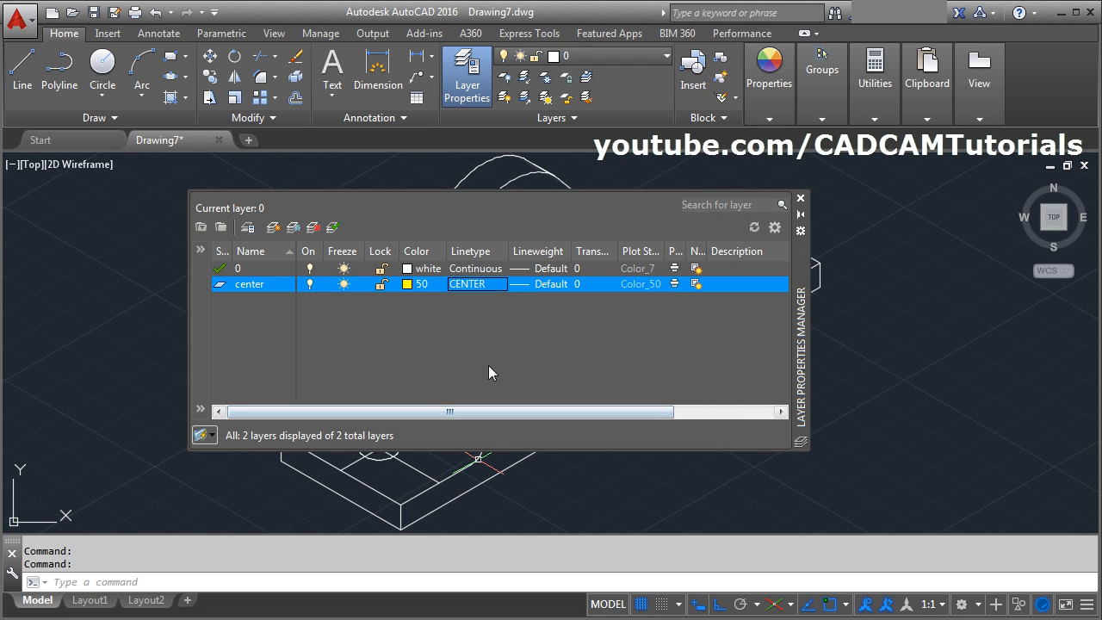
pyautogui.click(801, 200)
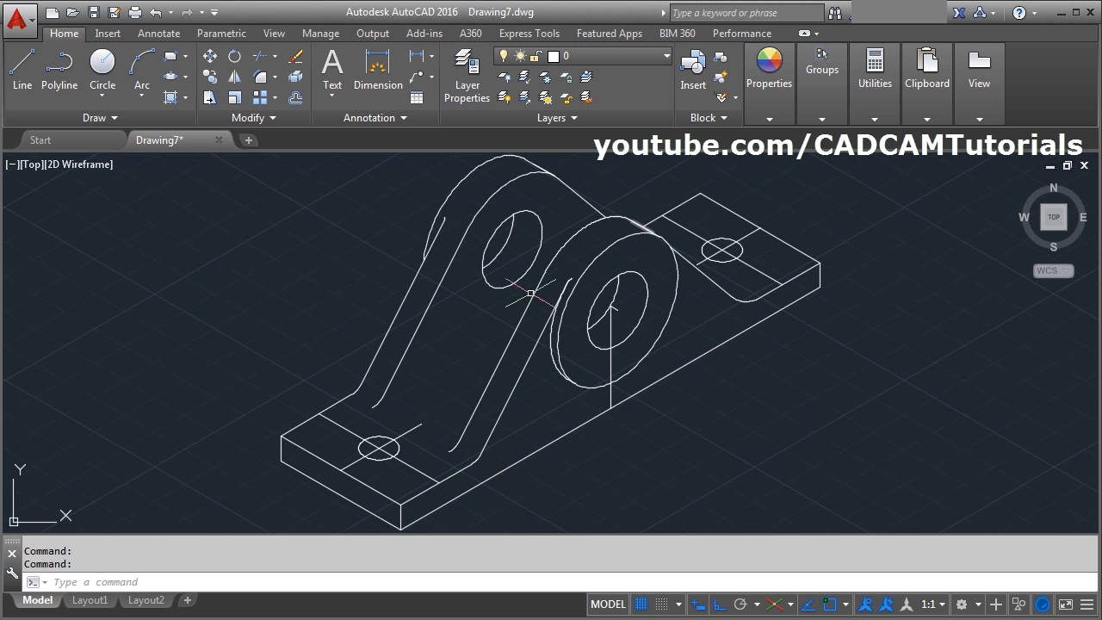
# Step: Move the centre lines of both base holes and the boss's vertical line to the center layer
pyautogui.click(403, 434)
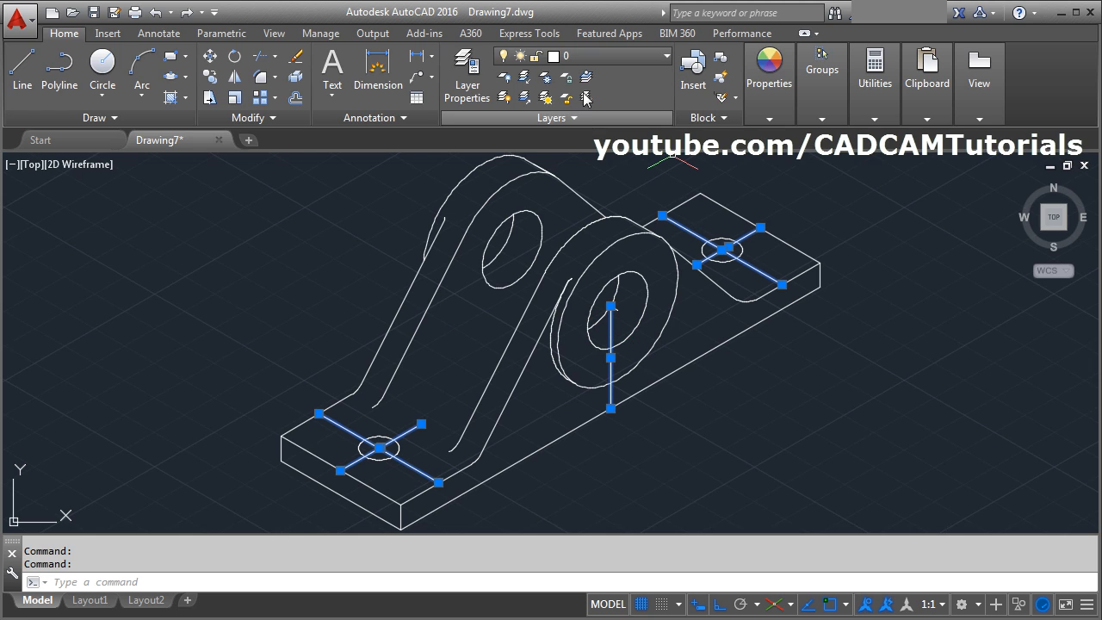
pyautogui.click(602, 55)
pyautogui.click(600, 97)
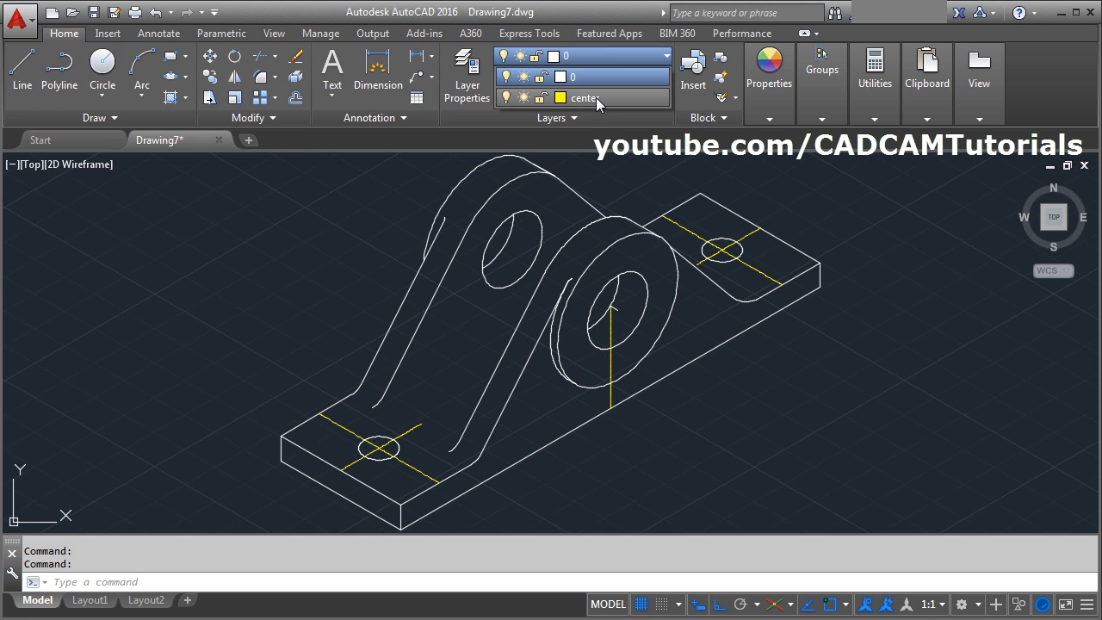
pyautogui.press('Escape')
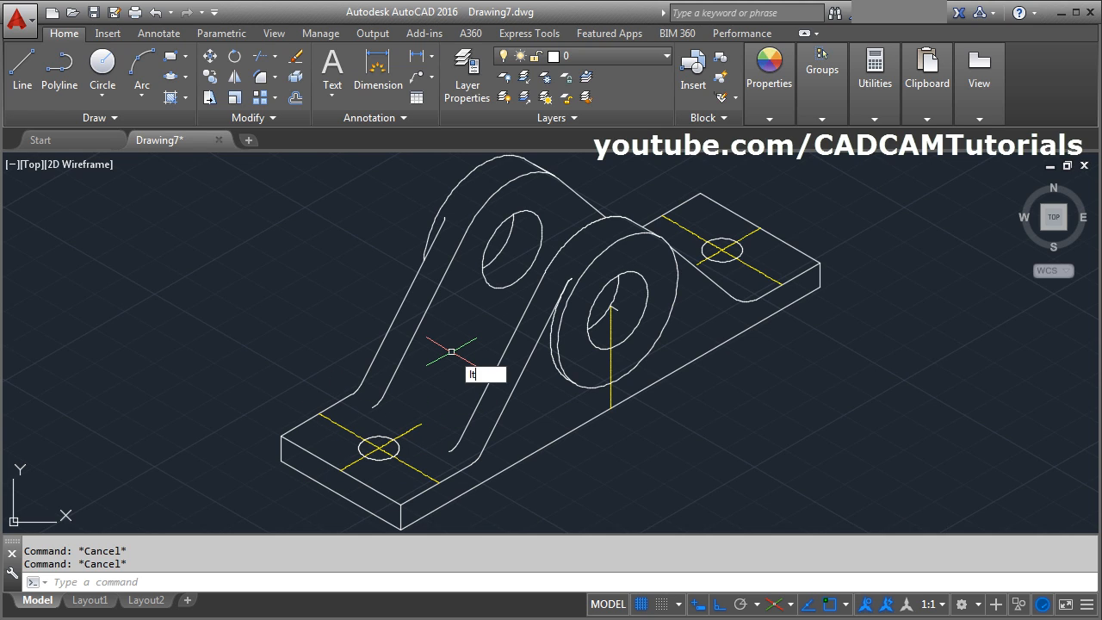
# Step: Set the global linetype scale factor to 5
pyautogui.press('Return')
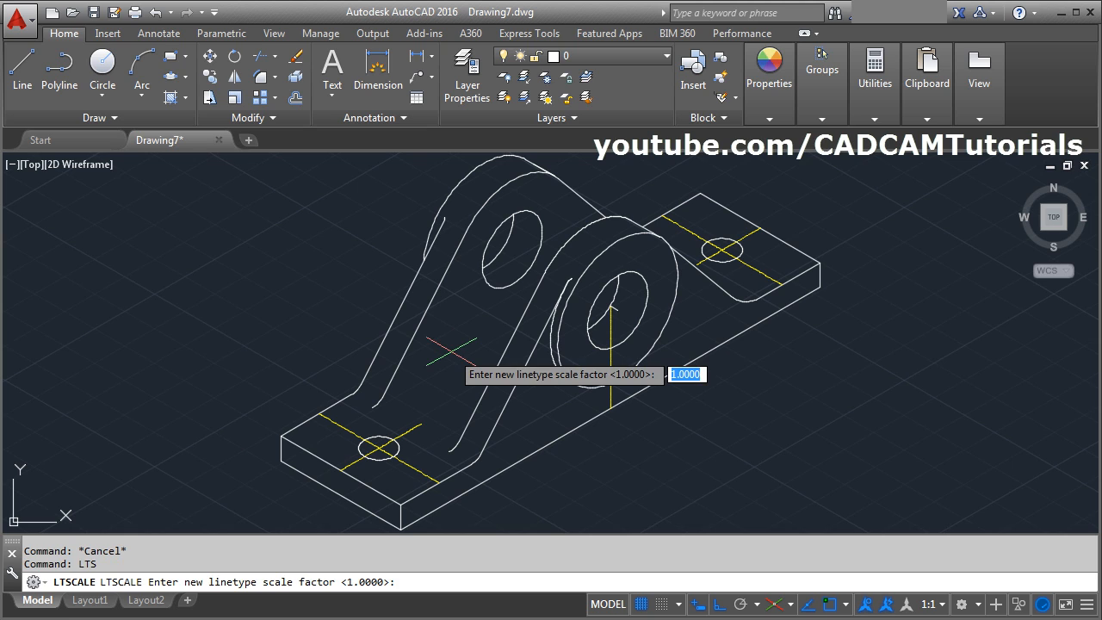
pyautogui.write('5')
pyautogui.press('Return')
# Step: Erase the vertical line and the short leftover line that meet at the boss hole's centre
pyautogui.scroll(4, 629, 344)
pyautogui.write('e')
pyautogui.press('Return')
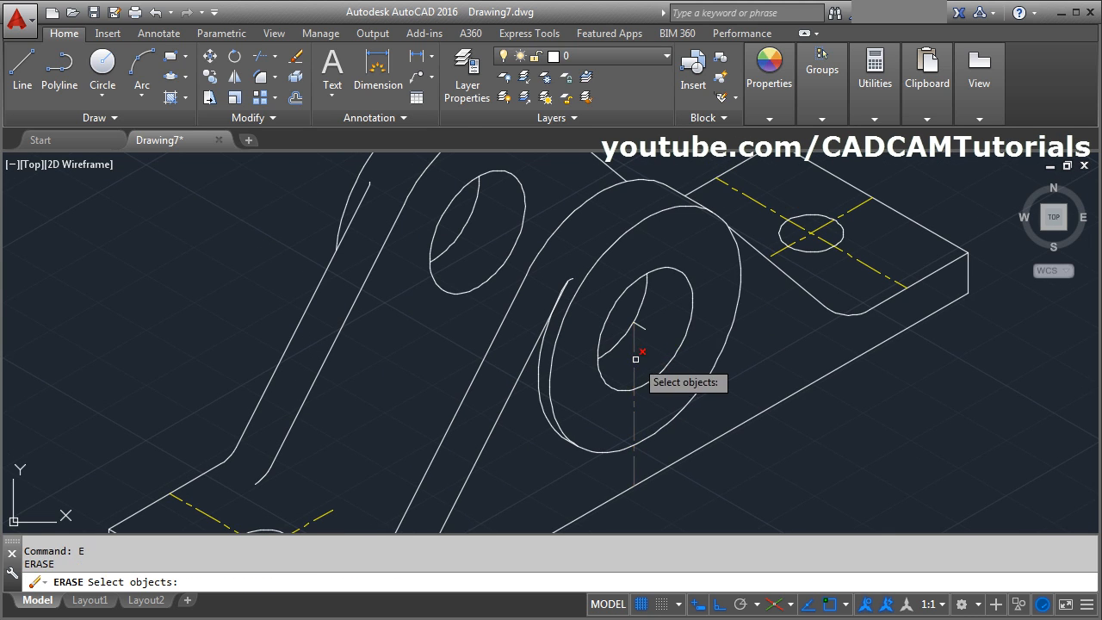
pyautogui.click(641, 324)
pyautogui.press('Return')
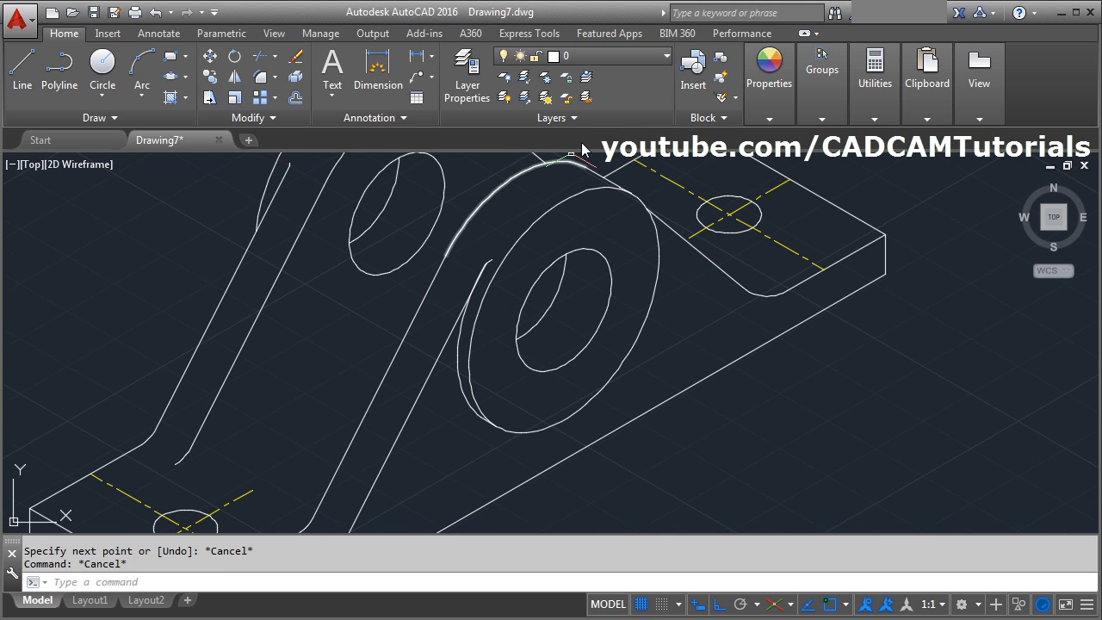
# Step: Make center the current layer and draw a 30° centre line about 59 units long through the boss hole's centre
pyautogui.click(592, 54)
pyautogui.click(581, 98)
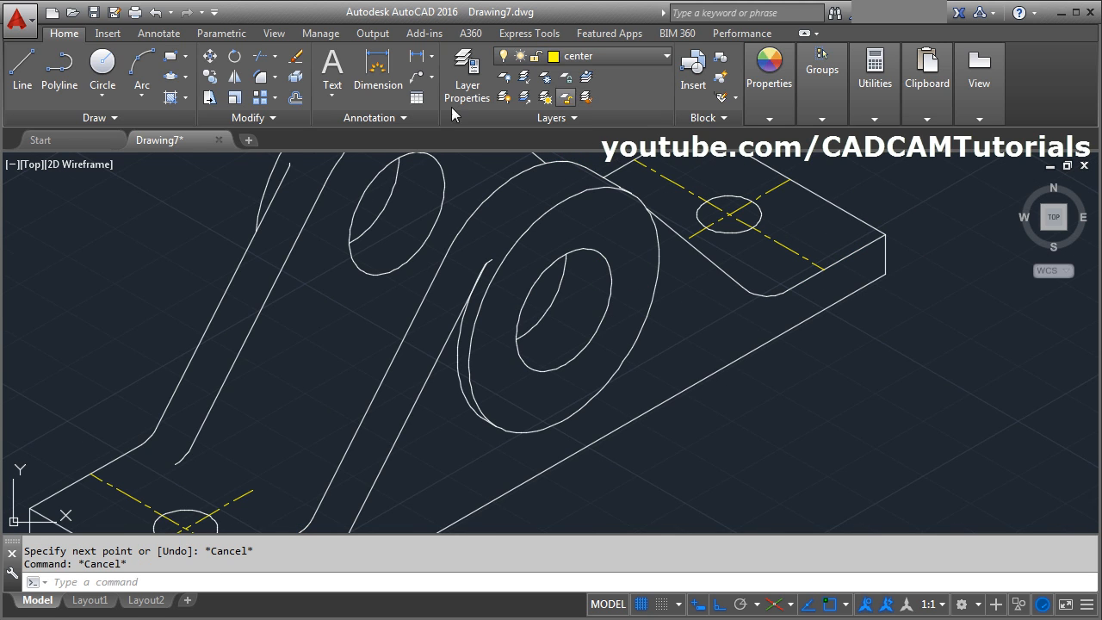
pyautogui.click(23, 87)
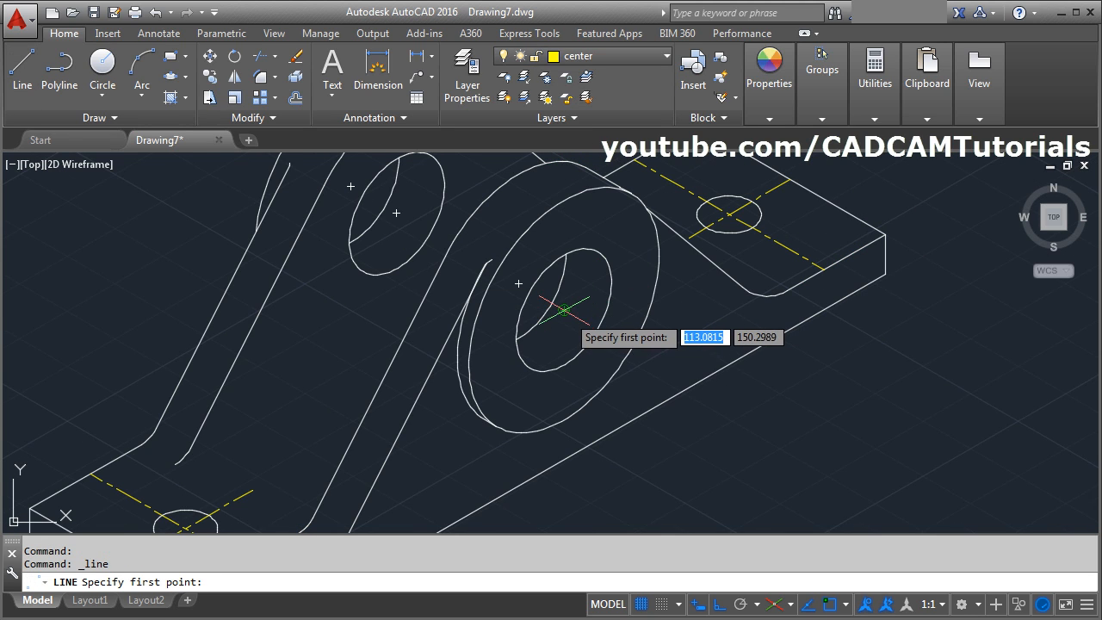
pyautogui.click(672, 249)
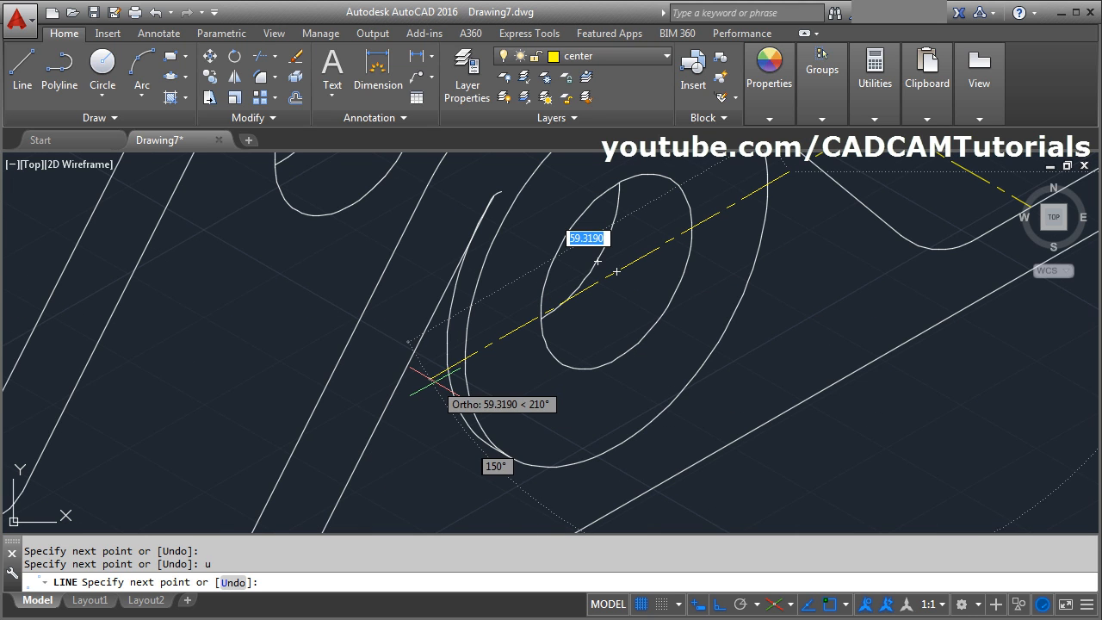
pyautogui.click(428, 381)
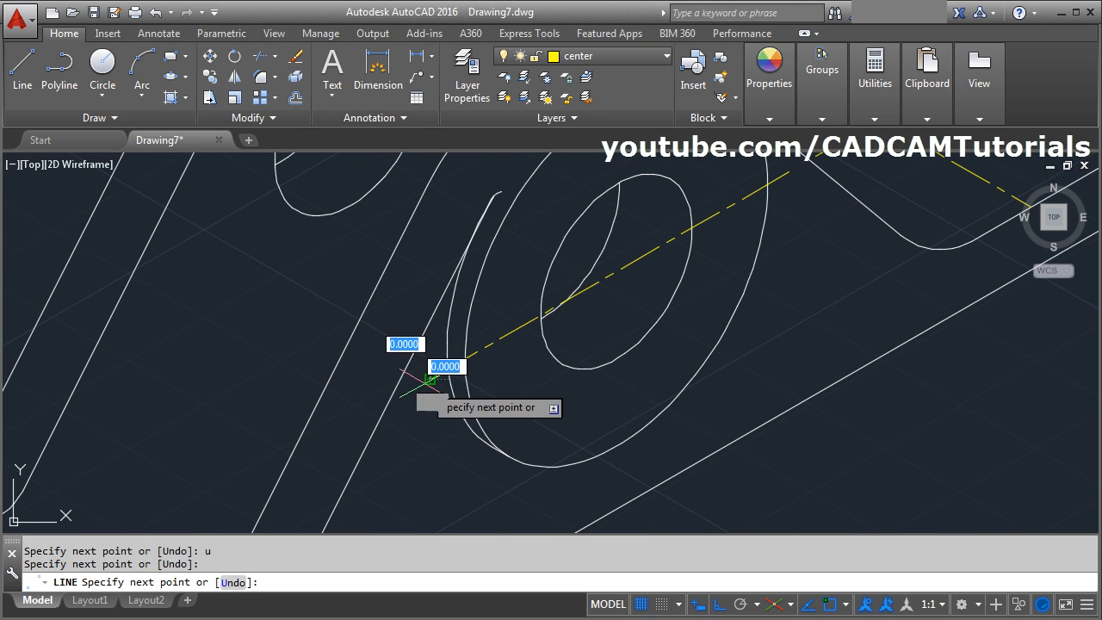
pyautogui.scroll(-3, 428, 379)
pyautogui.press('Return')
pyautogui.scroll(-2, 431, 379)
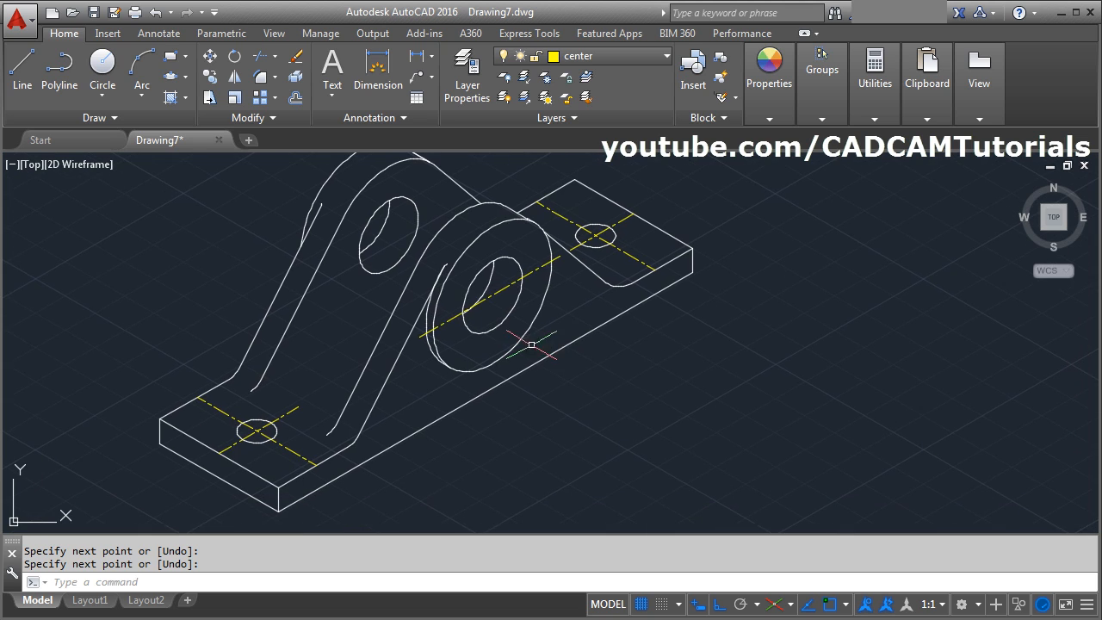
# Step: Switch to the right isoplane and draw a vertical centre line through the boss hole's centre, spanning the boss face
pyautogui.click(790, 604)
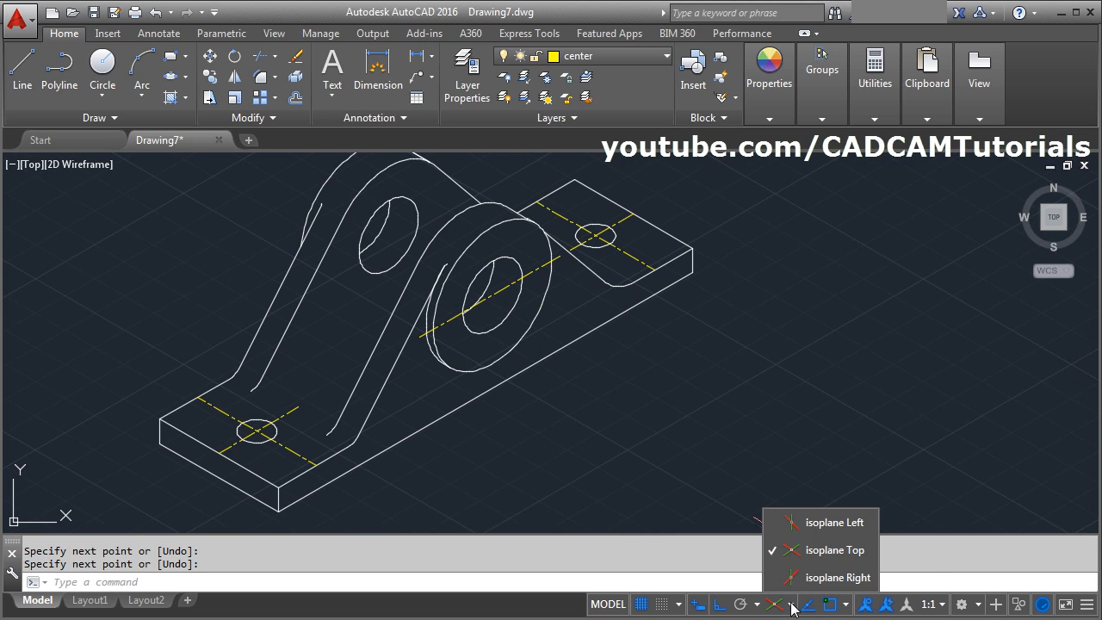
pyautogui.click(835, 579)
pyautogui.click(22, 69)
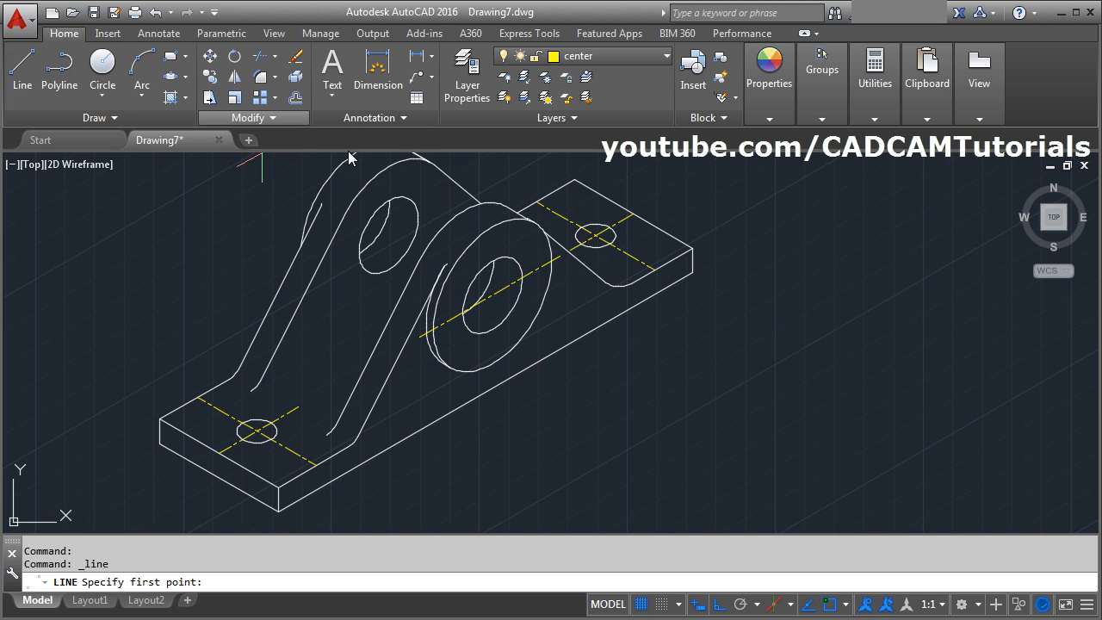
pyautogui.scroll(3, 603, 275)
pyautogui.moveTo(679, 341); pyautogui.dragTo(695, 328, button='middle')
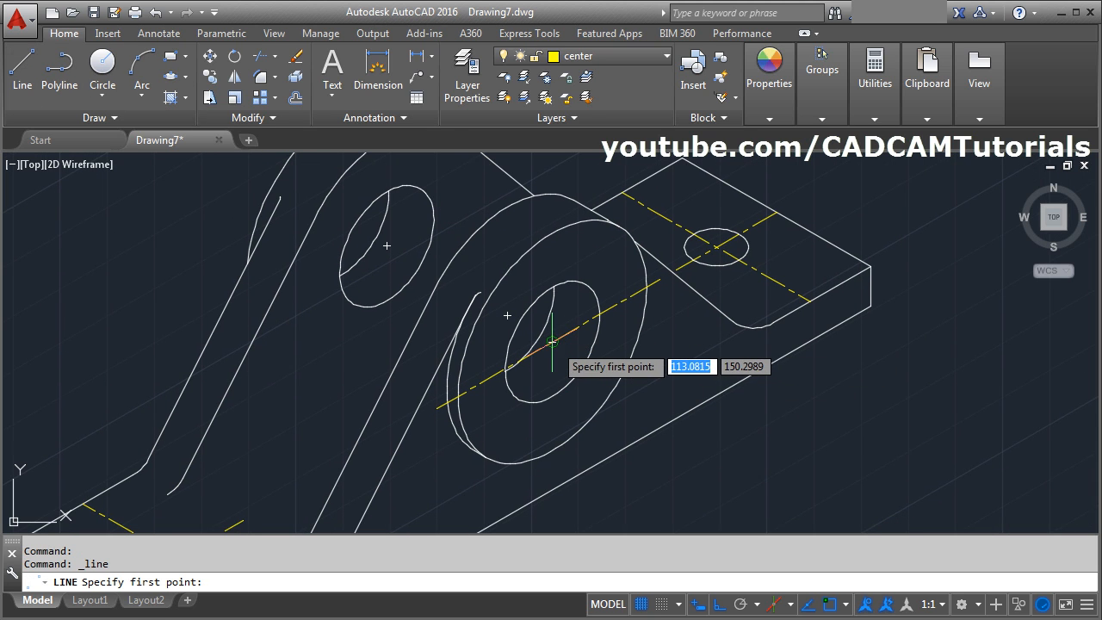
pyautogui.click(552, 465)
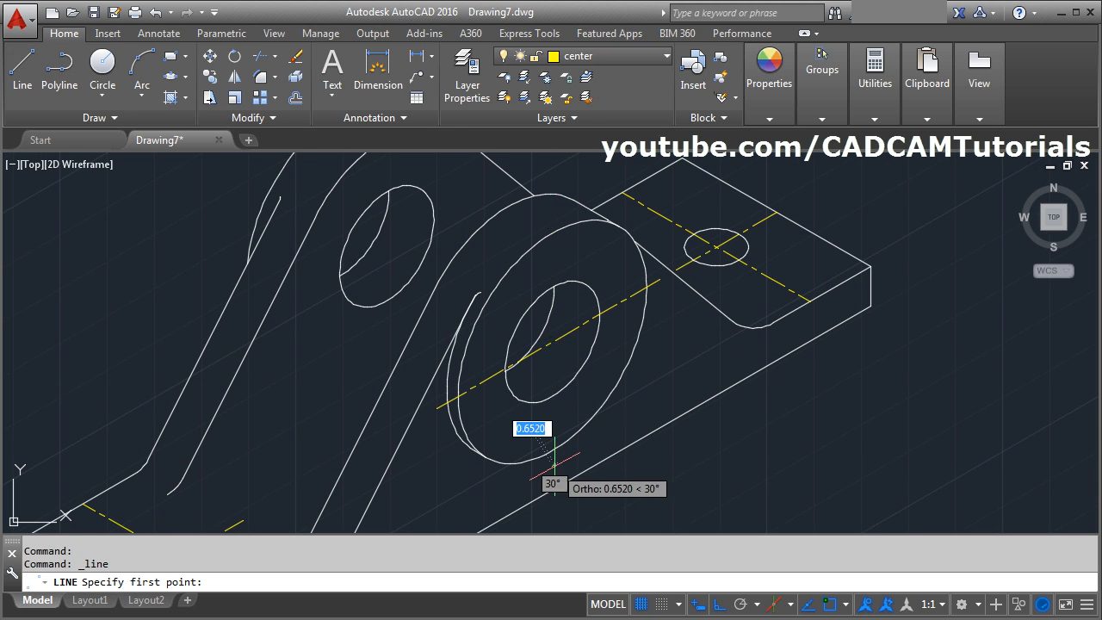
pyautogui.click(552, 221)
pyautogui.scroll(-1, 594, 223)
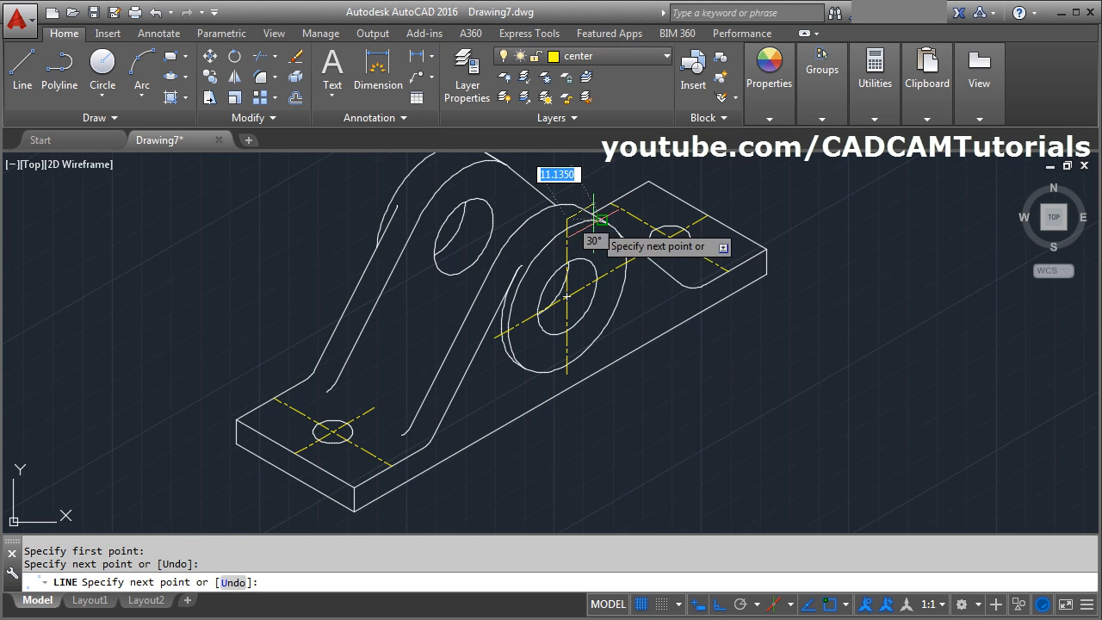
pyautogui.scroll(-1, 654, 250)
pyautogui.moveTo(655, 250); pyautogui.dragTo(666, 327, button='middle')
pyautogui.press('Return')
pyautogui.scroll(2, 597, 322)
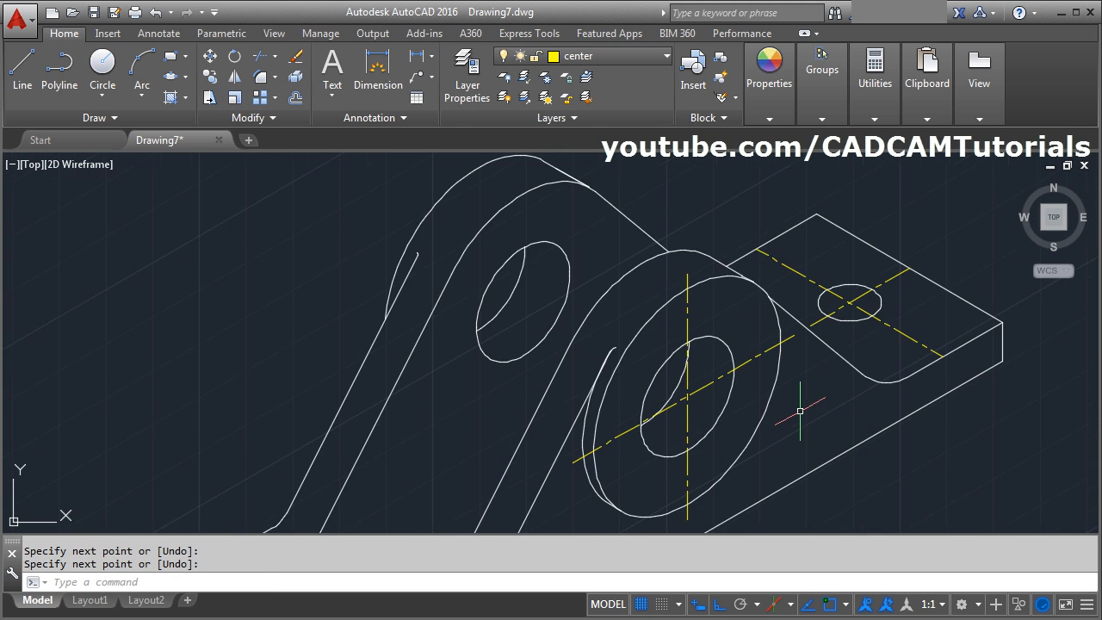
# Step: Copy the boss's two crossing centre lines from the boss hole's centre to the centre of the rear lug's hole
pyautogui.moveTo(682, 411); pyautogui.dragTo(622, 357, button='middle')
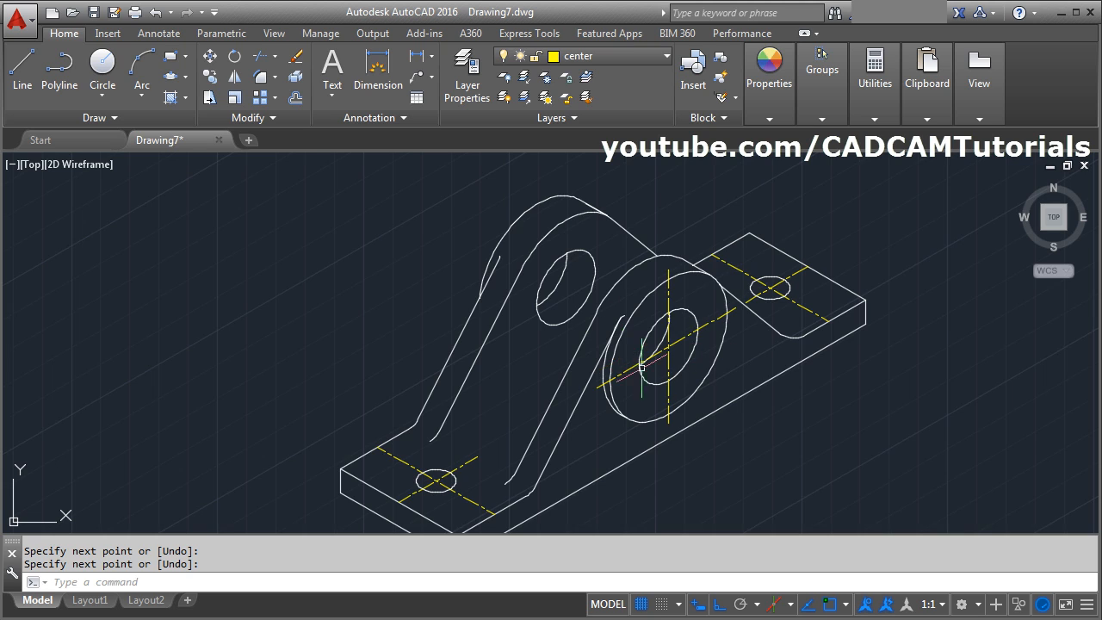
pyautogui.scroll(2, 675, 336)
pyautogui.write('co')
pyautogui.press('Return')
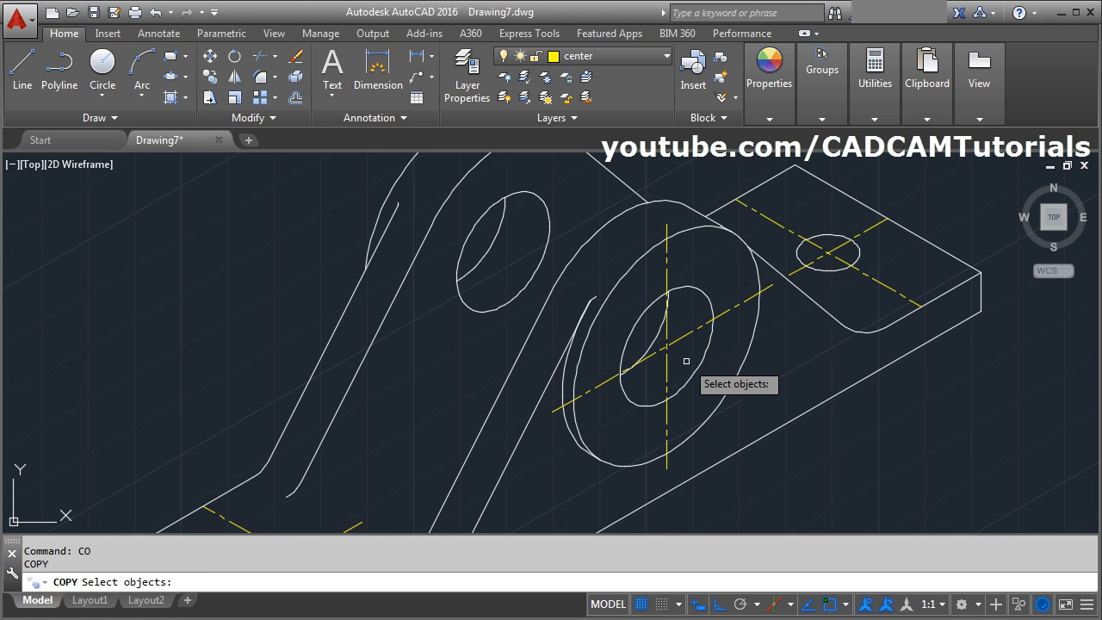
pyautogui.click(667, 369)
pyautogui.click(686, 341)
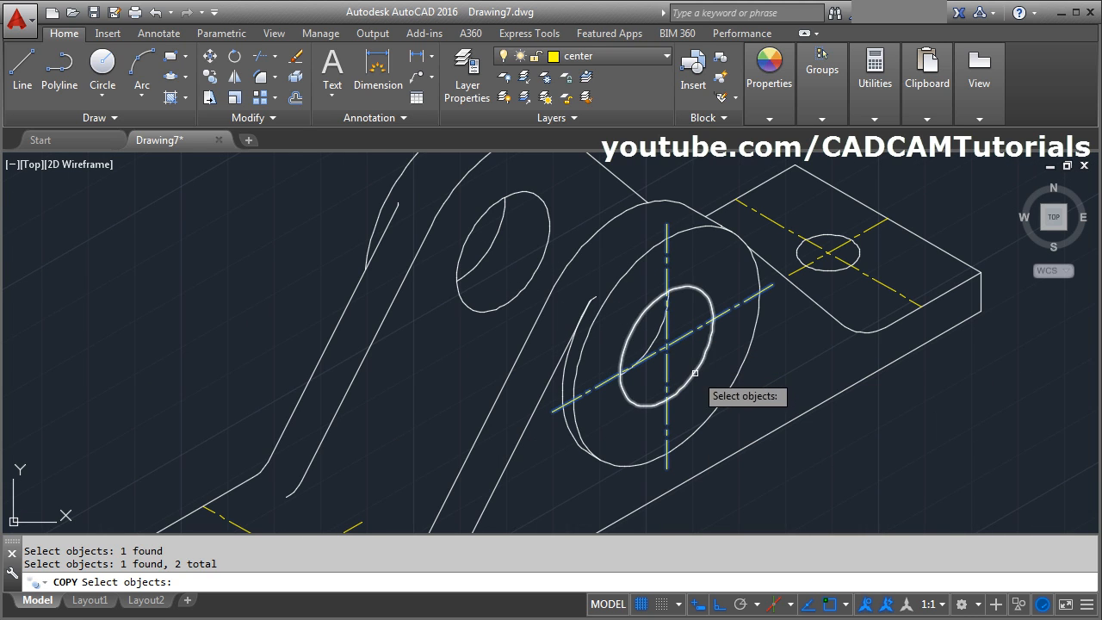
pyautogui.press('Return')
pyautogui.scroll(4, 668, 348)
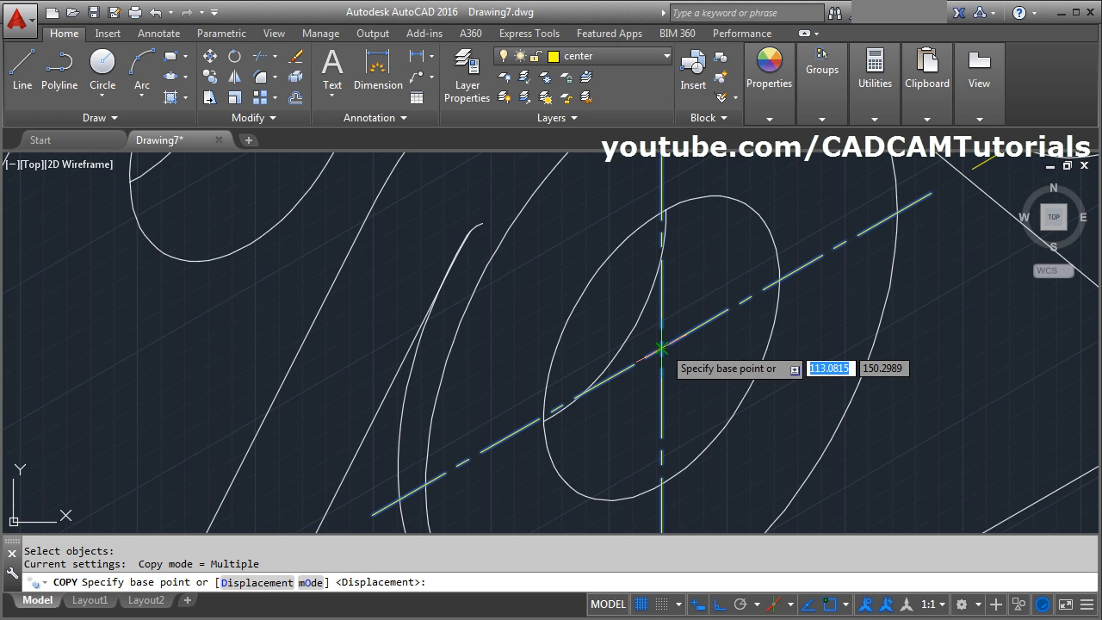
pyautogui.click(661, 349)
pyautogui.scroll(-4, 661, 349)
pyautogui.scroll(3, 565, 295)
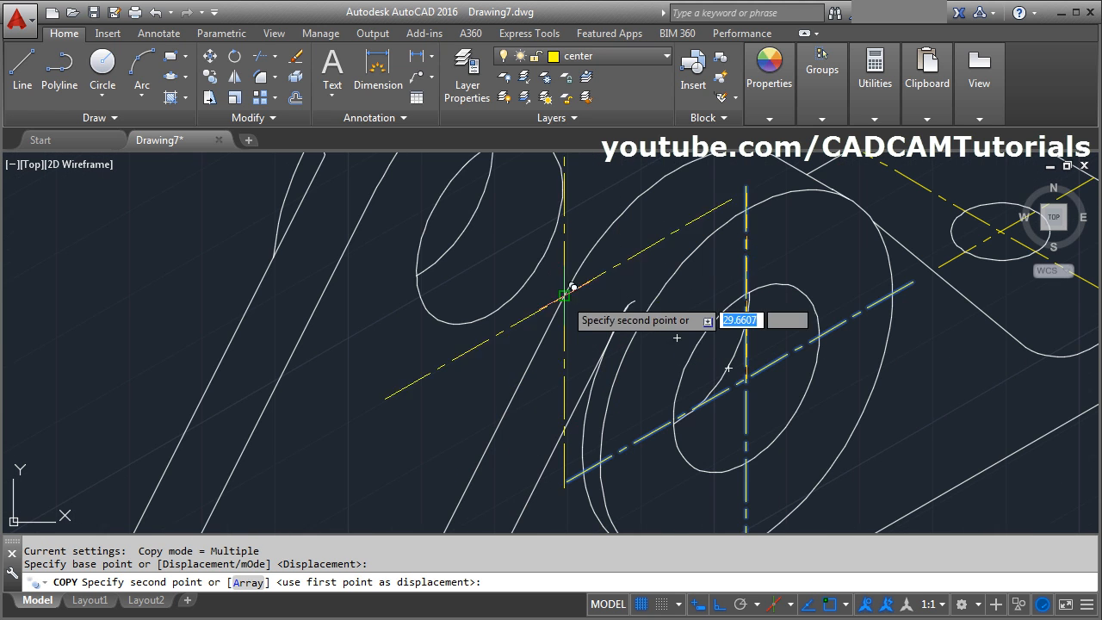
pyautogui.click(489, 229)
pyautogui.press('Escape')
pyautogui.press('Escape')
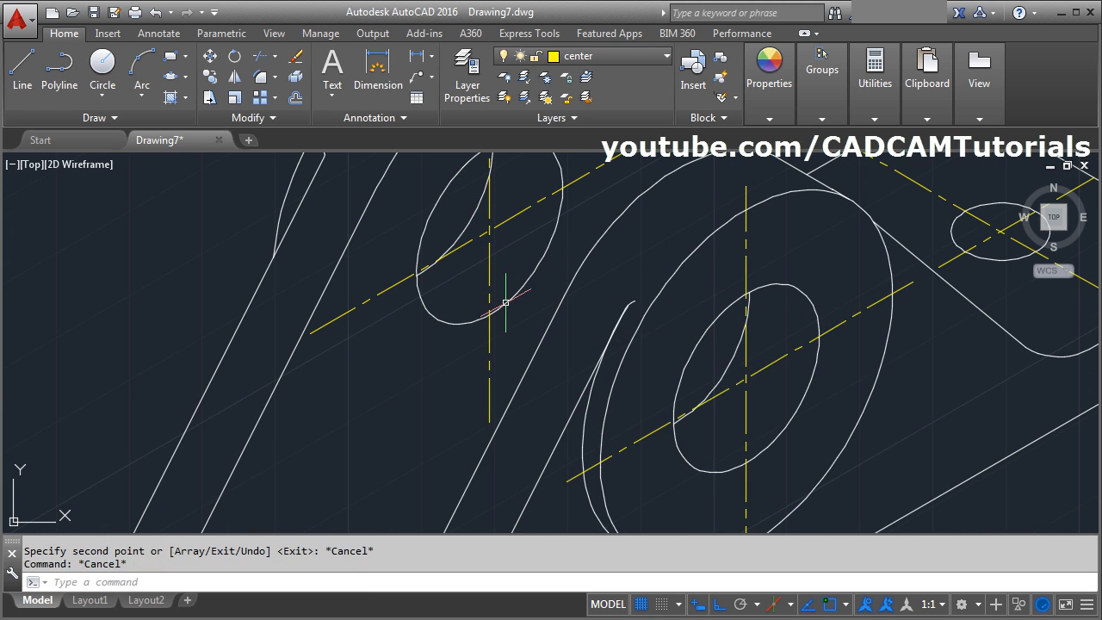
# Step: Draw a 30° line from the fillet end at the rear lug's front foot to just past the front lug's rear slanted line
pyautogui.middleClick(469, 392)
pyautogui.middleClick(469, 392)
pyautogui.scroll(2, 469, 394)
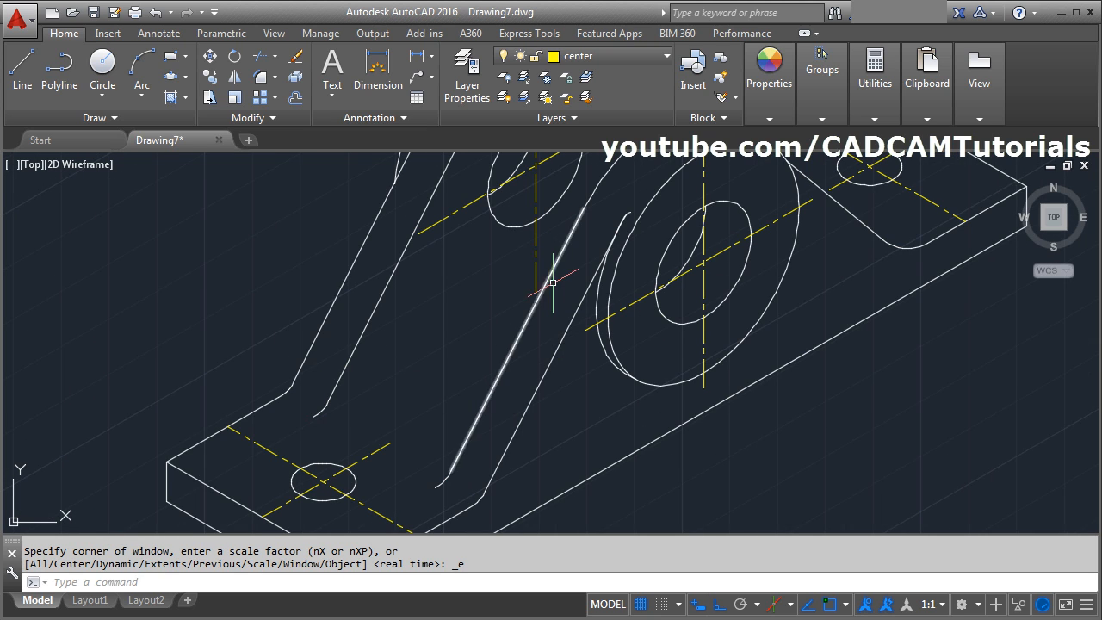
pyautogui.click(22, 69)
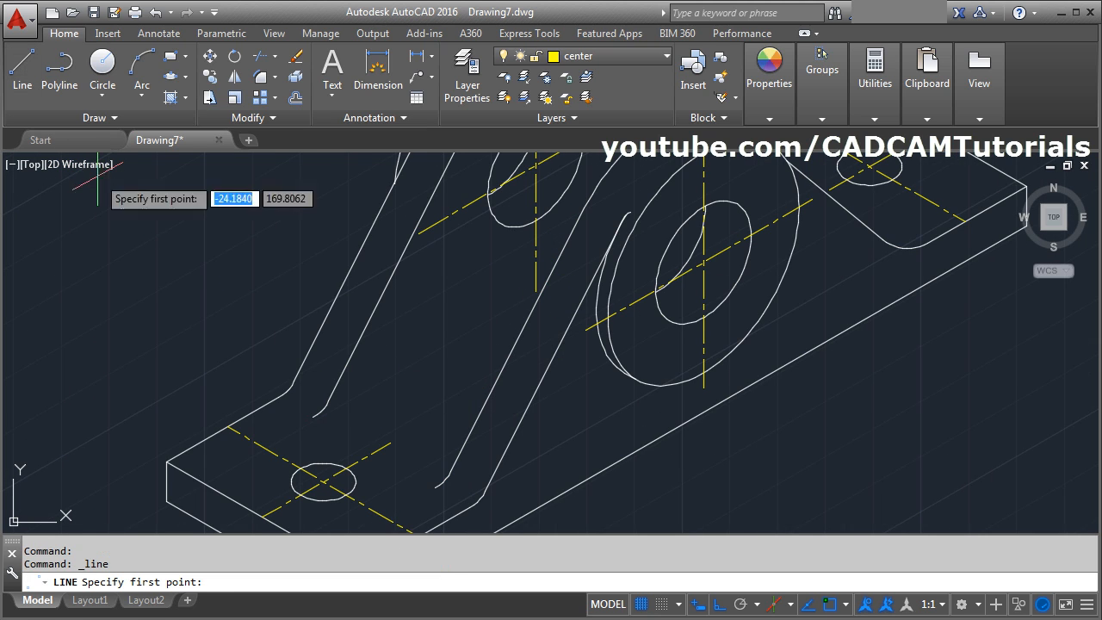
pyautogui.click(313, 417)
pyautogui.scroll(-4, 439, 335)
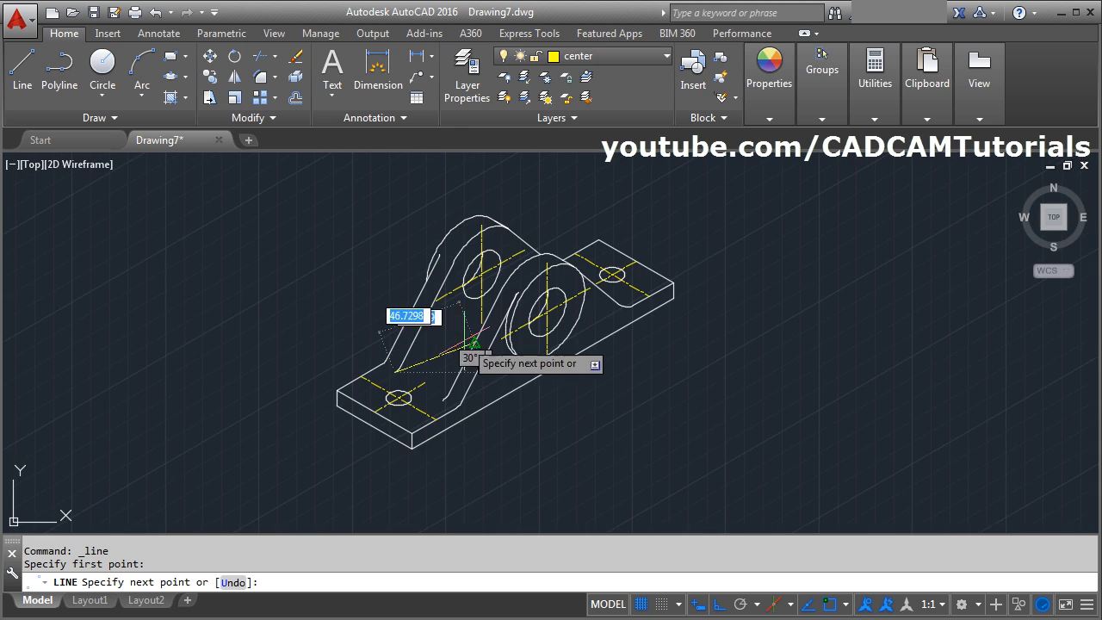
pyautogui.scroll(6, 469, 319)
pyautogui.click(579, 310)
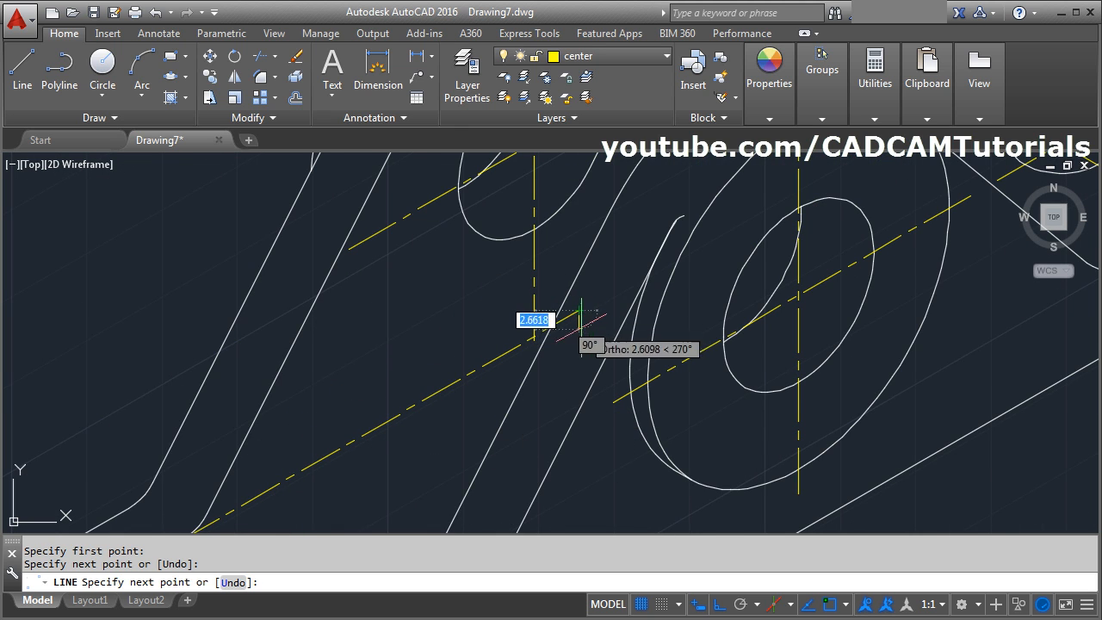
pyautogui.press('Return')
# Step: Trim the end of the new 30° line that overruns the front lug's rear slanted line
pyautogui.scroll(2, 560, 335)
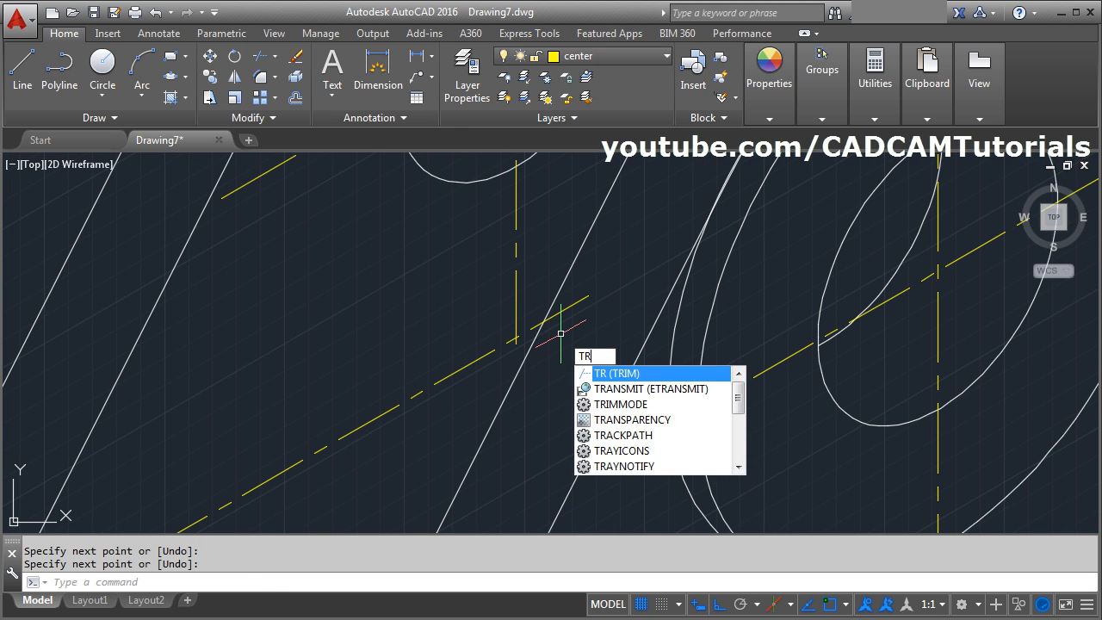
pyautogui.press('Return')
pyautogui.press('Return')
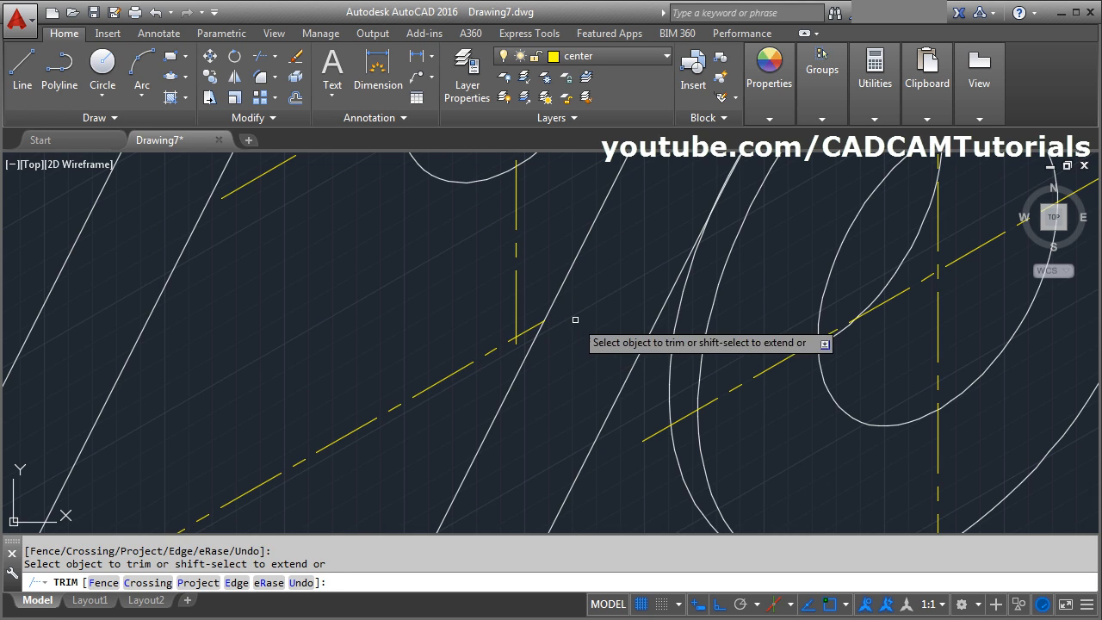
pyautogui.scroll(-3, 561, 364)
pyautogui.press('Return')
# Step: Move the 30° line between the rear lug's front foot and the front lug from the center layer to layer 0
pyautogui.click(488, 364)
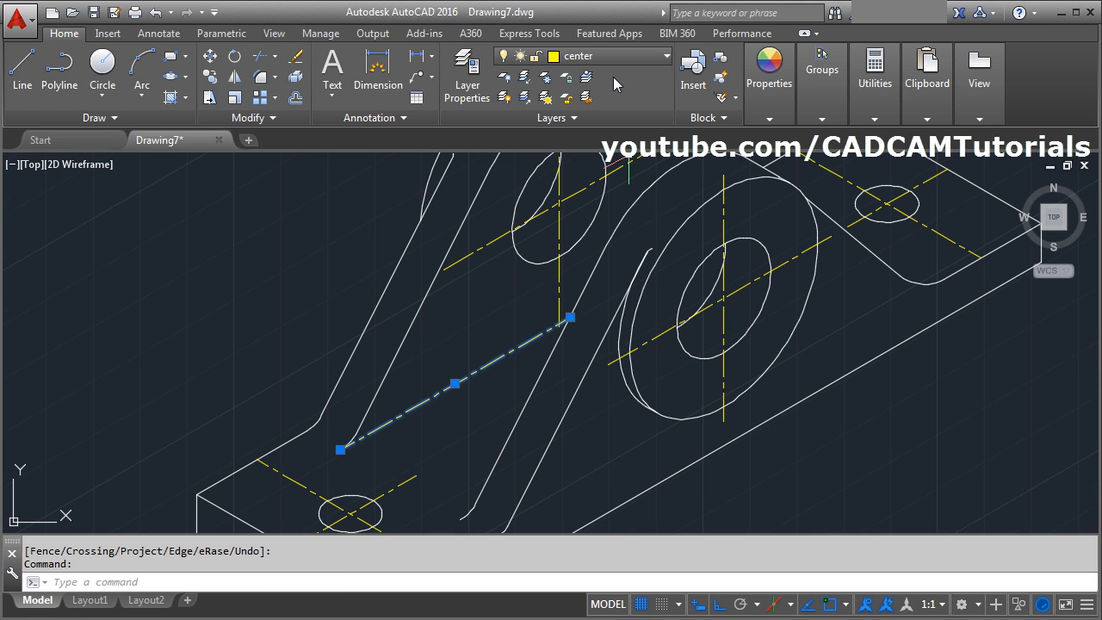
pyautogui.click(612, 54)
pyautogui.click(585, 78)
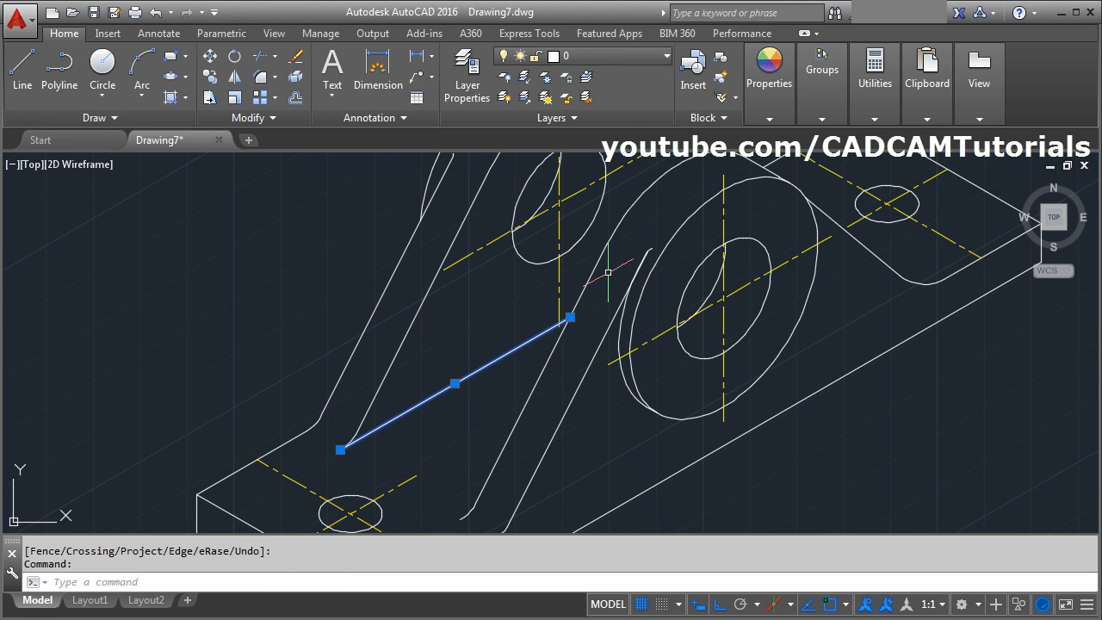
pyautogui.press('Escape')
pyautogui.press('Escape')
# Step: Make layer 0 current and draw a line joining the two fillet ends at the rear lug's front foot
pyautogui.middleClick(384, 432)
pyautogui.middleClick(384, 431)
pyautogui.scroll(3, 384, 432)
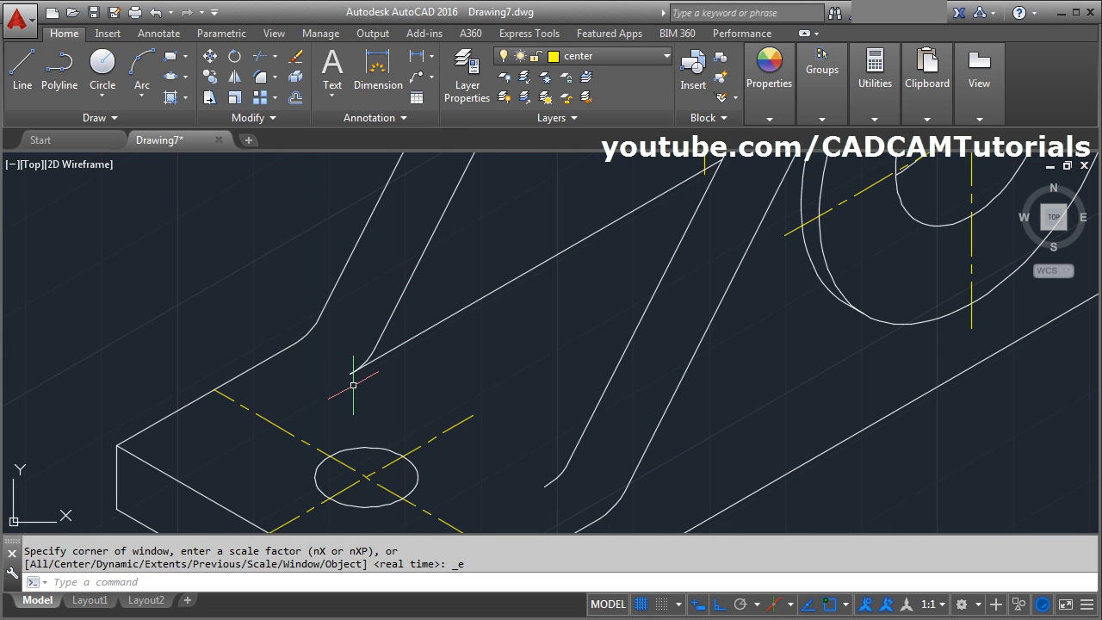
pyautogui.click(598, 59)
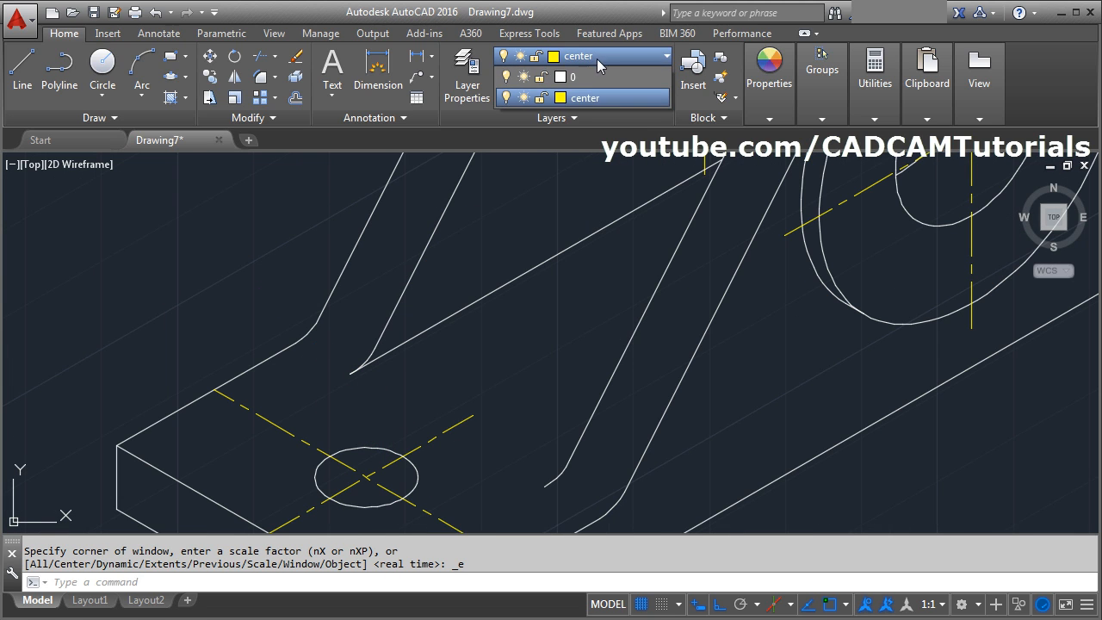
pyautogui.click(584, 79)
pyautogui.click(22, 87)
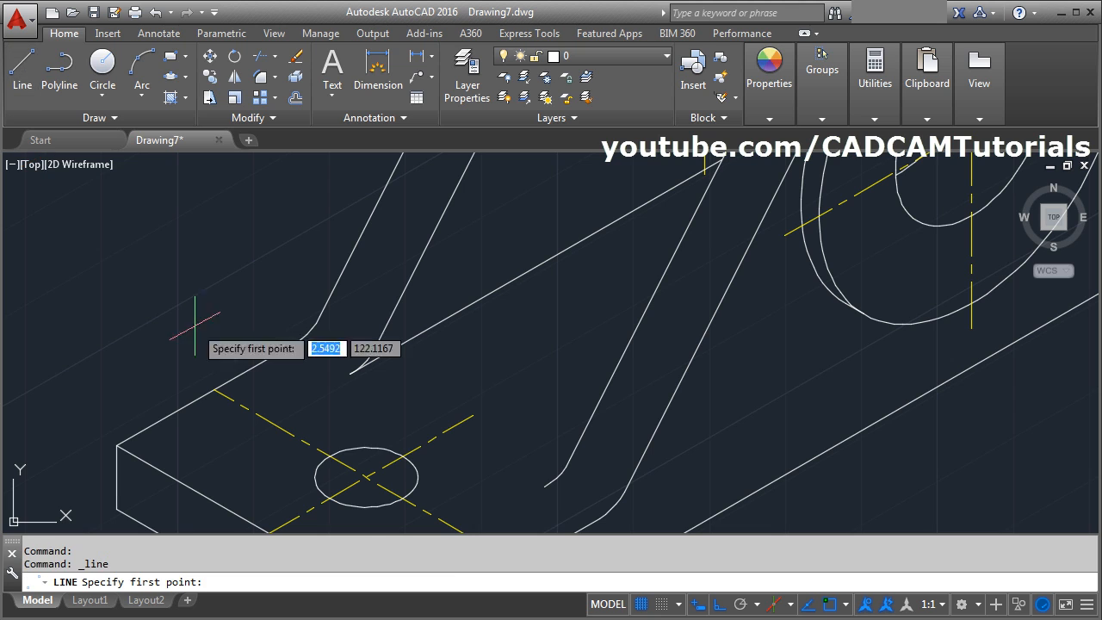
pyautogui.click(348, 373)
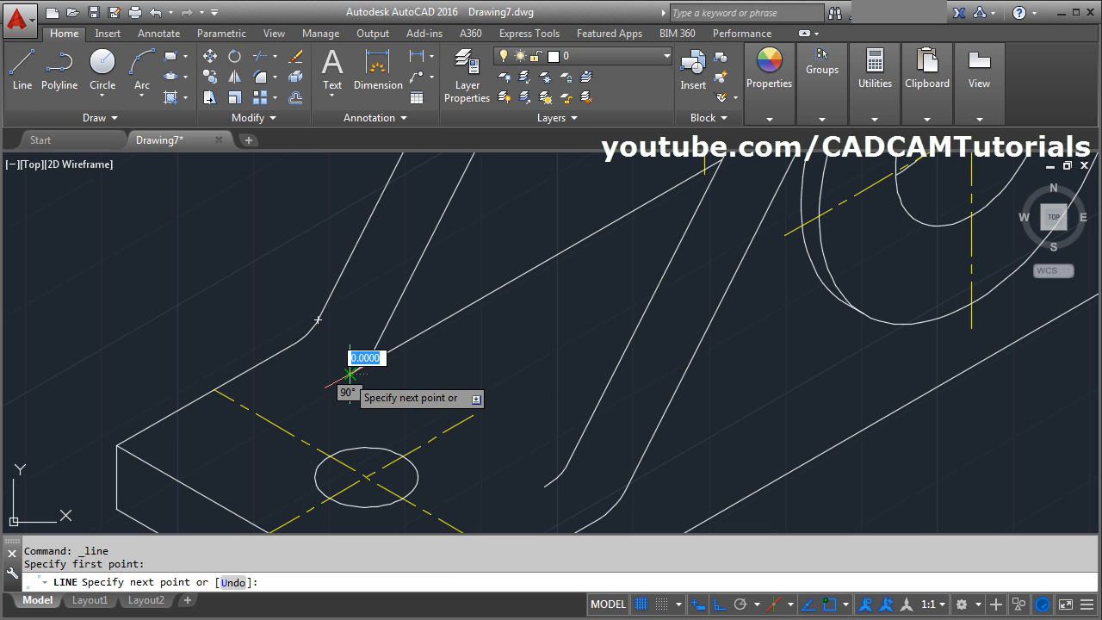
pyautogui.click(297, 343)
pyautogui.scroll(-2, 347, 373)
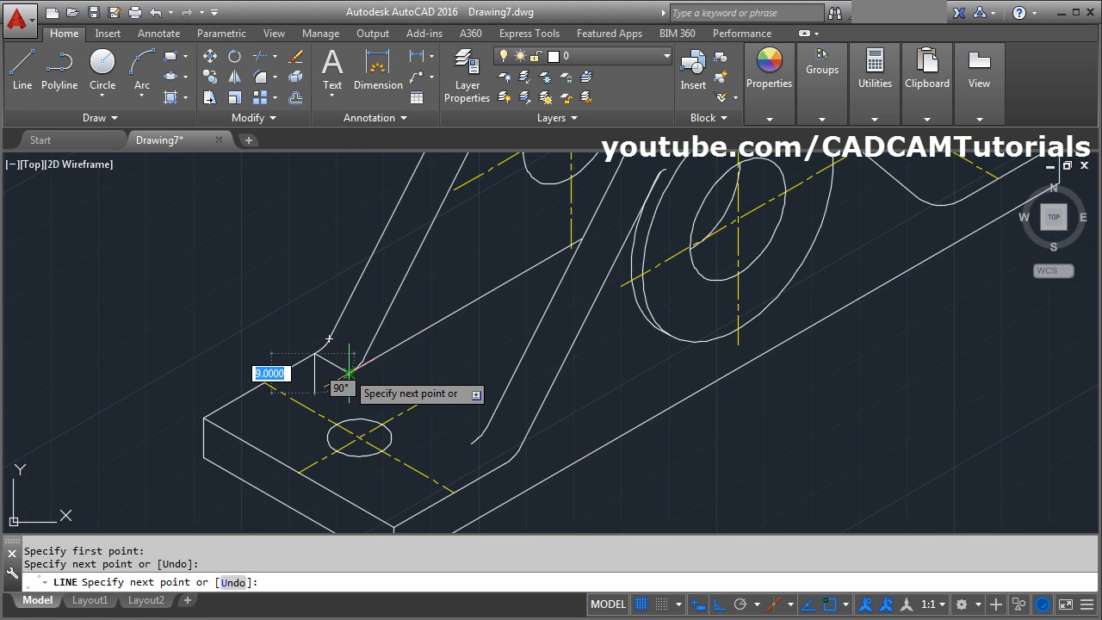
pyautogui.moveTo(402, 384); pyautogui.dragTo(347, 301, button='middle')
pyautogui.press('Return')
# Step: Draw a line joining the two fillet ends at the front lug's front foot
pyautogui.press('Return')
pyautogui.scroll(2, 404, 374)
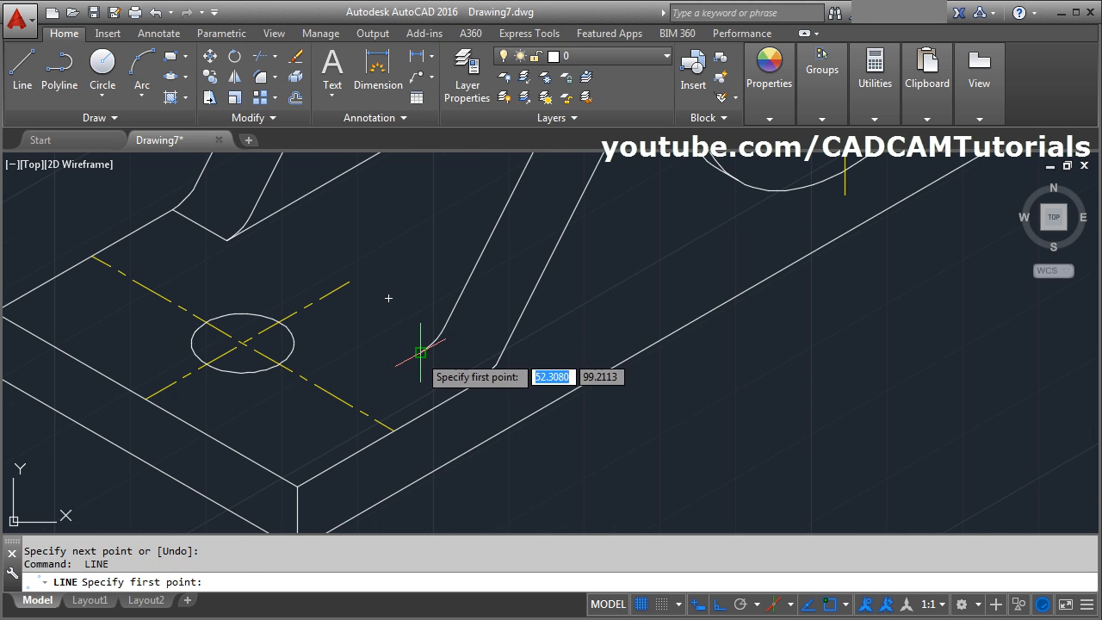
pyautogui.click(474, 384)
pyautogui.press('Return')
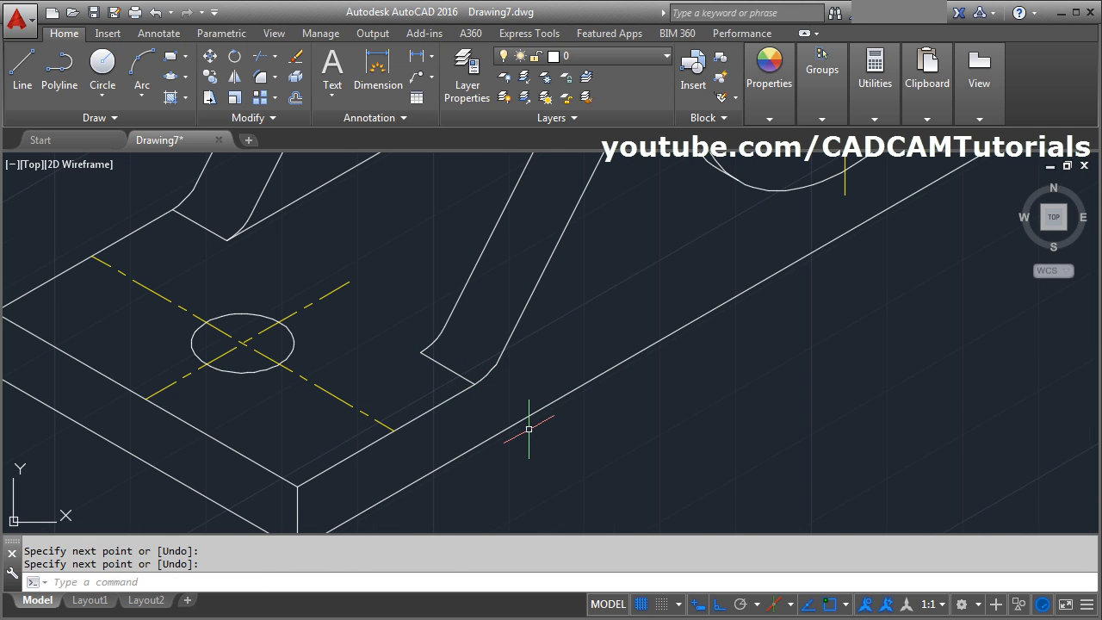
pyautogui.middleClick(674, 504)
pyautogui.middleClick(674, 504)
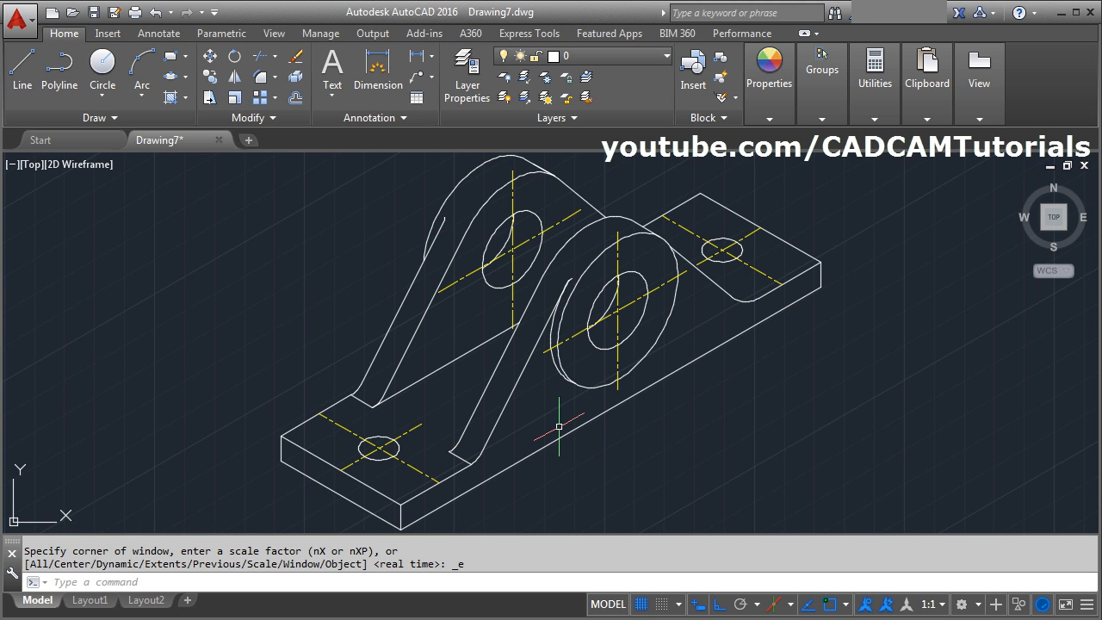